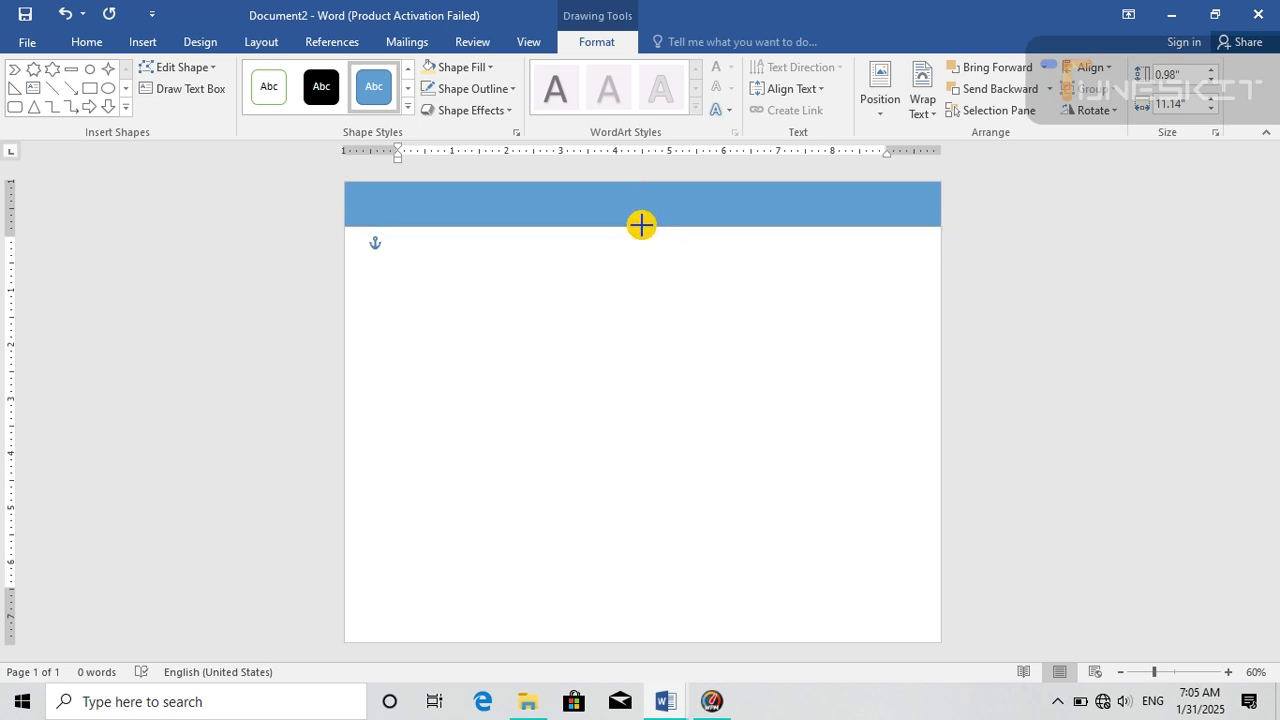
# - Reduce the height of the blue bar along the page's top edge to about 0.88" and remove its outline
pyautogui.moveTo(641, 221); pyautogui.dragTo(641, 219)
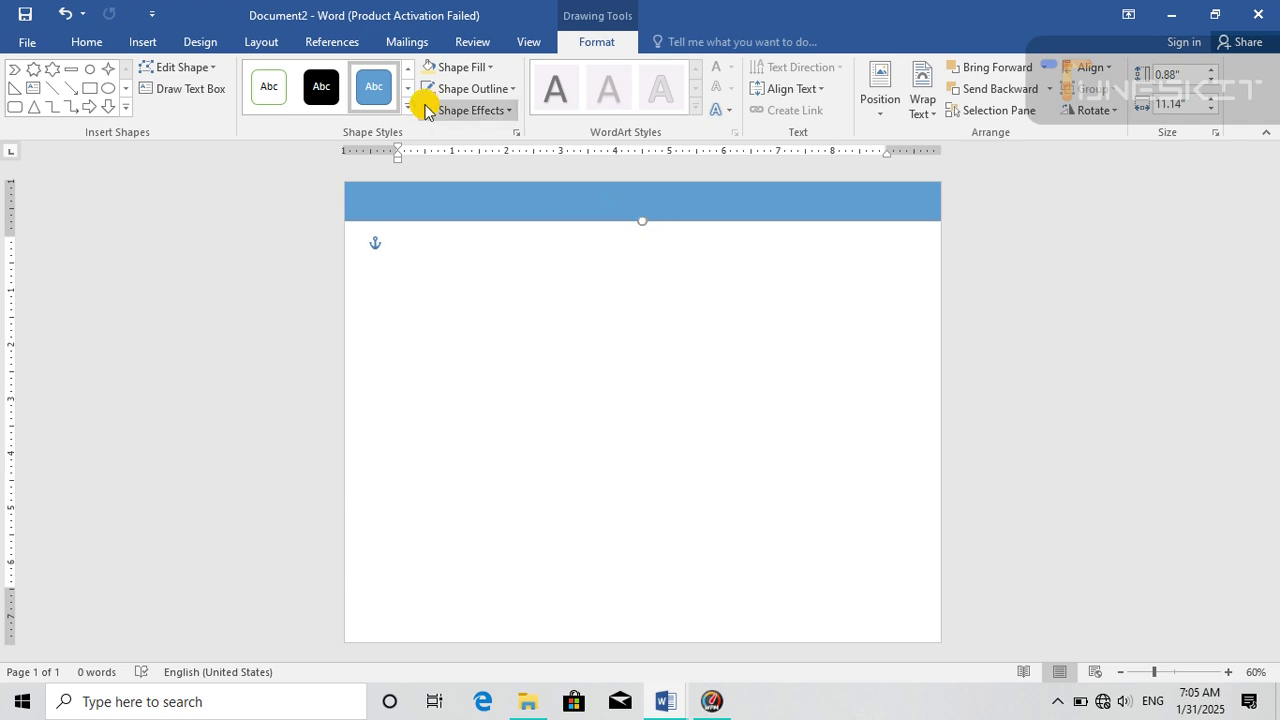
pyautogui.click(470, 88)
pyautogui.click(428, 249)
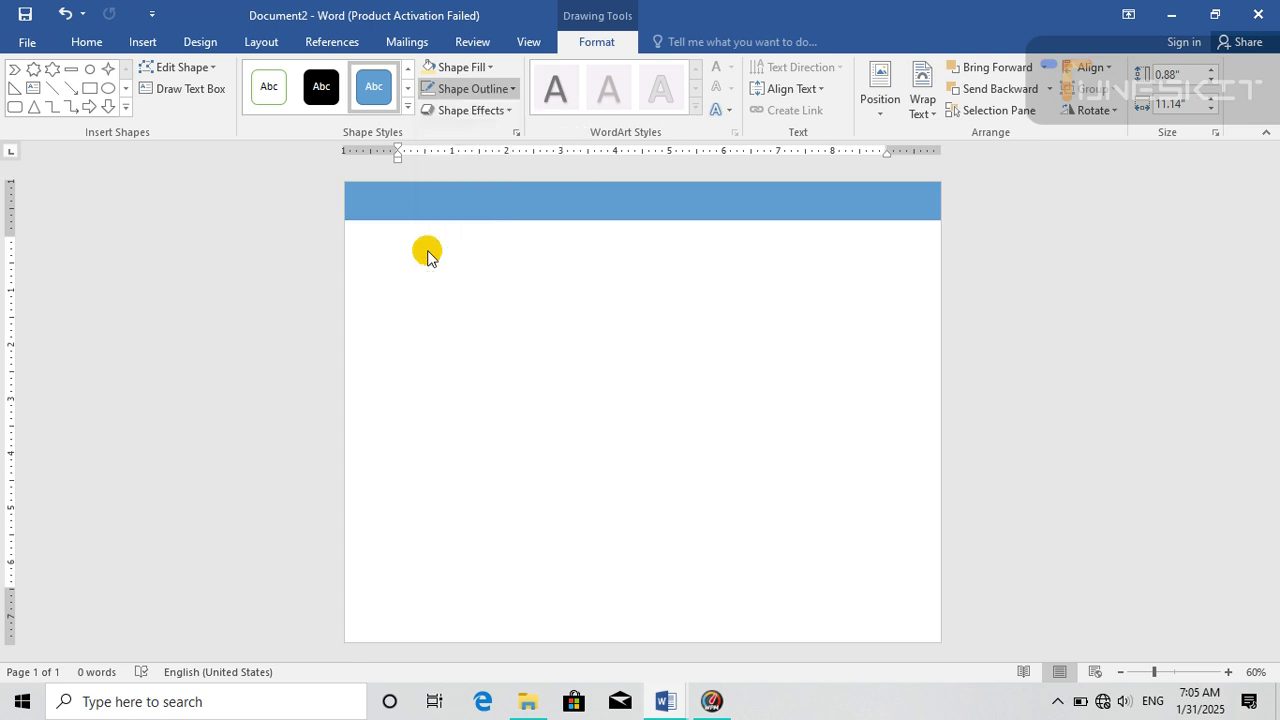
# - Duplicate the top bar and place the copy across the page's bottom edge
pyautogui.rightClick(537, 197)
pyautogui.click(580, 247)
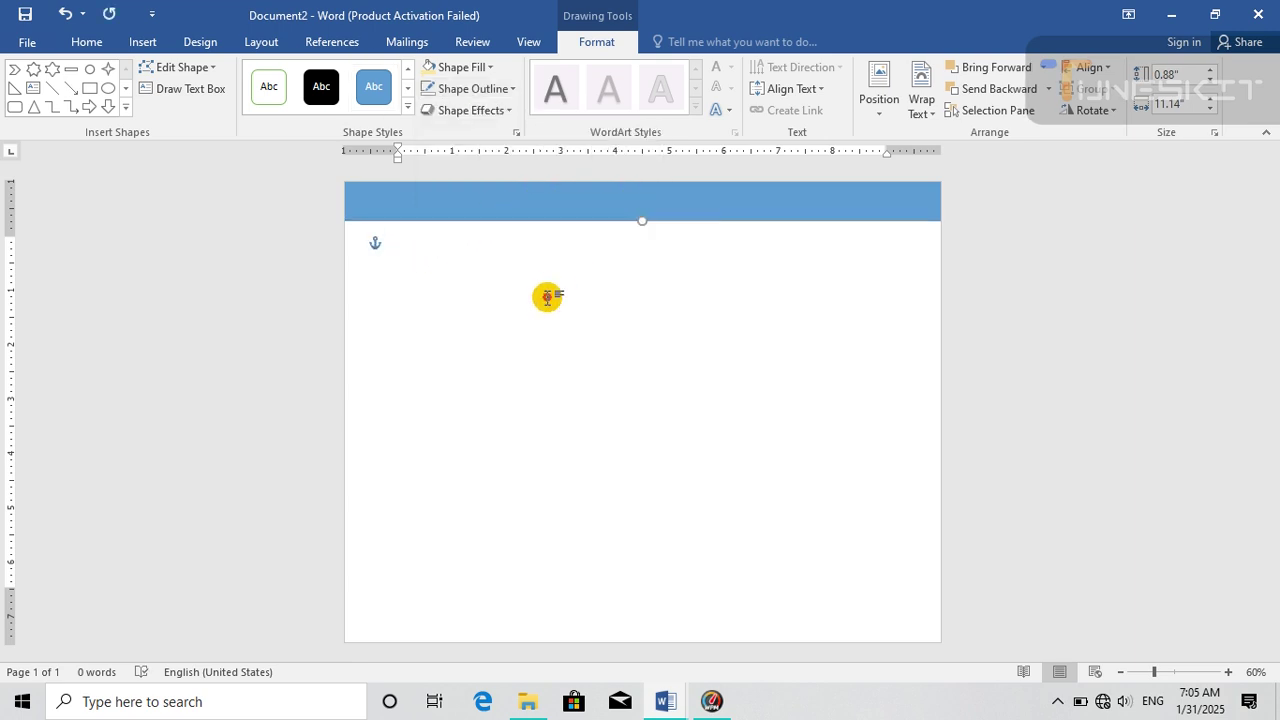
pyautogui.rightClick(549, 296)
pyautogui.click(581, 381)
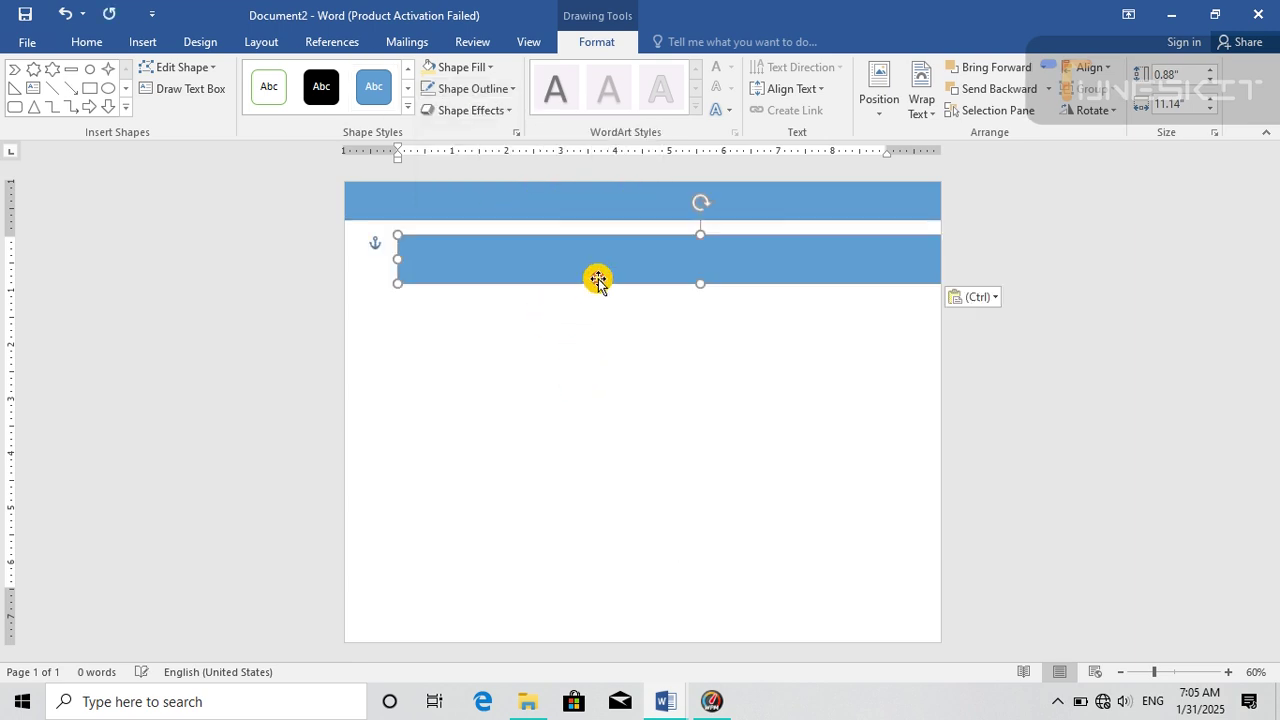
pyautogui.moveTo(597, 277); pyautogui.dragTo(545, 628)
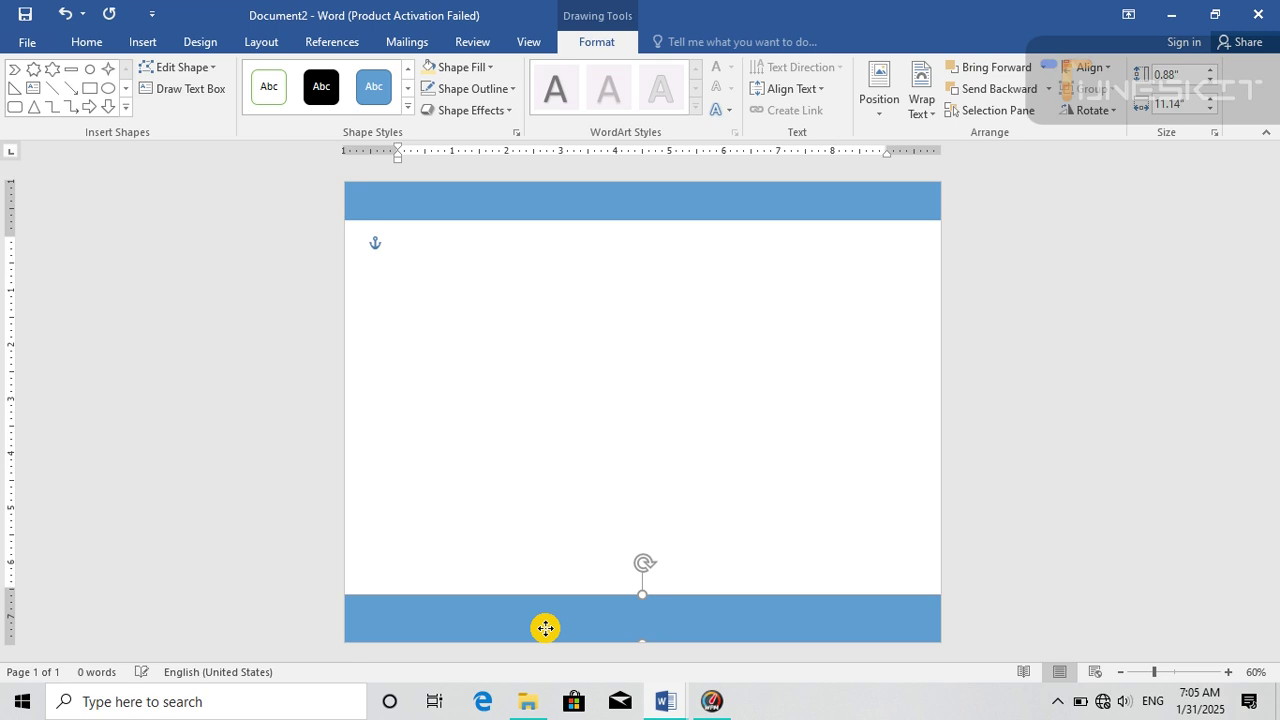
# - Set the bottom bar's shape outline to No Outline
pyautogui.click(552, 462)
pyautogui.click(564, 622)
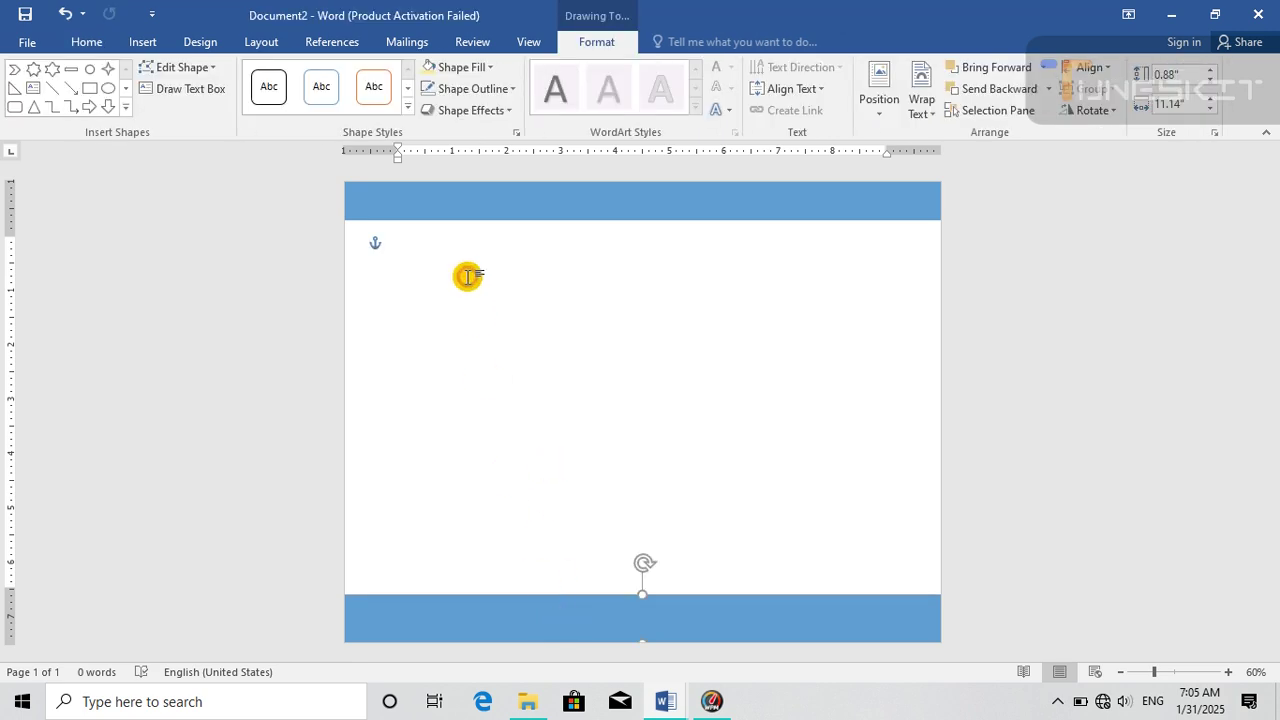
pyautogui.click(498, 90)
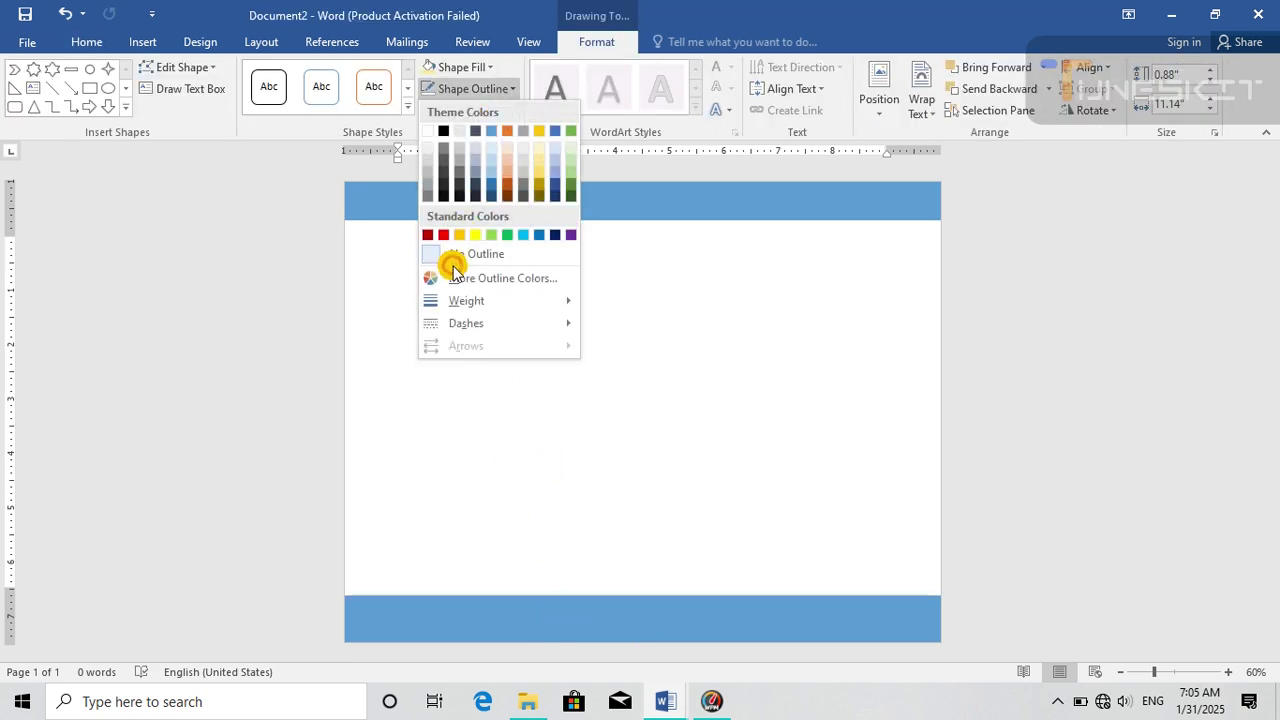
pyautogui.click(516, 258)
# - Apply the black gradient preset shape style to the top bar
pyautogui.click(574, 187)
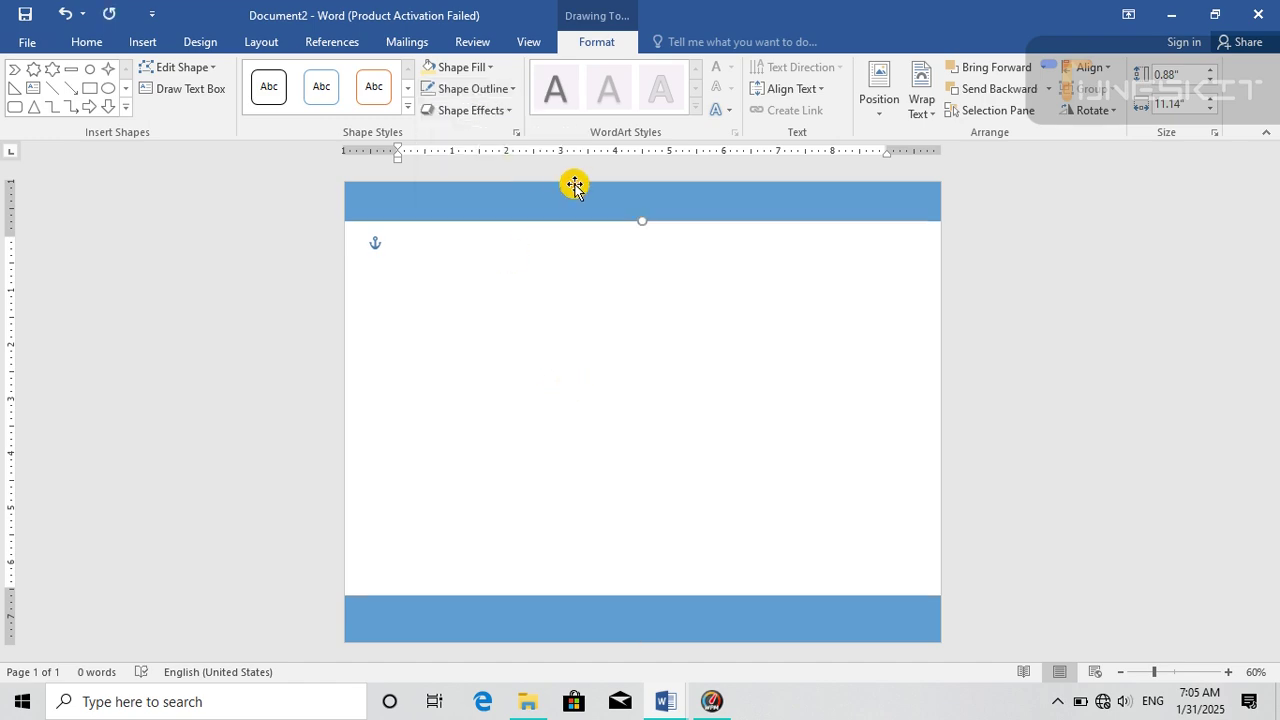
pyautogui.click(407, 107)
pyautogui.moveTo(620, 363); pyautogui.dragTo(625, 540)
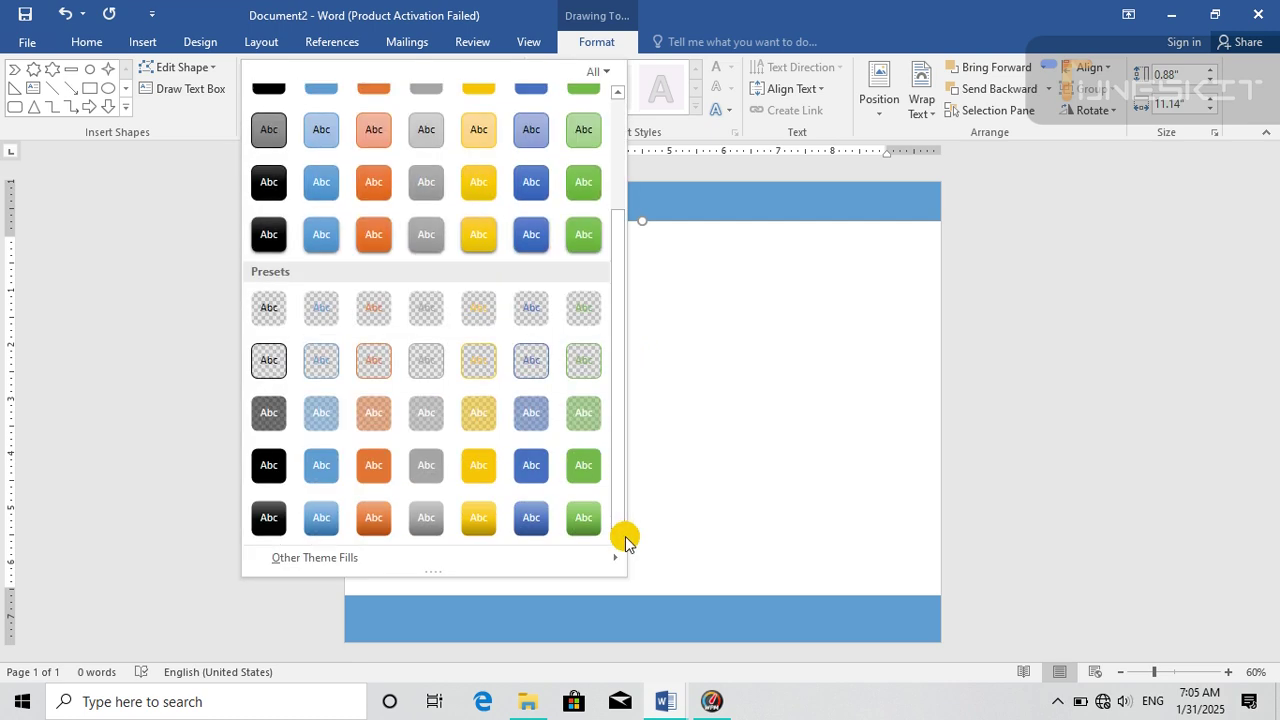
pyautogui.click(270, 516)
# - Apply the same black gradient preset shape style to the bottom bar and deselect it
pyautogui.click(414, 611)
pyautogui.click(404, 108)
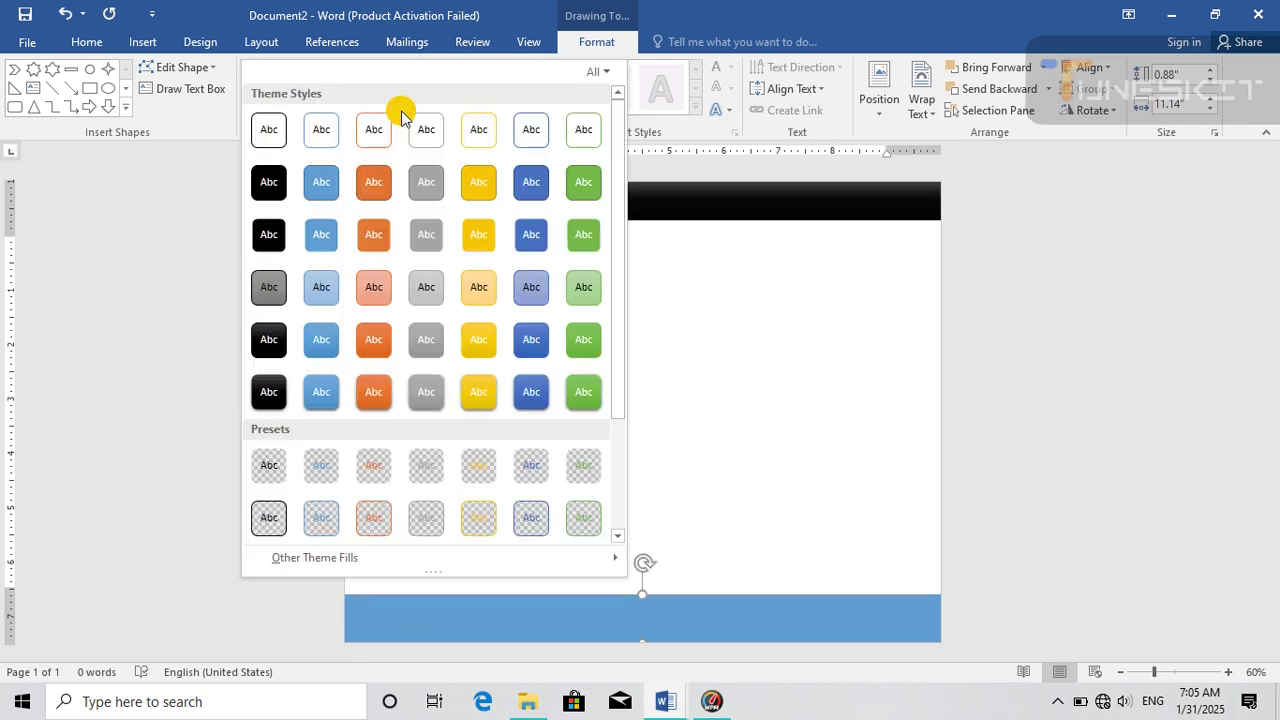
pyautogui.scroll(-3, 603, 460)
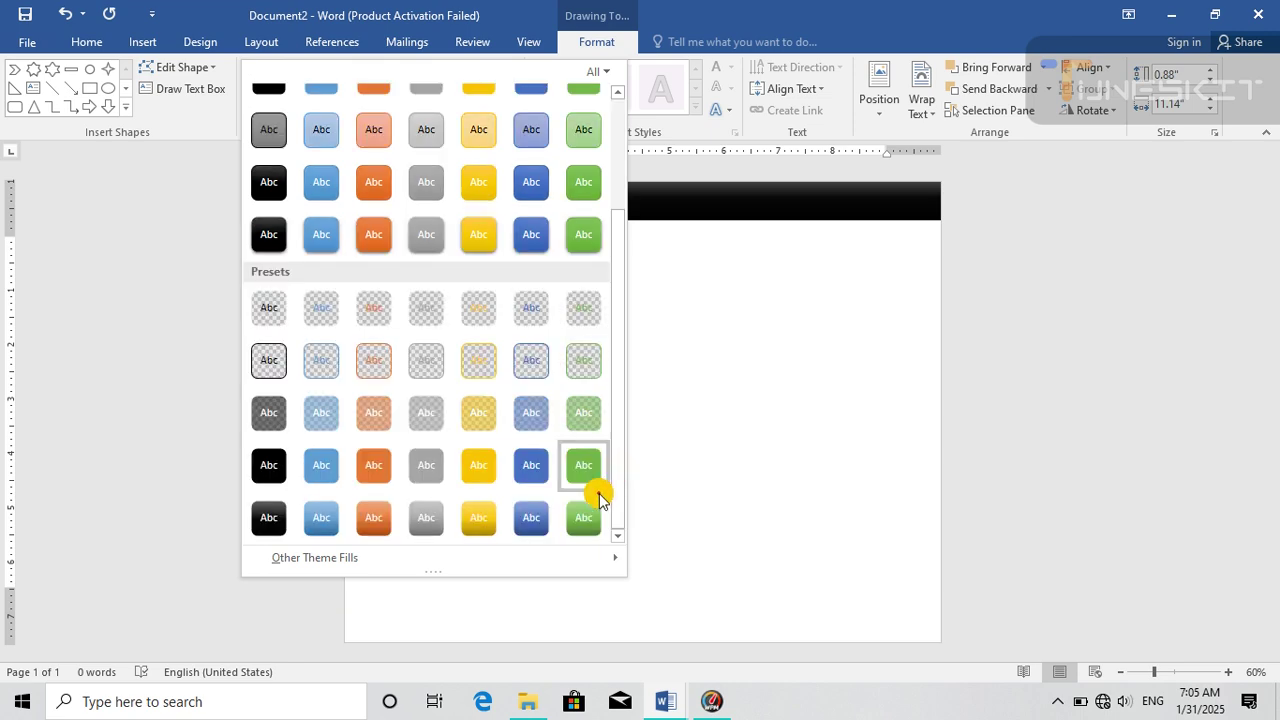
pyautogui.click(270, 517)
pyautogui.click(615, 580)
pyautogui.click(566, 604)
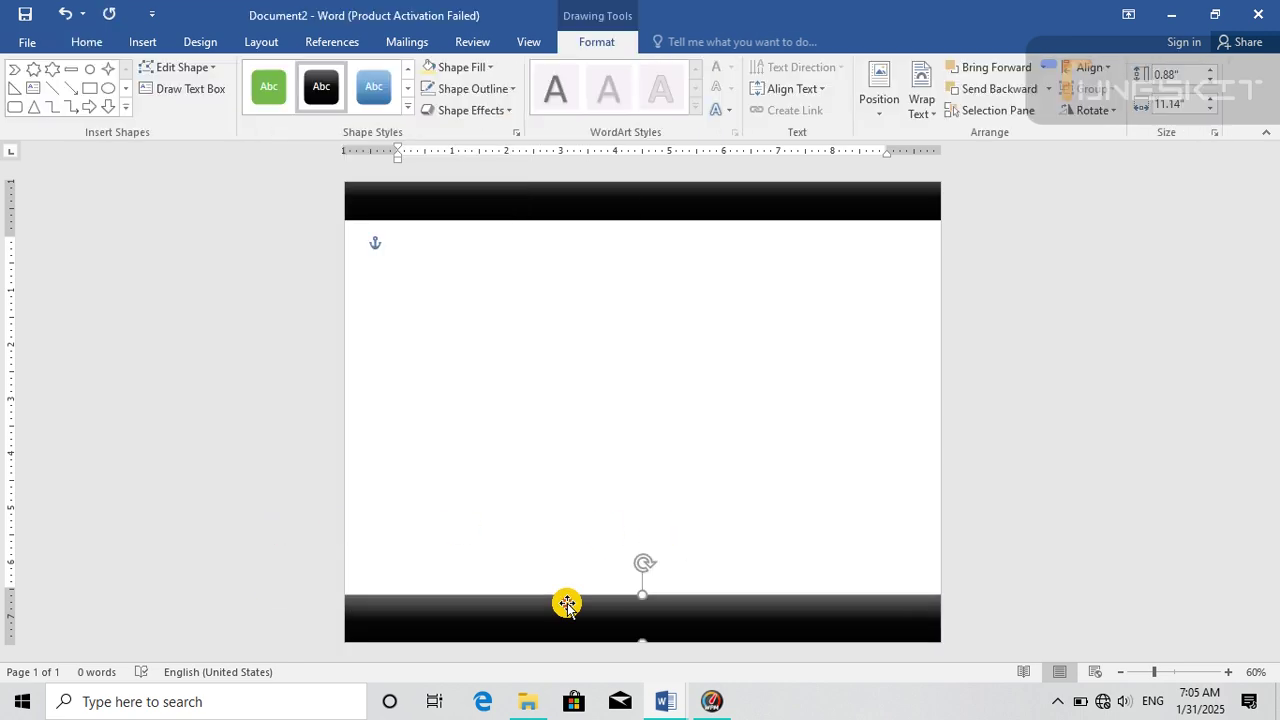
pyautogui.click(592, 487)
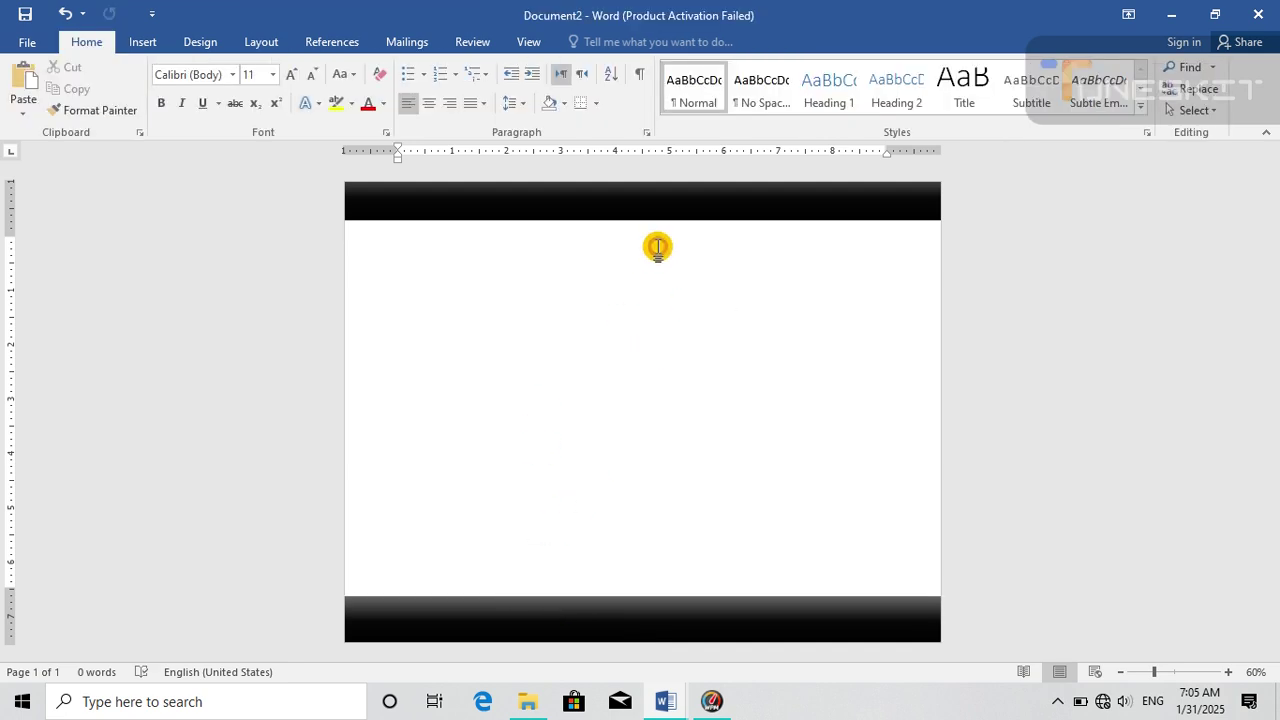
# - Reapply the black gradient preset style to the top bar
pyautogui.click(637, 206)
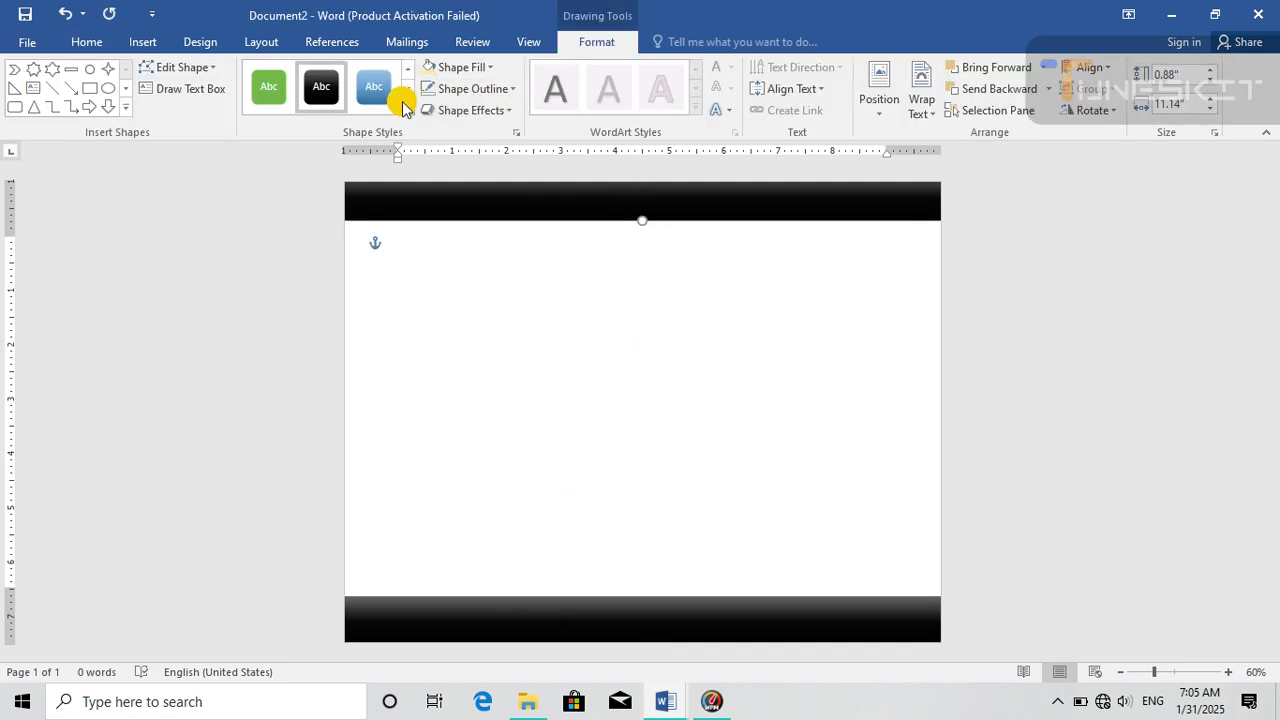
pyautogui.click(401, 104)
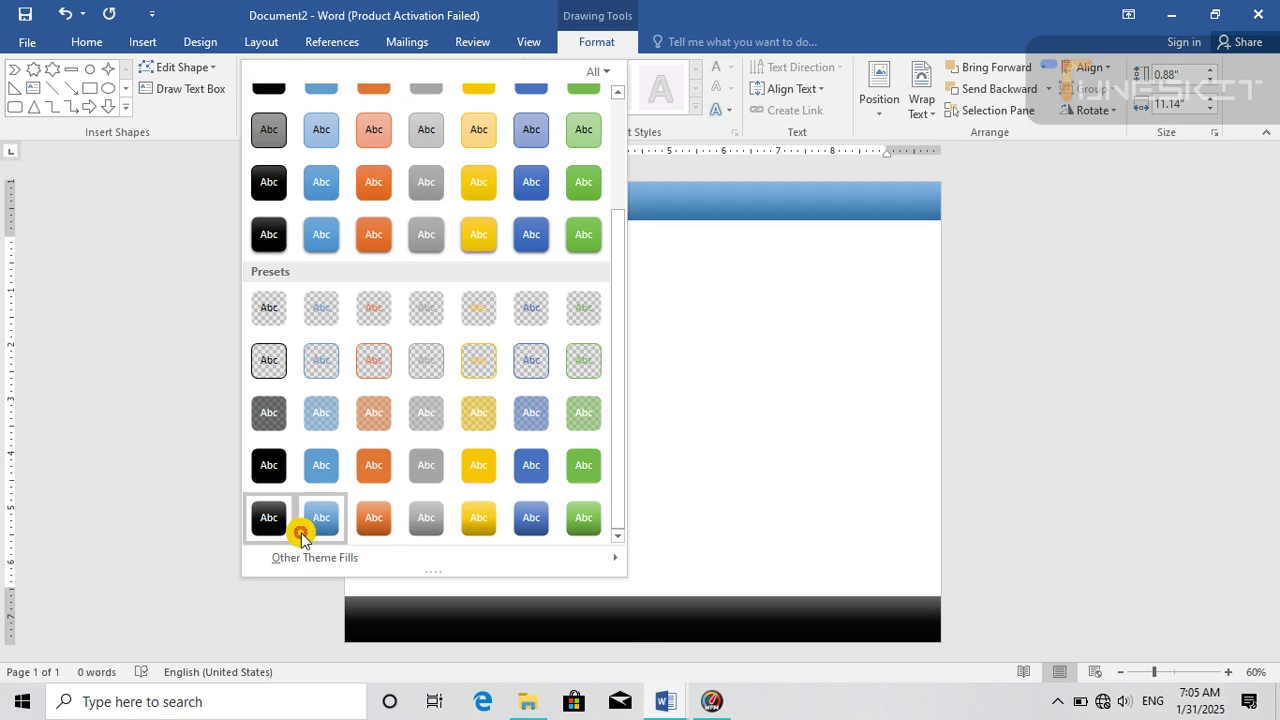
pyautogui.click(268, 527)
pyautogui.click(597, 431)
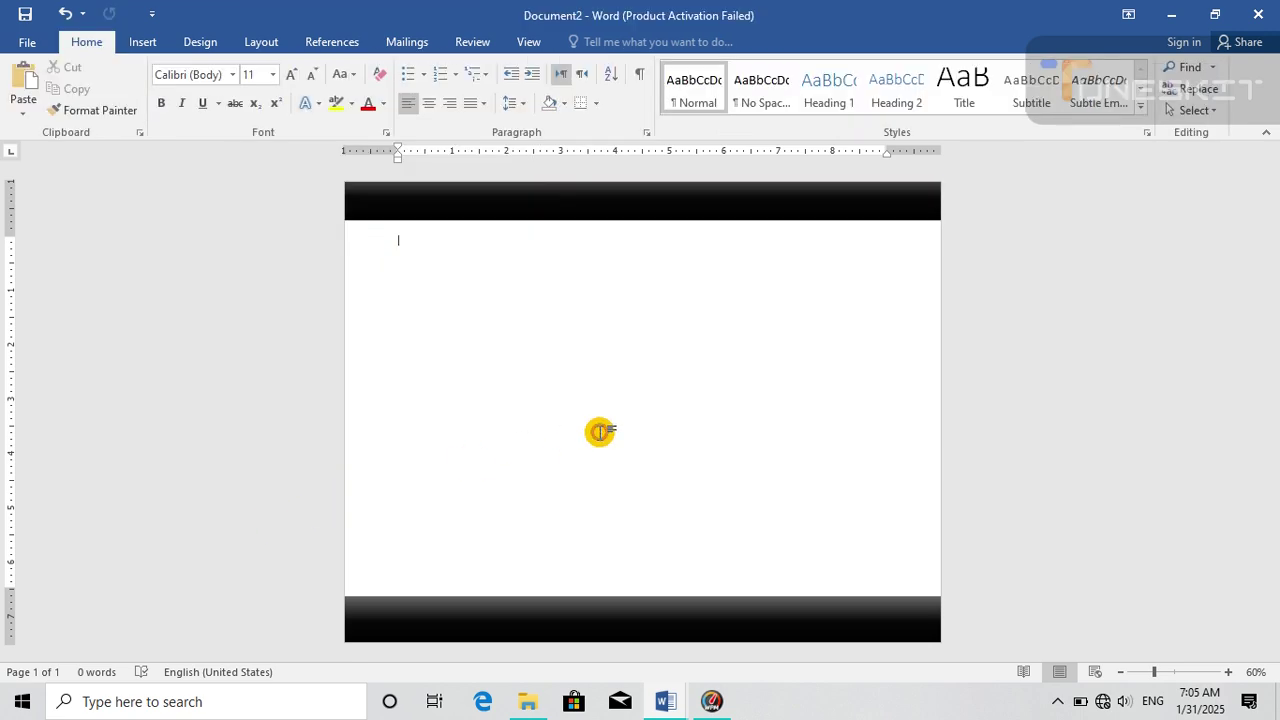
# - Align the top bar with the page's upper edge and reduce its height to about 0.64"
pyautogui.click(655, 219)
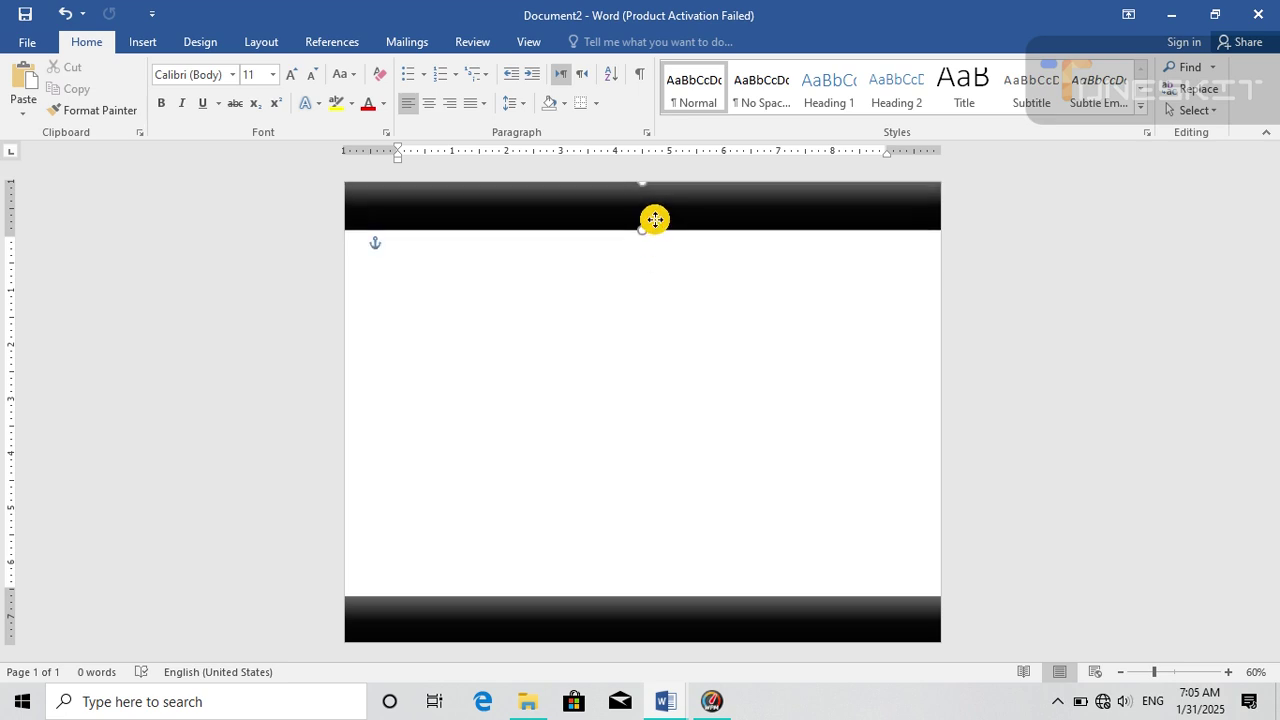
pyautogui.moveTo(646, 230); pyautogui.dragTo(646, 214)
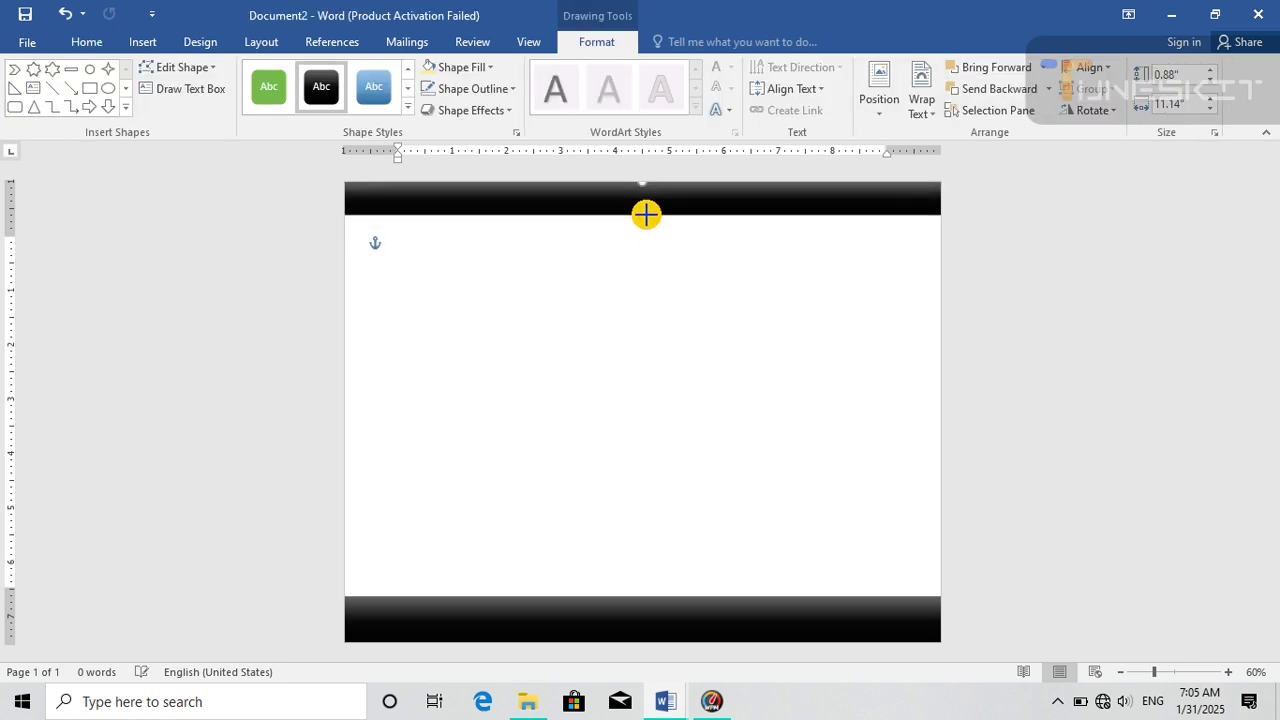
pyautogui.click(646, 250)
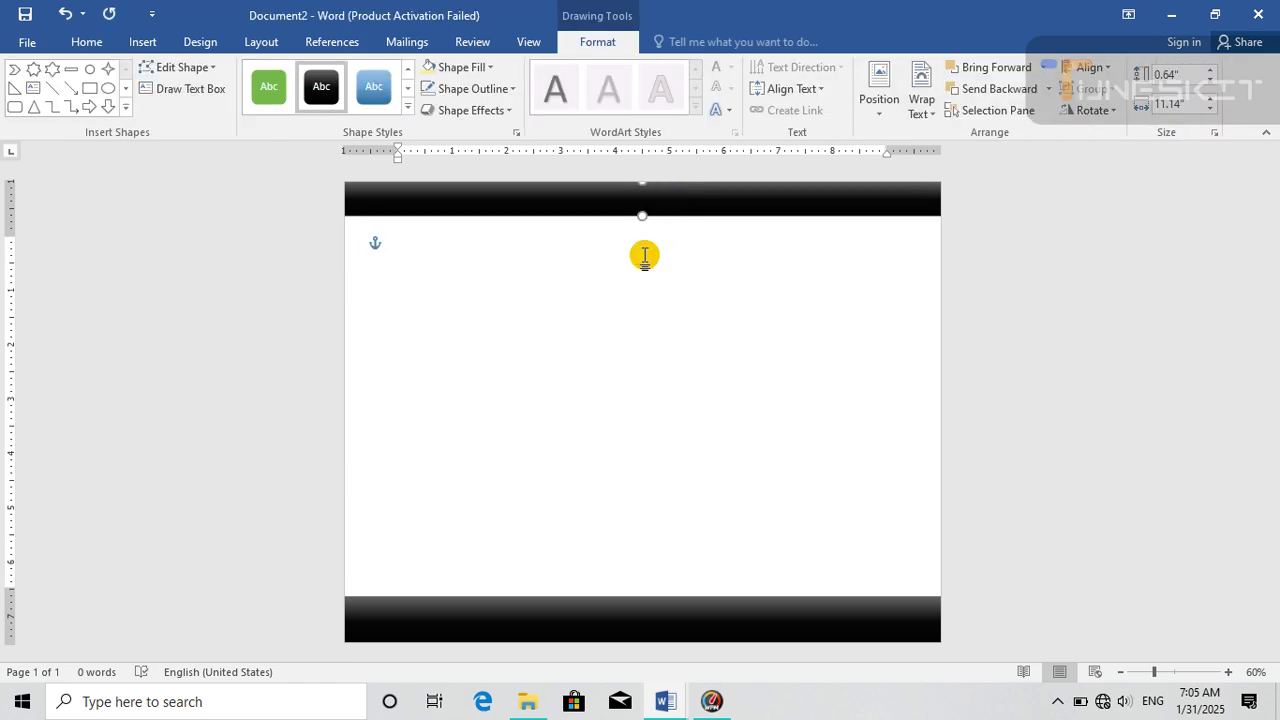
pyautogui.click(644, 255)
# - Draw an isosceles triangle about 0.98" high and 2.36" wide in the upper part of the page
pyautogui.click(128, 40)
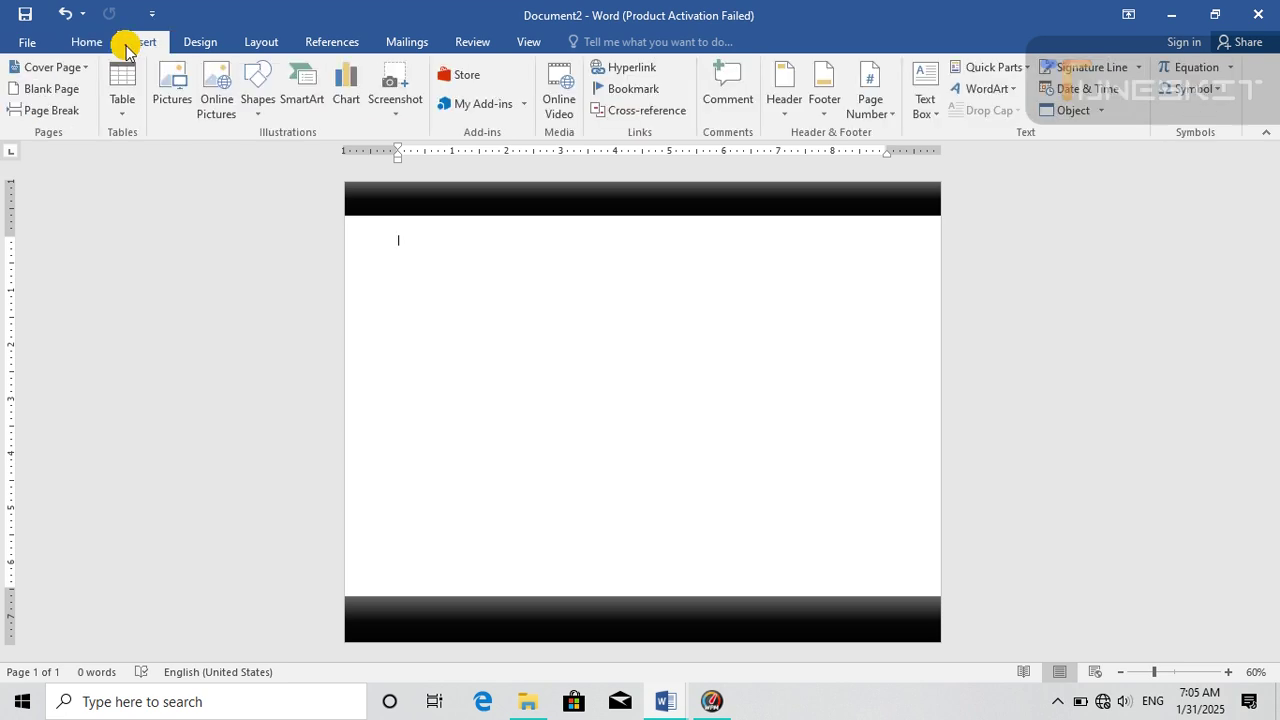
pyautogui.click(257, 108)
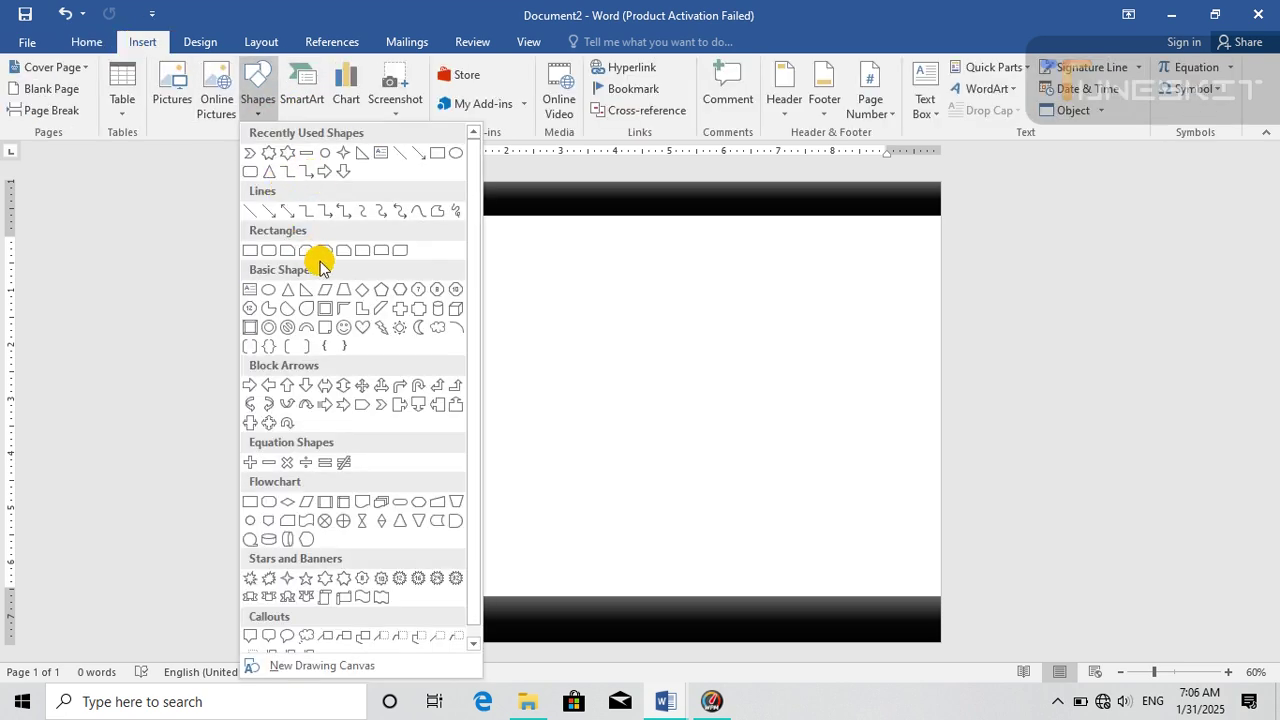
pyautogui.click(270, 172)
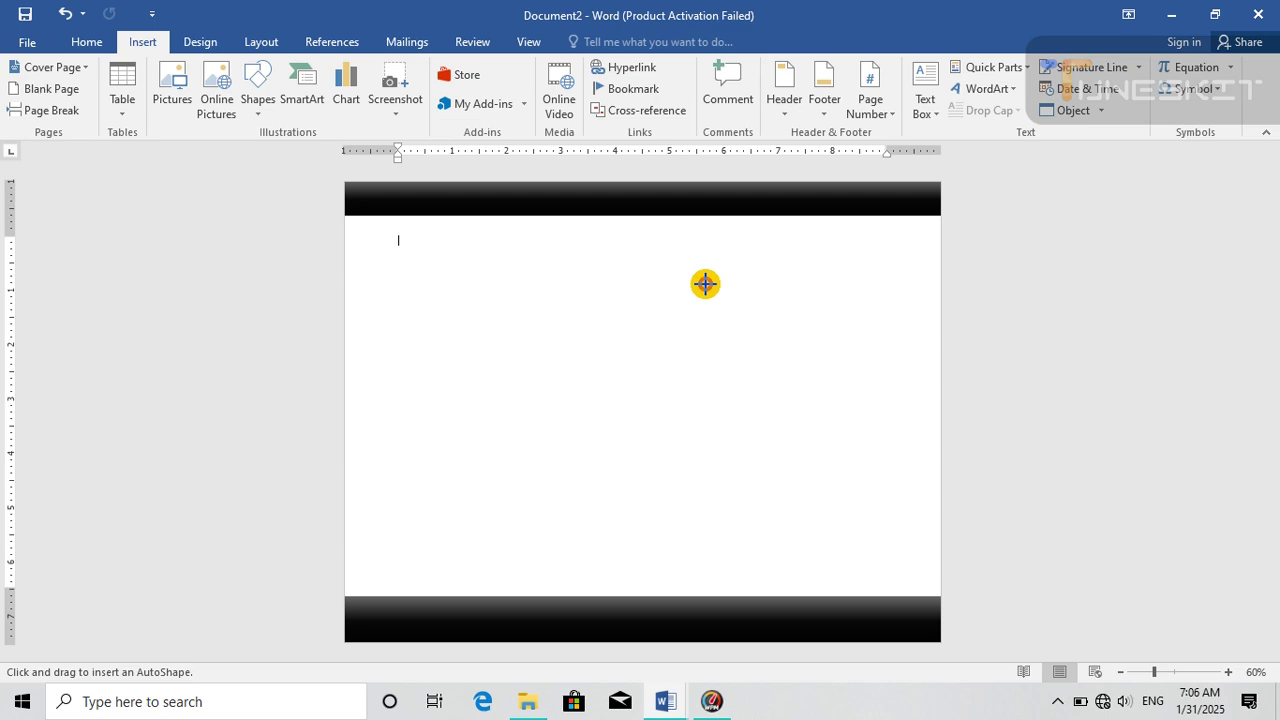
pyautogui.moveTo(629, 263); pyautogui.dragTo(757, 318)
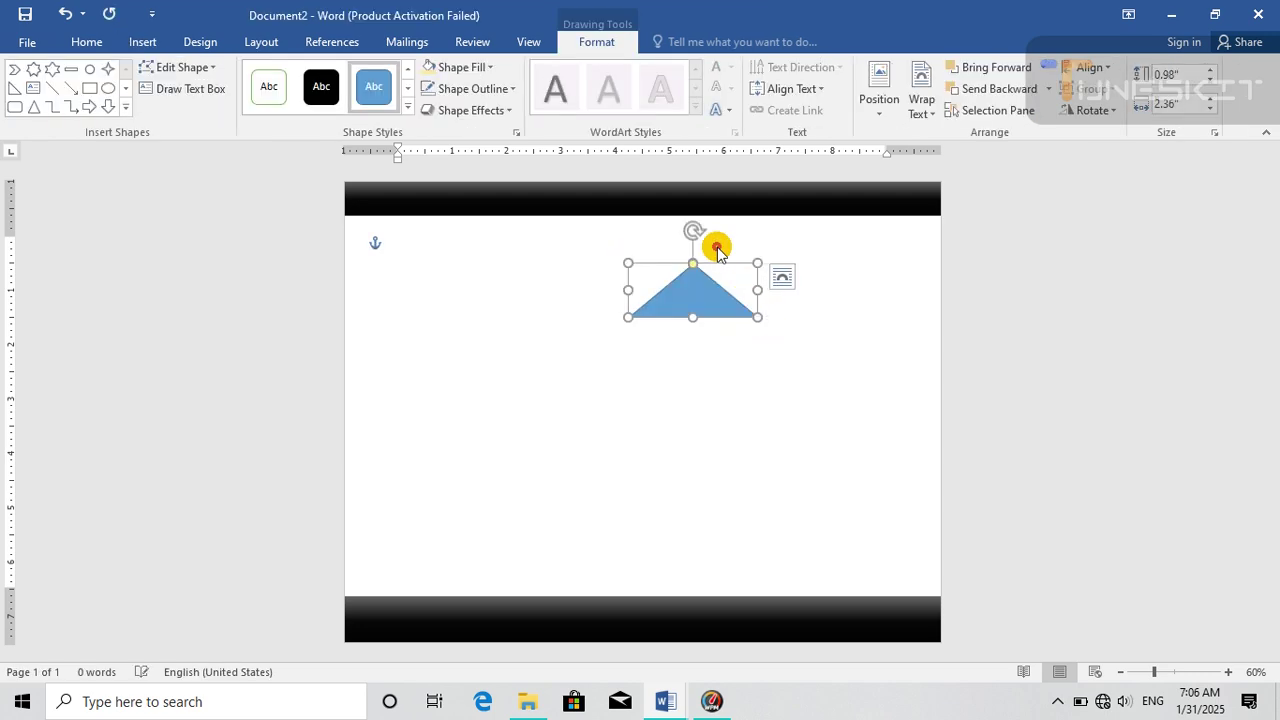
pyautogui.moveTo(692, 226); pyautogui.dragTo(702, 272)
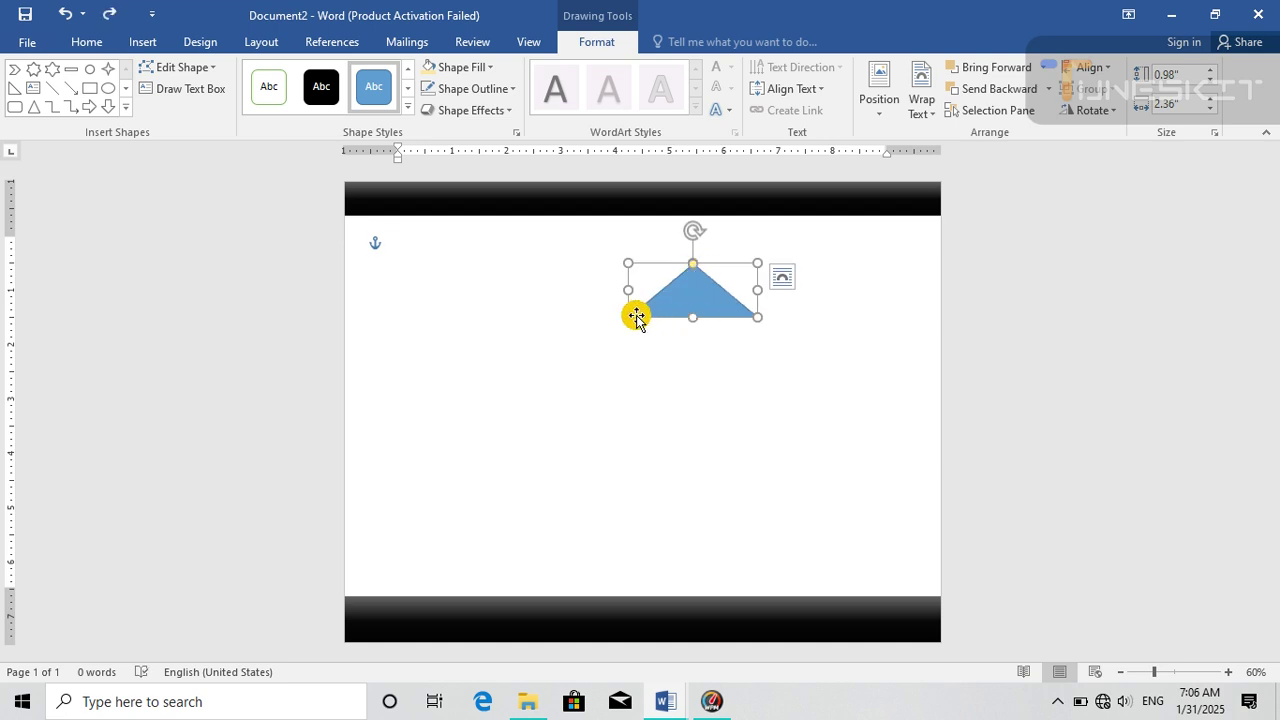
# - Move the triangle just above the bottom bar, enlarge it to about 1.28" by 3.09" and remove its outline
pyautogui.moveTo(628, 317); pyautogui.dragTo(639, 450)
pyautogui.click(503, 91)
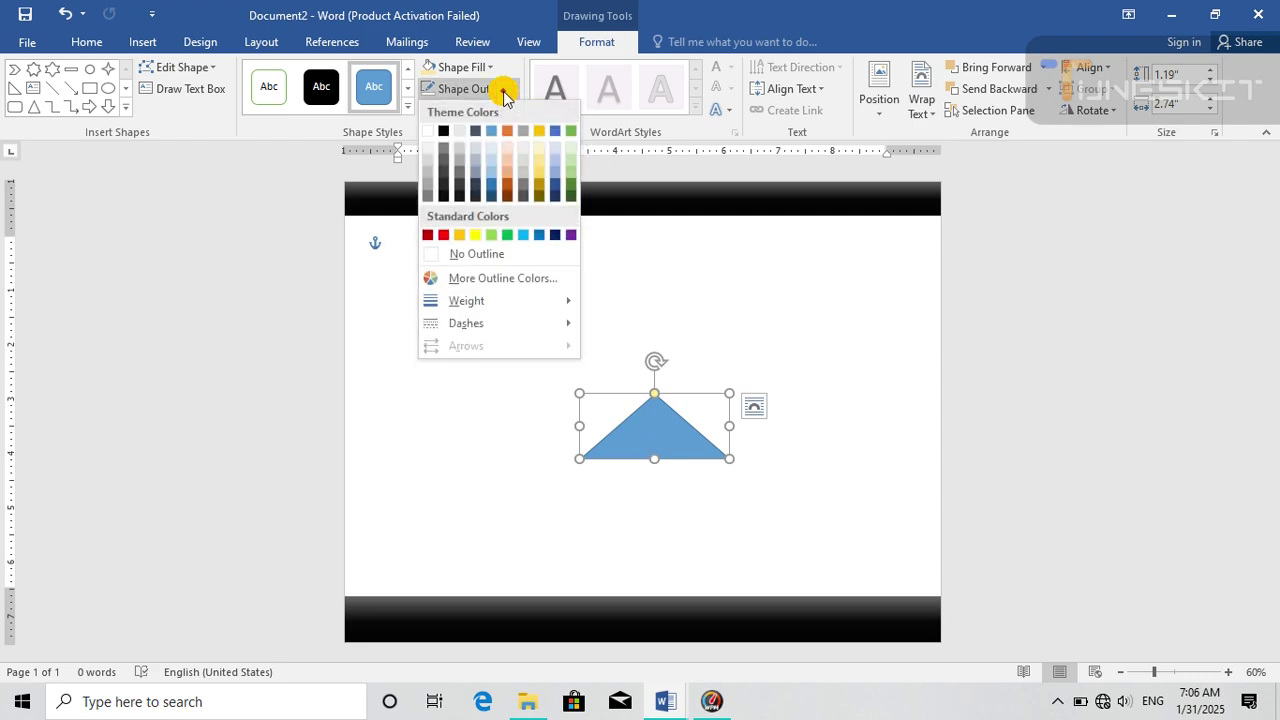
pyautogui.click(462, 253)
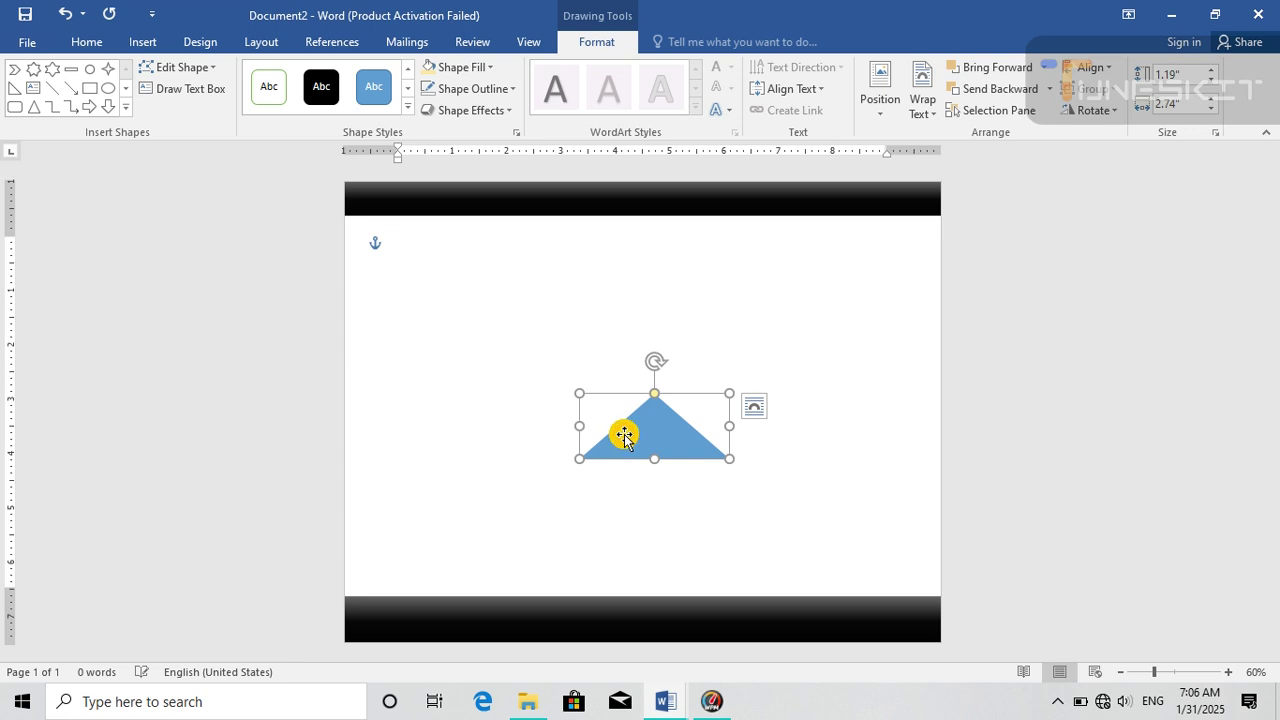
pyautogui.moveTo(624, 434); pyautogui.dragTo(626, 514)
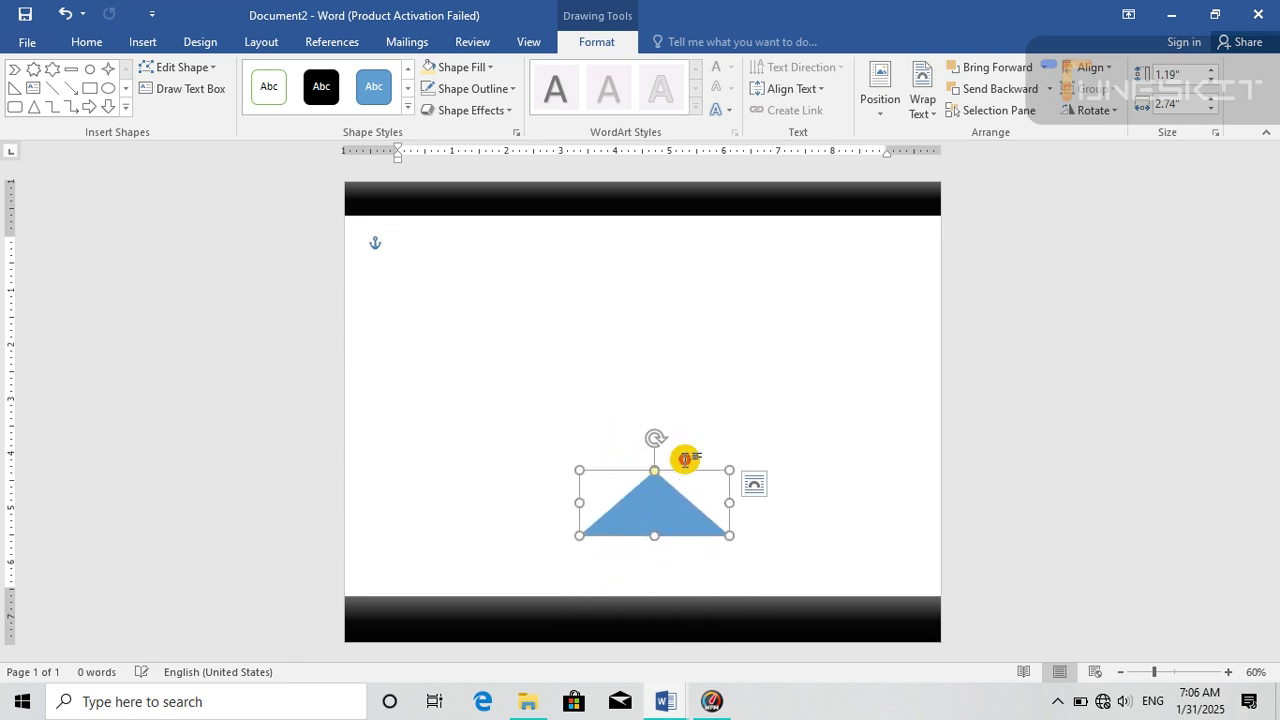
pyautogui.moveTo(751, 418); pyautogui.dragTo(747, 470)
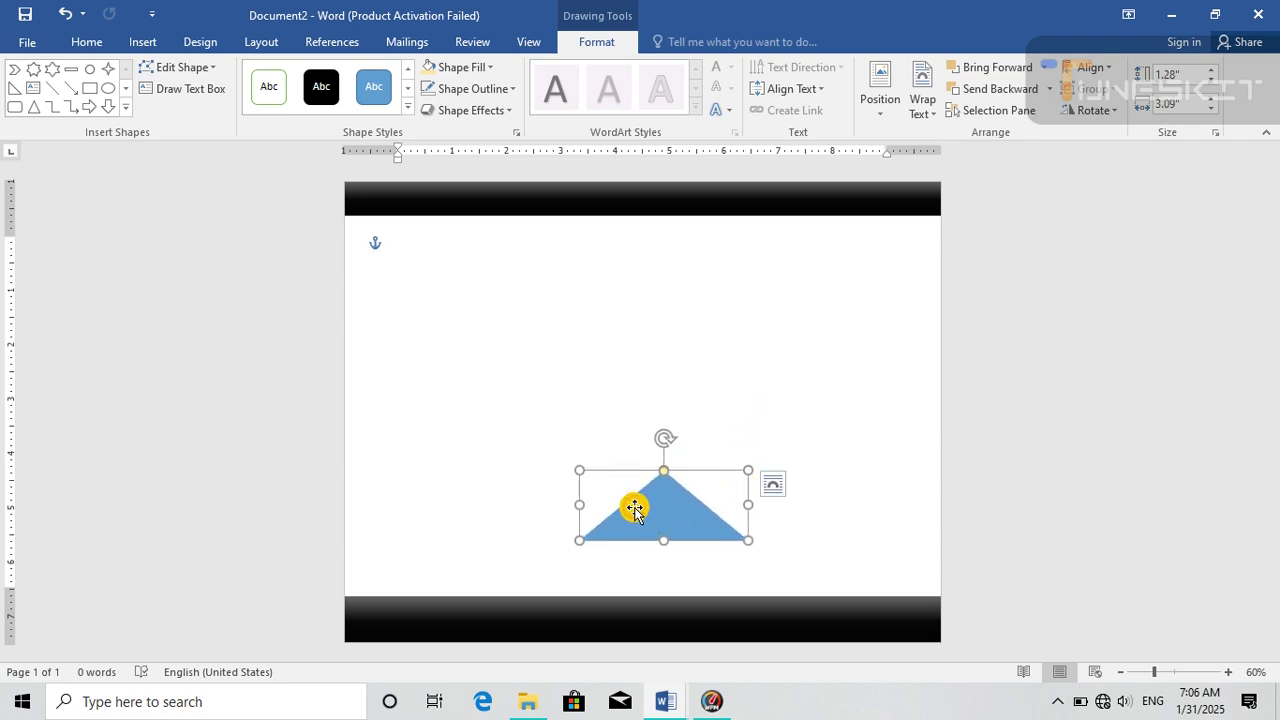
# - Apply the light gold theme style to the triangle and enlarge it to about 1.43" by 3.62", centred over the bottom bar's upper edge
pyautogui.click(407, 104)
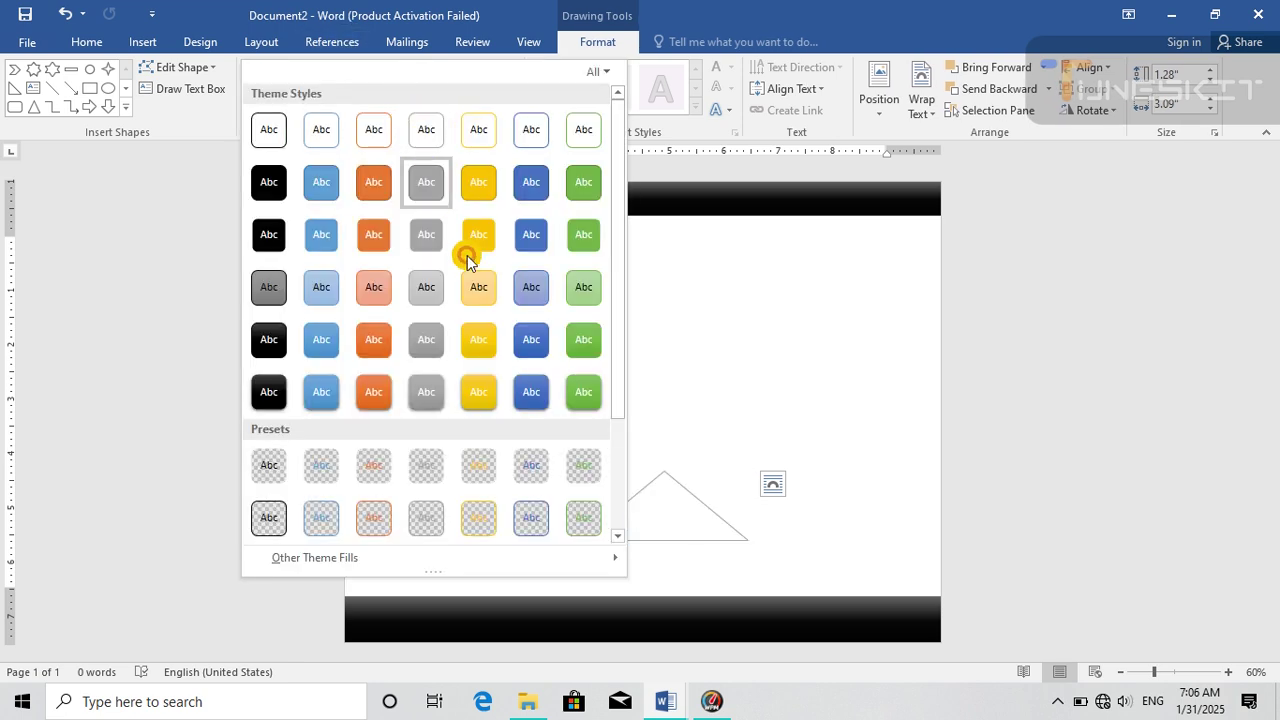
pyautogui.click(477, 282)
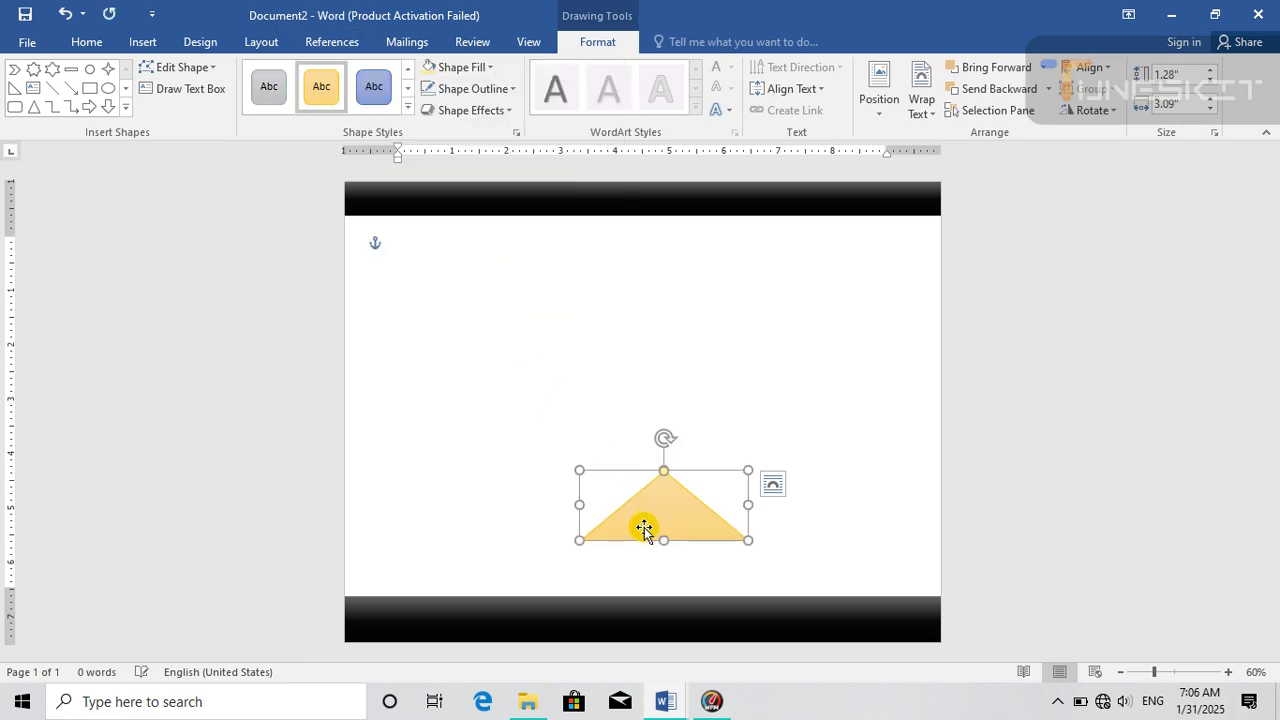
pyautogui.moveTo(644, 527); pyautogui.dragTo(640, 621)
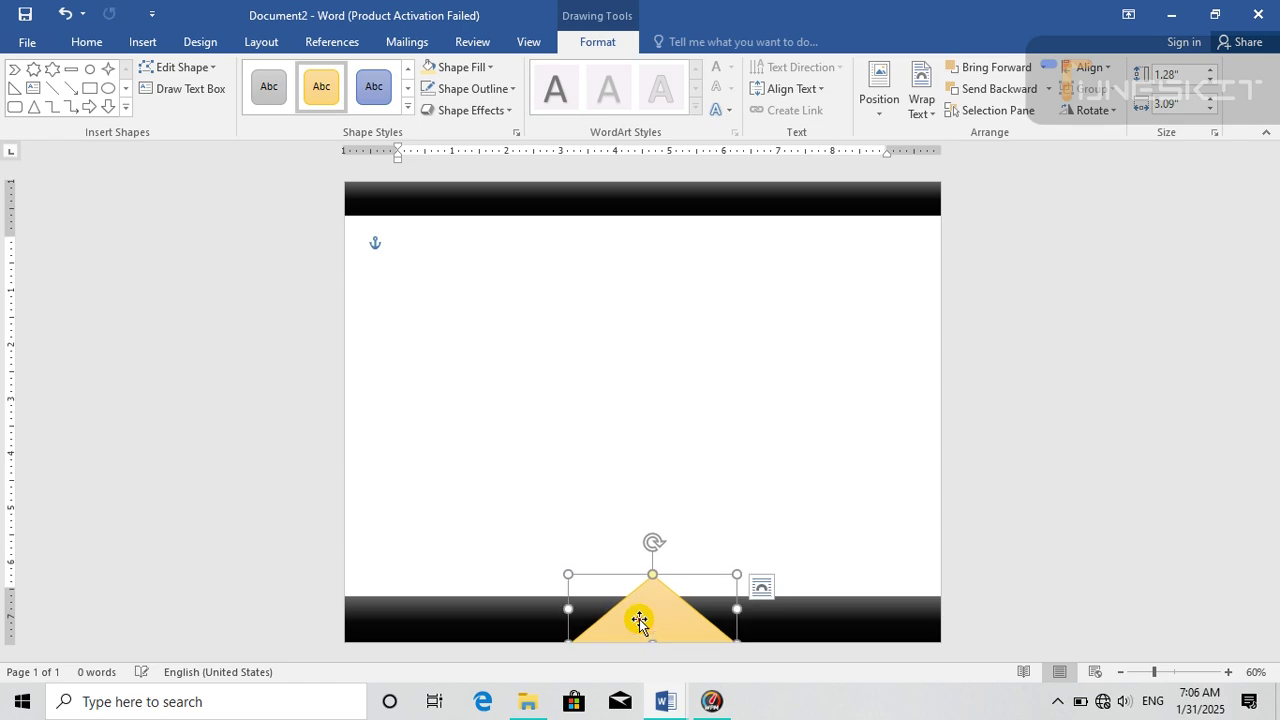
pyautogui.moveTo(737, 574)
pyautogui.mouseDown()
pyautogui.moveTo(749, 540)
pyautogui.moveTo(757, 566)
pyautogui.mouseUp()
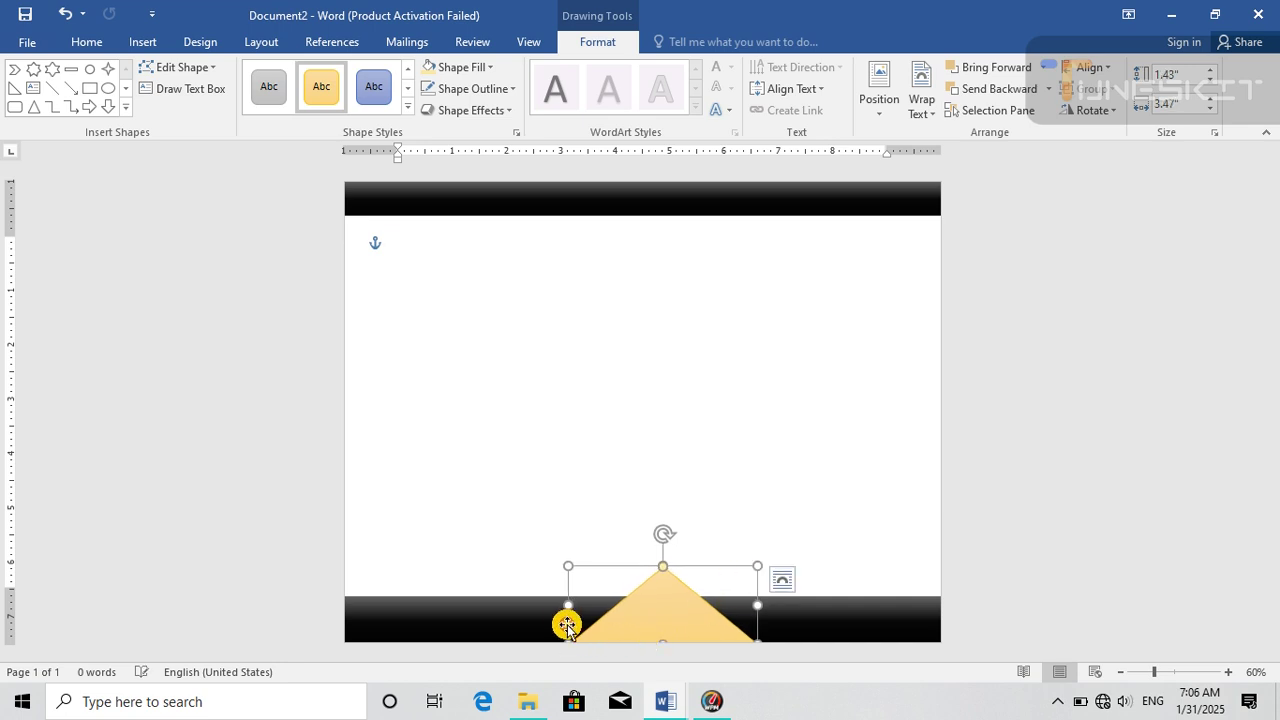
pyautogui.moveTo(568, 608); pyautogui.dragTo(616, 575)
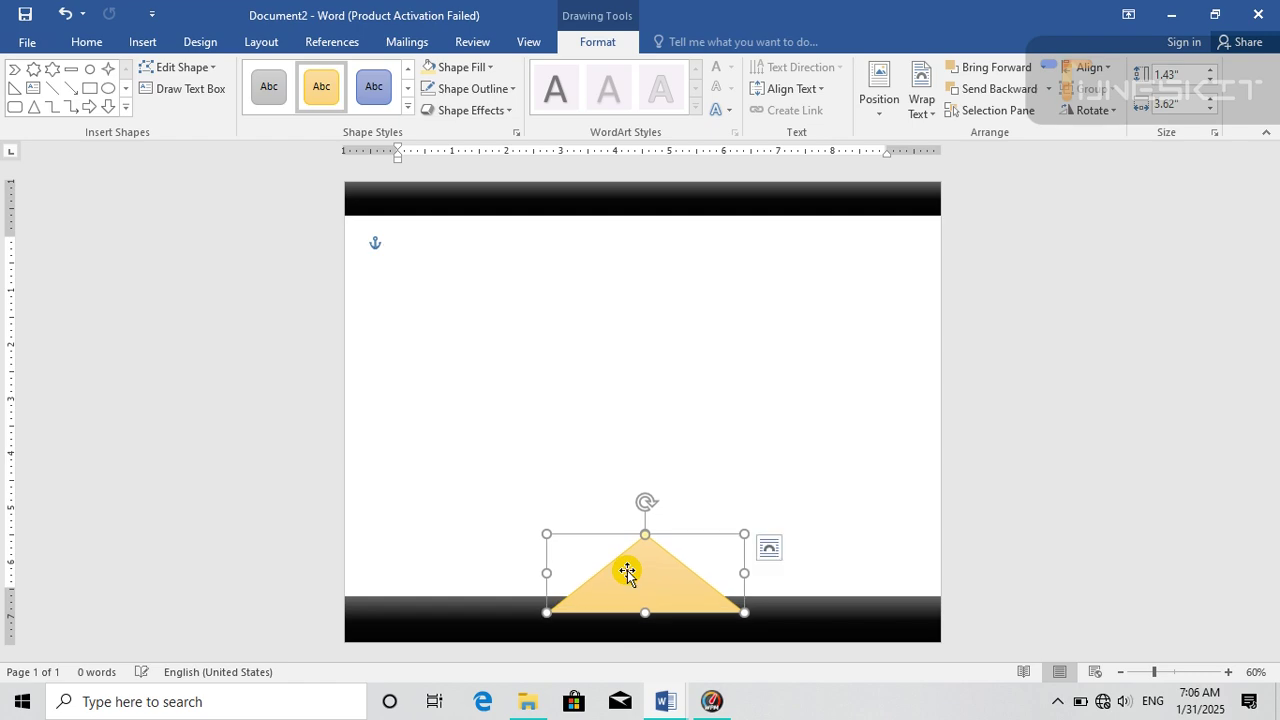
pyautogui.click(522, 375)
# - Duplicate the gold triangle and place the copy directly above the original
pyautogui.click(635, 550)
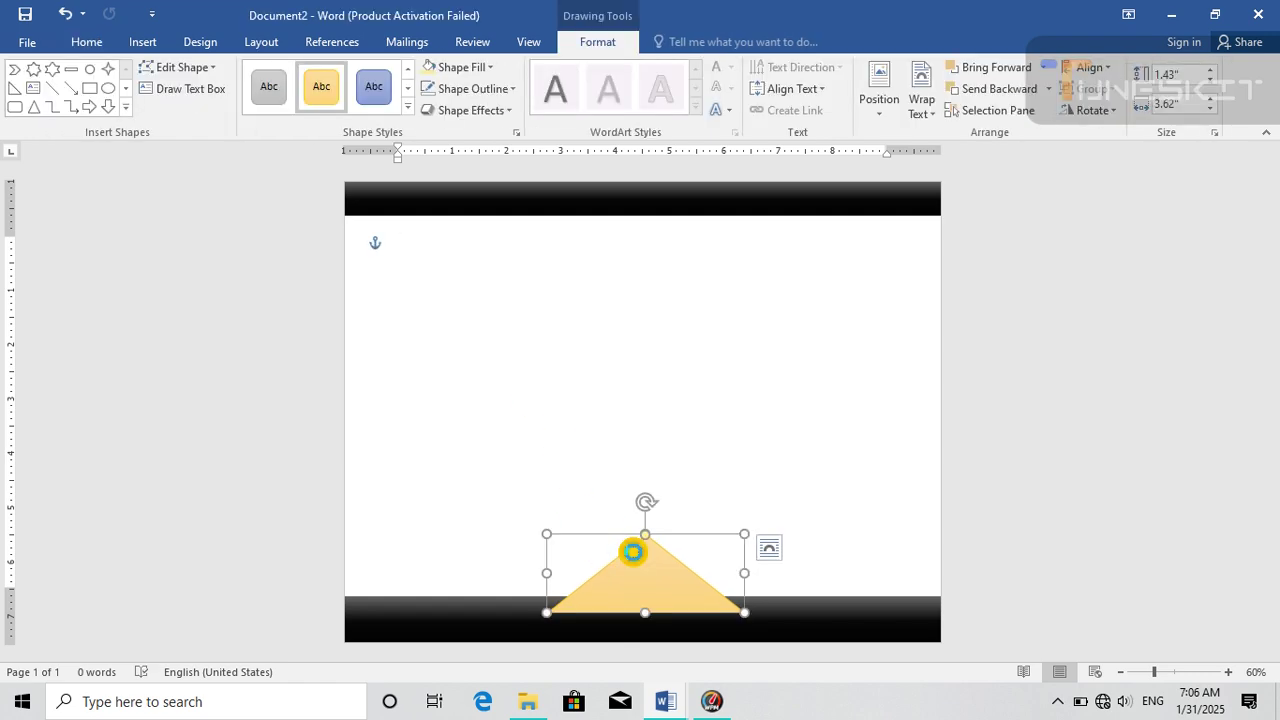
pyautogui.hotkey('ctrl', 'v')
pyautogui.moveTo(654, 599); pyautogui.dragTo(652, 467)
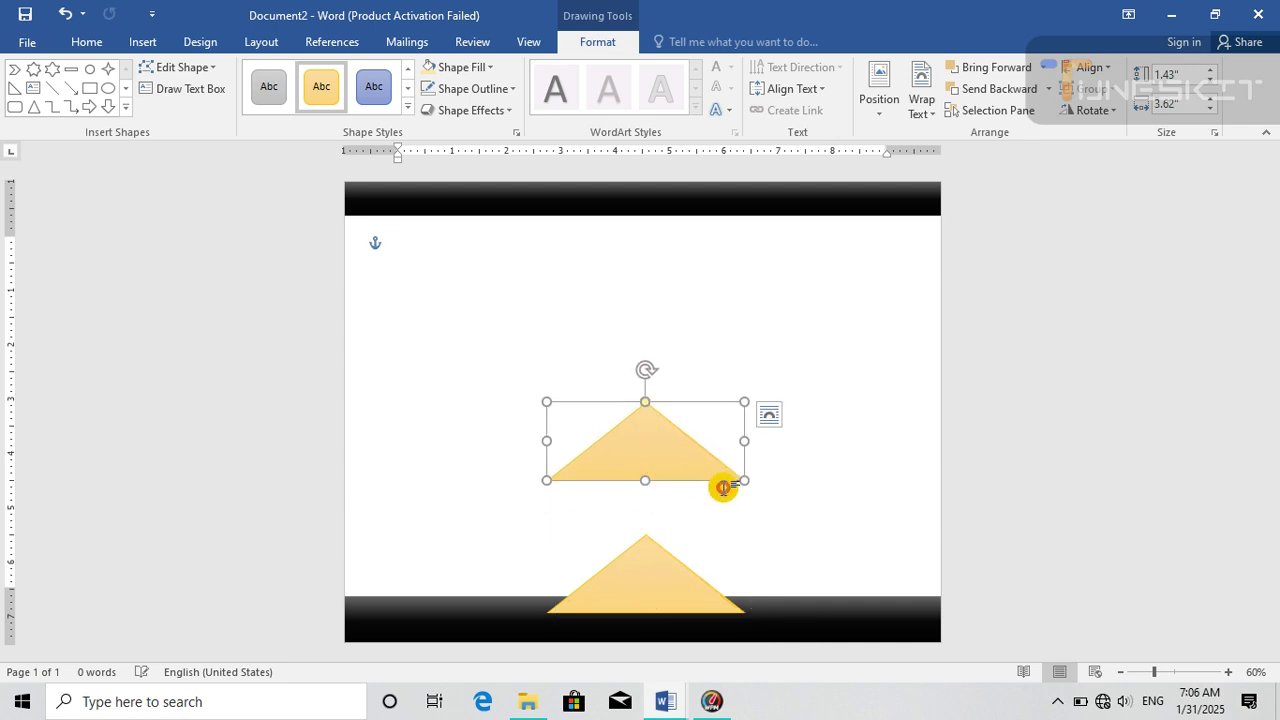
# - Shrink the upper gold triangle copy to about 1.26" by 3.03" and move it just above the original
pyautogui.moveTo(738, 482); pyautogui.dragTo(711, 471)
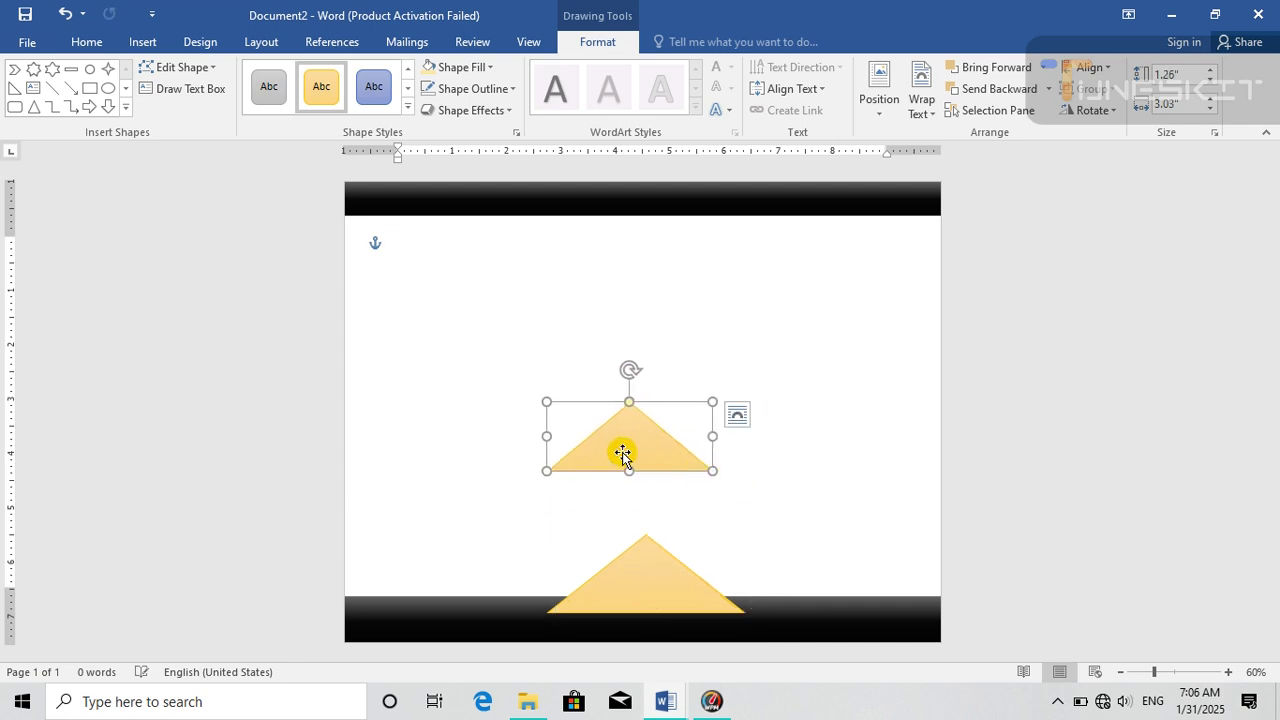
pyautogui.moveTo(622, 455); pyautogui.dragTo(634, 502)
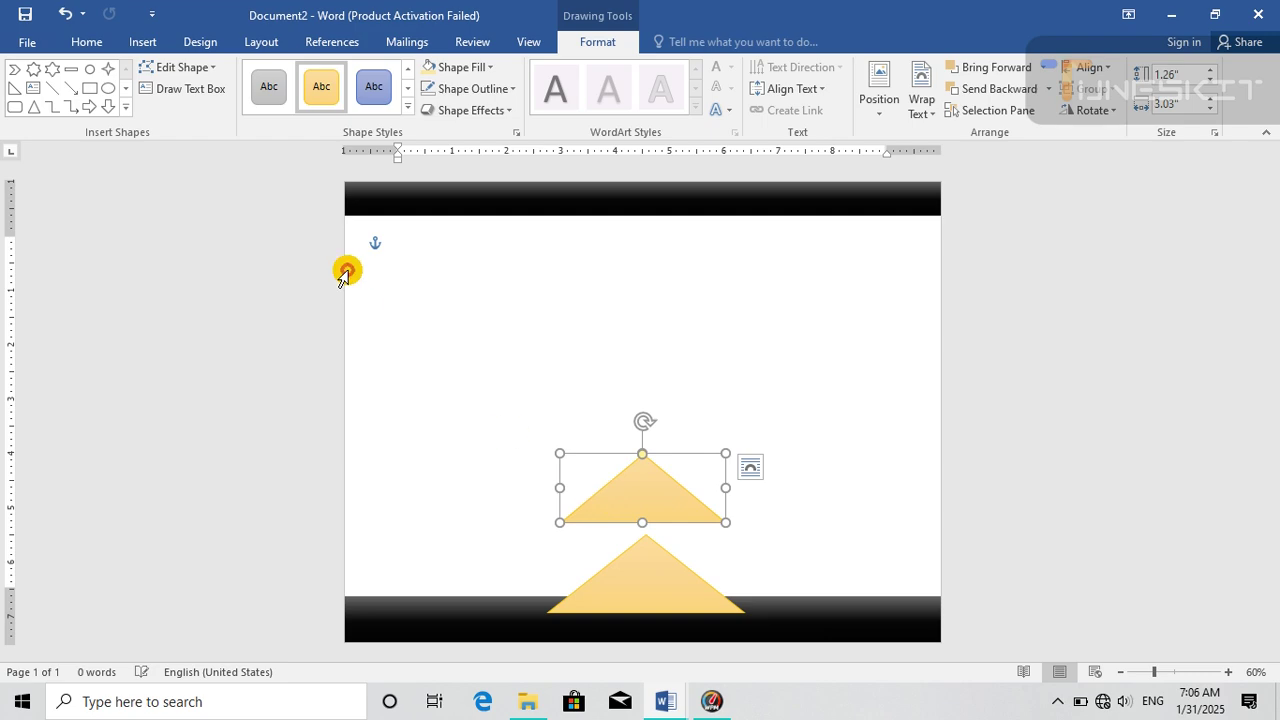
# - Edit the upper triangle's points, moving both base corners inward to narrow it to about 2.36" wide
pyautogui.click(190, 67)
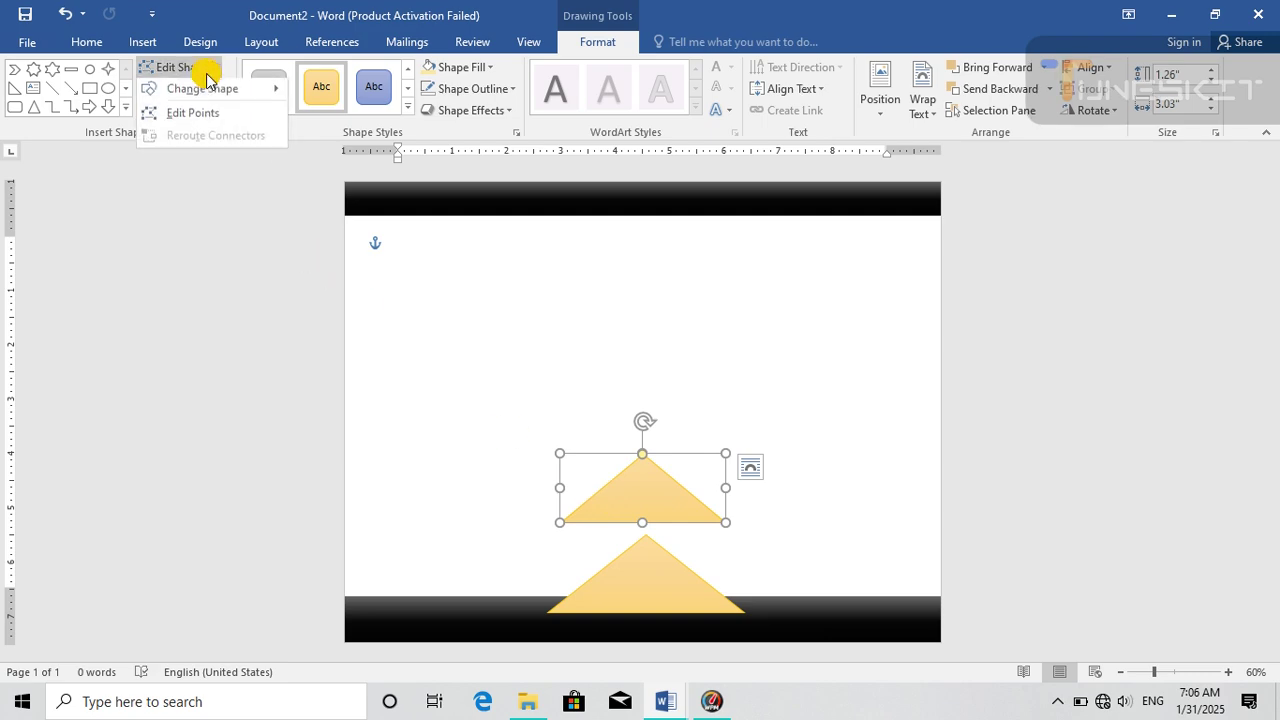
pyautogui.click(176, 120)
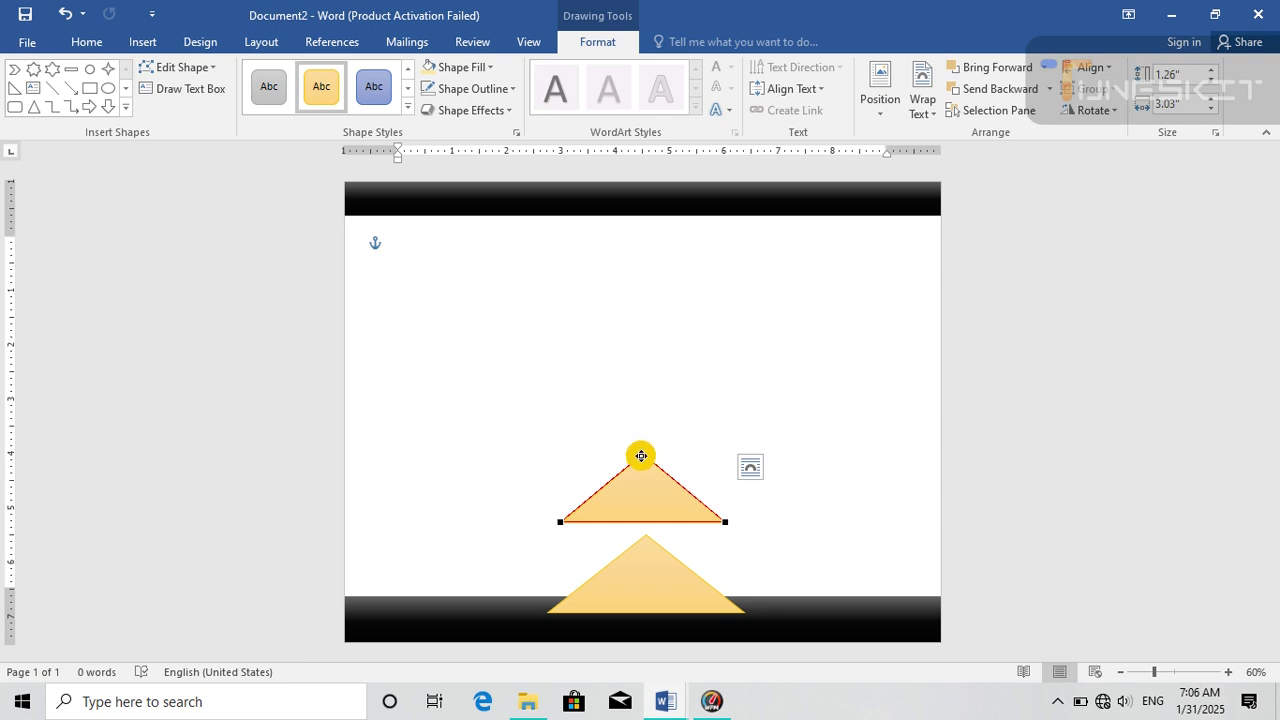
pyautogui.click(724, 522)
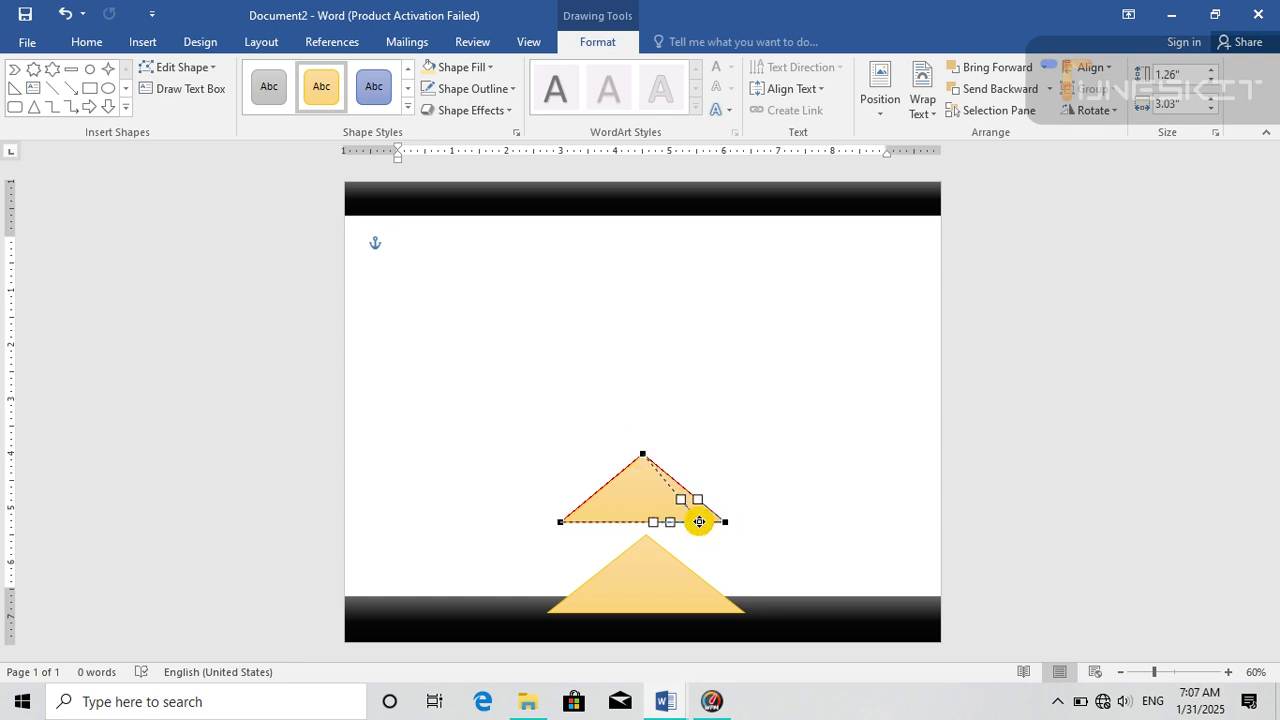
pyautogui.moveTo(699, 520); pyautogui.dragTo(699, 521)
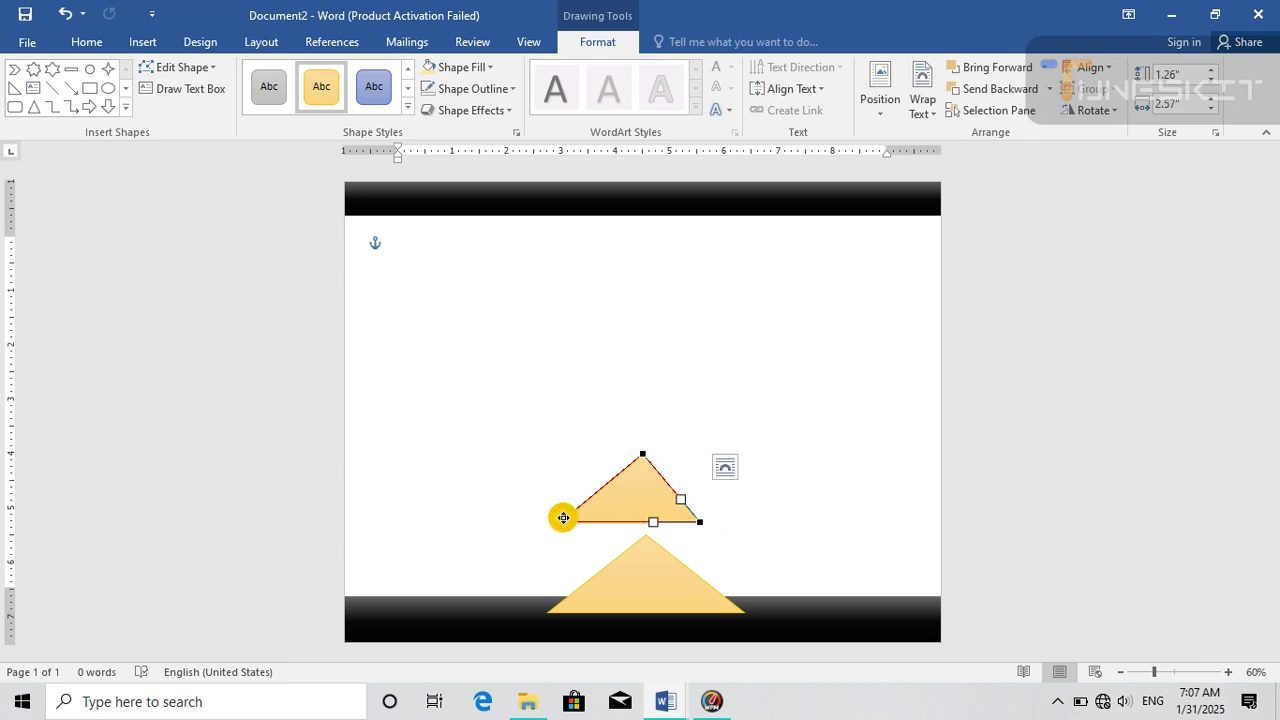
pyautogui.click(563, 518)
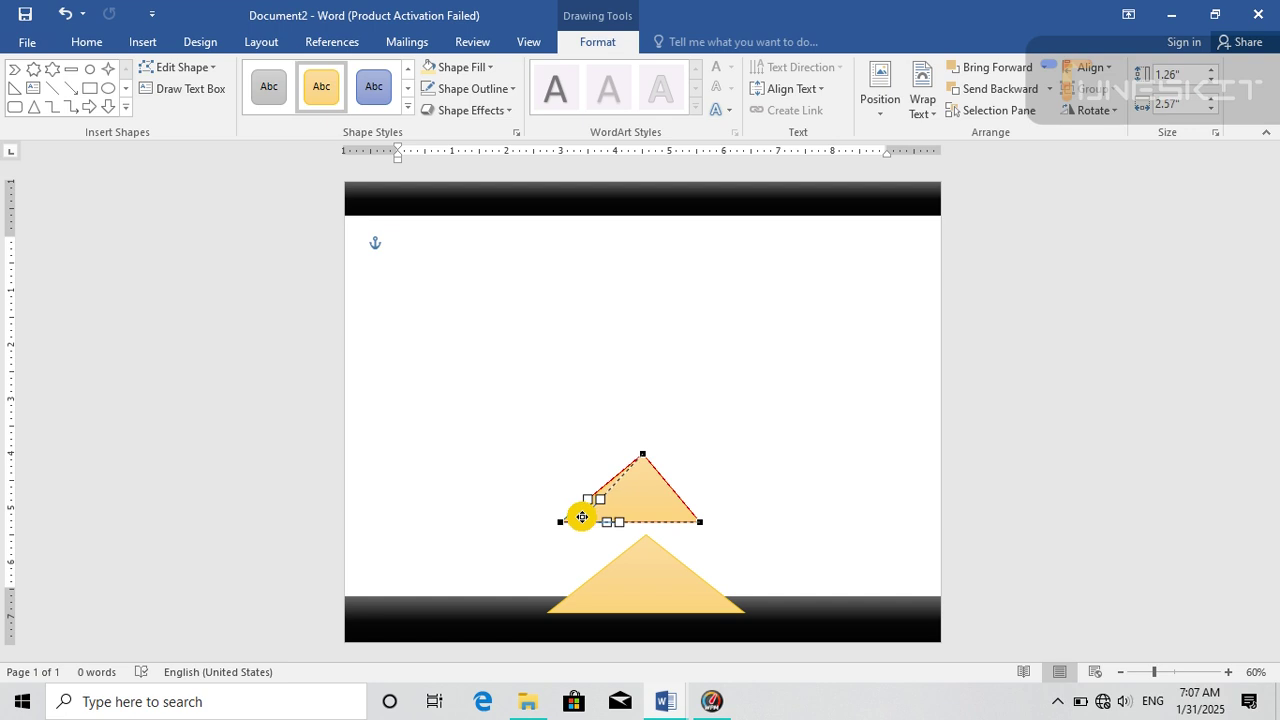
pyautogui.moveTo(582, 517); pyautogui.dragTo(580, 521)
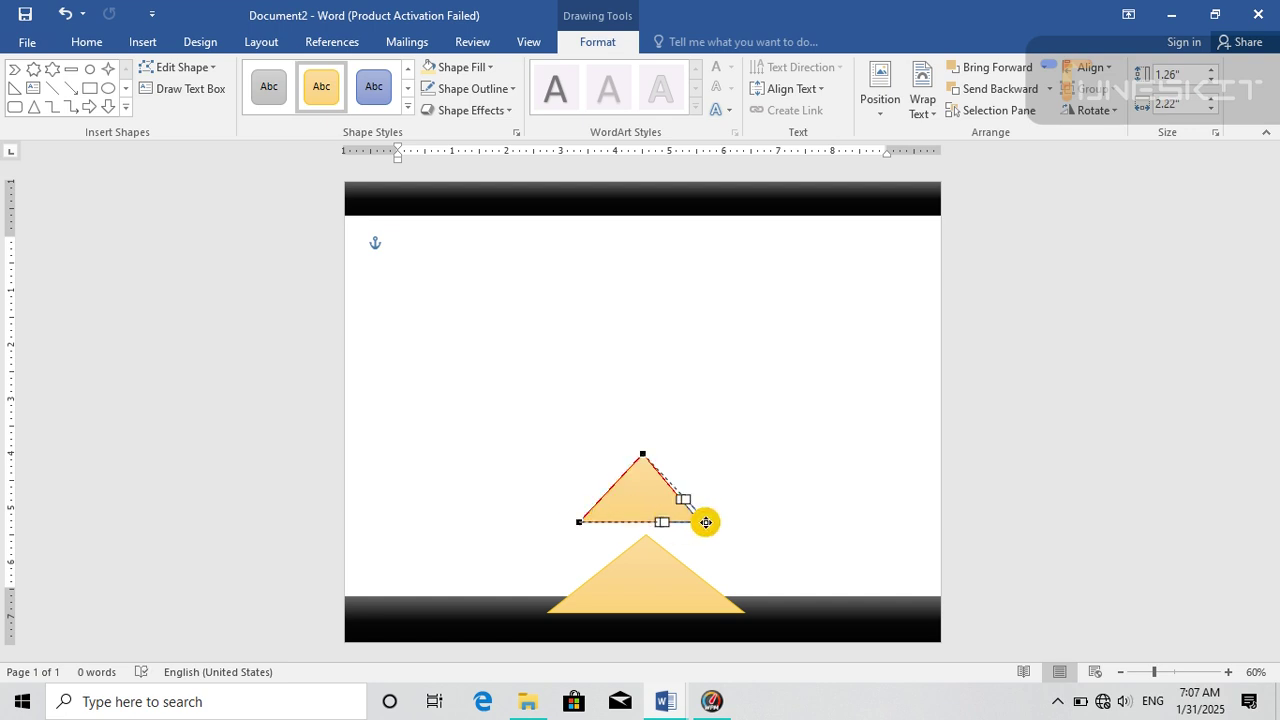
# - Move the narrowed triangle onto the larger gold triangle and fine-tune it so their apexes line up
pyautogui.moveTo(666, 506); pyautogui.dragTo(669, 587)
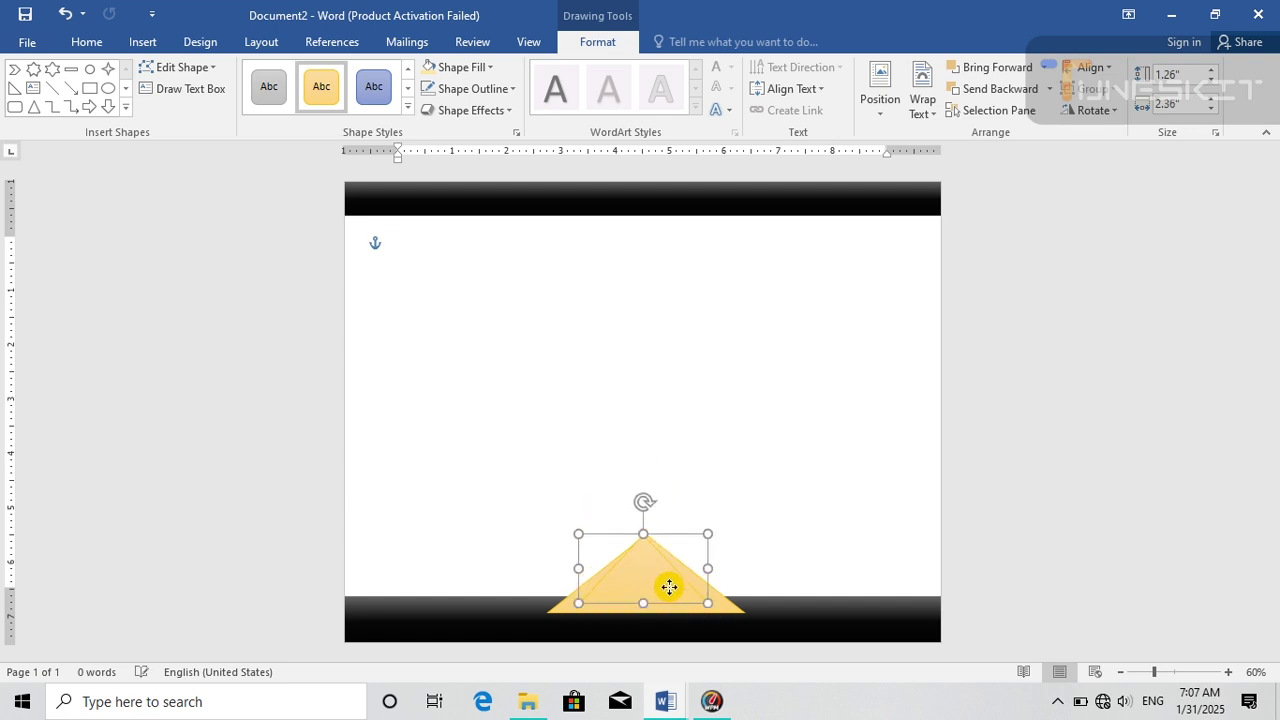
pyautogui.press('Right')
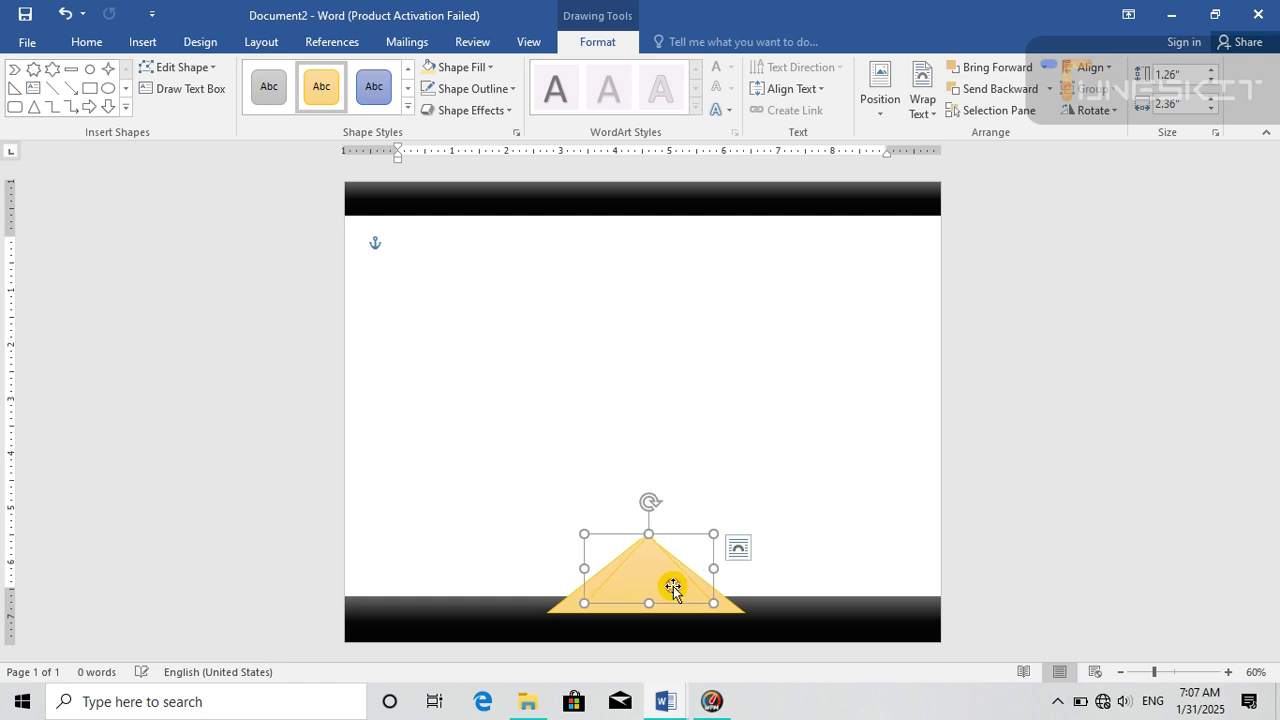
pyautogui.hotkey('ctrl', 'z')
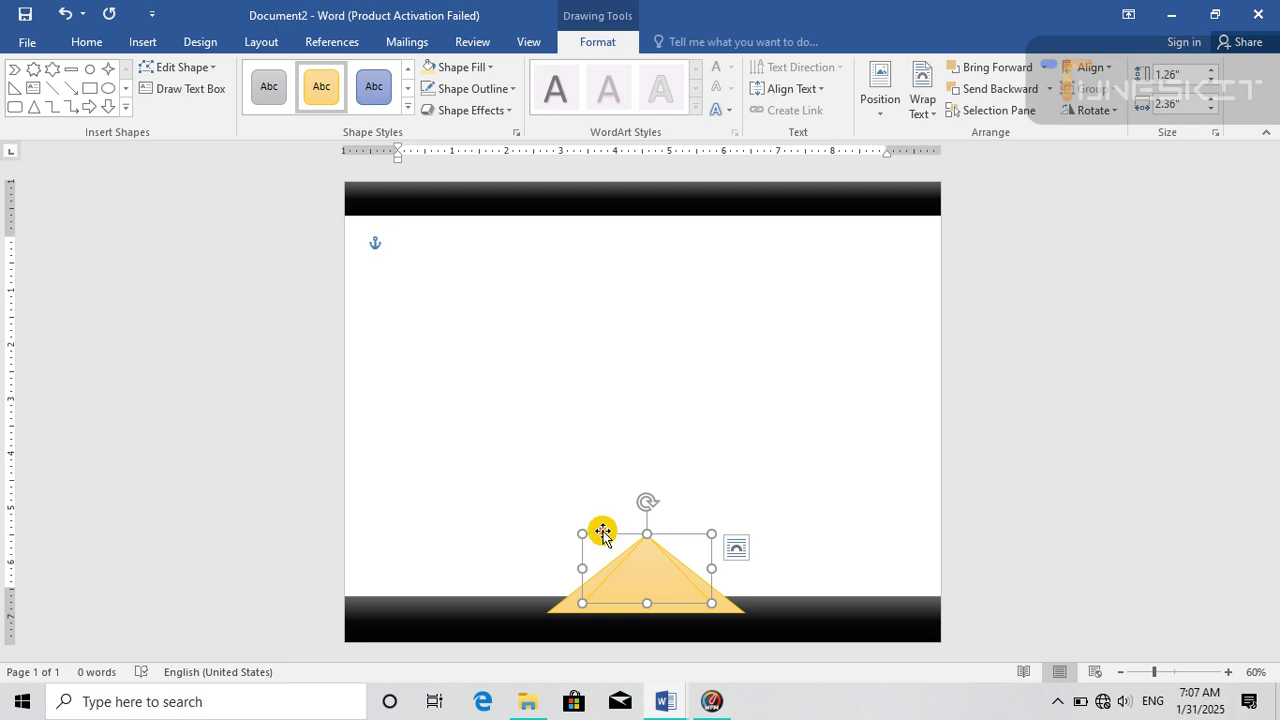
# - Apply the black gradient preset style to the inner triangle and stretch it to about 1.43" high, down to the gold triangle's base
pyautogui.click(486, 86)
pyautogui.click(487, 70)
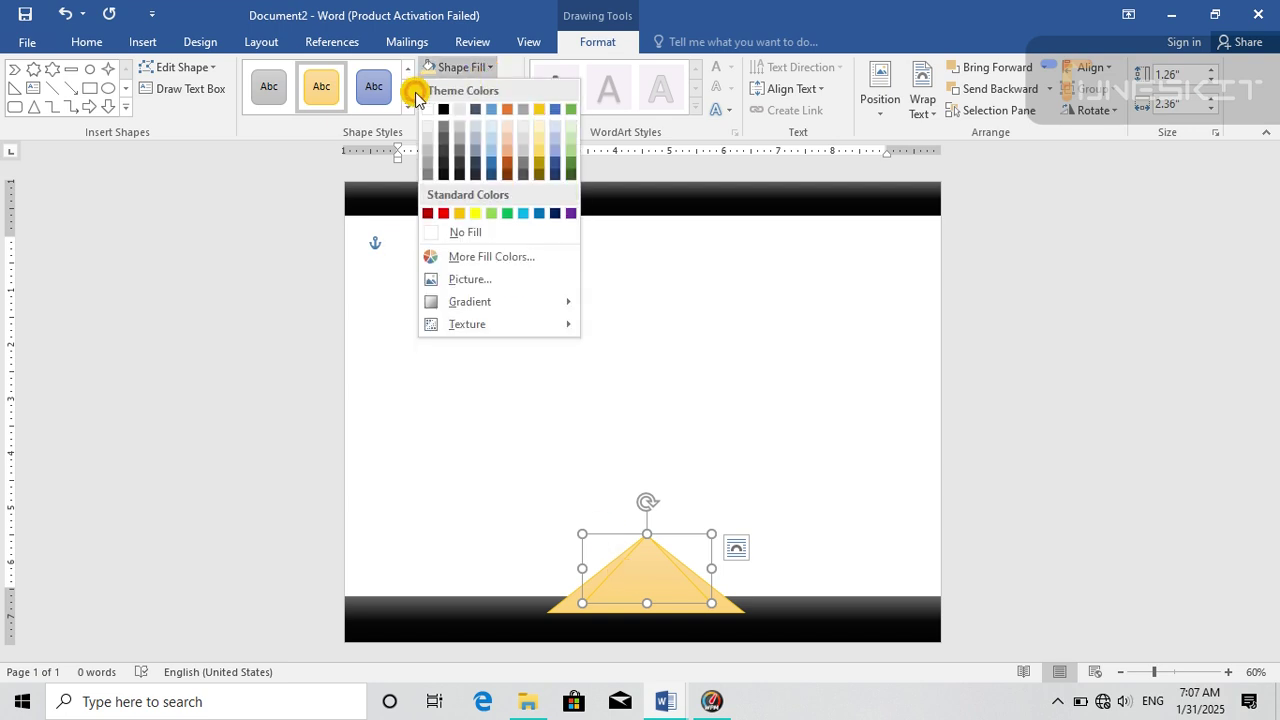
pyautogui.click(407, 104)
pyautogui.scroll(-3, 616, 432)
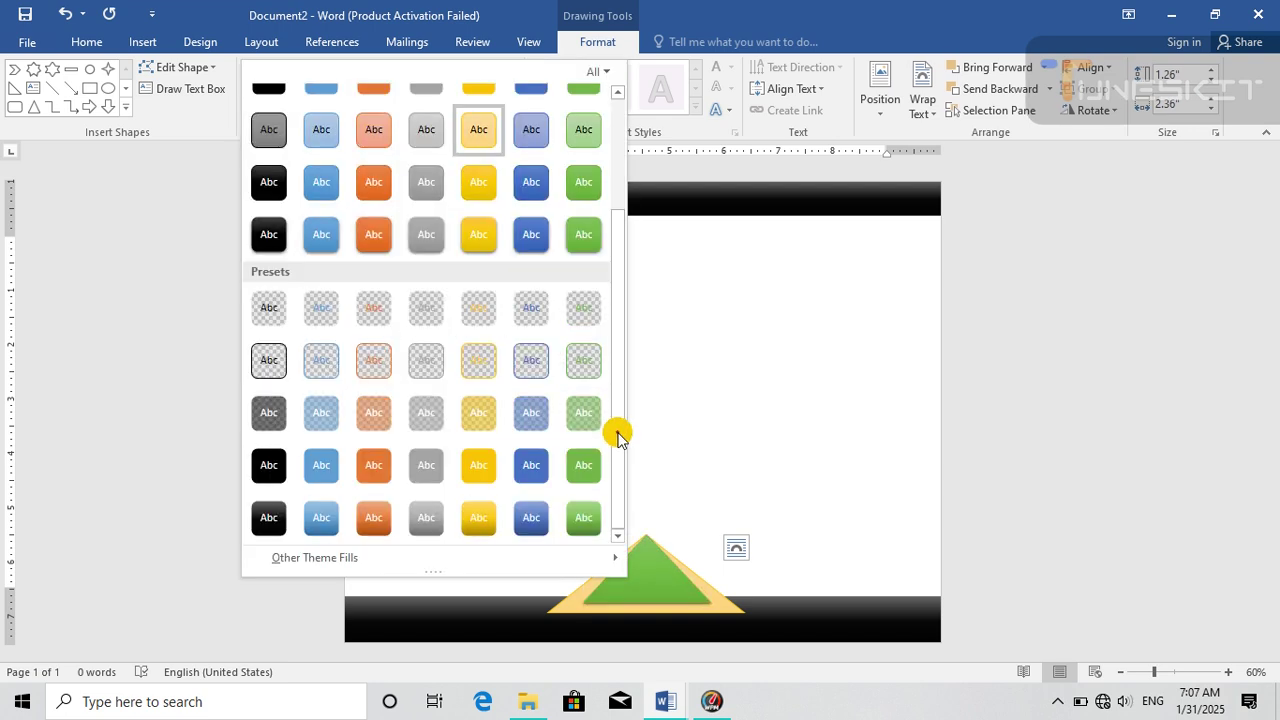
pyautogui.click(272, 518)
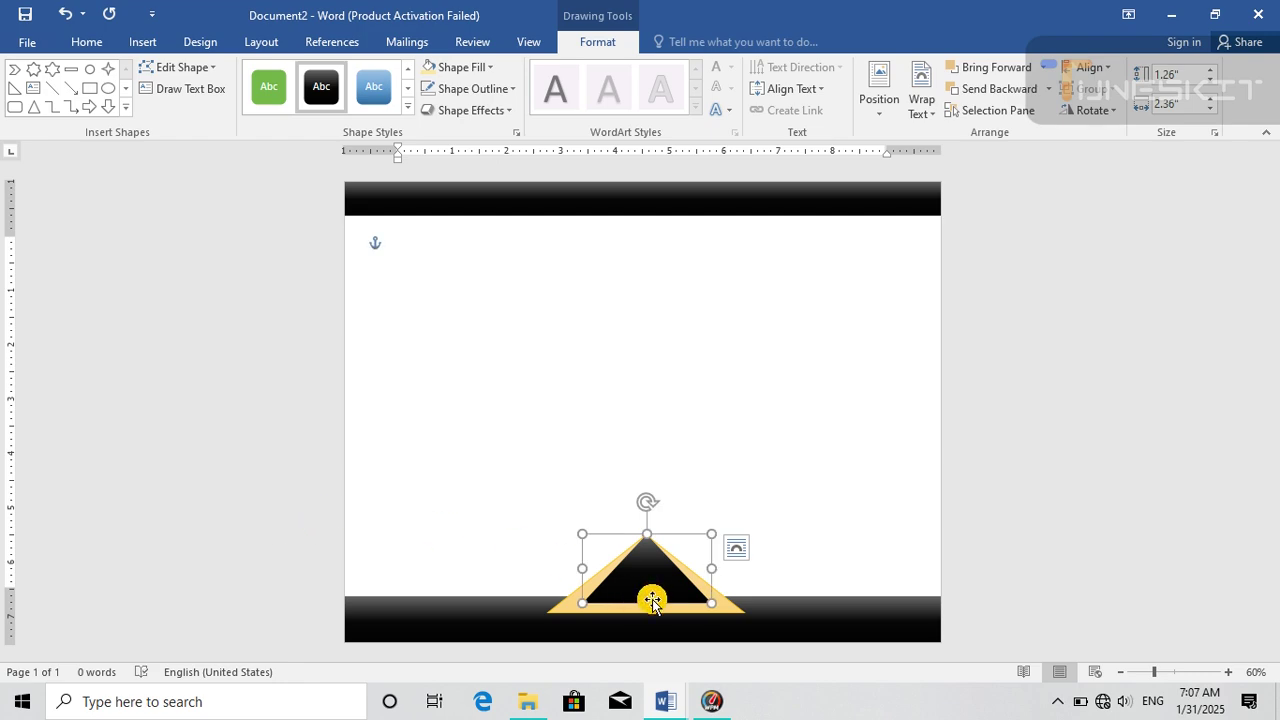
pyautogui.click(746, 494)
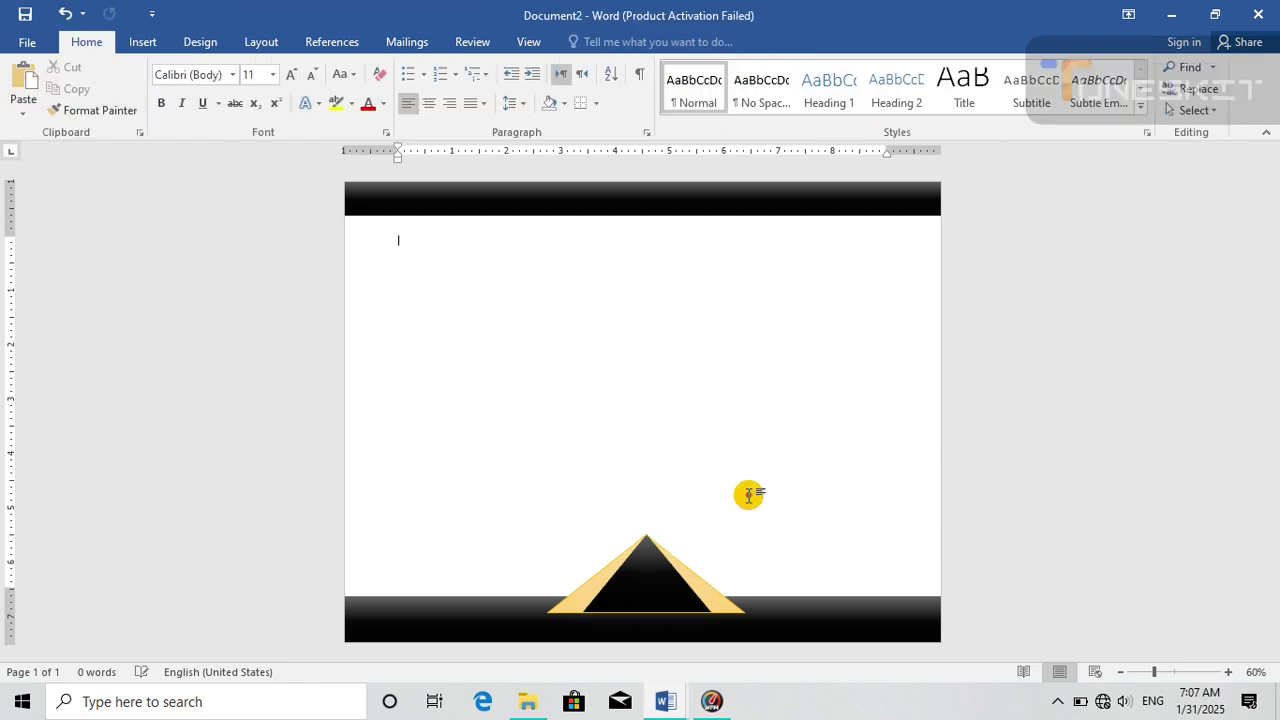
# - Group the black inner triangle with the gold triangle behind it
pyautogui.click(657, 602)
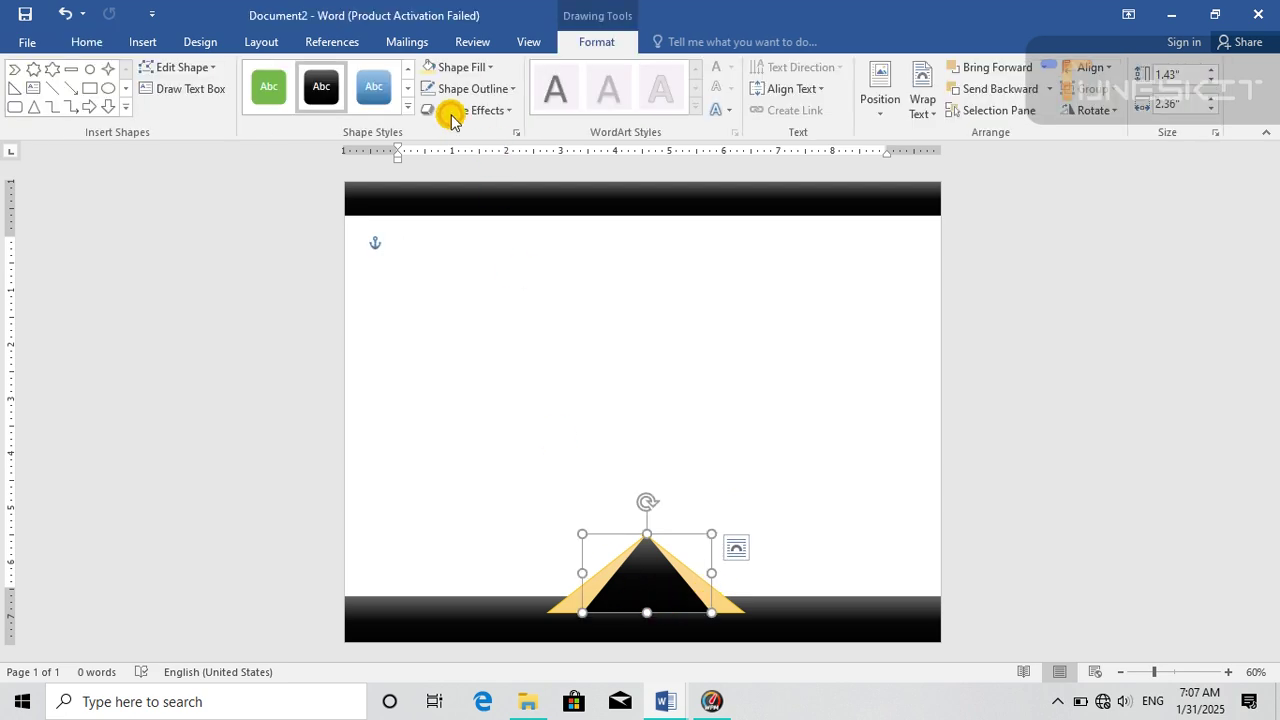
pyautogui.click(785, 556)
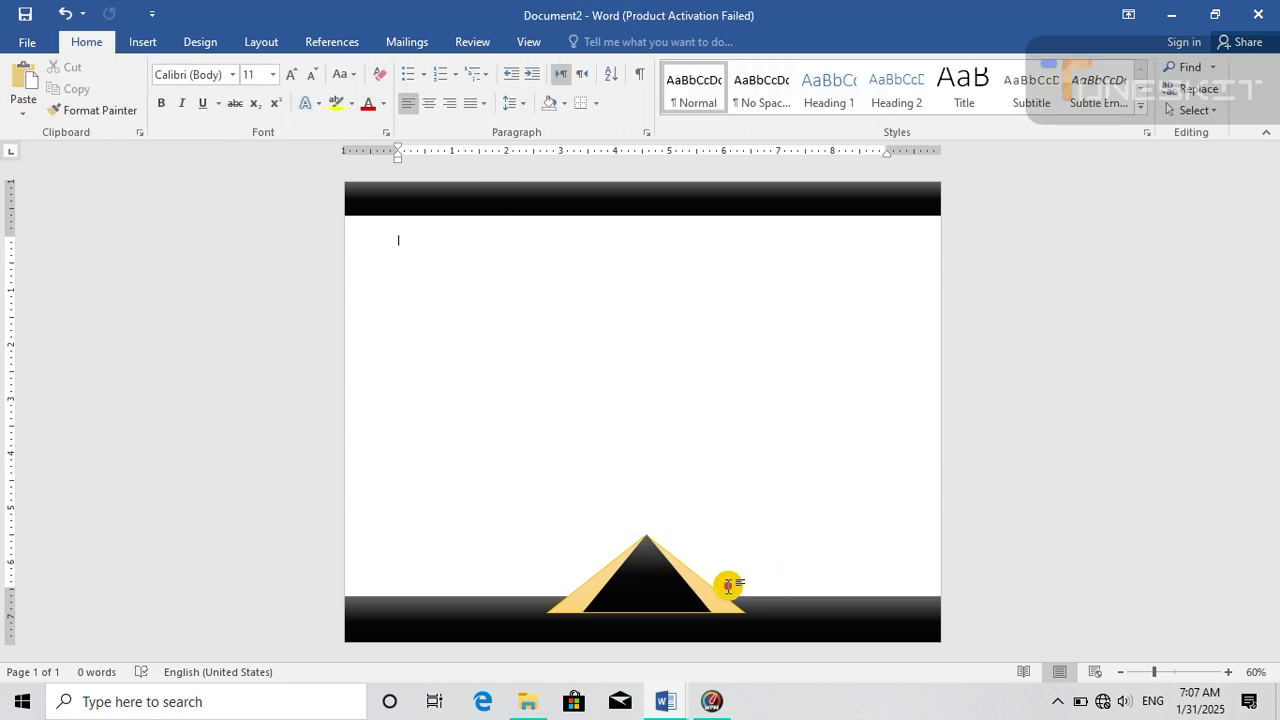
pyautogui.click(644, 603)
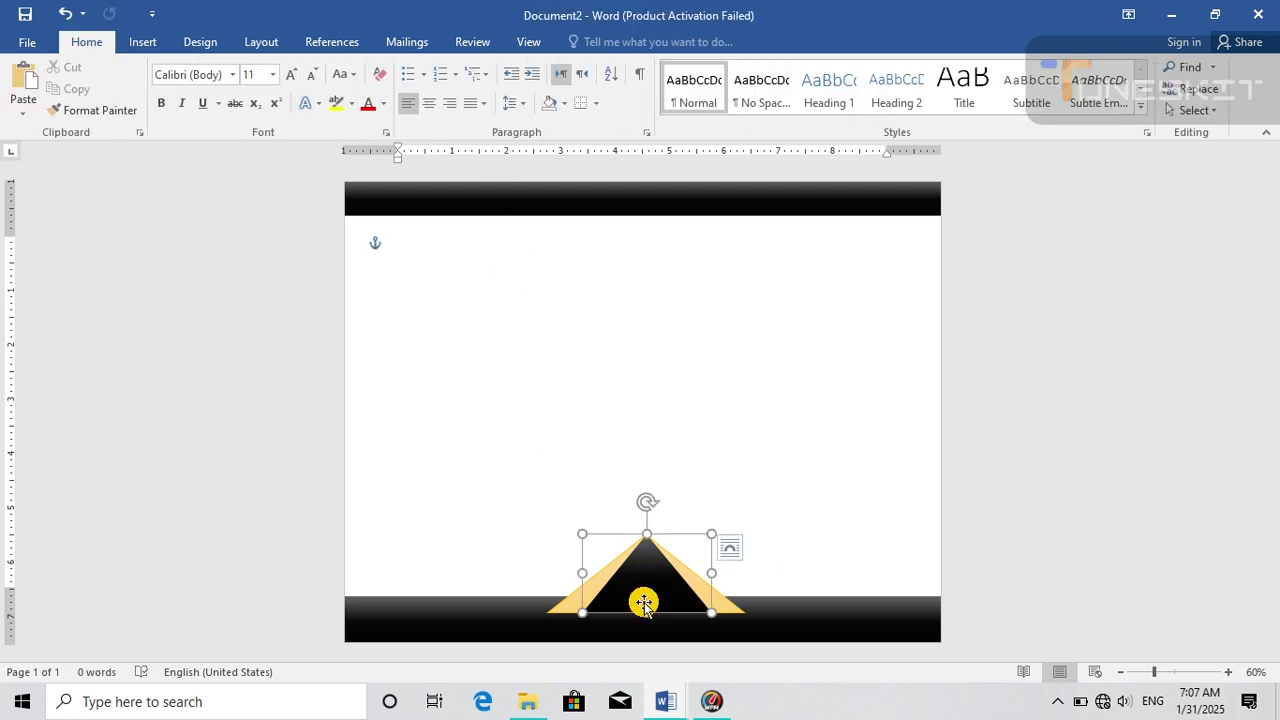
pyautogui.keyDown('shift'); pyautogui.click(577, 610); pyautogui.keyUp('shift')
pyautogui.rightClick(577, 610)
pyautogui.moveTo(651, 428)
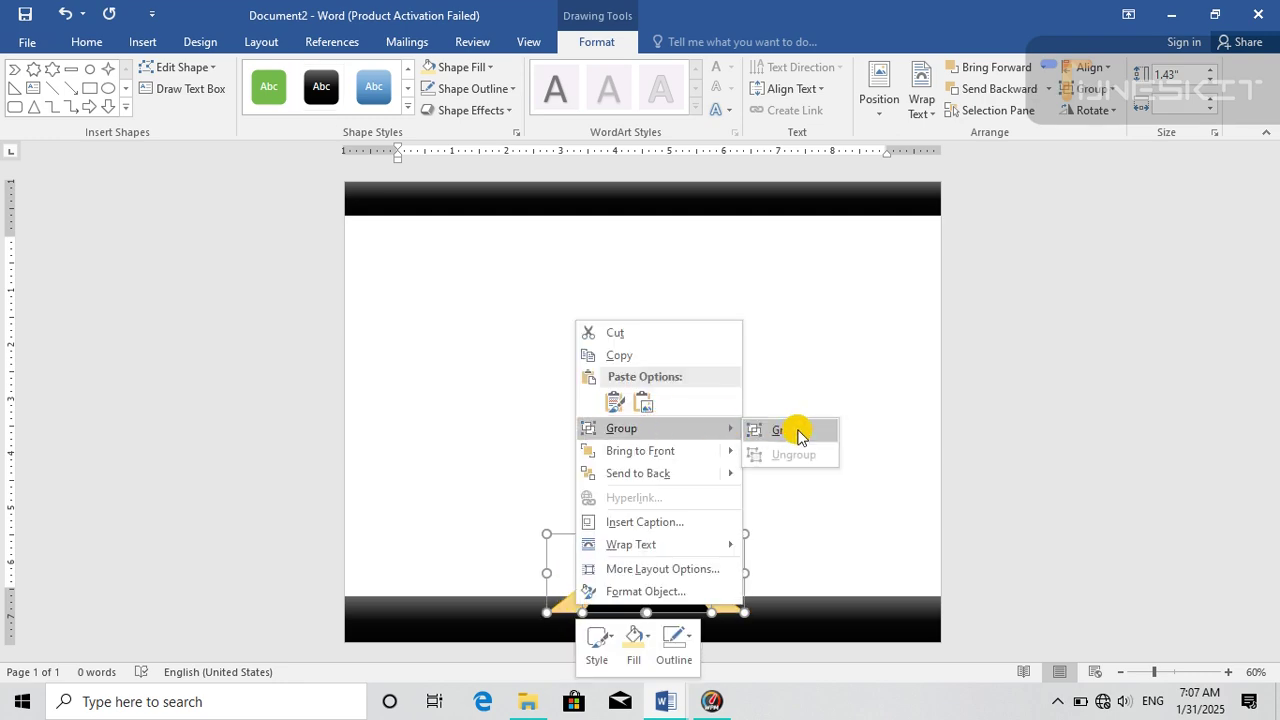
pyautogui.click(785, 430)
# - Try a height of about 1.53" for the black triangle inside the group and return it to about 1.43"
pyautogui.click(649, 580)
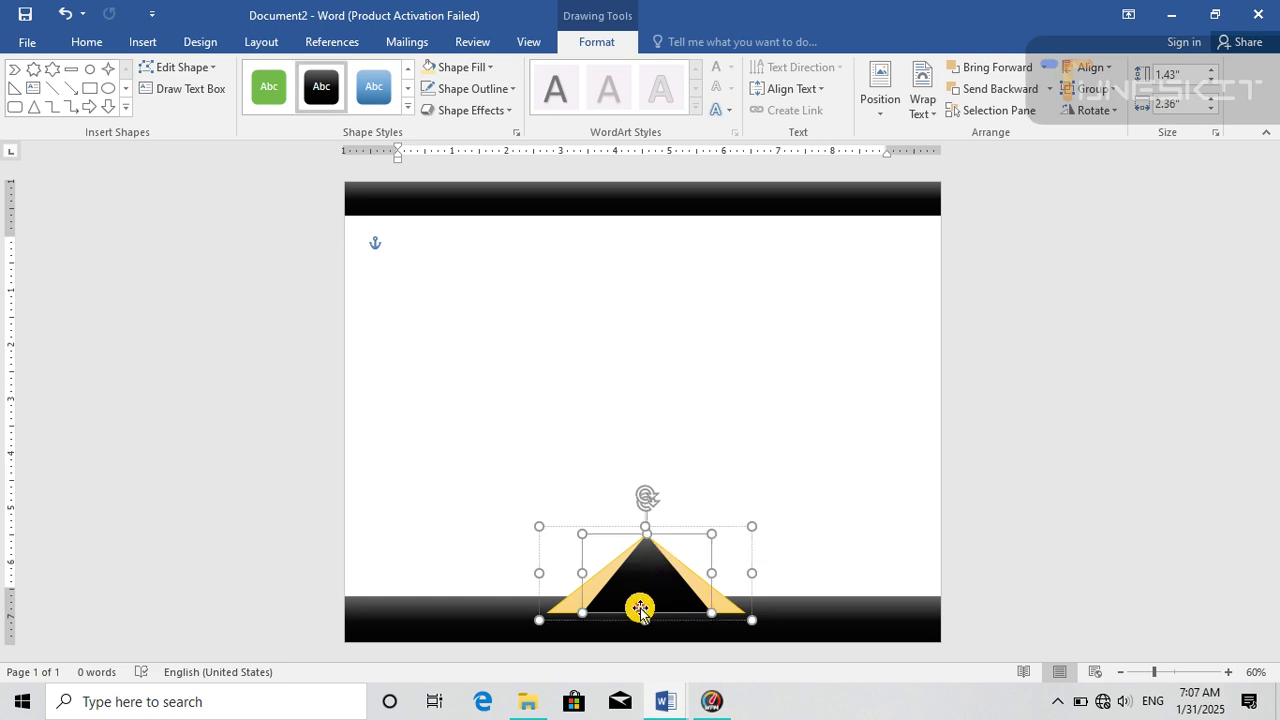
pyautogui.moveTo(644, 612); pyautogui.dragTo(644, 619)
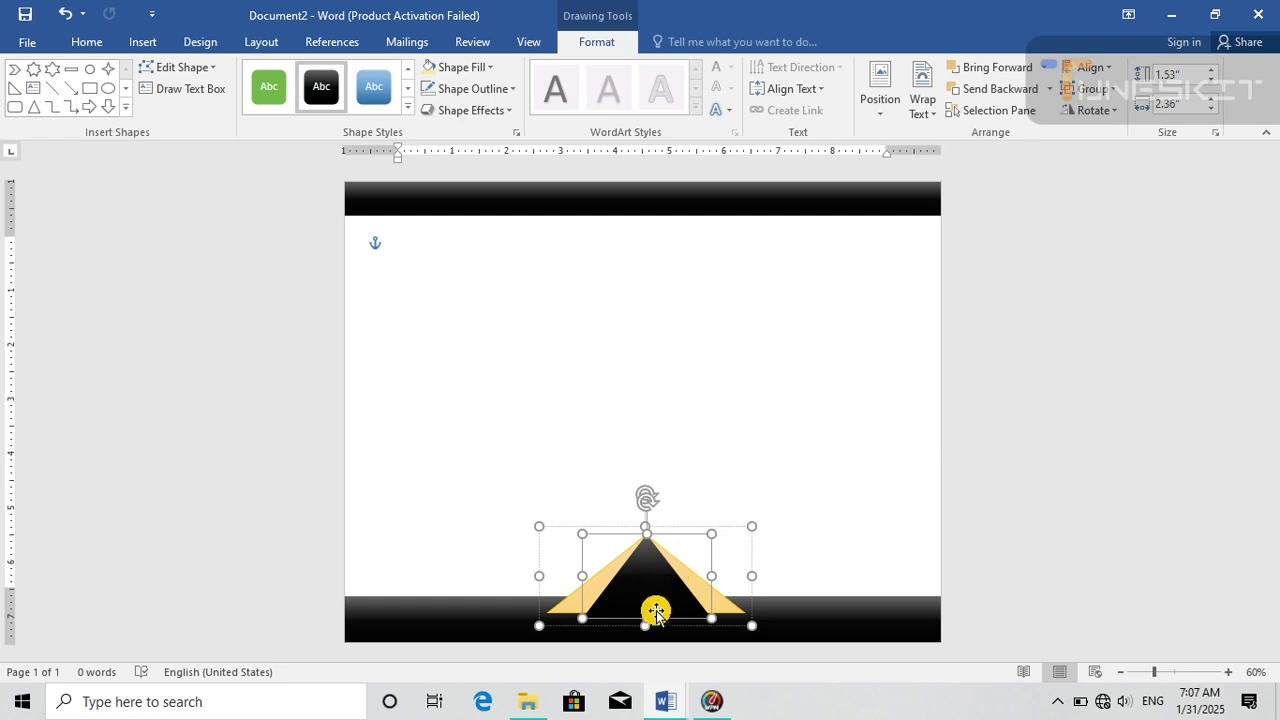
pyautogui.moveTo(651, 611); pyautogui.dragTo(651, 605)
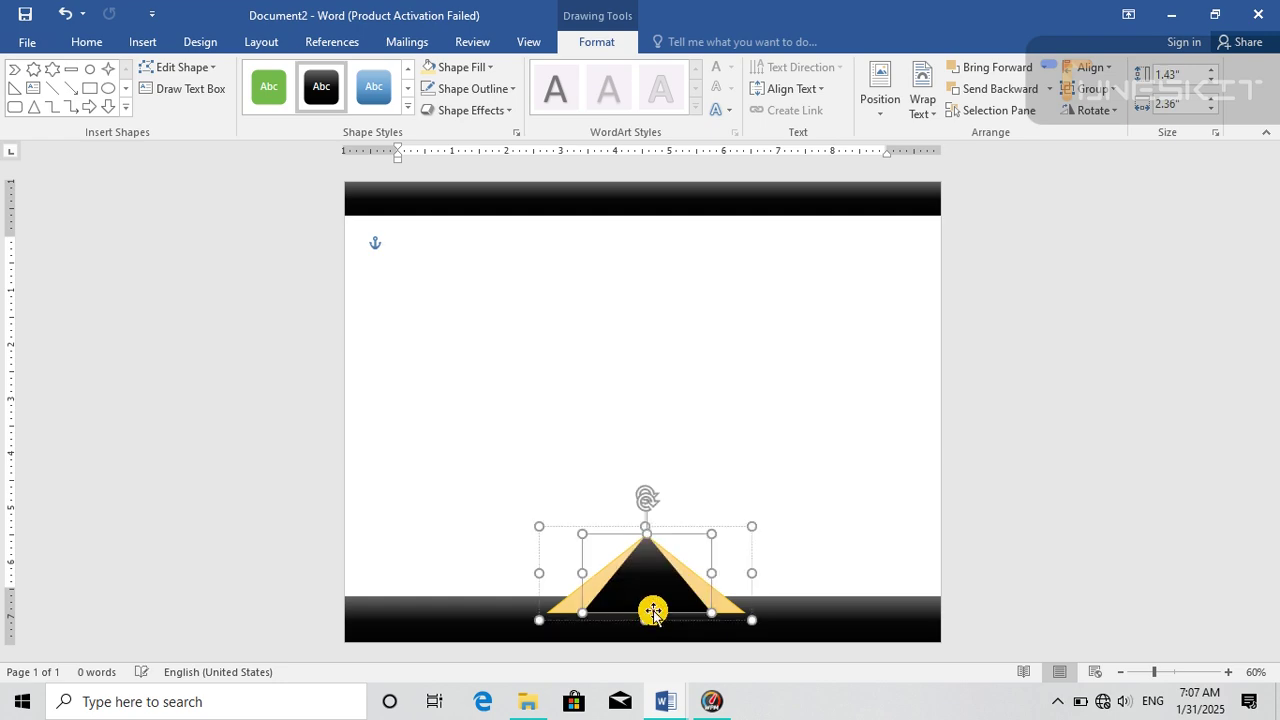
# - Enlarge the triangle group to about 1.71" by 4.12" and move it down so its base meets the page's lower edge
pyautogui.click(714, 520)
pyautogui.click(700, 540)
pyautogui.moveTo(750, 519); pyautogui.dragTo(771, 518)
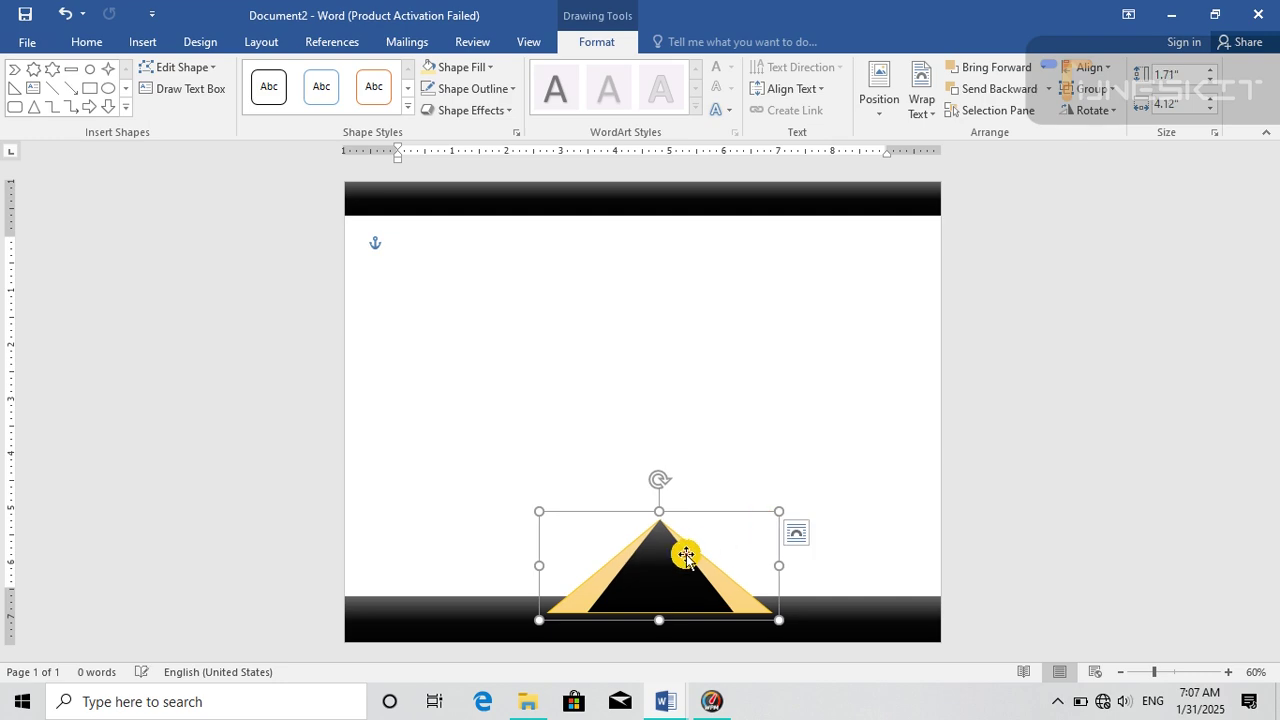
pyautogui.moveTo(676, 556); pyautogui.dragTo(660, 591)
pyautogui.click(716, 440)
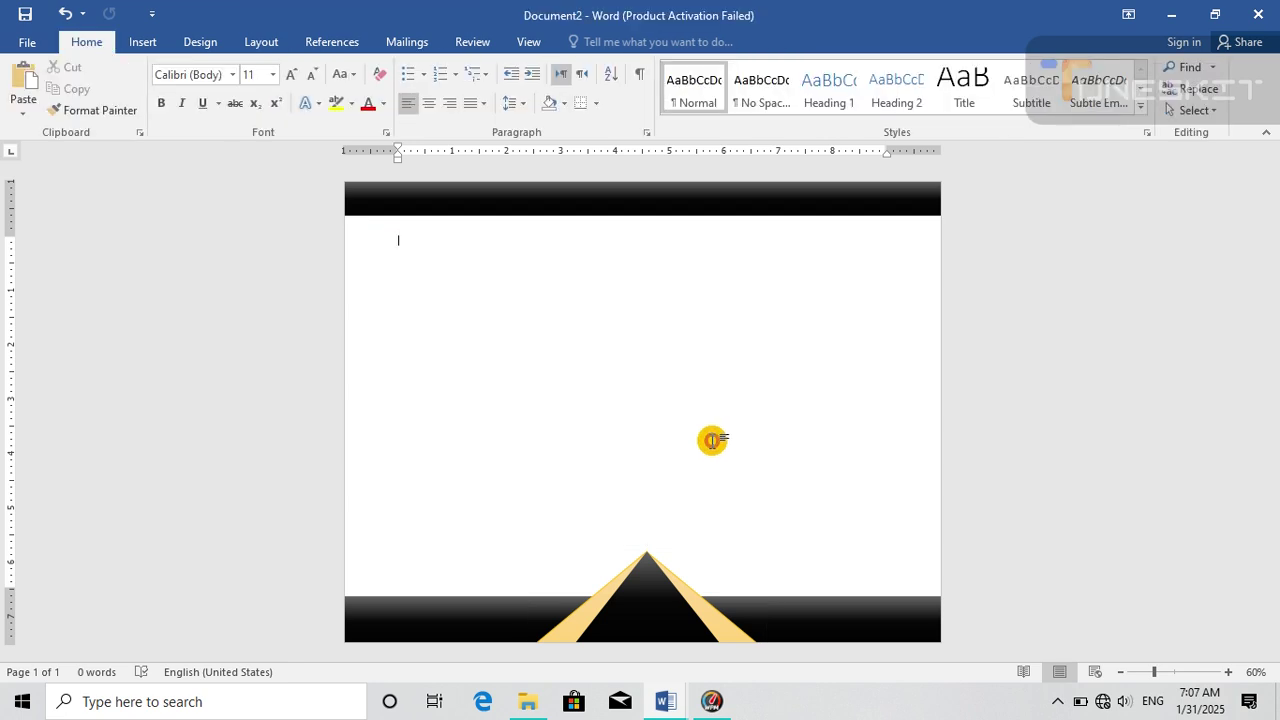
# - Resize the triangle group to about 1.76" by 4.45" and nudge it into place, centred at the page's lower edge
pyautogui.click(654, 566)
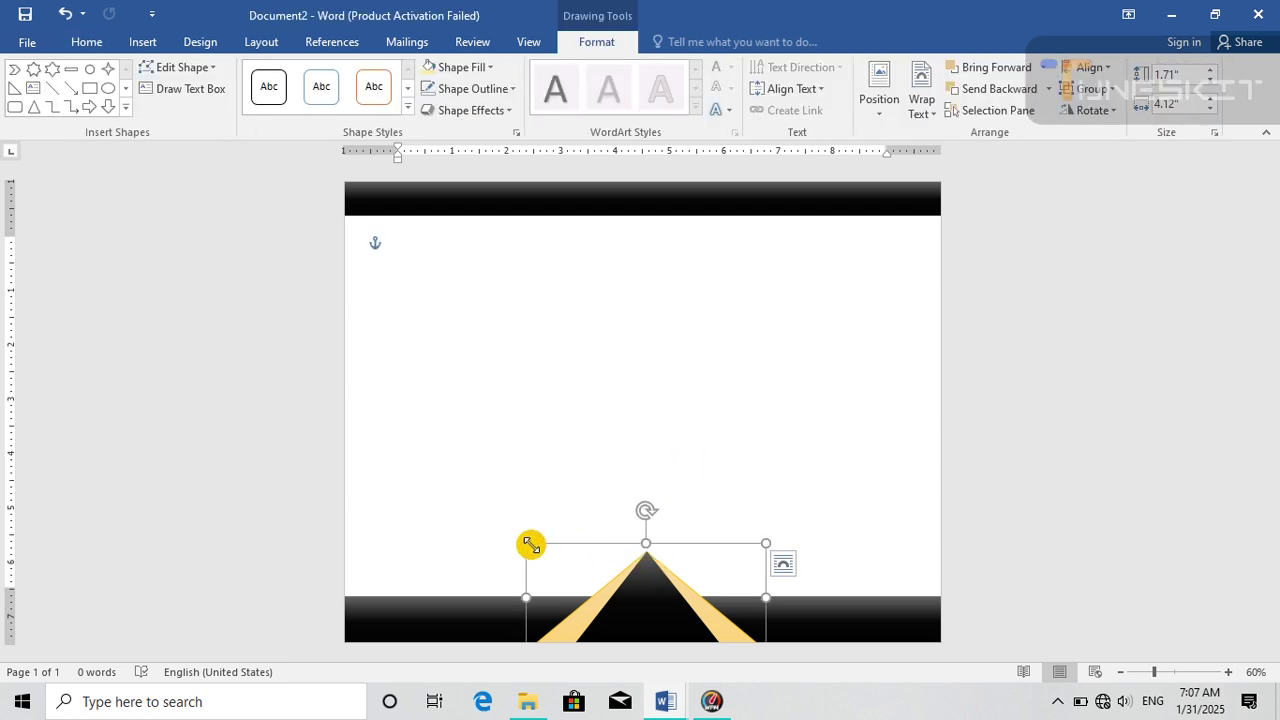
pyautogui.moveTo(525, 543); pyautogui.dragTo(515, 538)
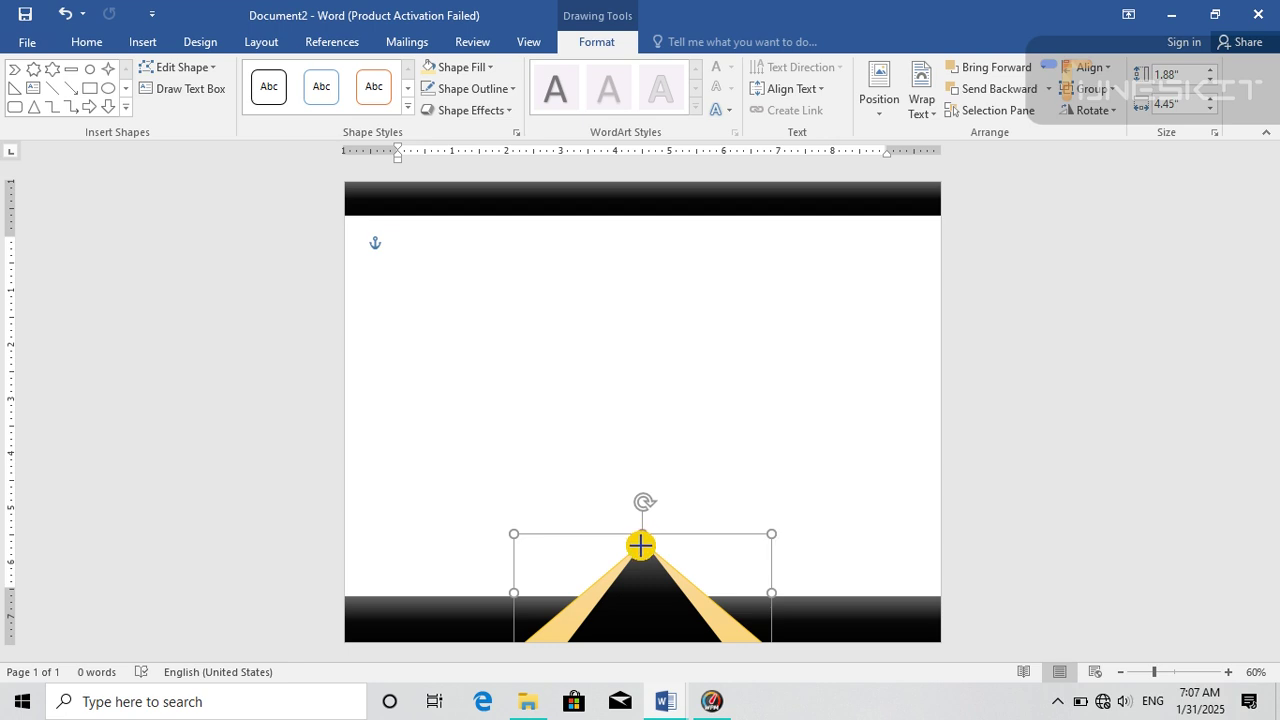
pyautogui.moveTo(640, 545); pyautogui.dragTo(641, 548)
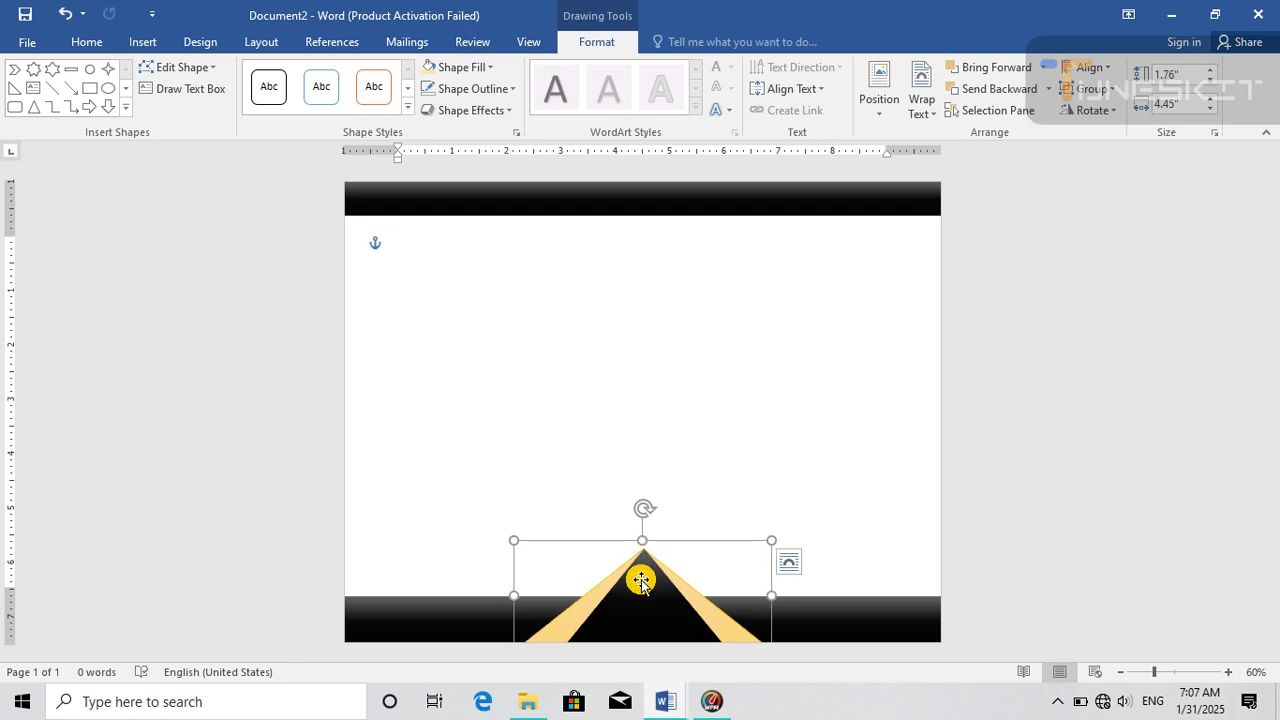
pyautogui.press('Down')
pyautogui.click(790, 430)
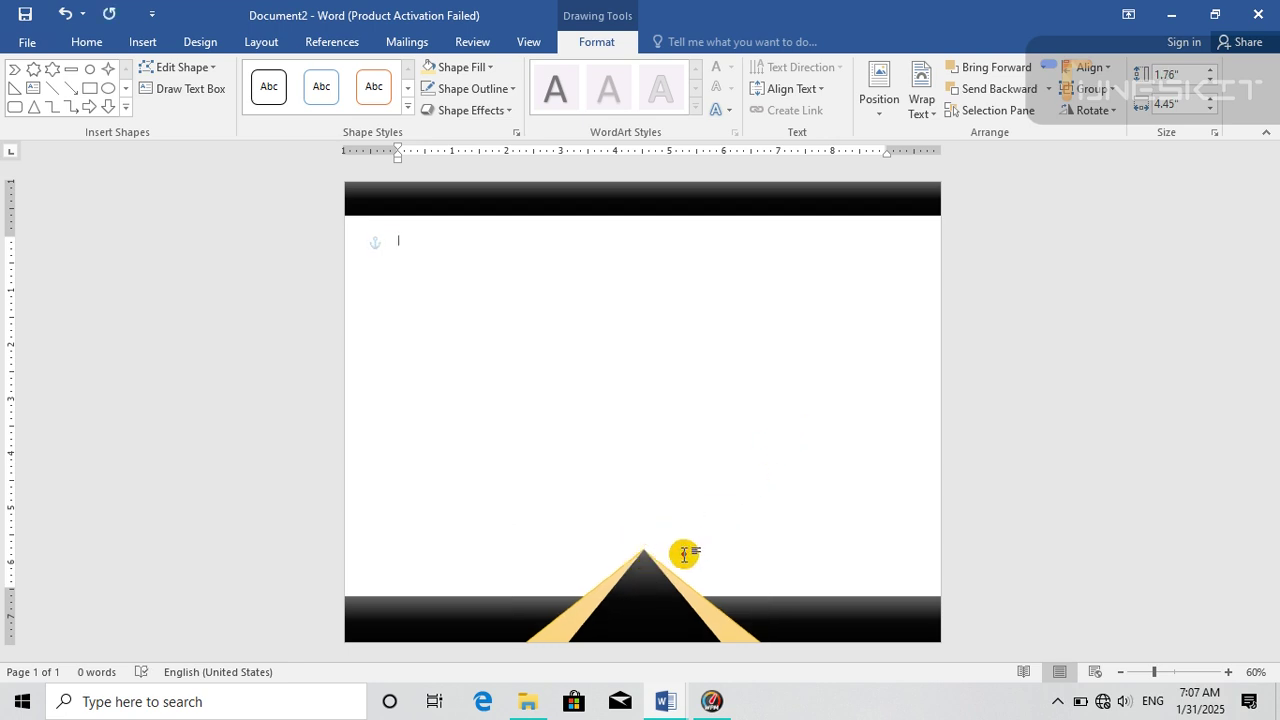
# - Duplicate the triangle group and place the copy in the middle of the page, above the original
pyautogui.click(649, 589)
pyautogui.hotkey('ctrl', 'c')
pyautogui.hotkey('ctrl', 'v')
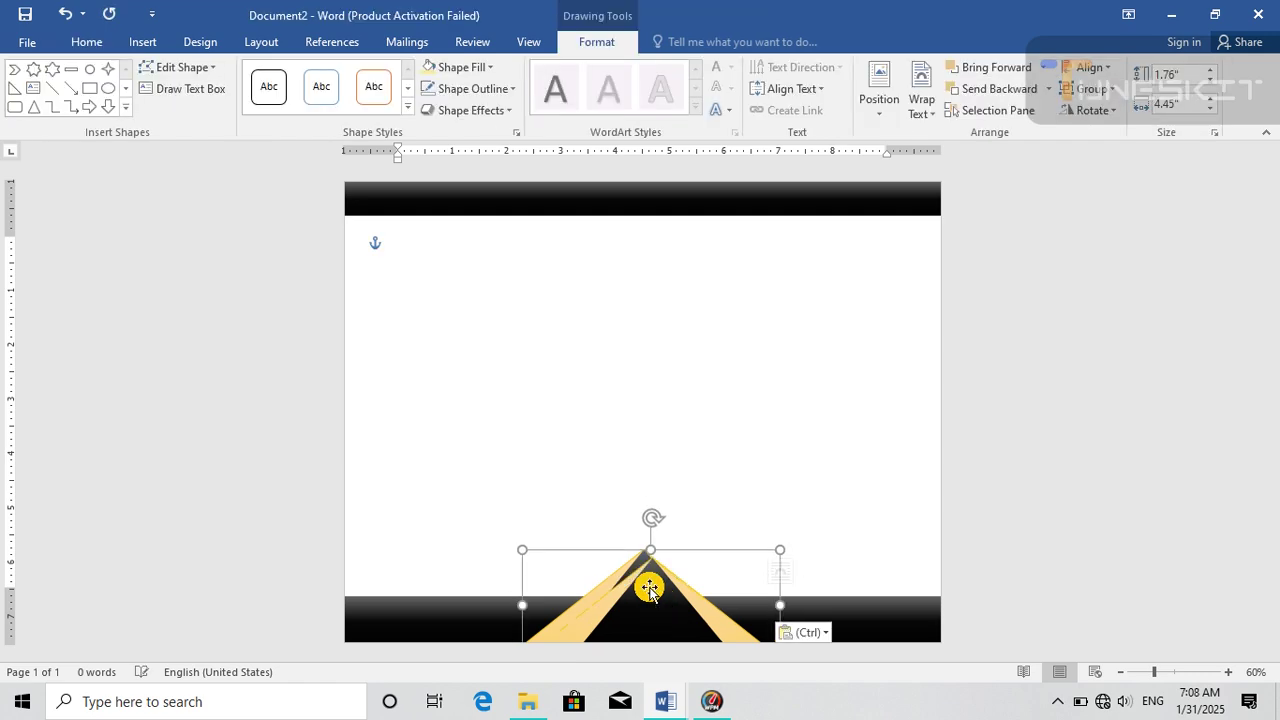
pyautogui.moveTo(649, 589); pyautogui.dragTo(650, 398)
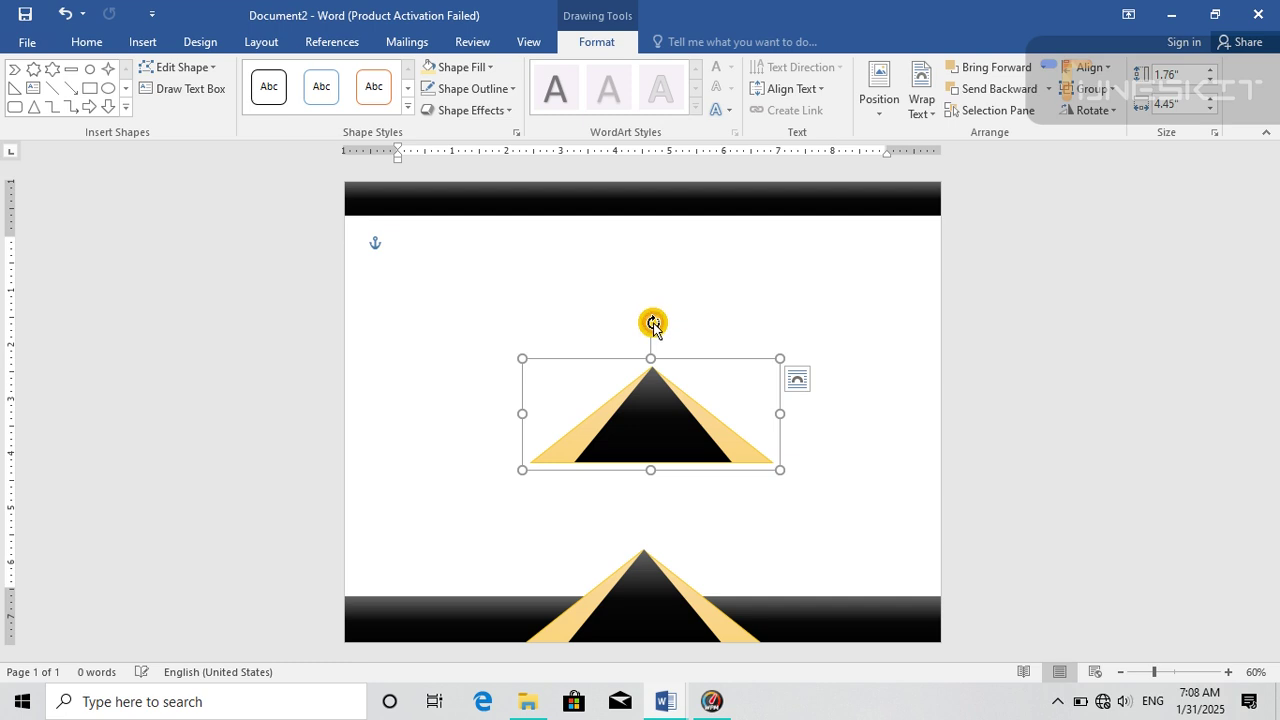
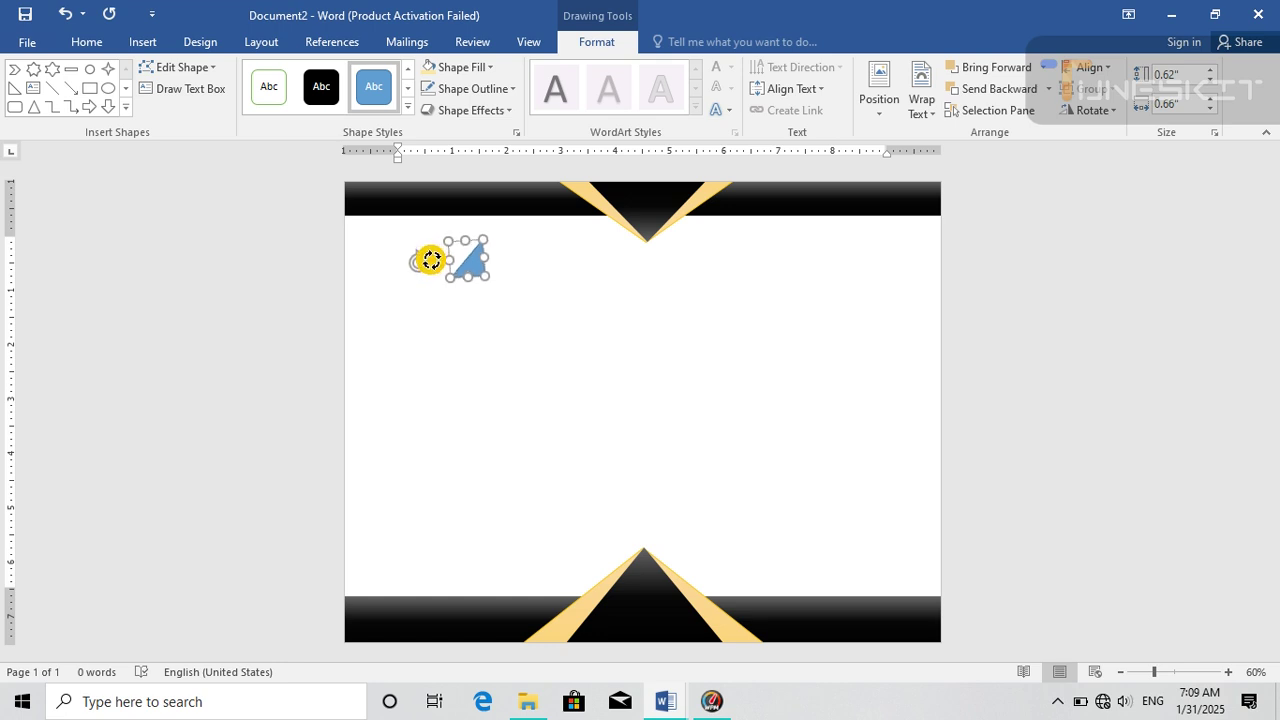
# - Straighten the small blue right triangle to an exact quarter turn and place a copy of it directly below
pyautogui.moveTo(431, 260); pyautogui.dragTo(416, 260)
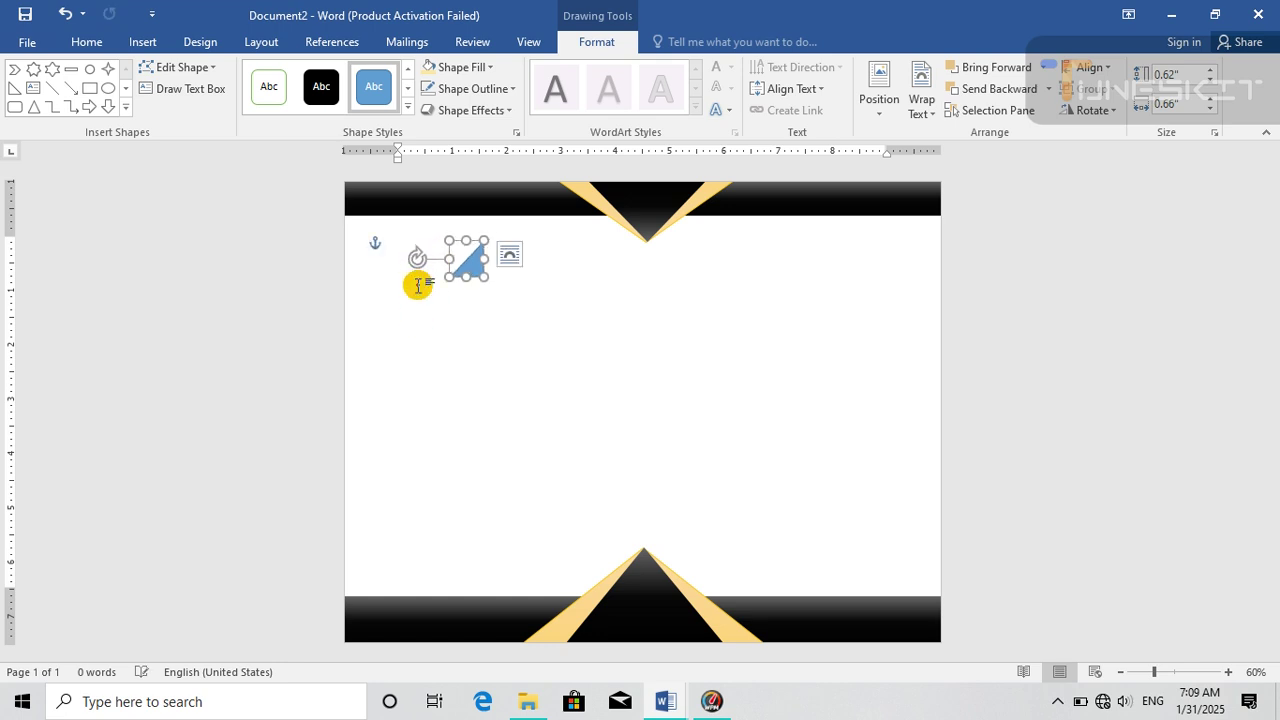
pyautogui.hotkey('ctrl', 'v')
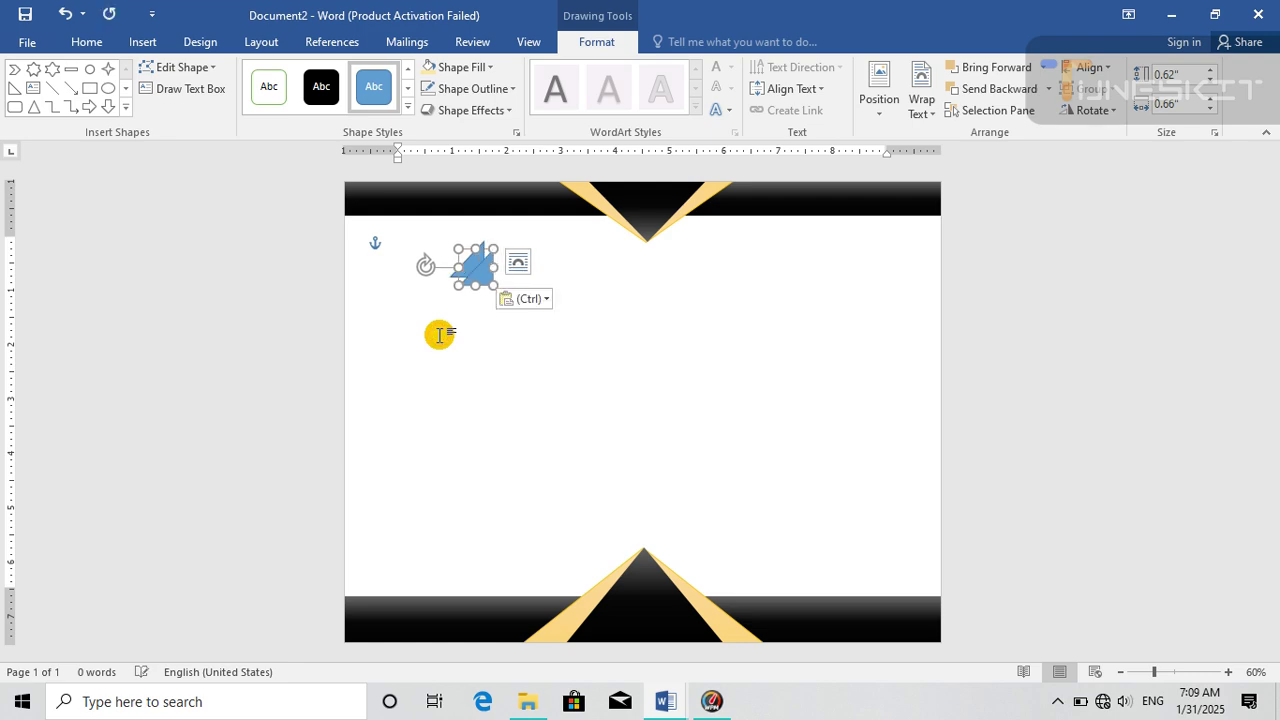
pyautogui.moveTo(480, 274); pyautogui.dragTo(476, 300)
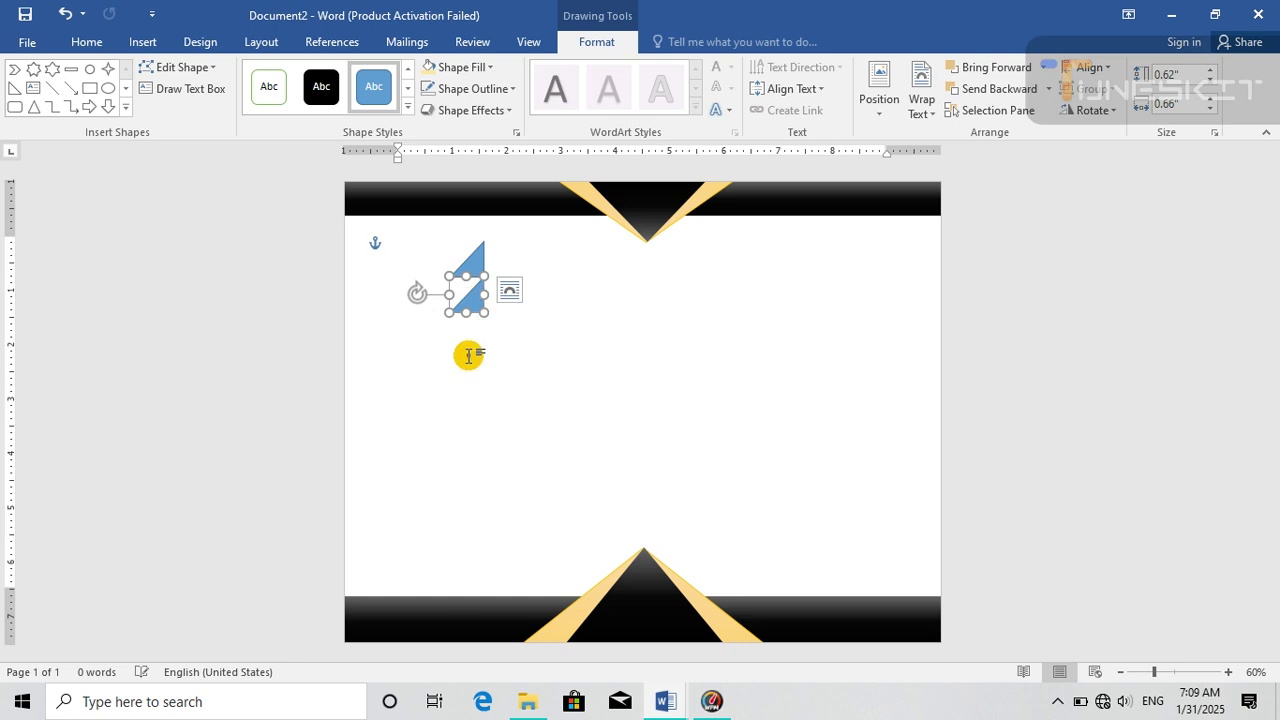
pyautogui.click(466, 354)
pyautogui.click(474, 274)
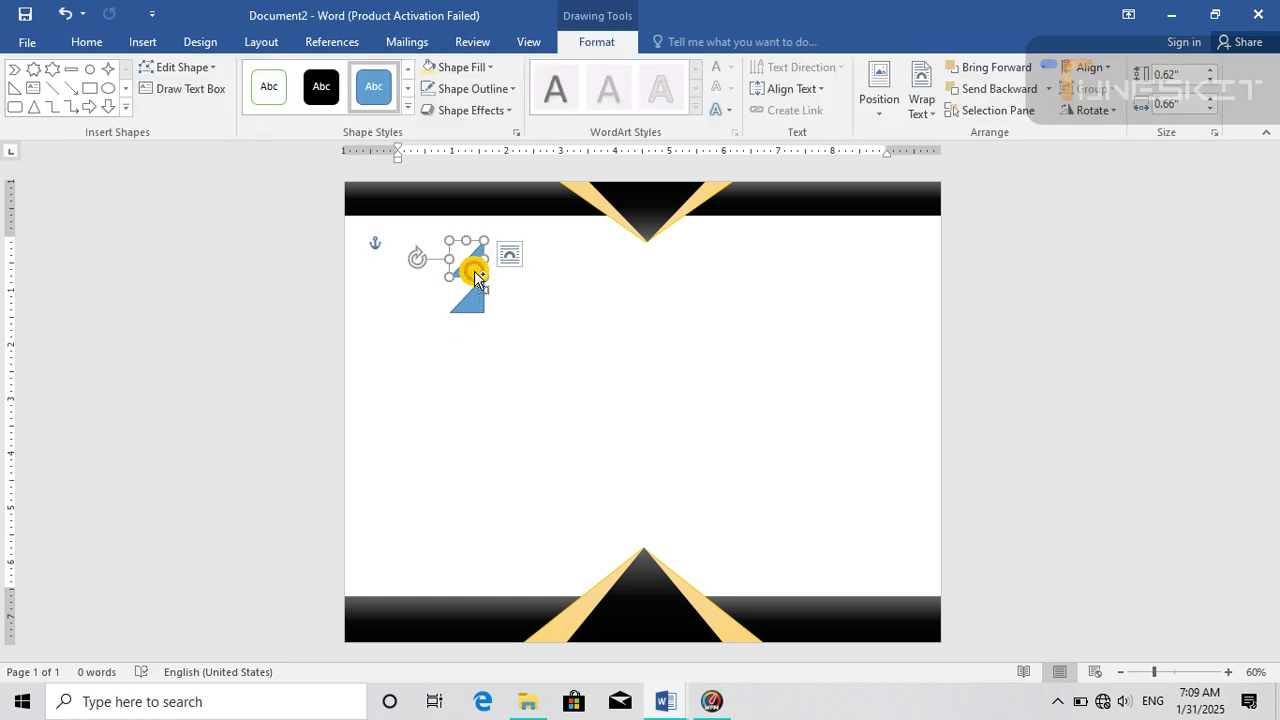
# - Paste a copy of the small blue right triangle, scale it to 0.5" by 0.5" and place it right beside the upper triangle
pyautogui.hotkey('ctrl', 'v')
pyautogui.moveTo(480, 272); pyautogui.dragTo(508, 276)
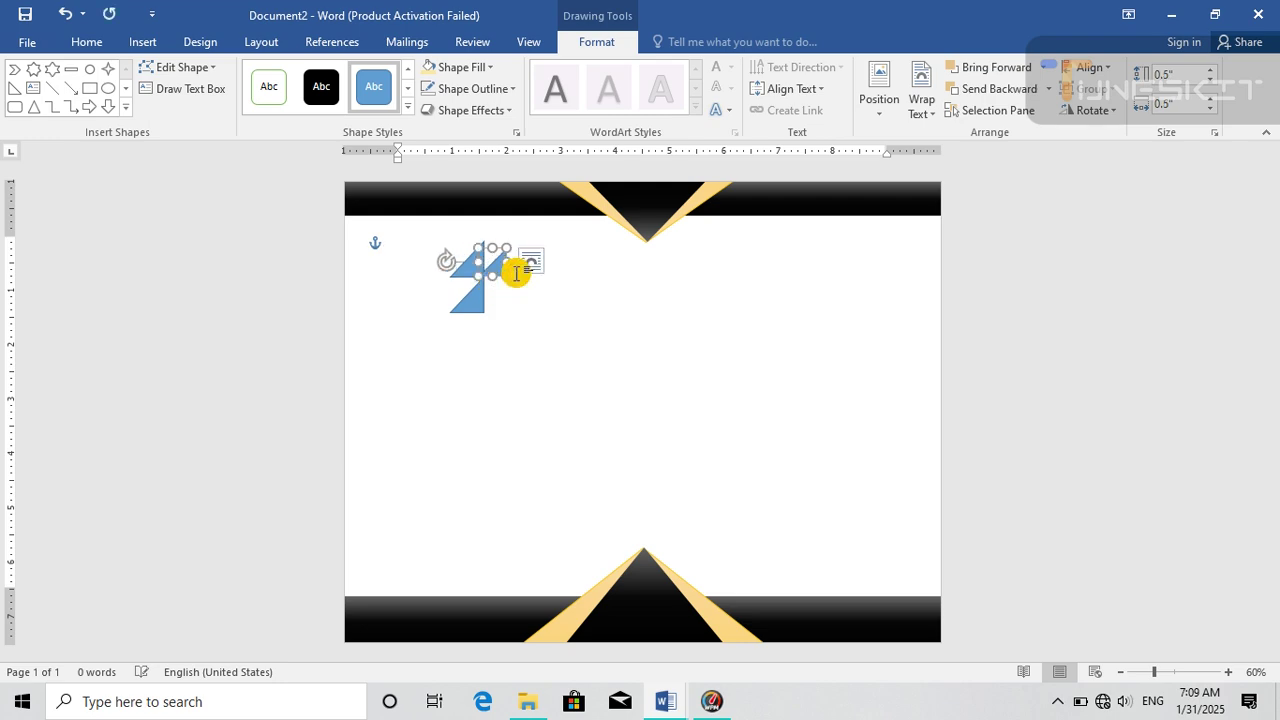
pyautogui.click(523, 330)
pyautogui.click(504, 274)
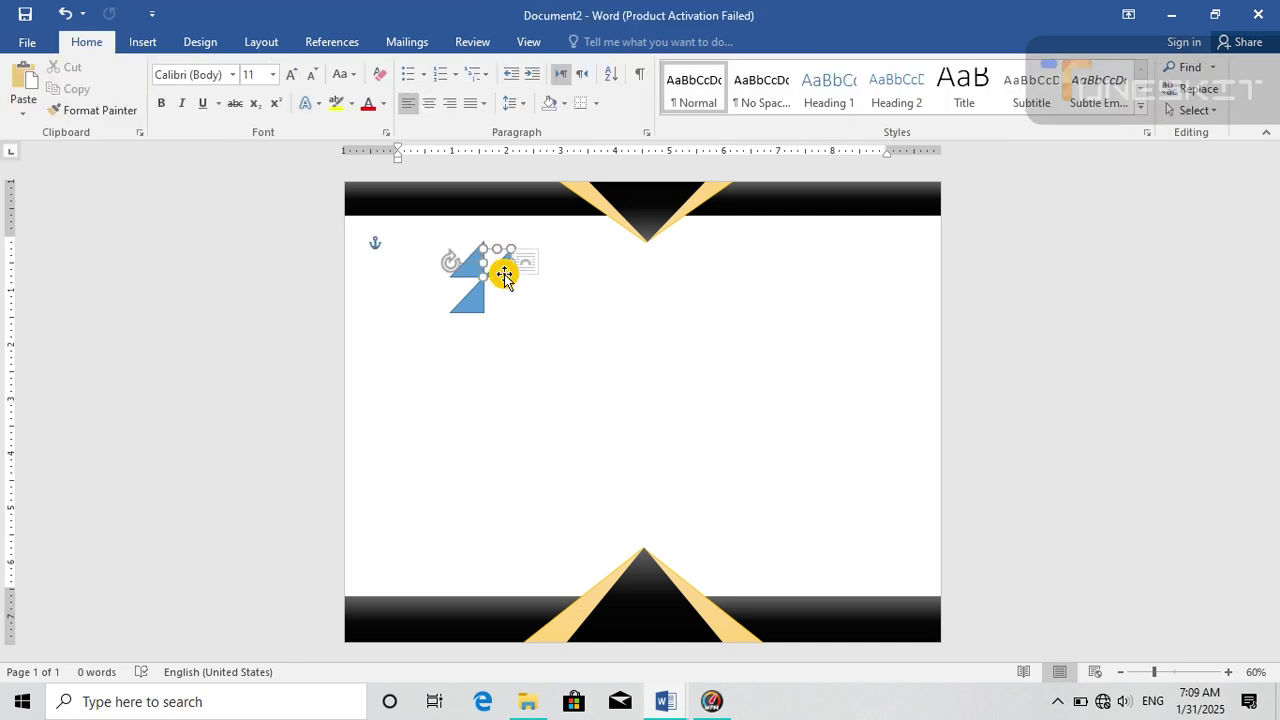
# - Duplicate the 0.5" triangle and align the copy beneath it, level with the base of the lower larger triangle
pyautogui.moveTo(504, 274); pyautogui.dragTo(505, 277)
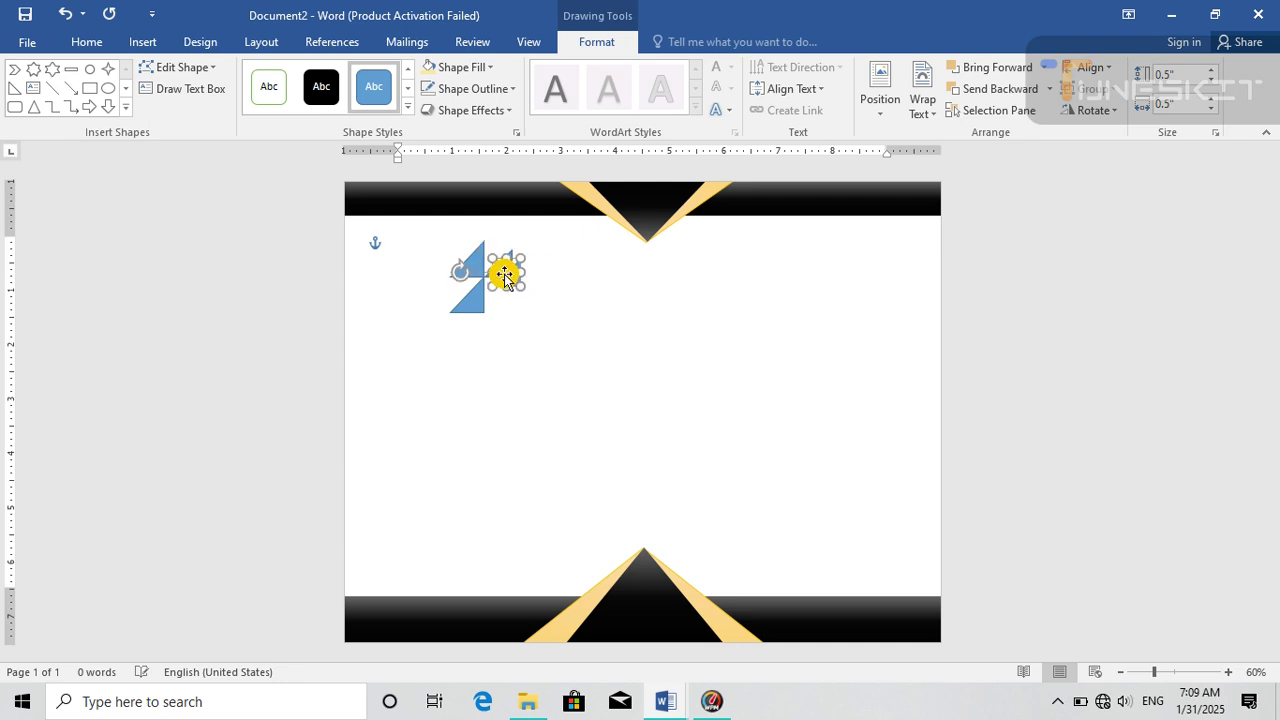
pyautogui.press('Down')
pyautogui.press('Down')
pyautogui.press('Down')
pyautogui.press('Down')
pyautogui.press('Down')
pyautogui.press('Left')
pyautogui.press('Left')
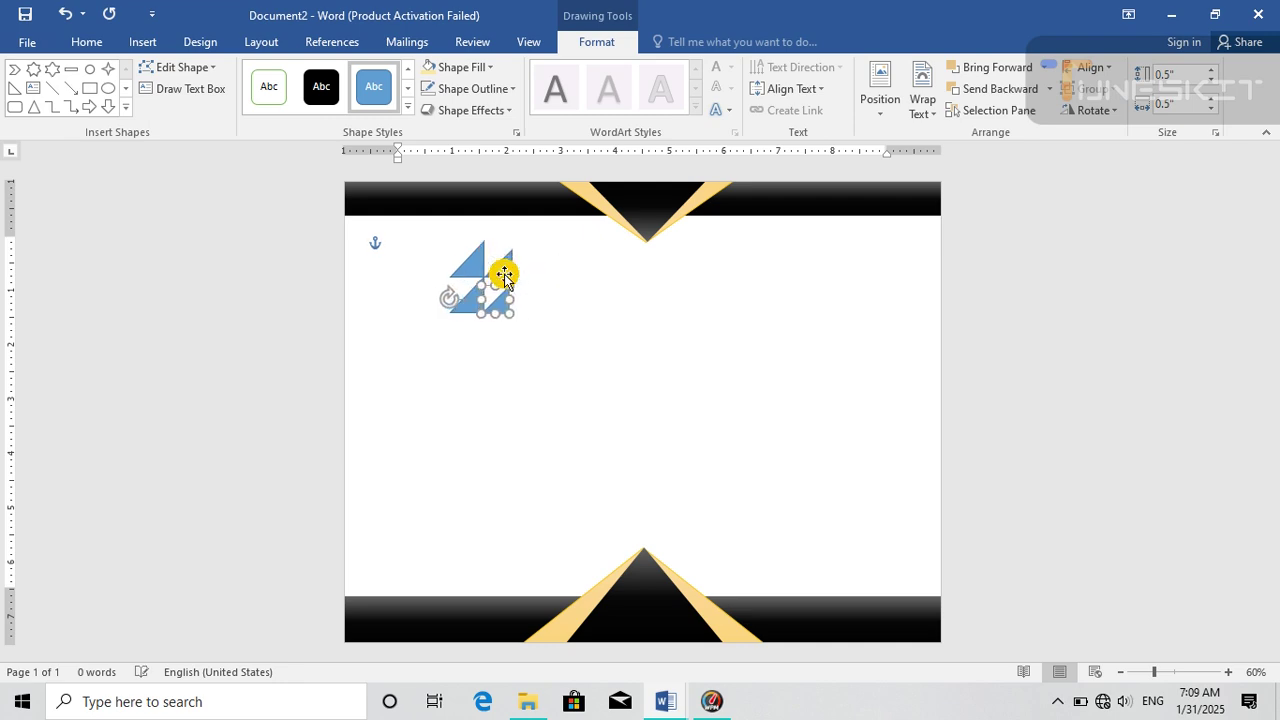
pyautogui.click(525, 364)
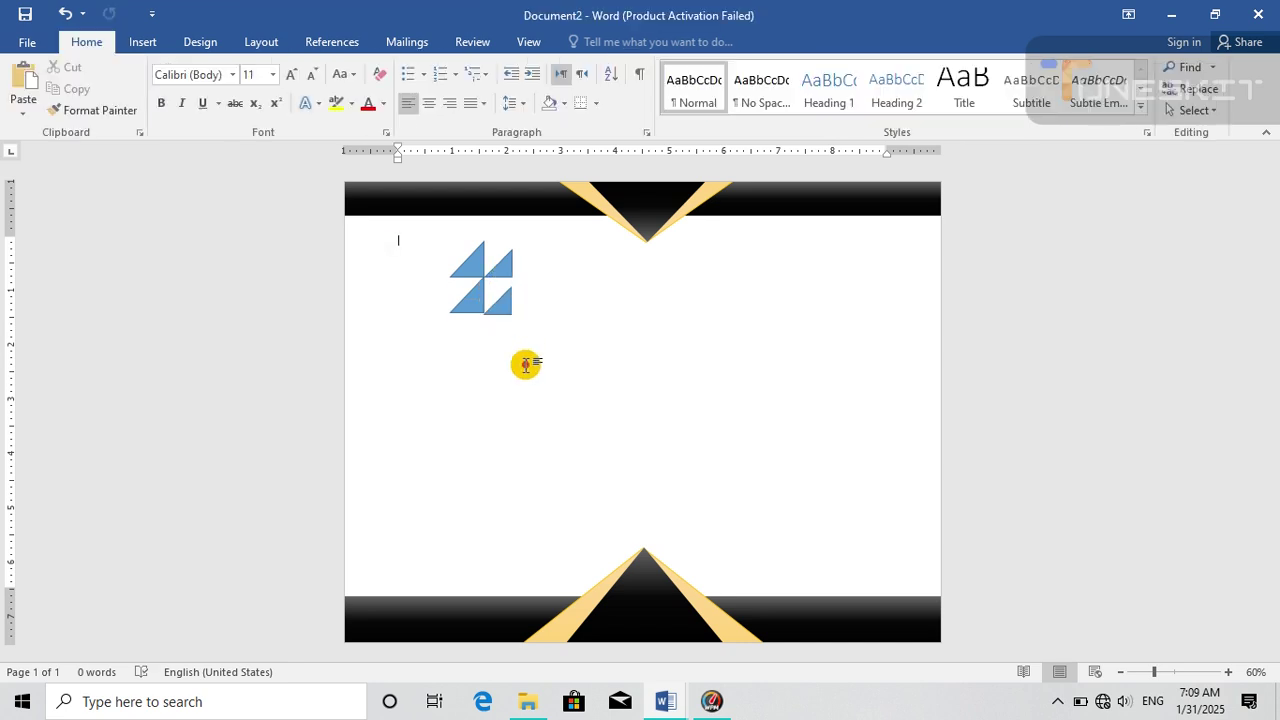
pyautogui.click(503, 308)
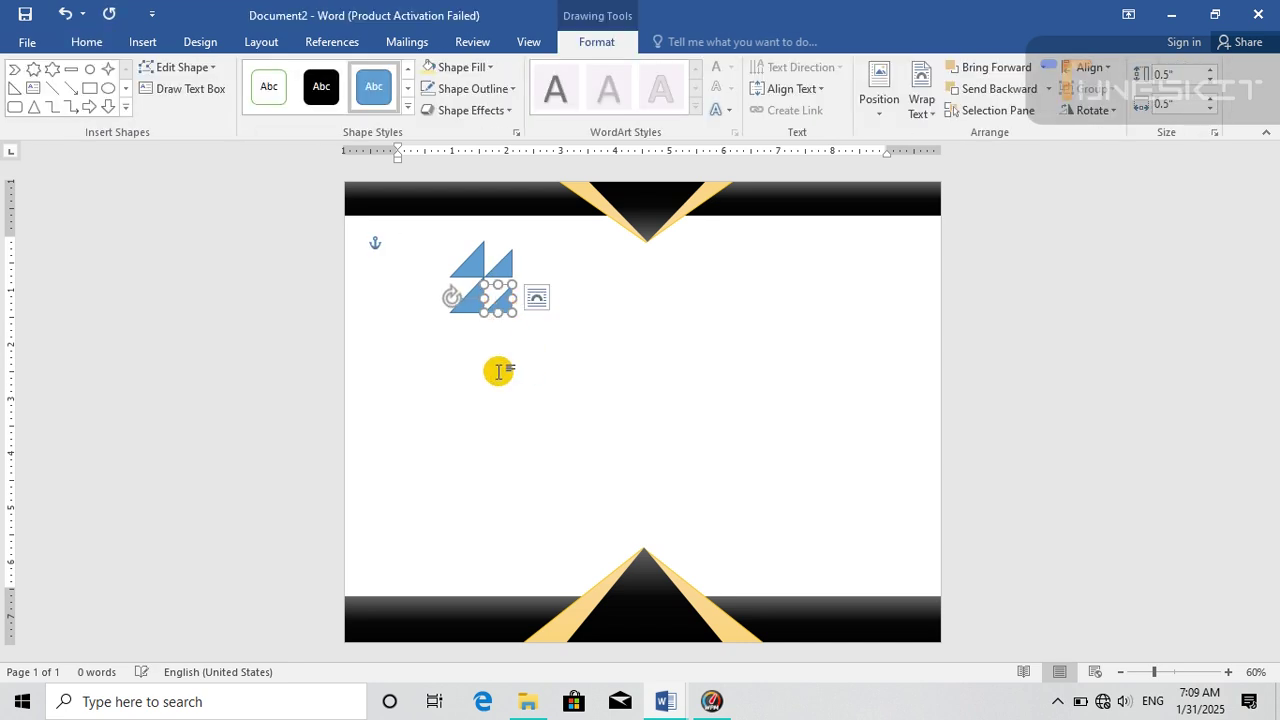
pyautogui.click(500, 371)
pyautogui.click(510, 300)
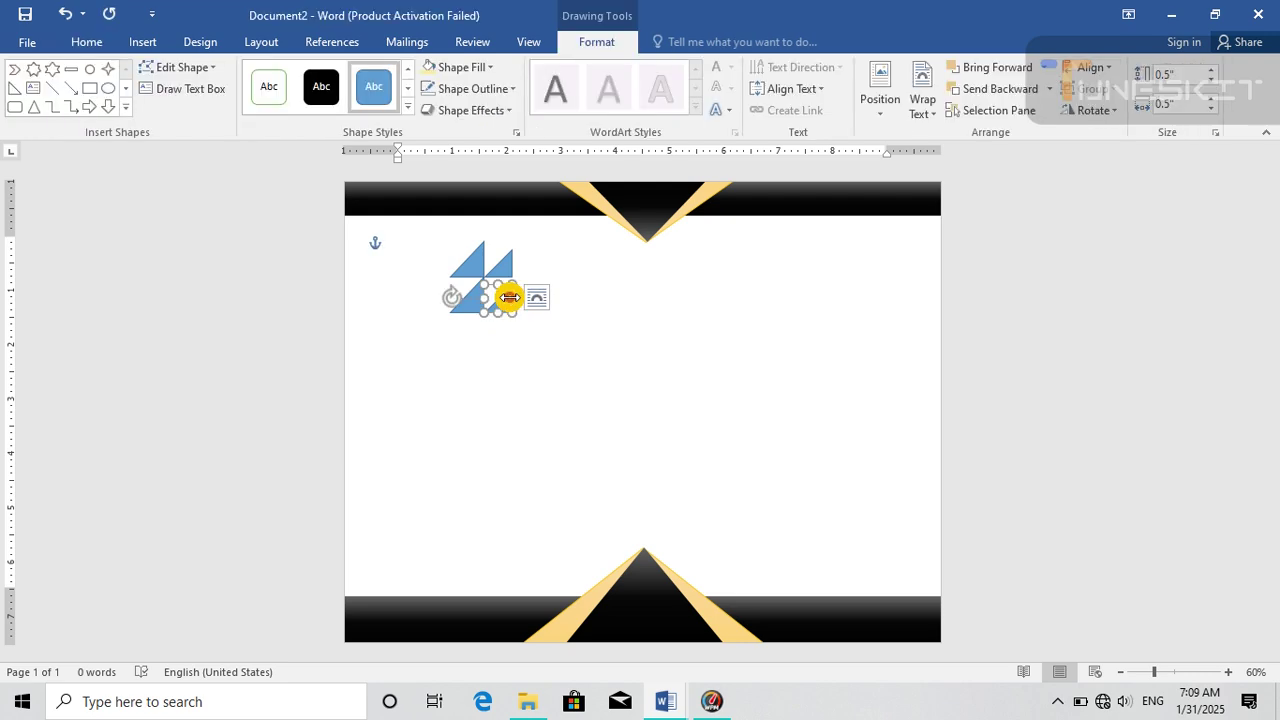
pyautogui.click(421, 284)
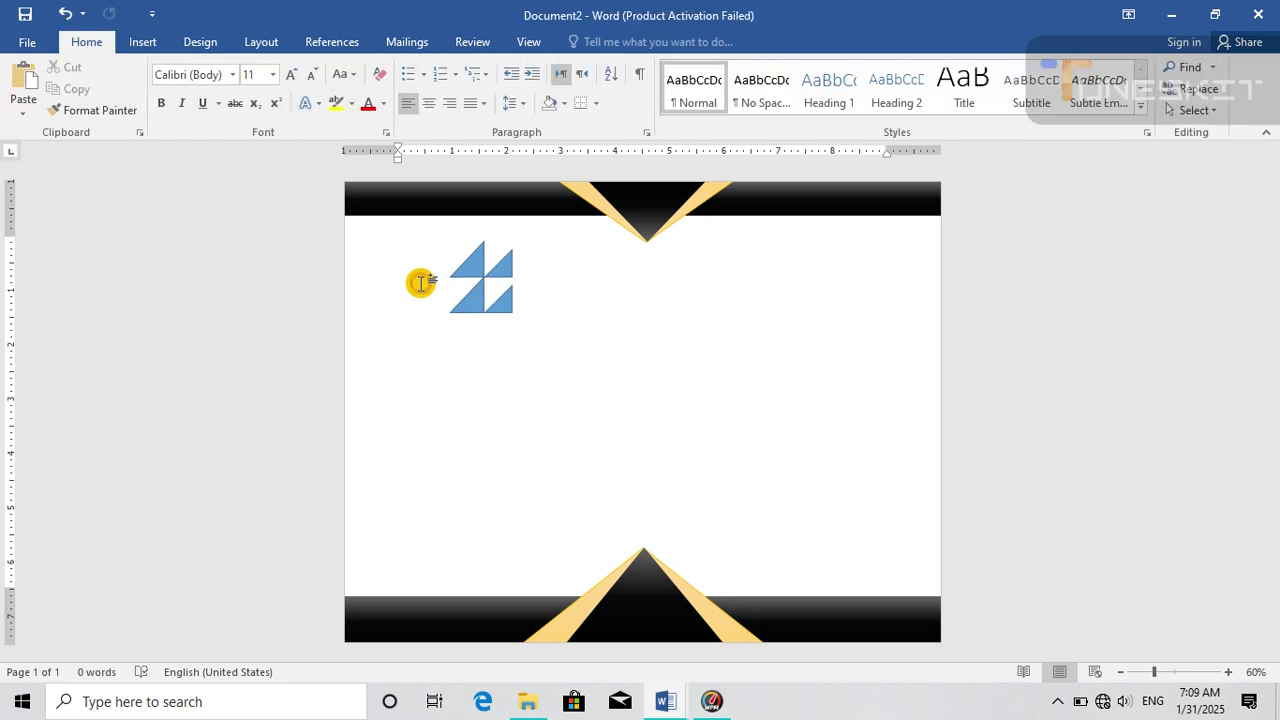
pyautogui.click(505, 303)
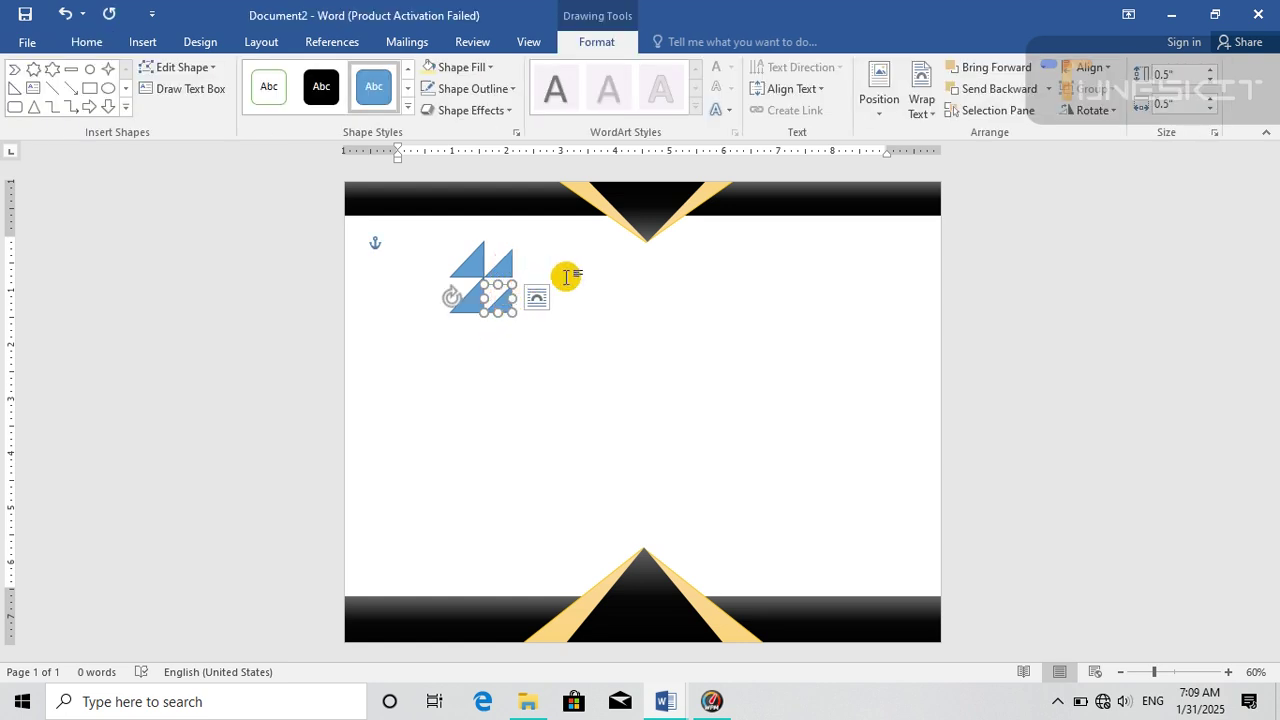
pyautogui.click(566, 274)
# - Group the four small blue triangles and remove the group's outline
pyautogui.click(472, 313)
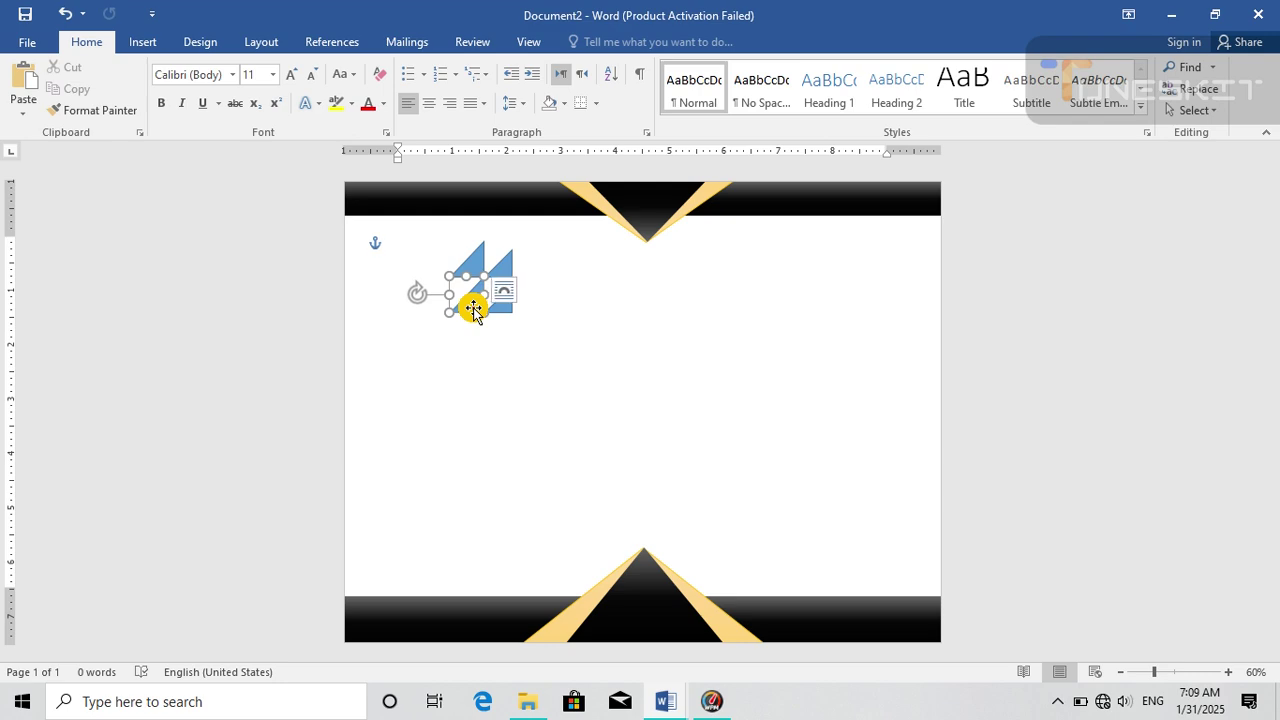
pyautogui.keyDown('shift'); pyautogui.click(479, 252); pyautogui.keyUp('shift')
pyautogui.keyDown('shift'); pyautogui.click(511, 292); pyautogui.keyUp('shift')
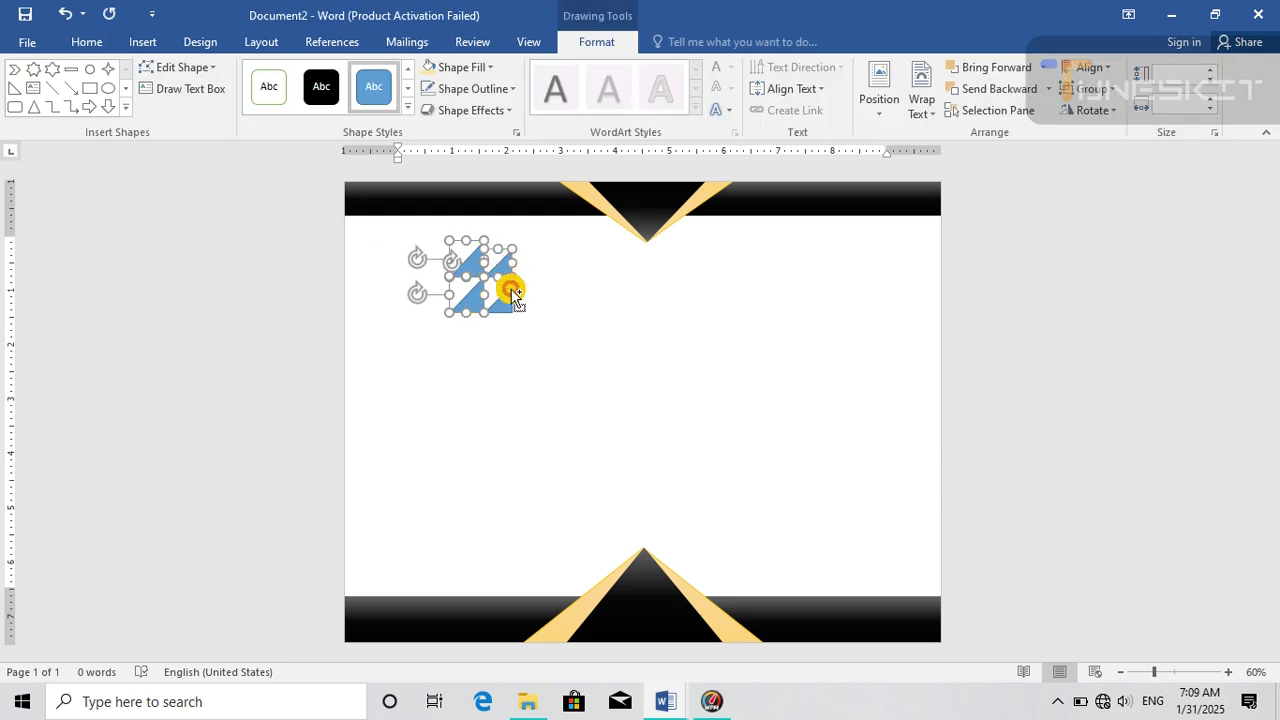
pyautogui.rightClick(511, 289)
pyautogui.moveTo(562, 396)
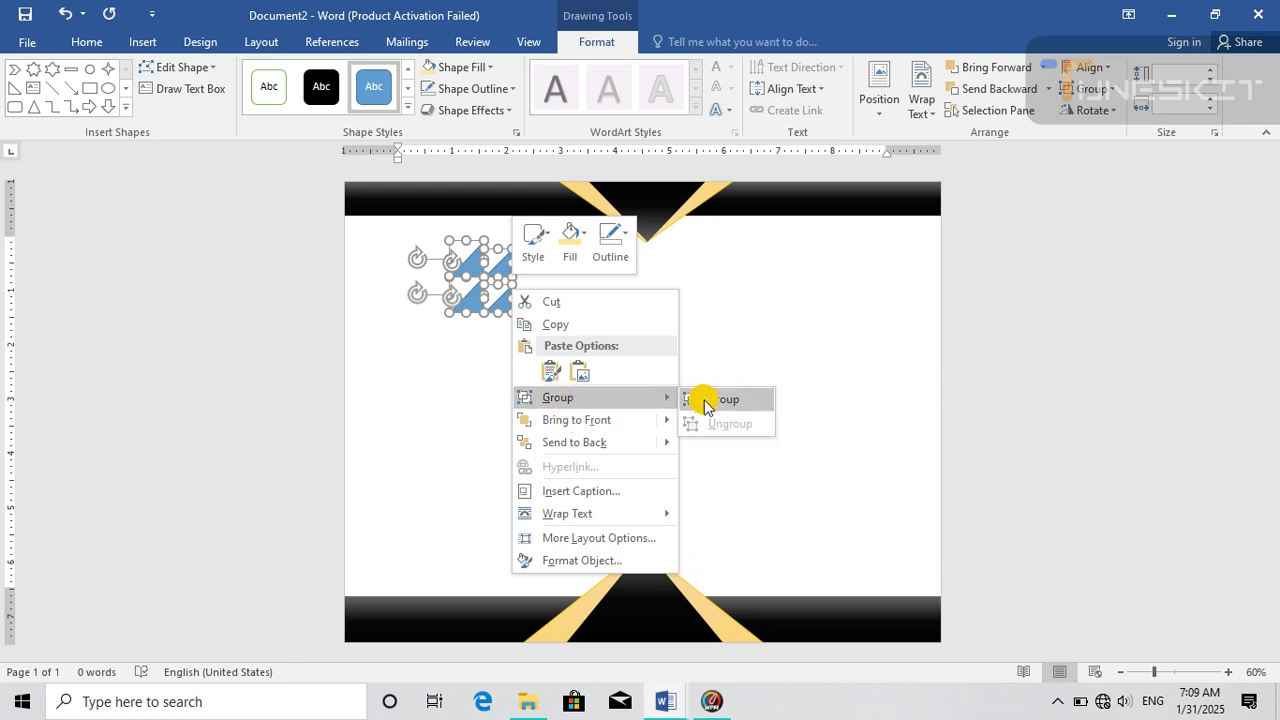
pyautogui.click(724, 400)
pyautogui.click(494, 88)
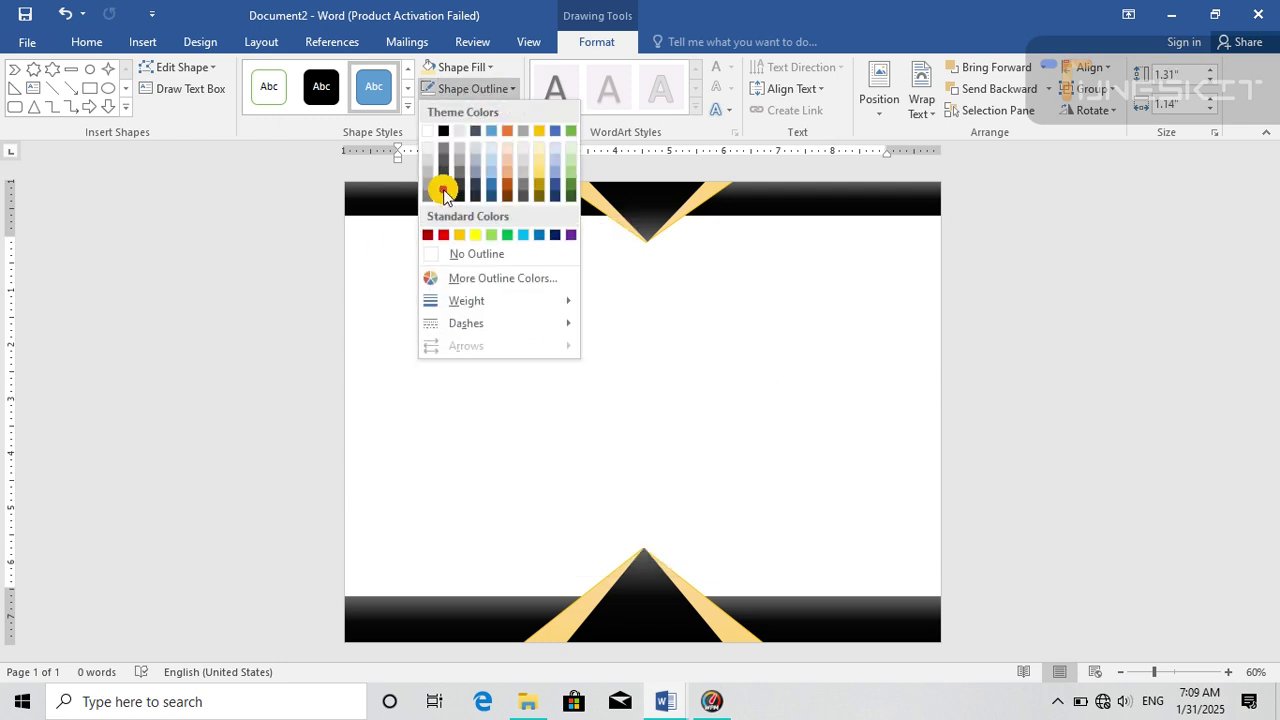
pyautogui.click(440, 258)
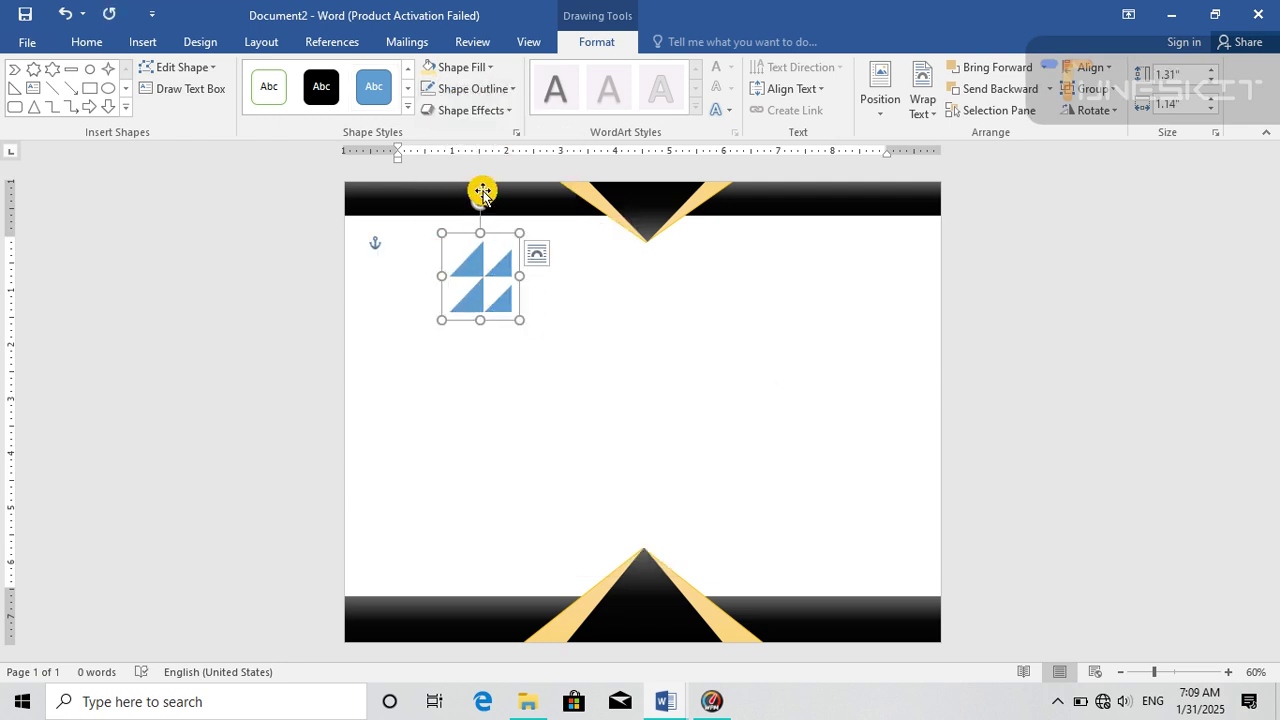
# - Rotate the blue triangle group half a turn and place it in the page's upper-left corner, just below the black bar
pyautogui.moveTo(482, 191); pyautogui.dragTo(437, 235)
pyautogui.hotkey('ctrl', 'z')
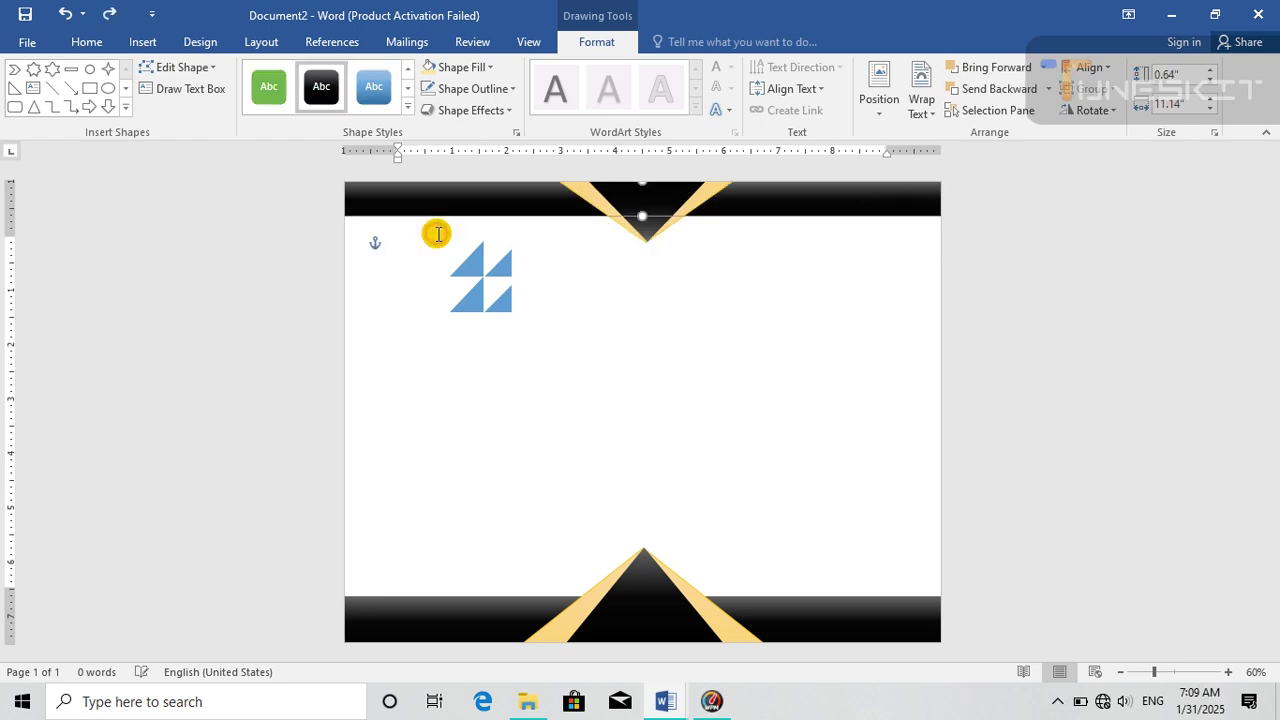
pyautogui.click(476, 279)
pyautogui.moveTo(486, 200); pyautogui.dragTo(410, 257)
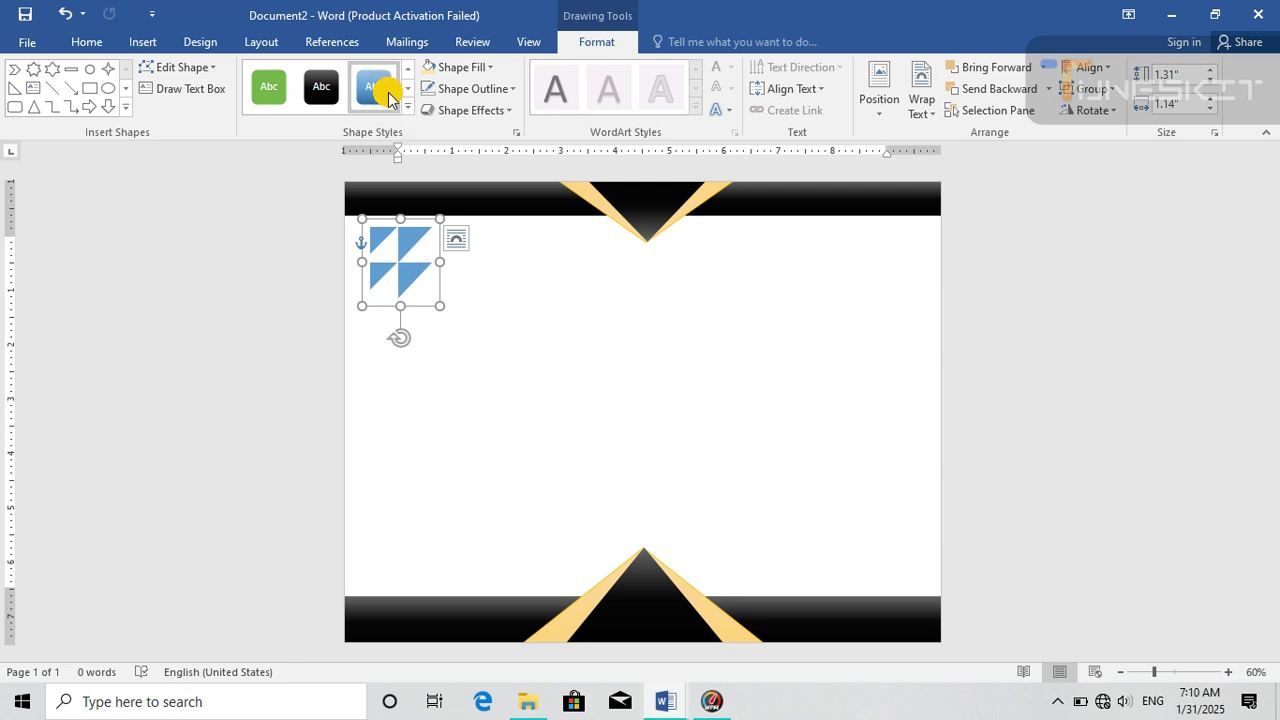
# - Apply the black gradient preset style to the small triangle group
pyautogui.click(405, 106)
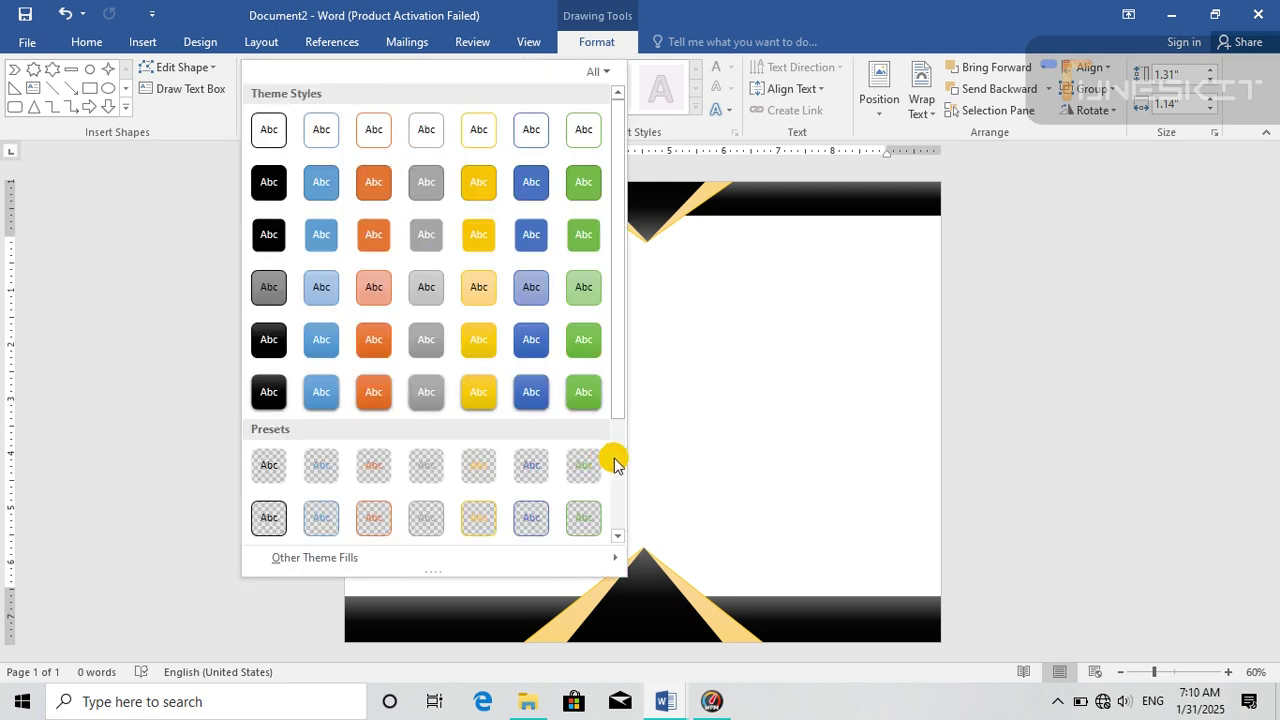
pyautogui.scroll(-3, 614, 457)
pyautogui.click(270, 515)
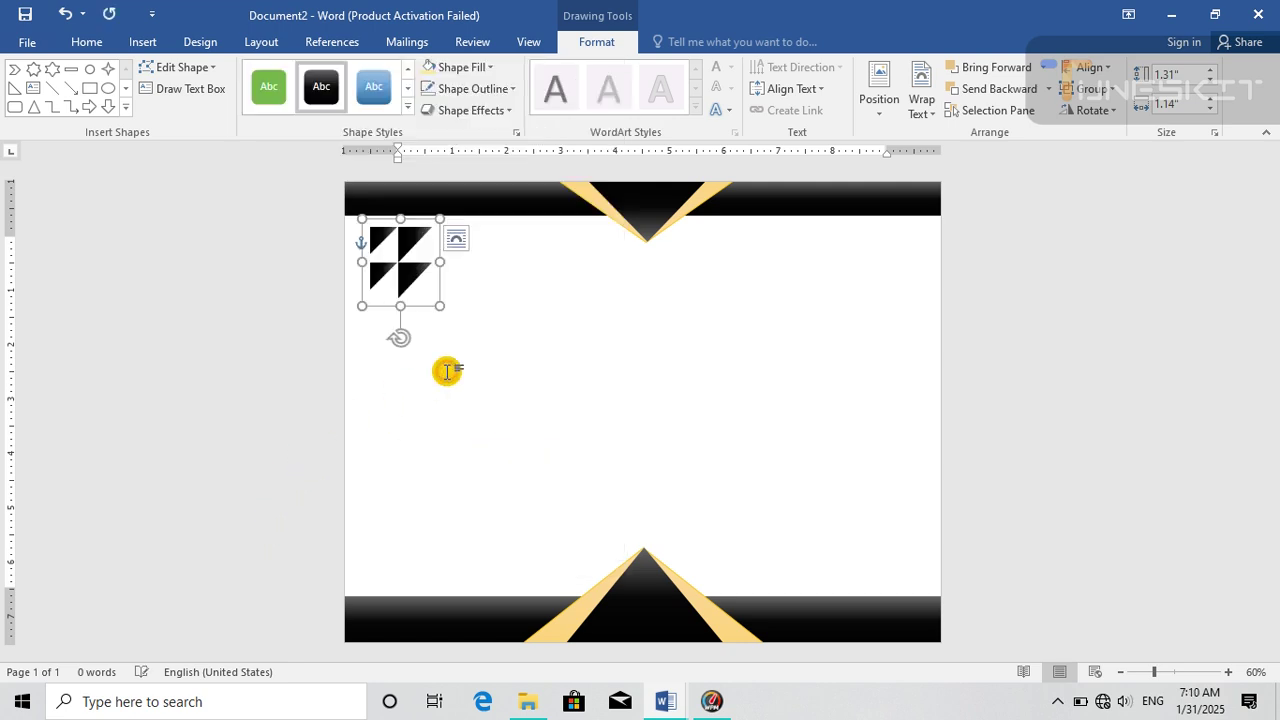
# - Nudge the small black triangle group slightly up and to the left to fine-tune its place in the page corner
pyautogui.hotkey('ctrl', 'Up')
pyautogui.hotkey('ctrl', 'Up')
pyautogui.hotkey('ctrl', 'Left')
pyautogui.hotkey('ctrl', 'Left')
pyautogui.hotkey('ctrl', 'Left')
pyautogui.hotkey('ctrl', 'Left')
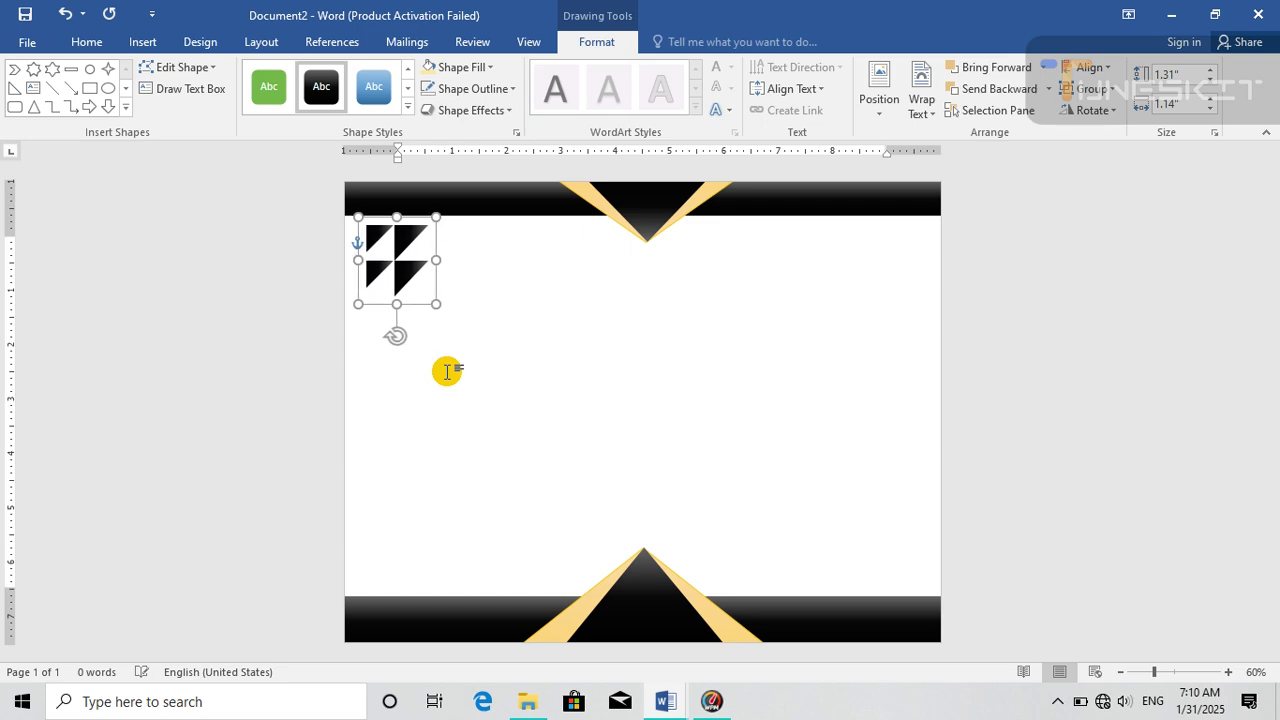
pyautogui.hotkey('ctrl', 'Down')
pyautogui.hotkey('ctrl', 'Right')
pyautogui.click(472, 378)
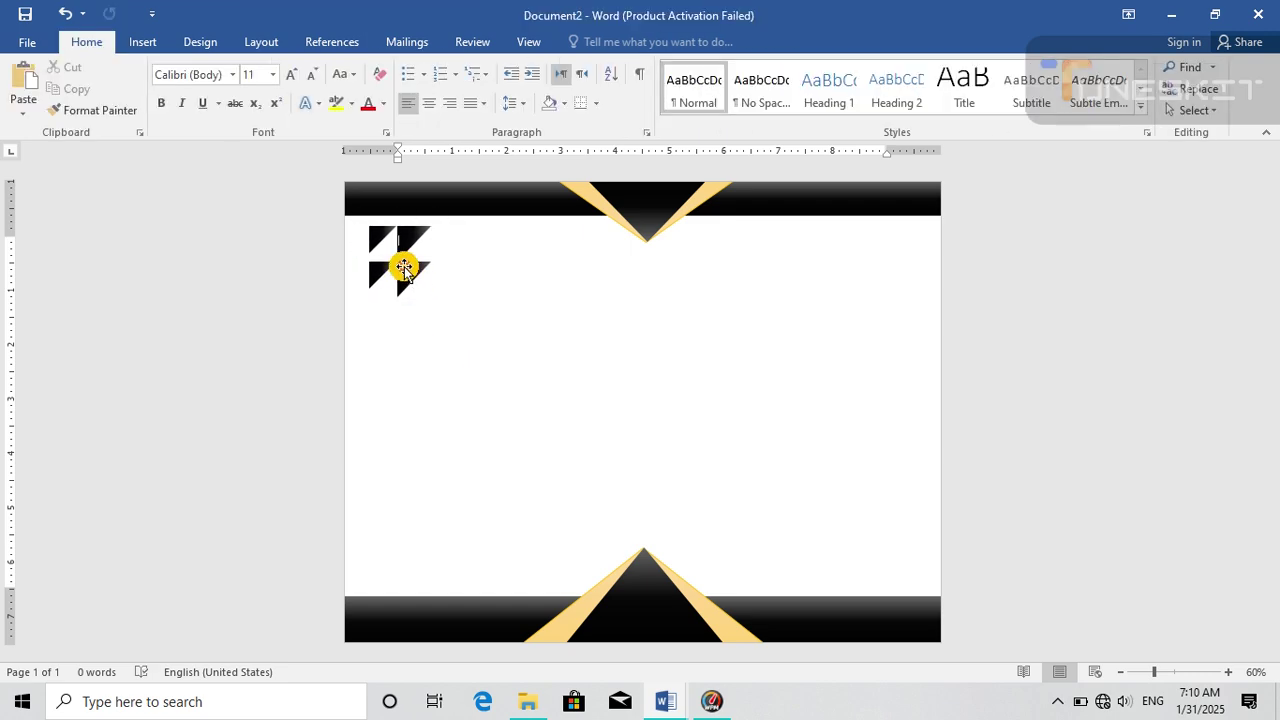
pyautogui.click(405, 266)
pyautogui.click(489, 326)
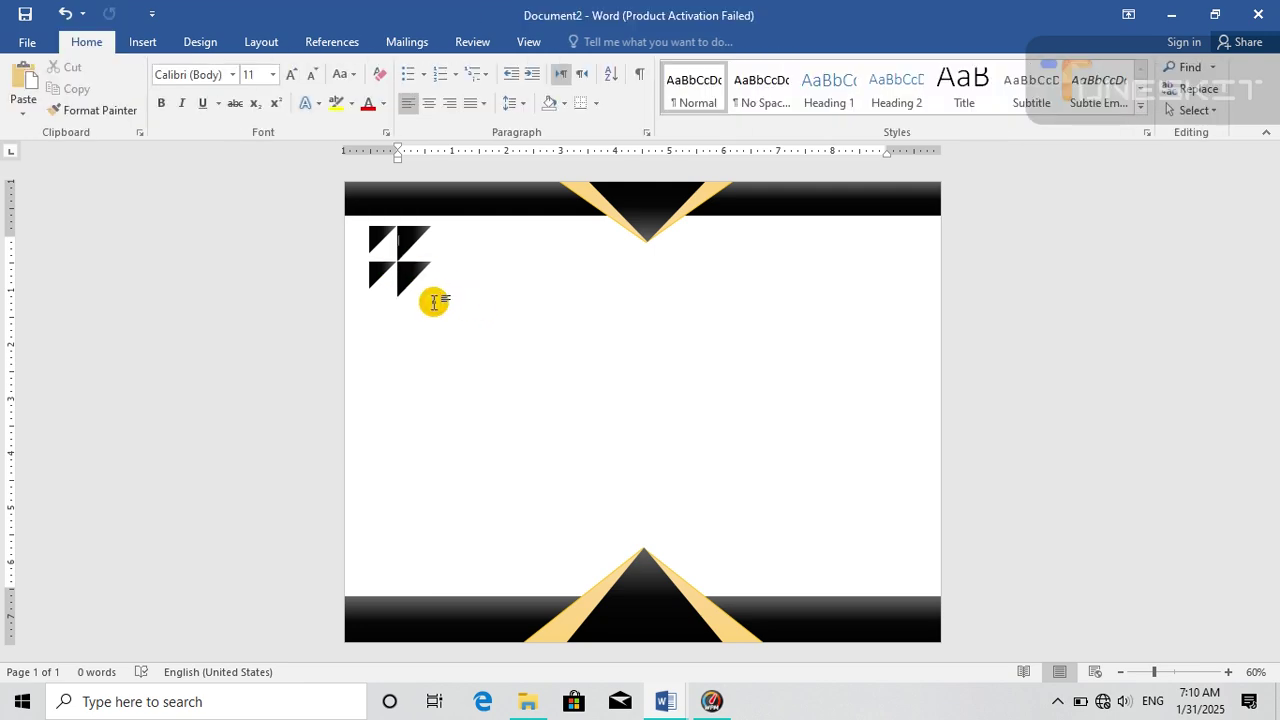
# - Draw an upright rectangle about 1.21" high by 0.5" wide directly below the left column of small triangles
pyautogui.click(160, 42)
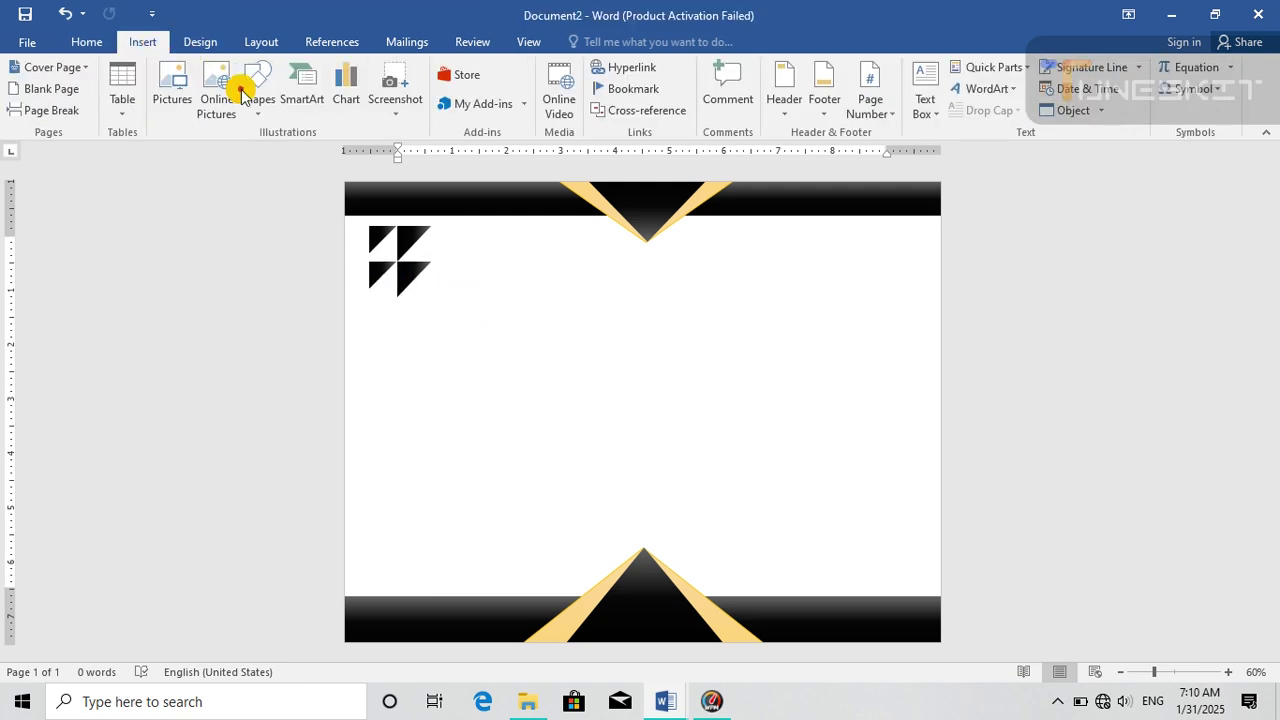
pyautogui.click(262, 100)
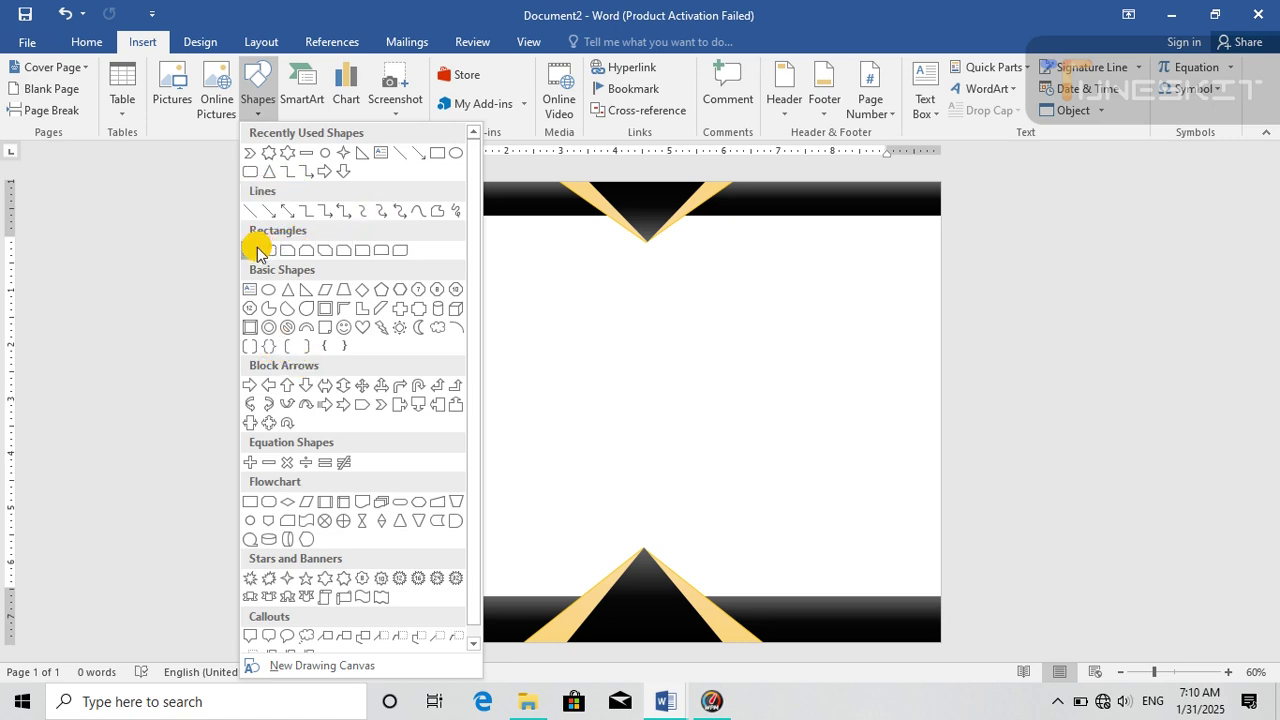
pyautogui.click(256, 250)
pyautogui.moveTo(369, 307); pyautogui.dragTo(391, 373)
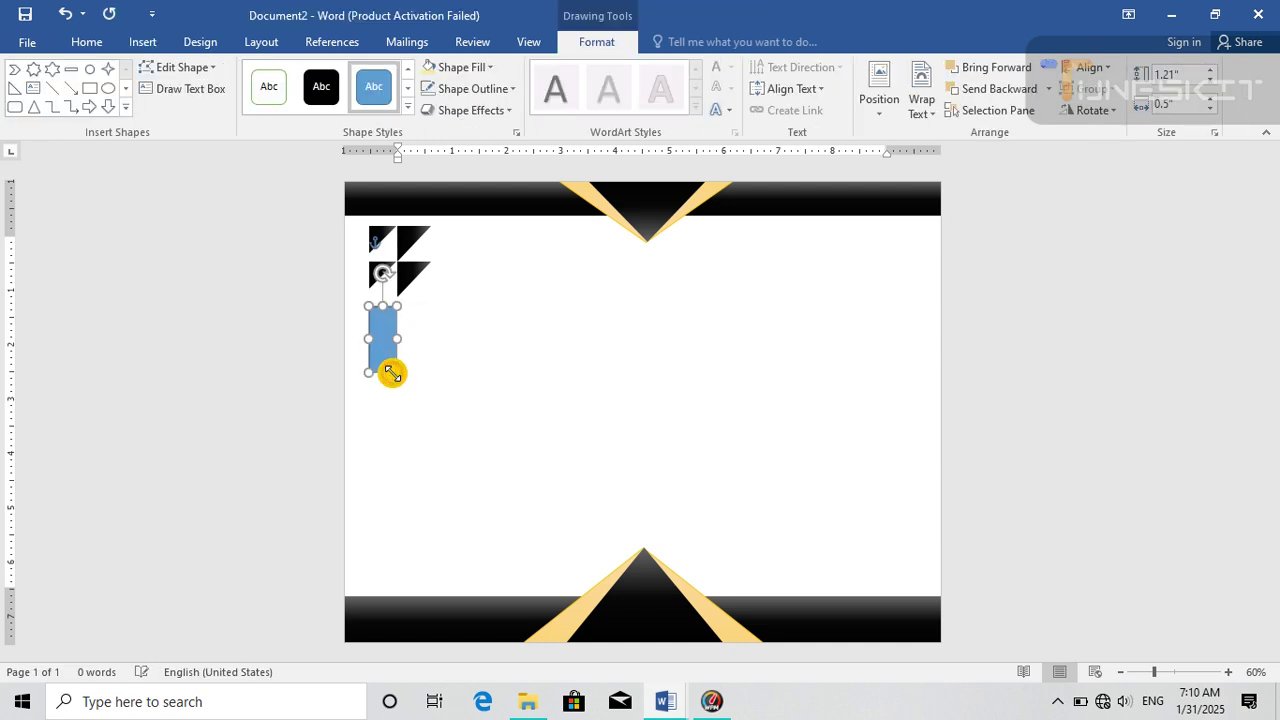
pyautogui.click(423, 394)
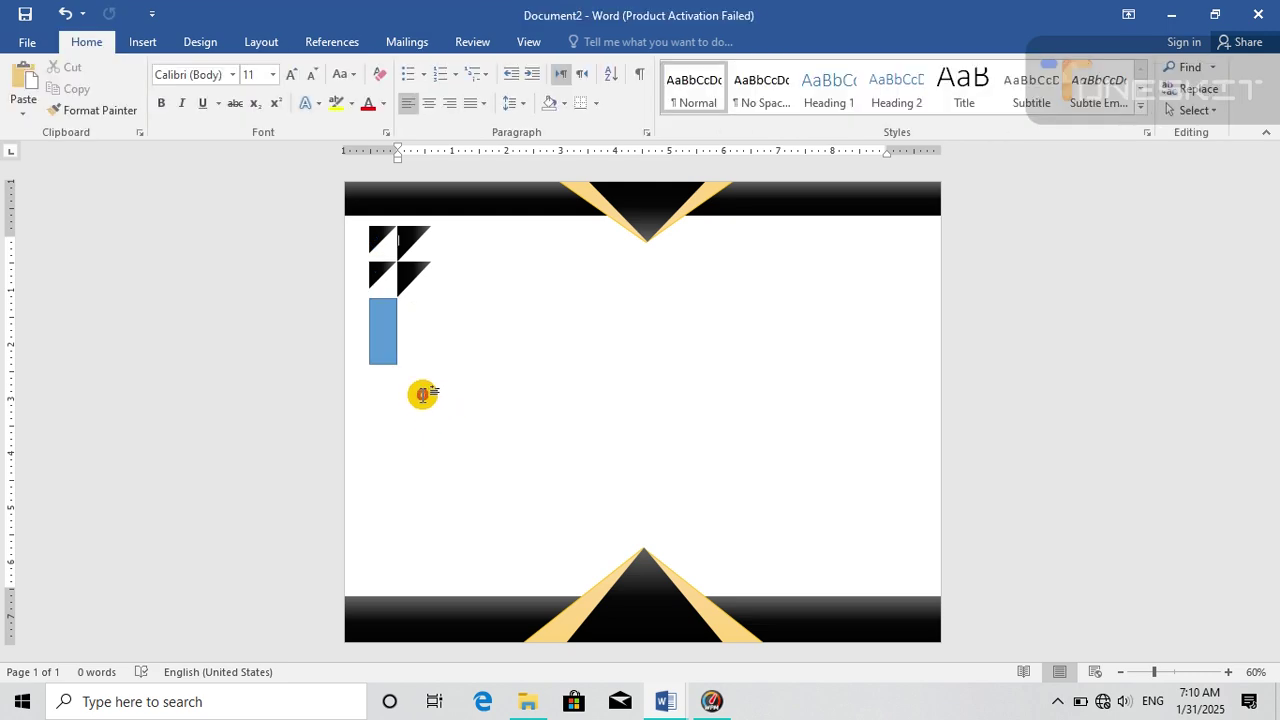
# - Remove the upright rectangle's outline and give it the black gradient preset style
pyautogui.click(372, 352)
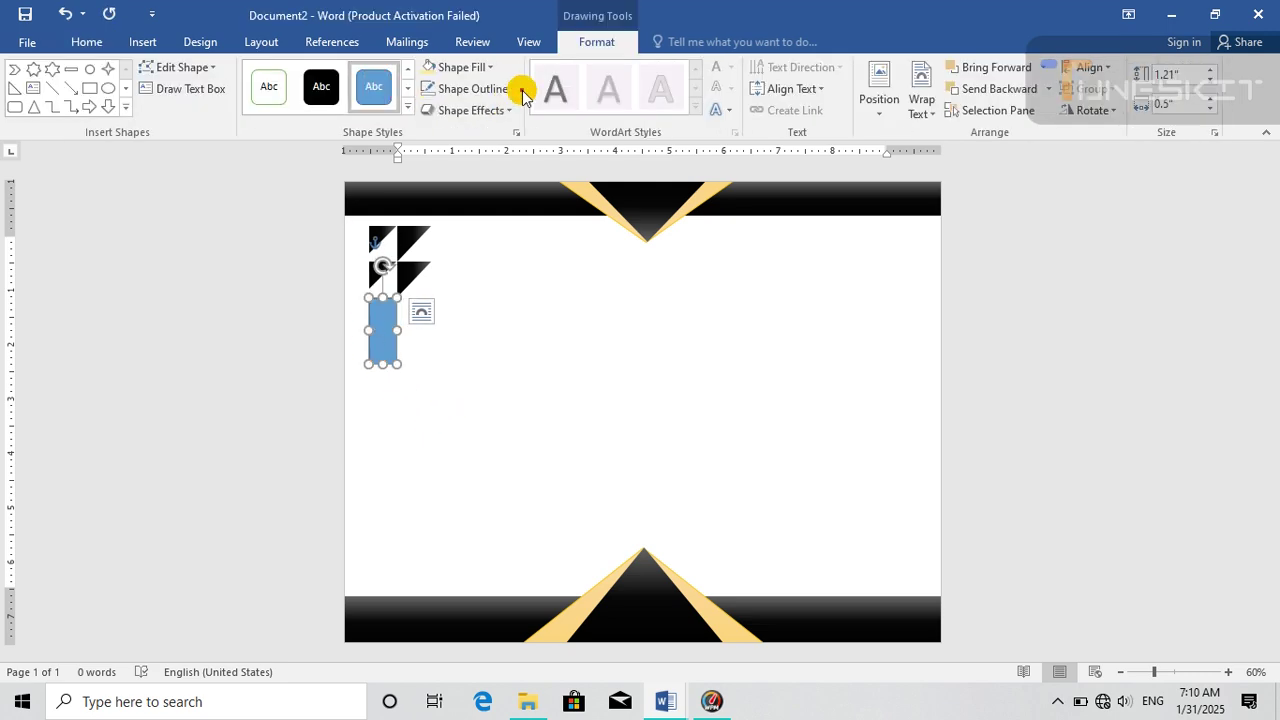
pyautogui.click(468, 89)
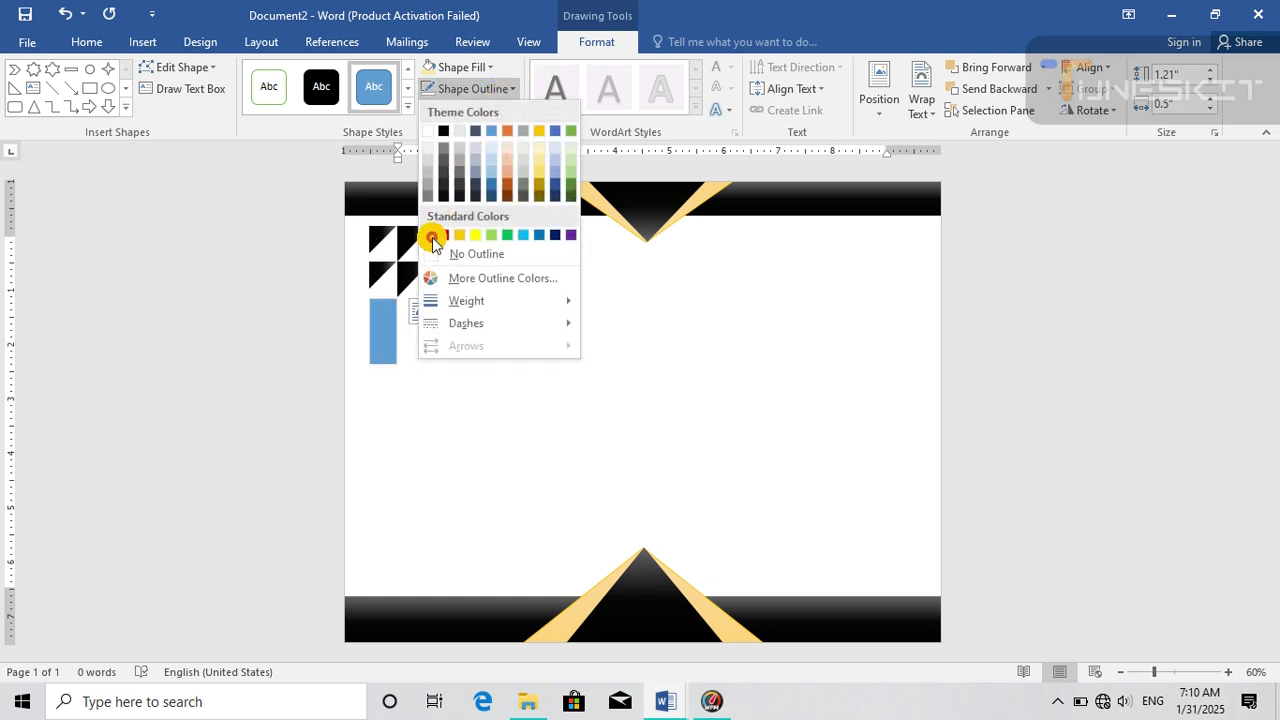
pyautogui.click(428, 237)
pyautogui.click(407, 105)
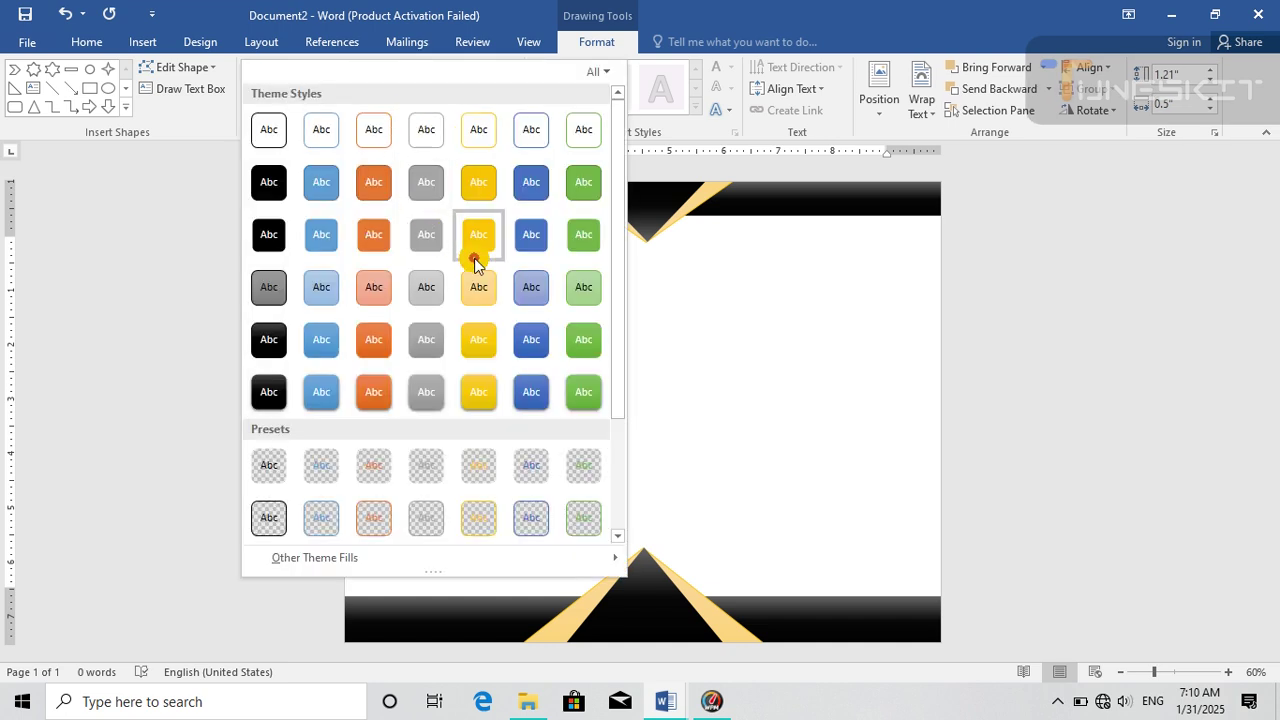
pyautogui.scroll(-3, 620, 480)
pyautogui.click(269, 517)
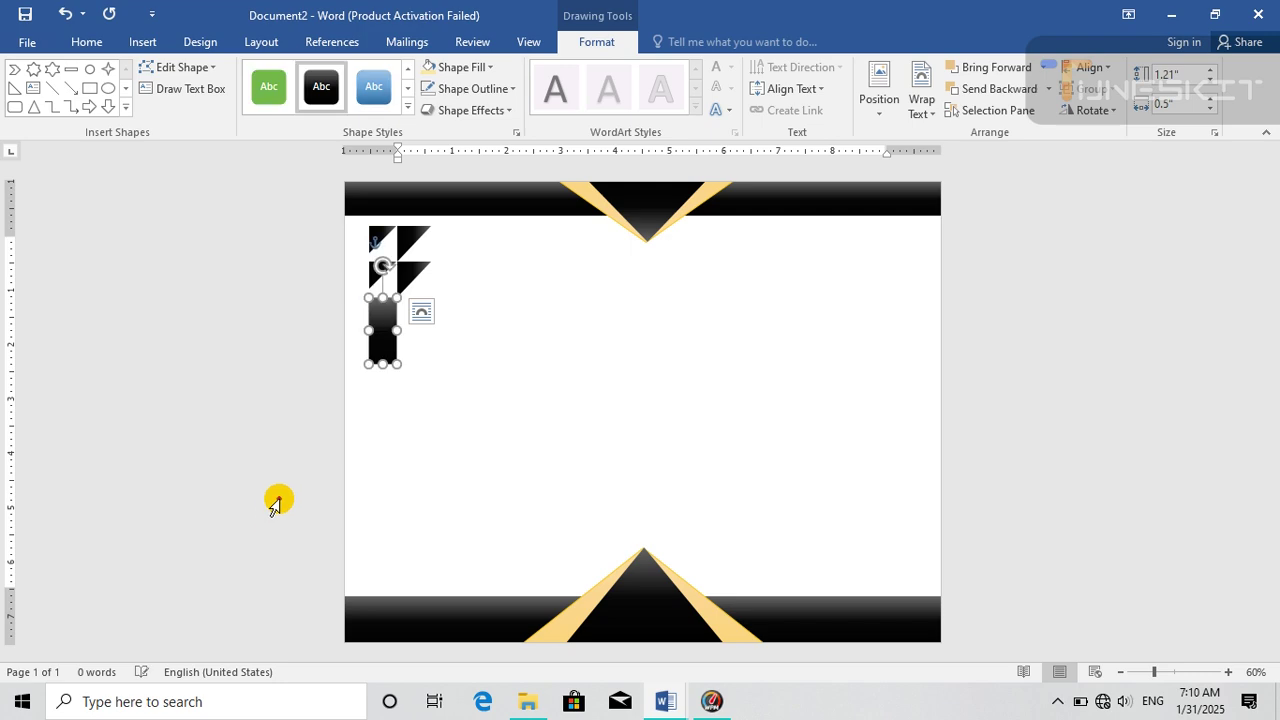
# - Nudge the black rectangle into line with the left column of small triangles, just beneath them
pyautogui.click(405, 348)
pyautogui.click(394, 338)
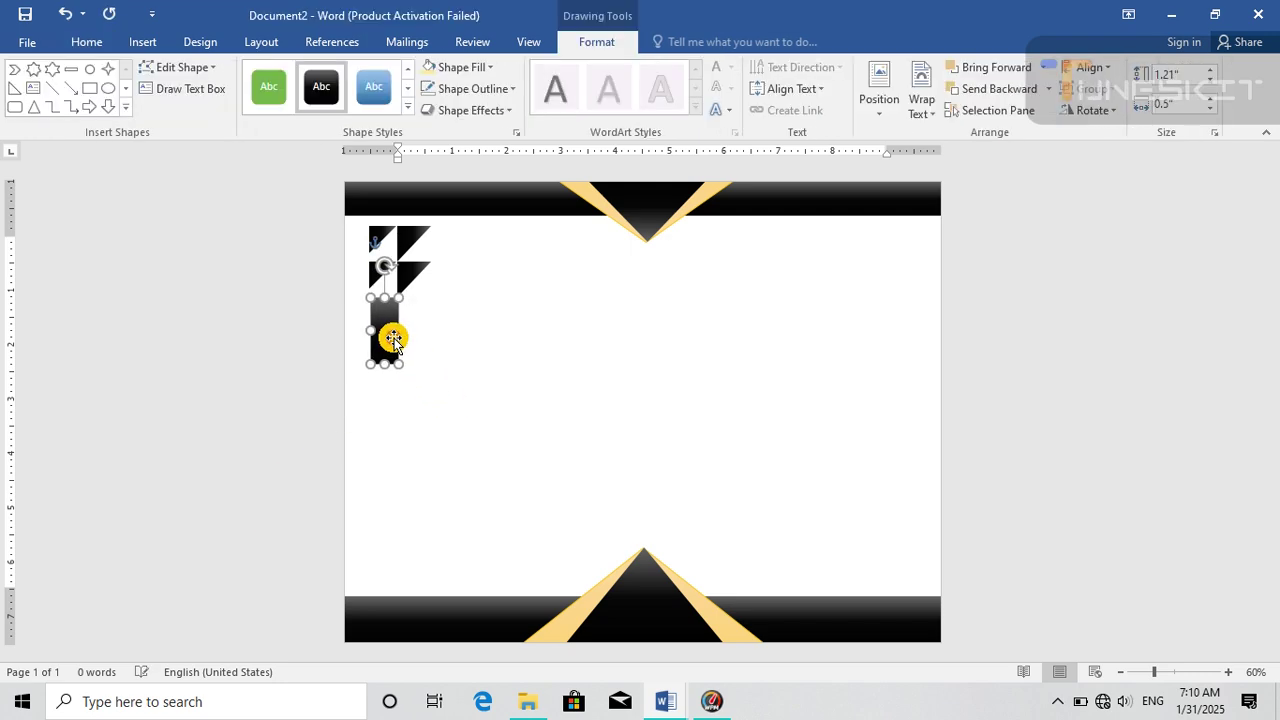
pyautogui.click(430, 364)
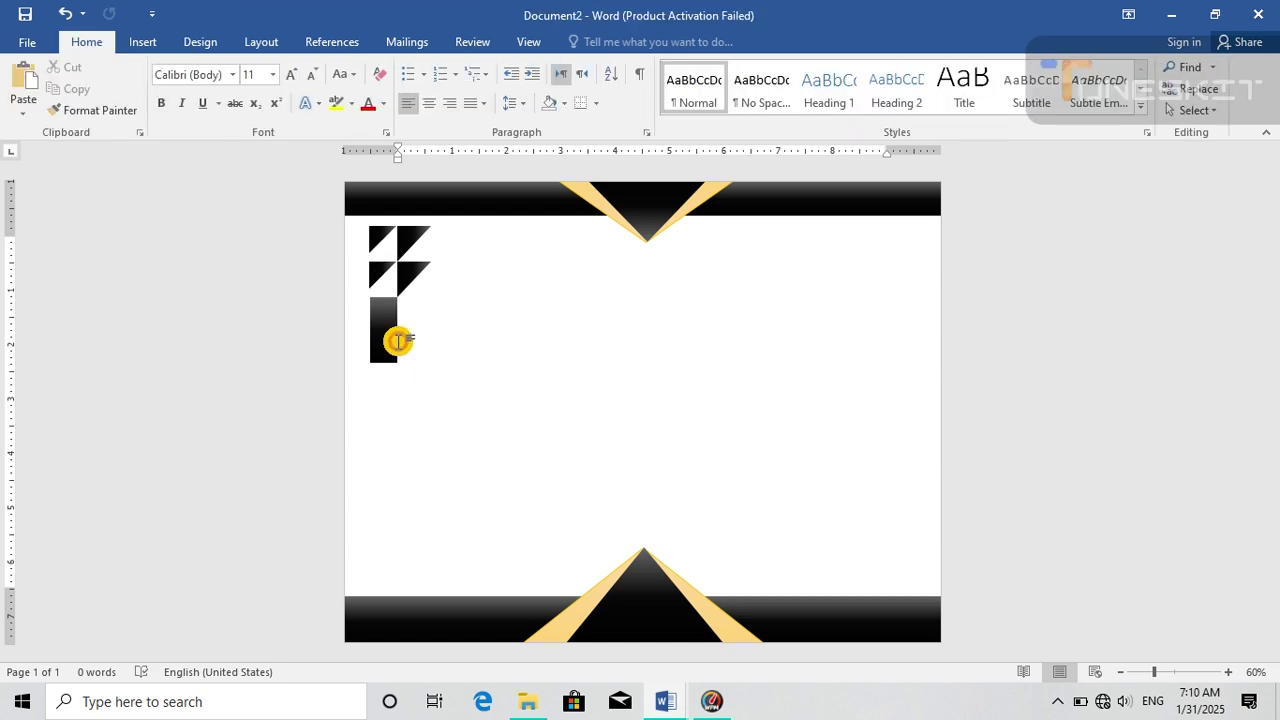
pyautogui.click(358, 318)
pyautogui.click(377, 339)
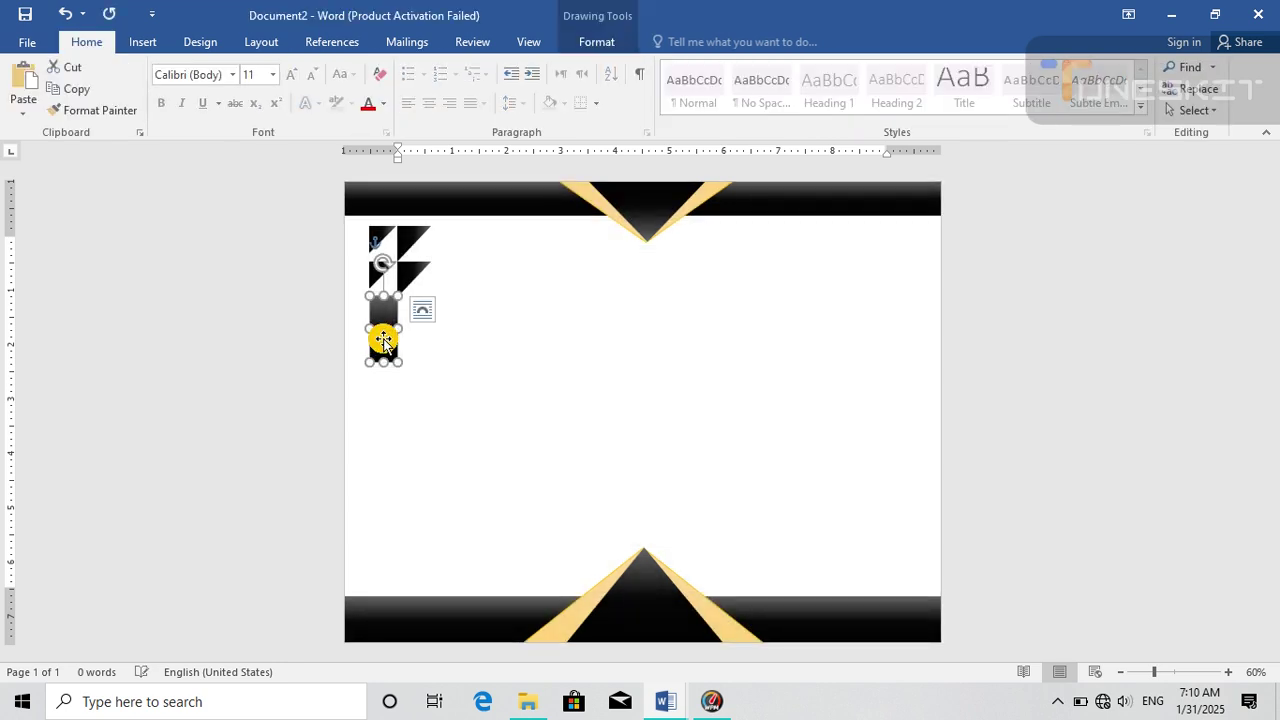
pyautogui.click(437, 362)
# - Draw a flowchart connector circle about 0.48" across just right of the black rectangle
pyautogui.click(143, 41)
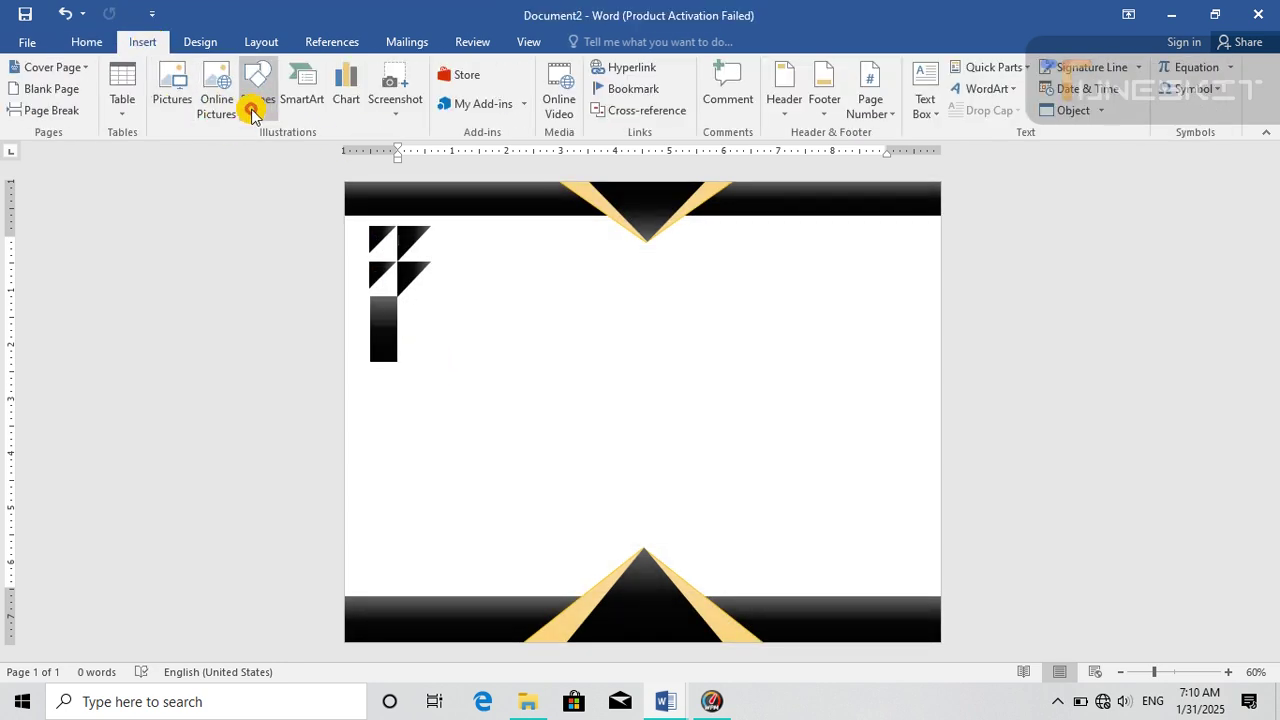
pyautogui.click(256, 95)
pyautogui.click(250, 520)
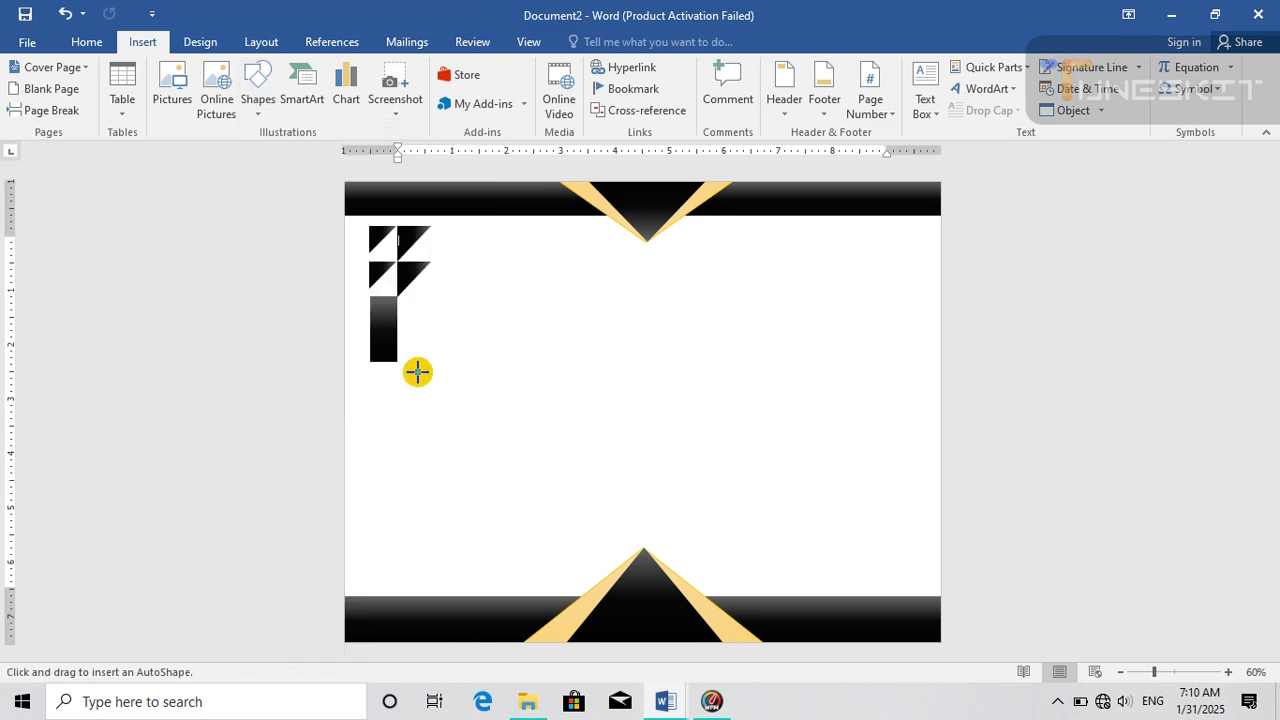
pyautogui.moveTo(403, 314)
pyautogui.mouseDown()
pyautogui.moveTo(438, 349)
pyautogui.moveTo(427, 336)
pyautogui.mouseUp()
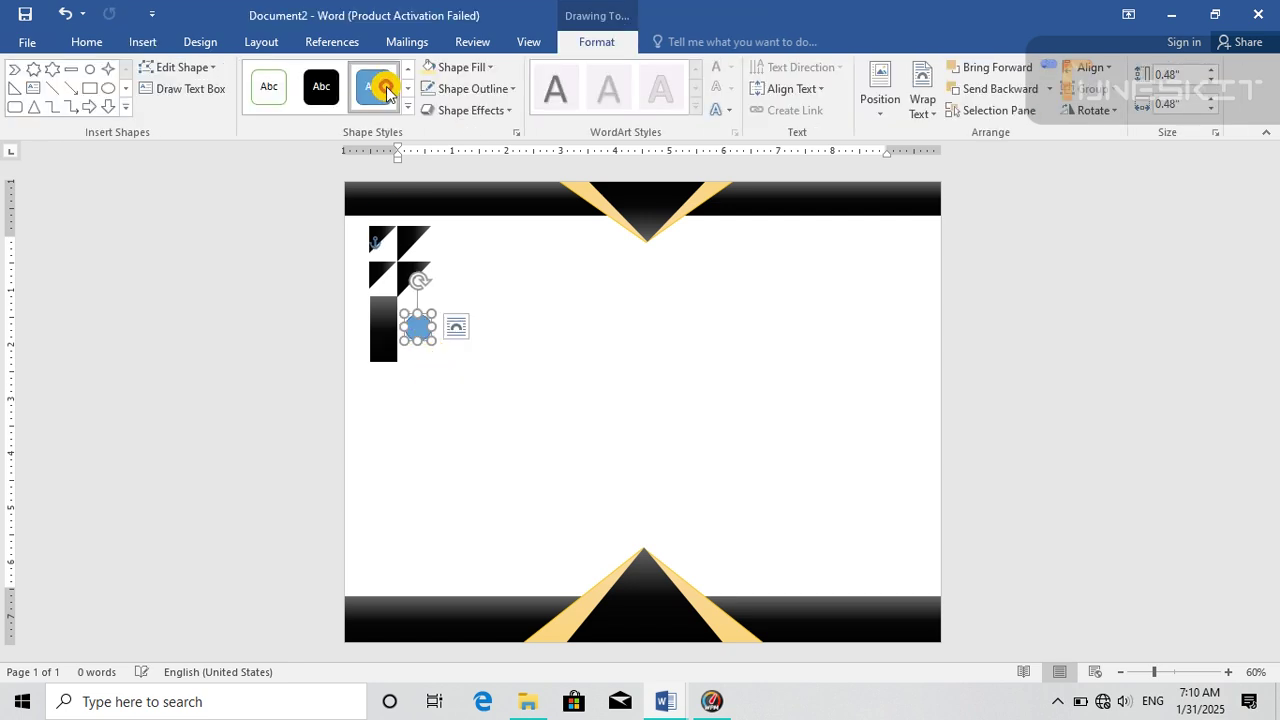
# - Remove the small circle's outline and give it the black gradient preset style
pyautogui.click(472, 88)
pyautogui.click(448, 254)
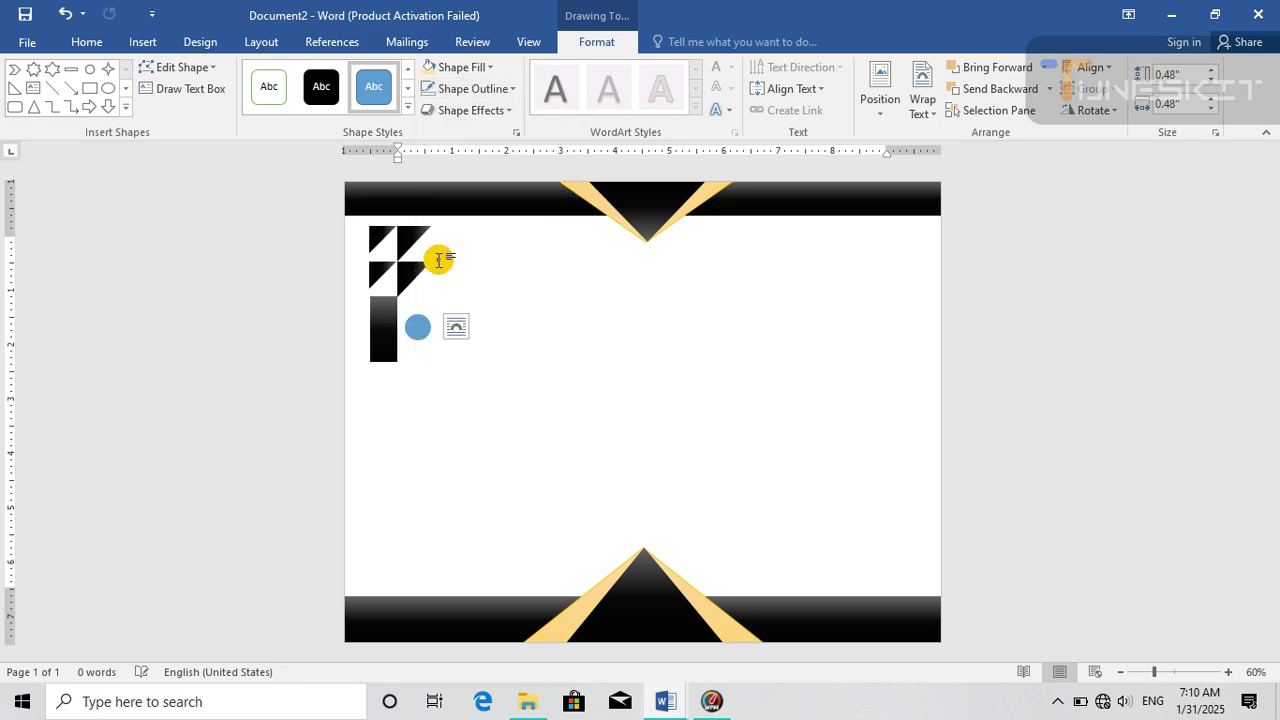
pyautogui.click(407, 106)
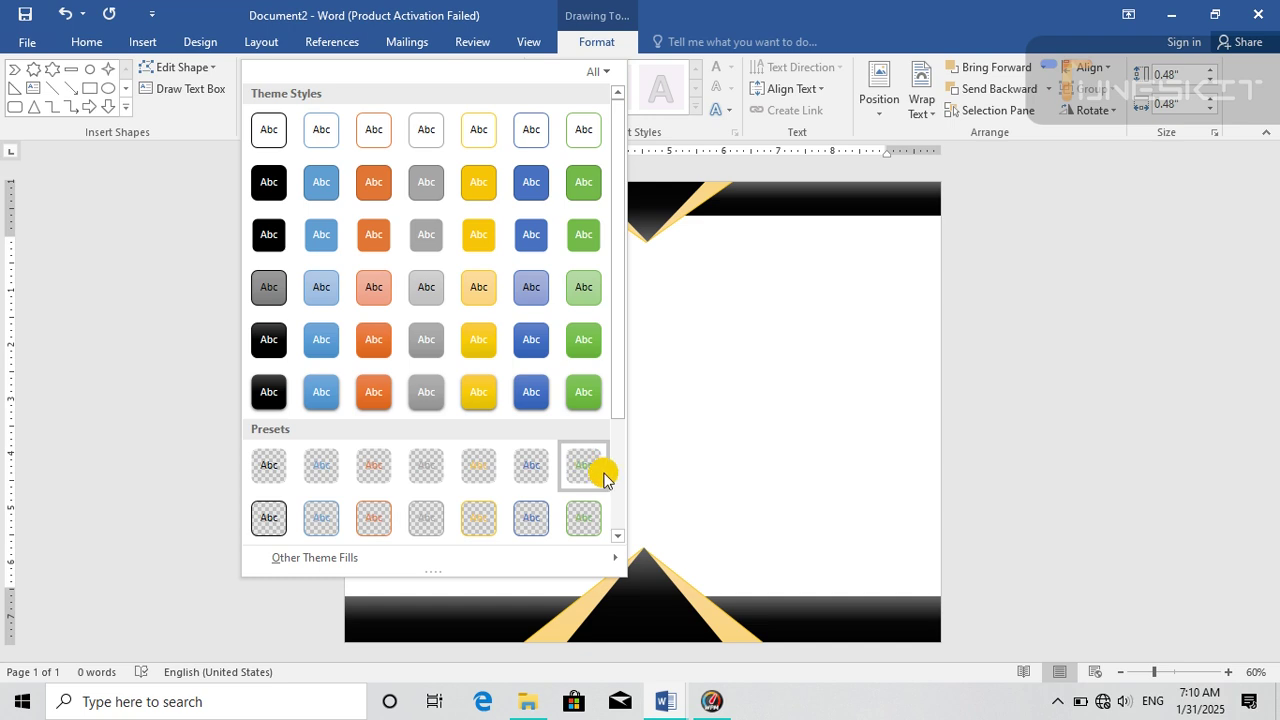
pyautogui.scroll(-3, 611, 486)
pyautogui.click(317, 503)
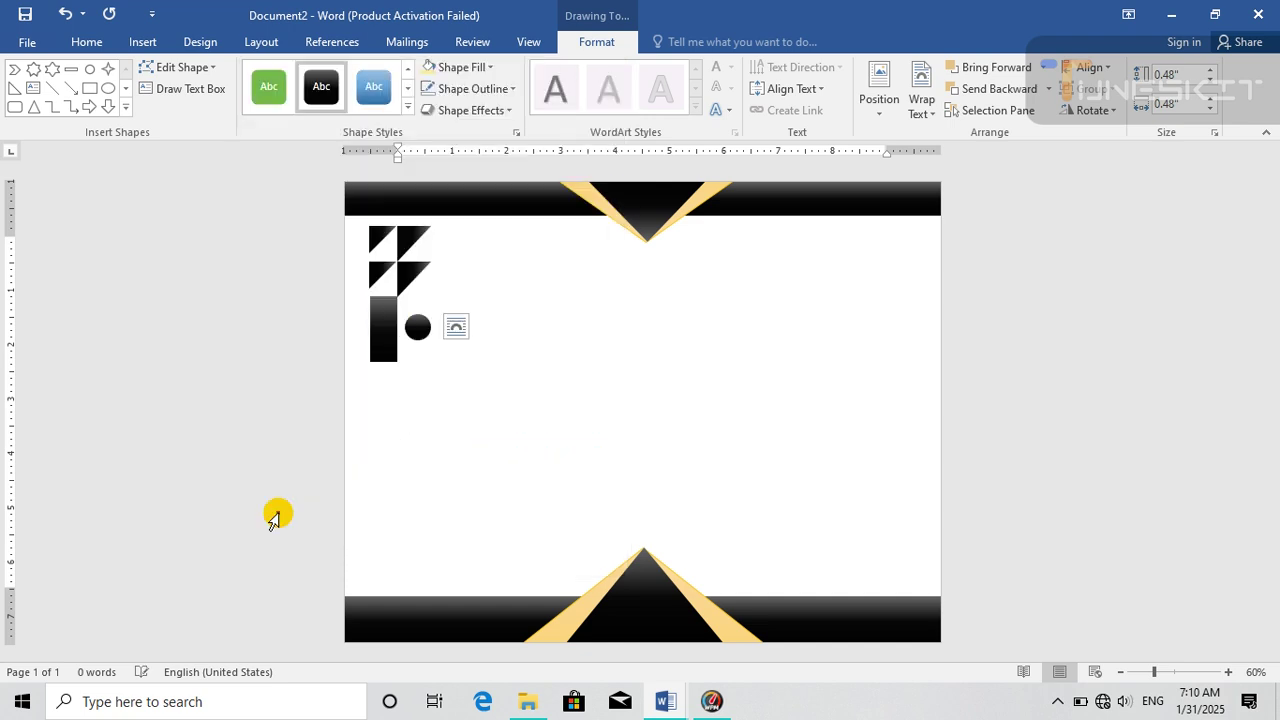
pyautogui.click(523, 445)
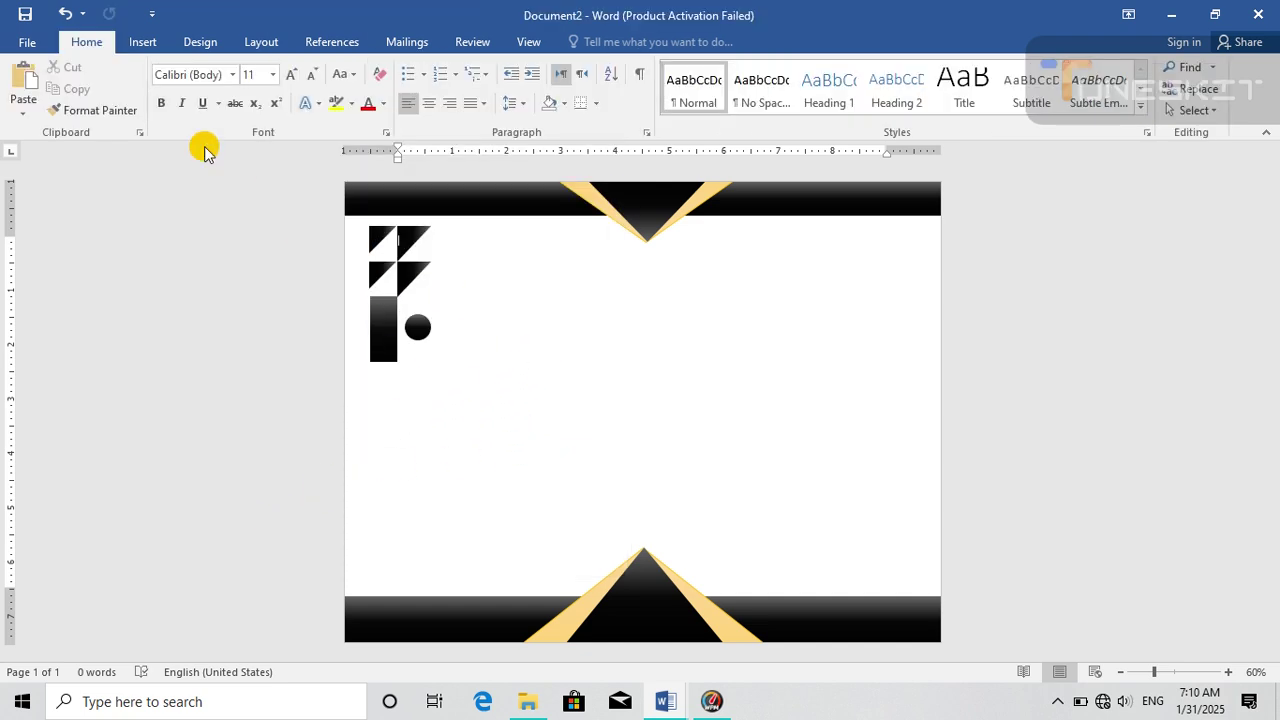
# - Draw a rectangle about 0.98" high by 1.12" wide just right of the upper small triangles
pyautogui.click(140, 45)
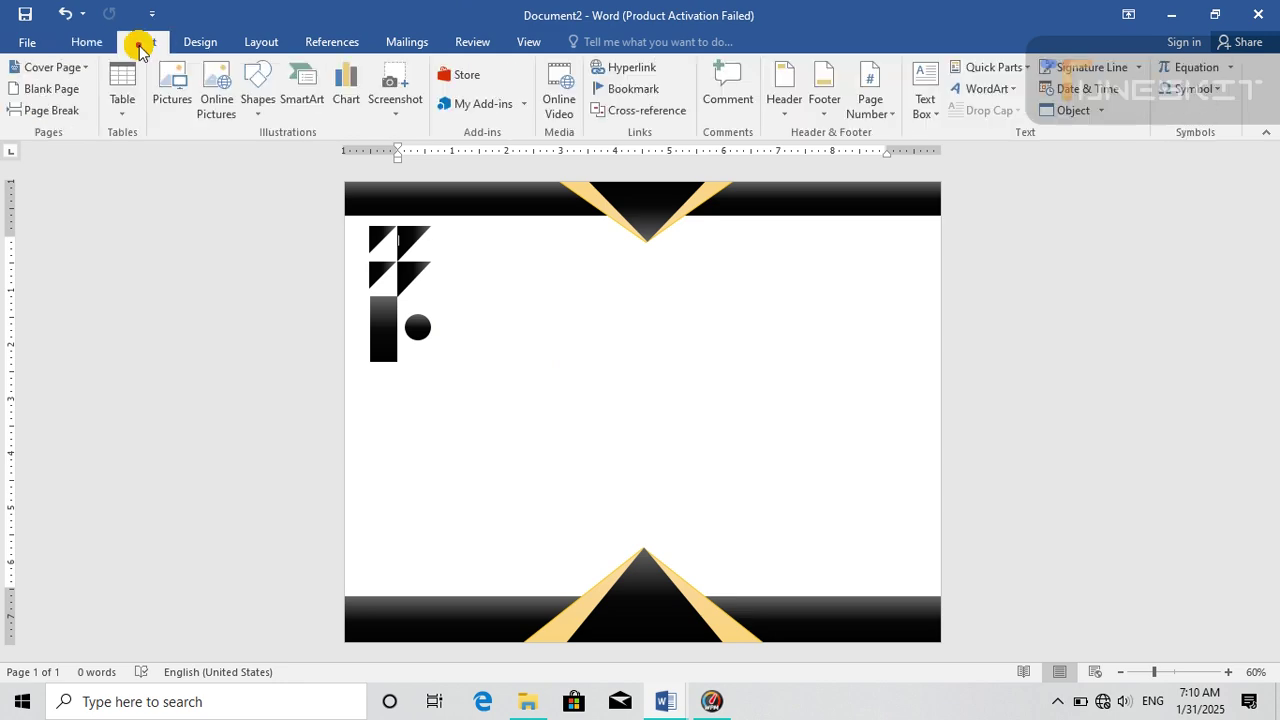
pyautogui.click(268, 100)
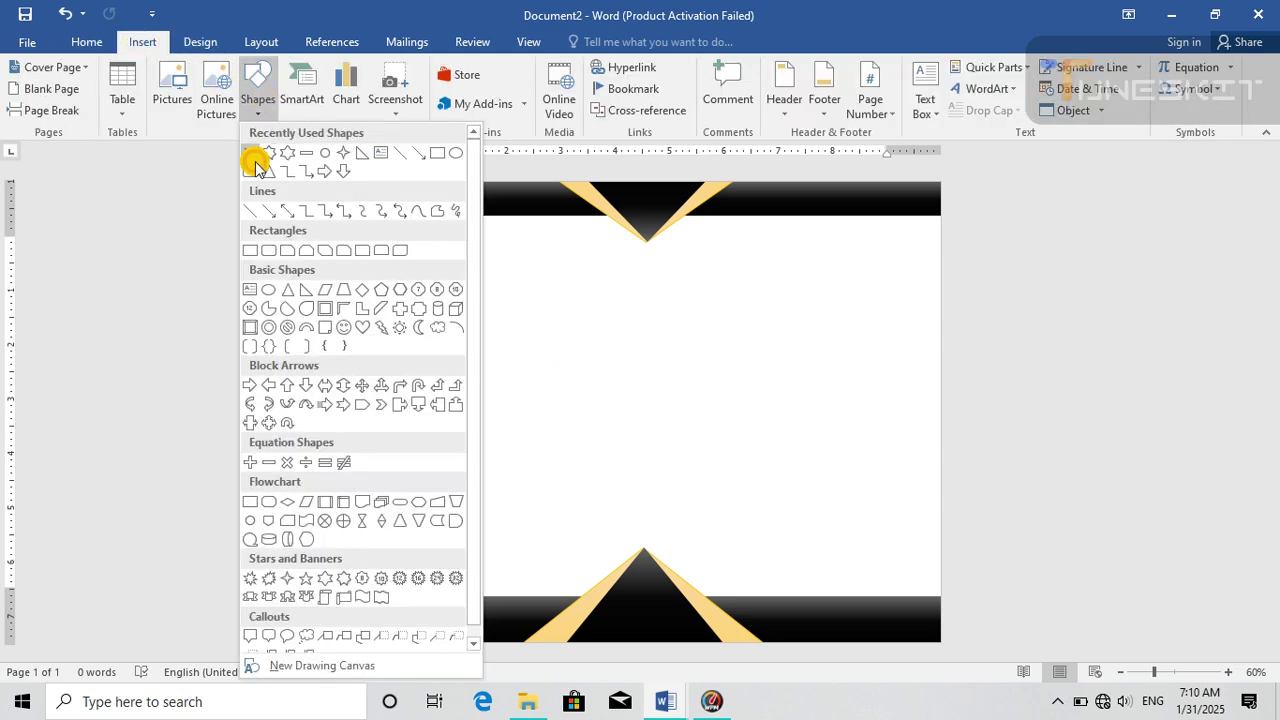
pyautogui.click(438, 156)
pyautogui.moveTo(440, 228); pyautogui.dragTo(464, 256)
pyautogui.click(497, 315)
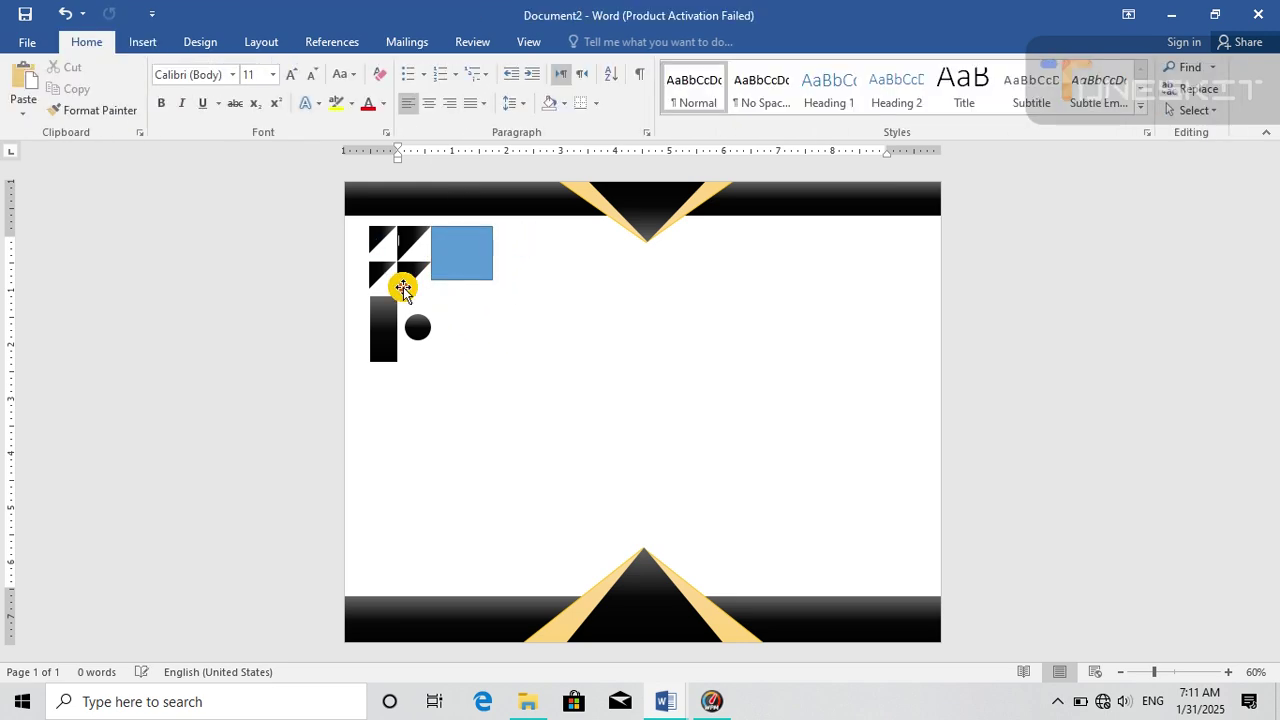
# - Nudge the group of four small triangles toward the left page edge and bring the blue rectangle up against it
pyautogui.click(392, 270)
pyautogui.press('Left')
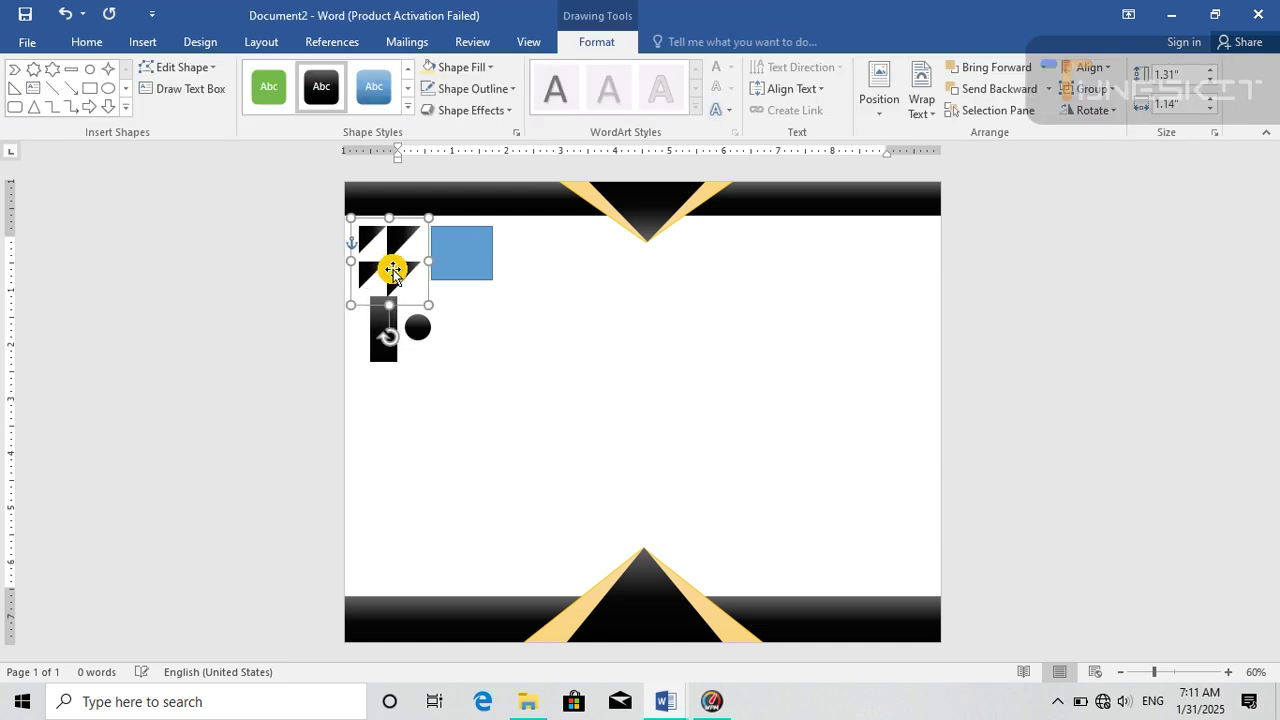
pyautogui.press('Right')
pyautogui.press('Right')
pyautogui.press('Right')
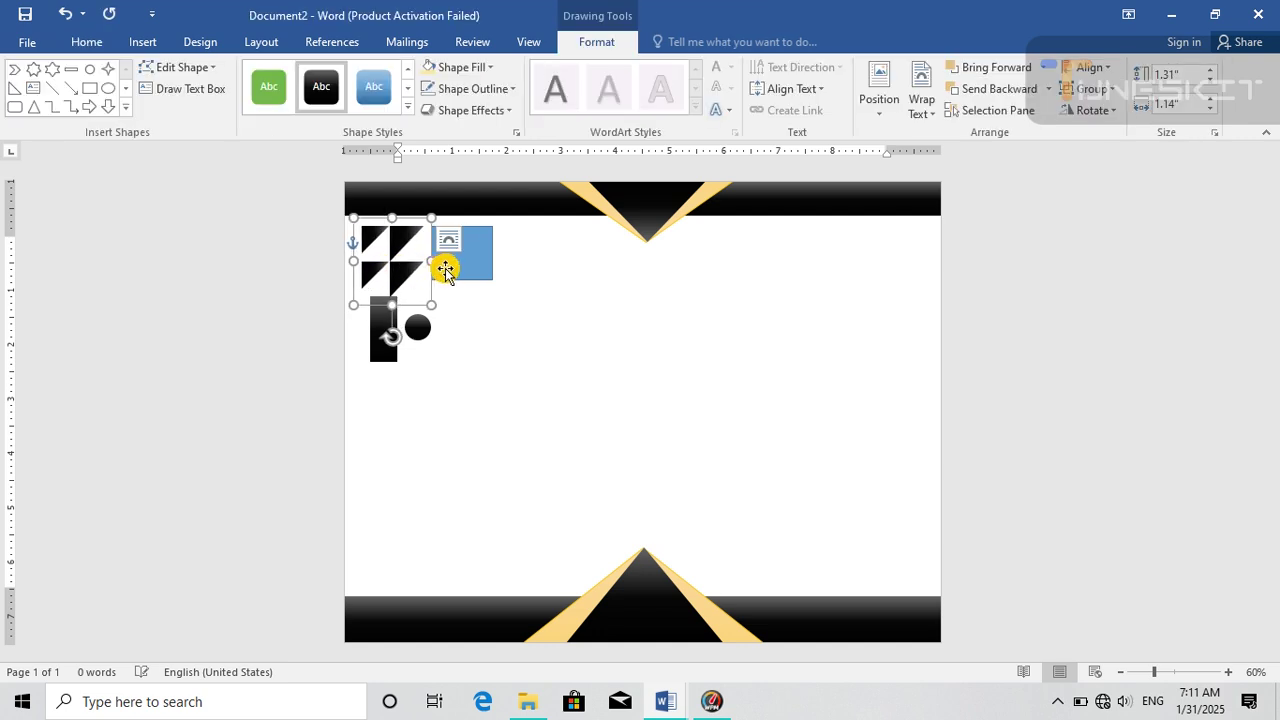
pyautogui.click(445, 268)
pyautogui.press('Left')
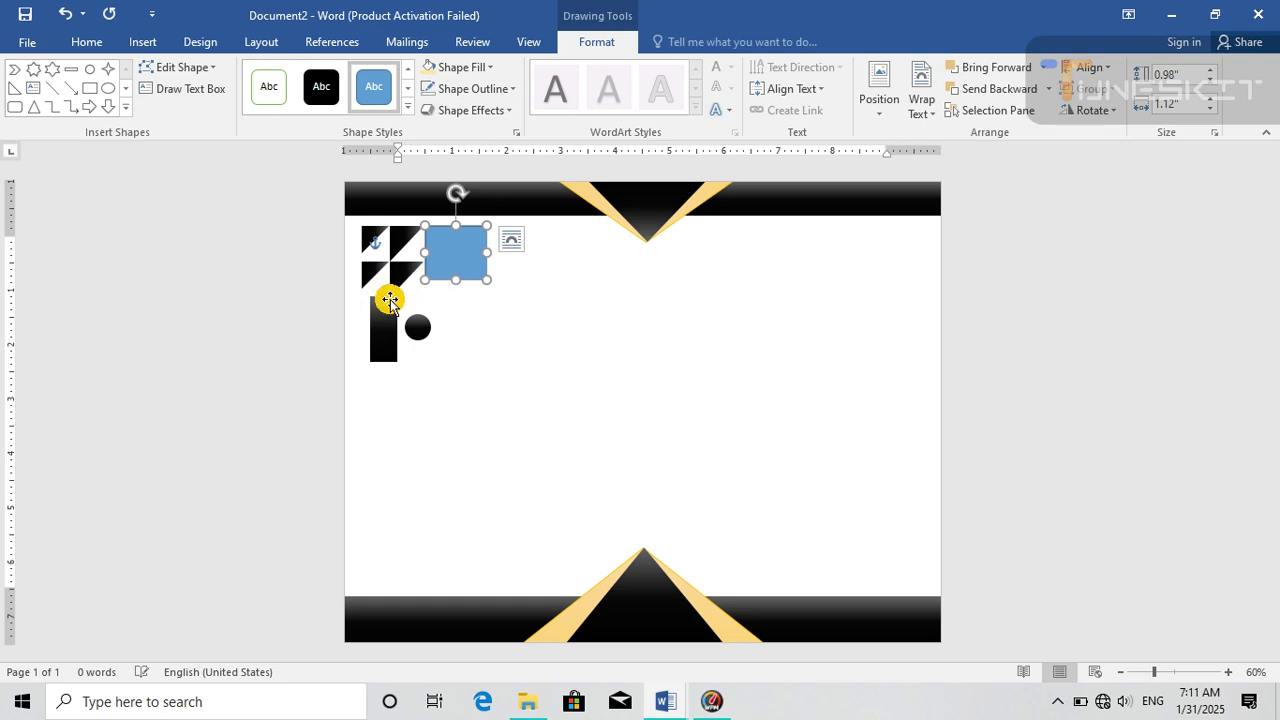
# - Shift the upright black rectangle and the circle left to line up beneath the small triangles
pyautogui.click(380, 312)
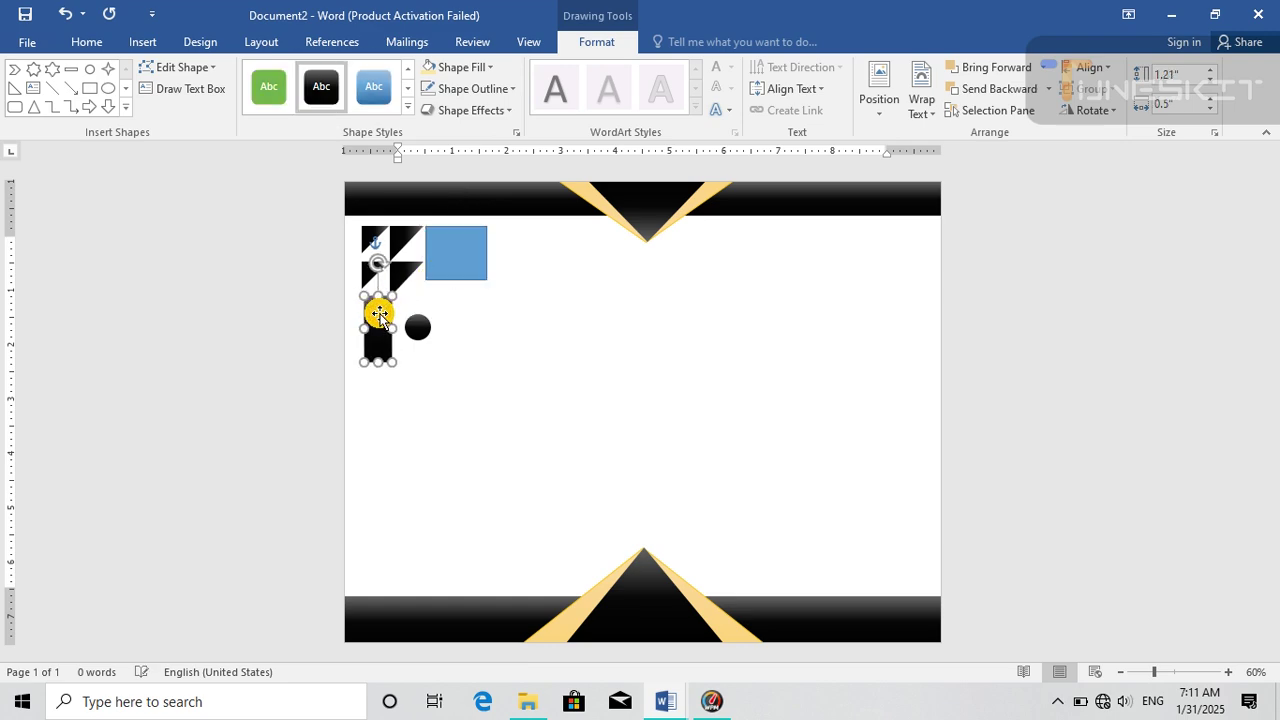
pyautogui.click(411, 328)
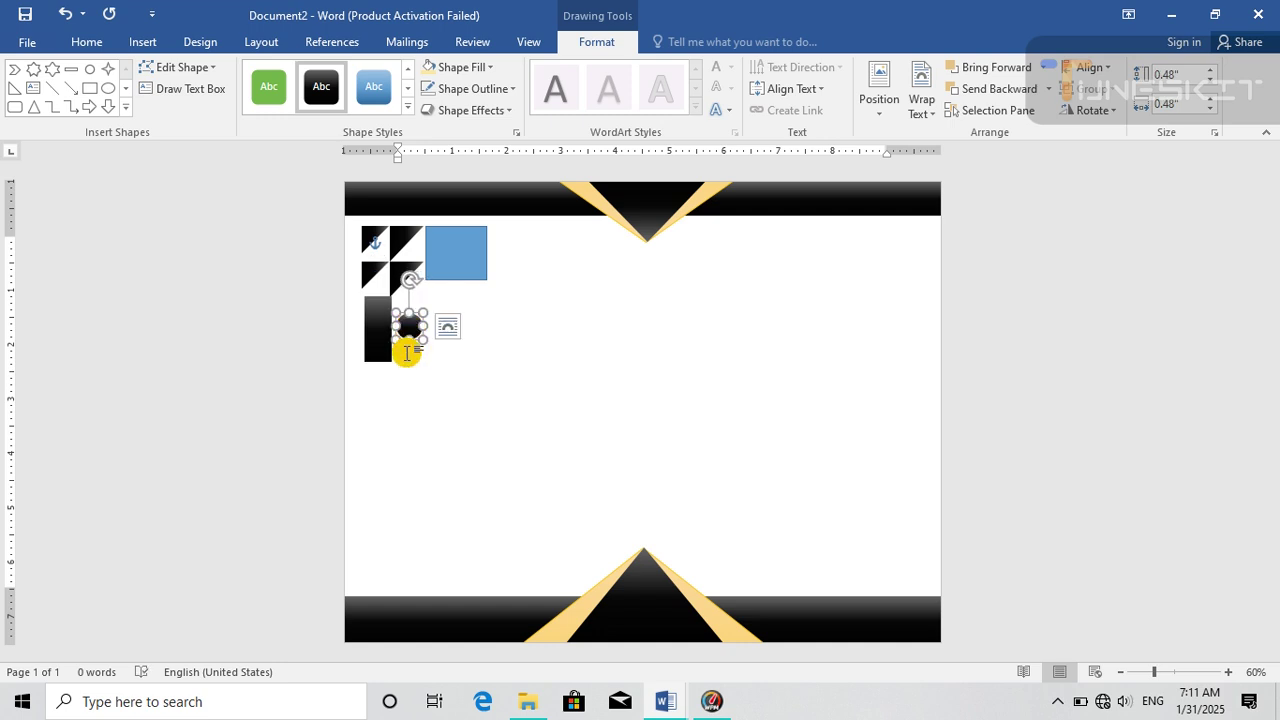
pyautogui.click(400, 423)
pyautogui.click(367, 324)
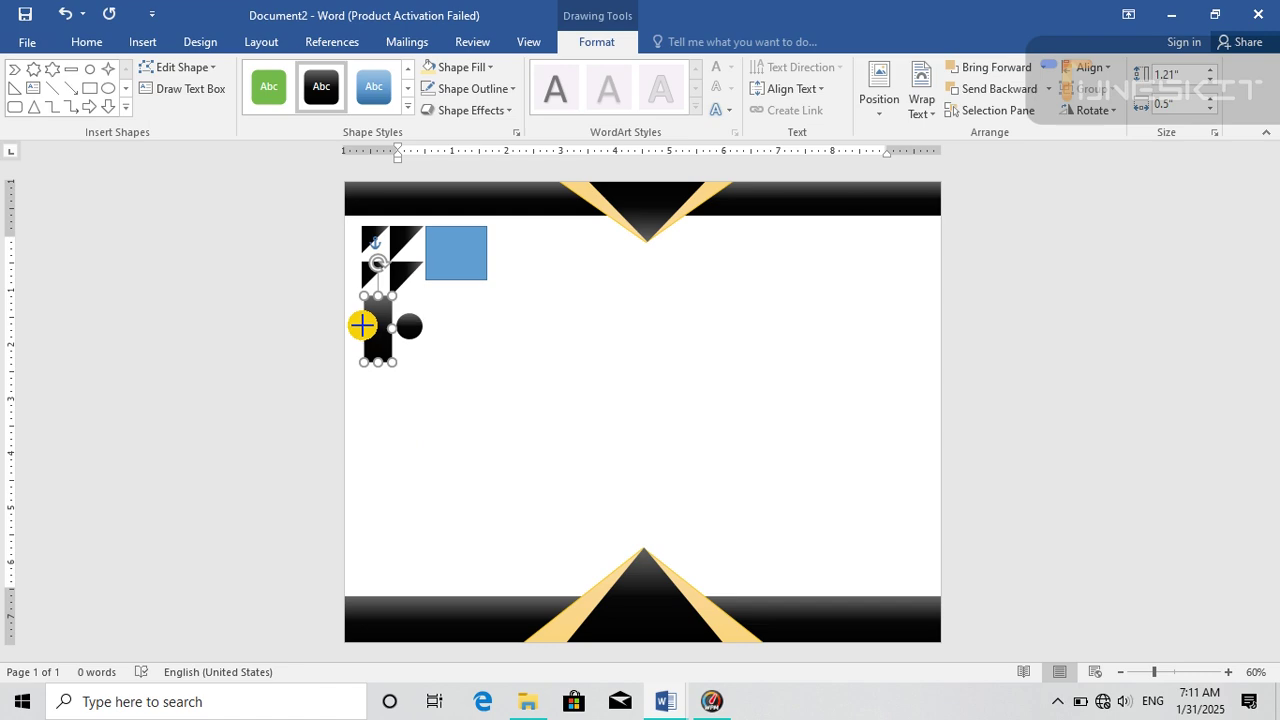
pyautogui.click(406, 429)
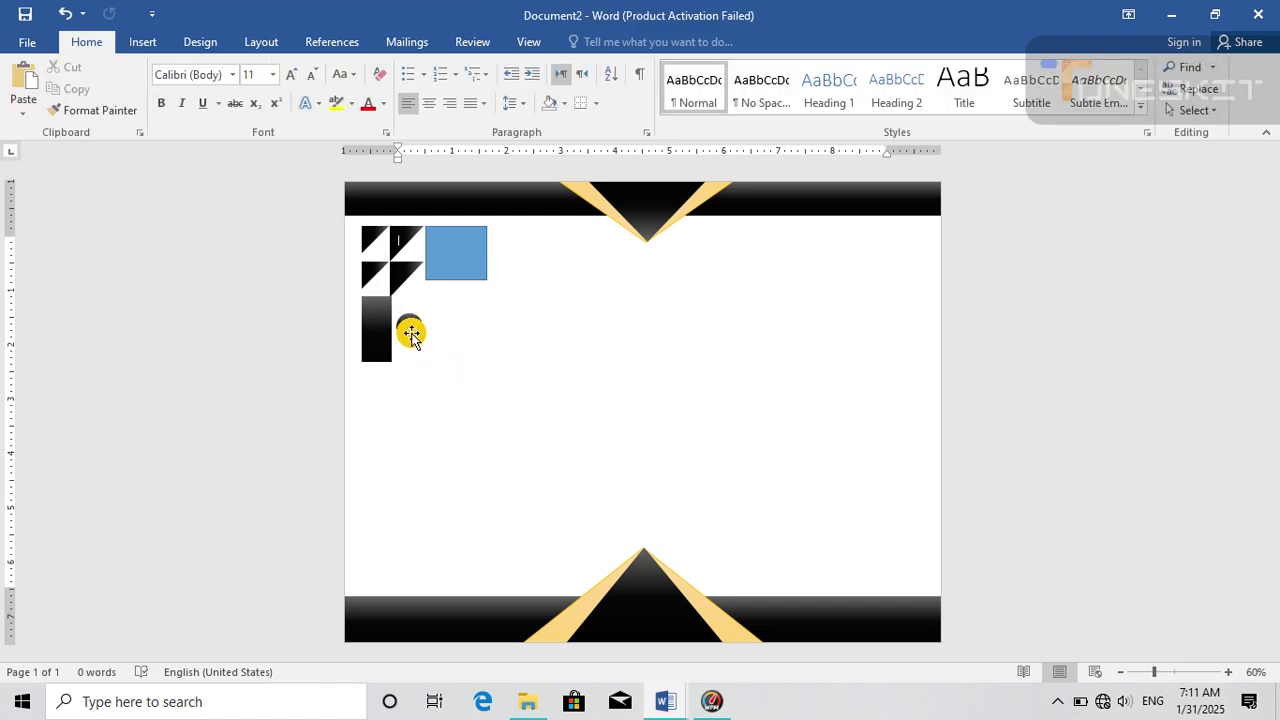
# - Enlarge the black circle to about 0.64" high by 0.62" wide beside the upright rectangle
pyautogui.click(411, 331)
pyautogui.moveTo(425, 346); pyautogui.dragTo(429, 348)
pyautogui.click(423, 347)
pyautogui.click(416, 335)
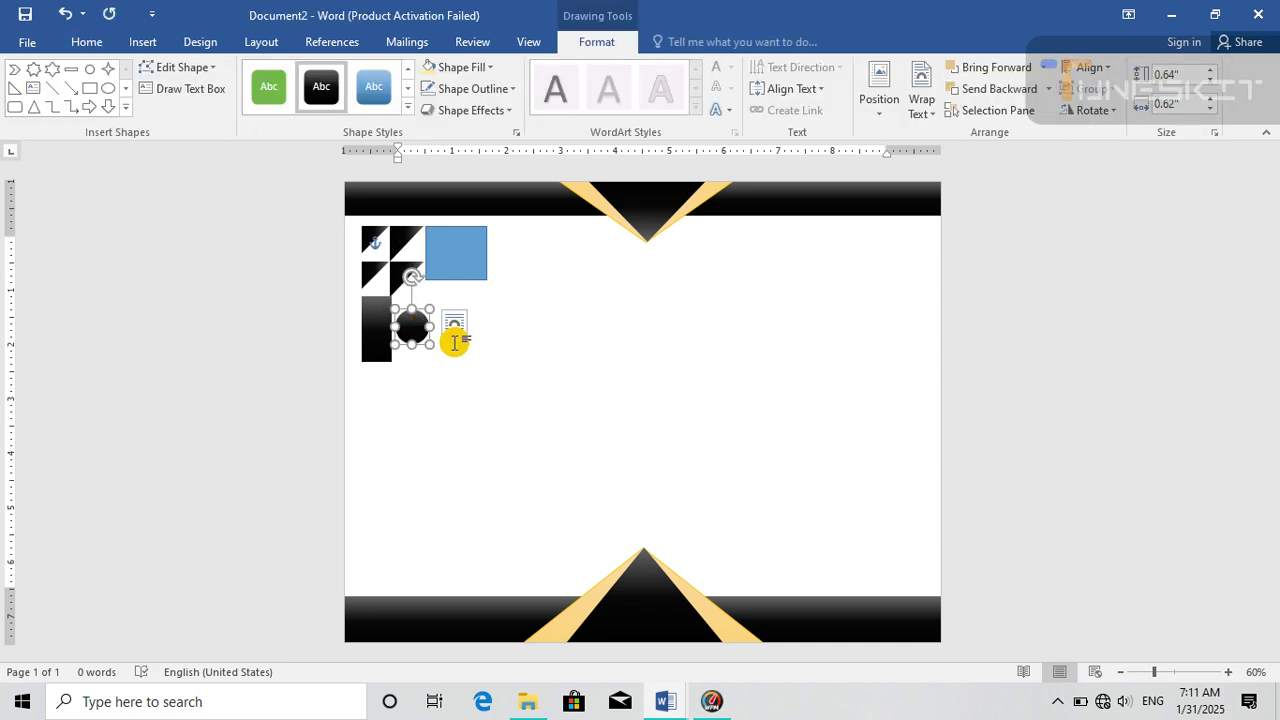
# - Remove the blue rectangle's outline and give it the black gradient preset style
pyautogui.click(492, 232)
pyautogui.click(457, 251)
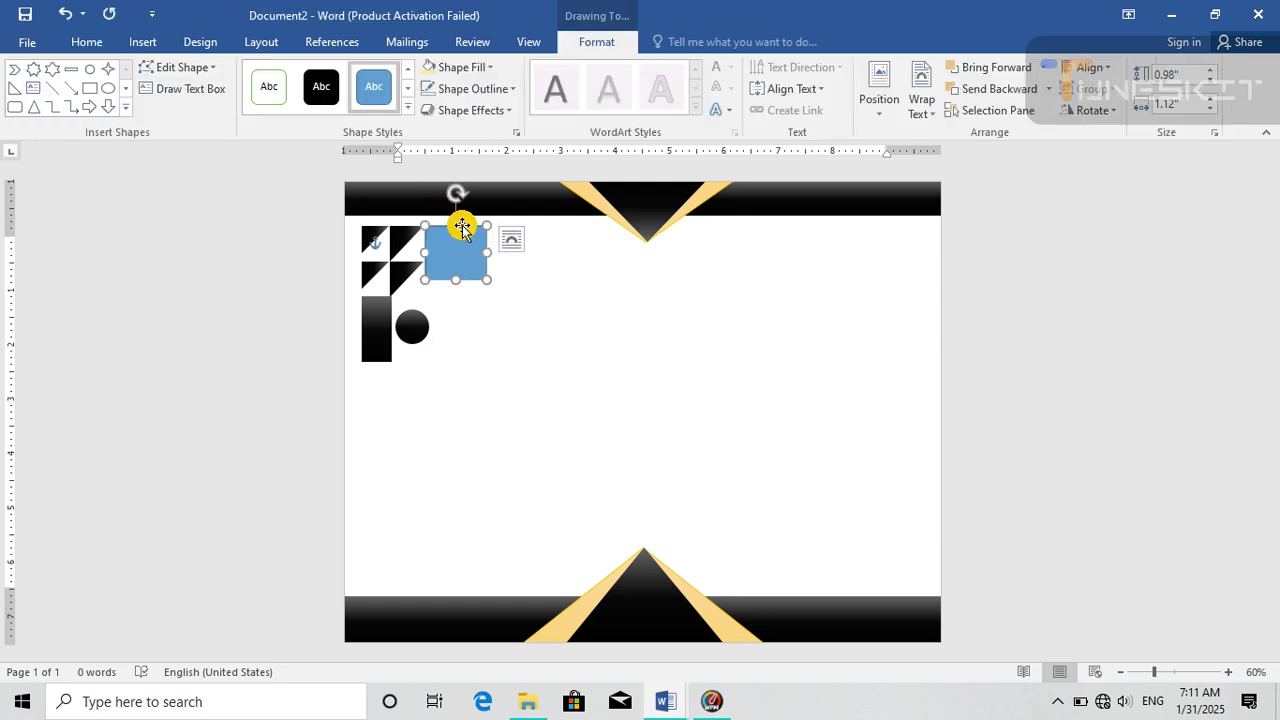
pyautogui.click(471, 89)
pyautogui.click(443, 253)
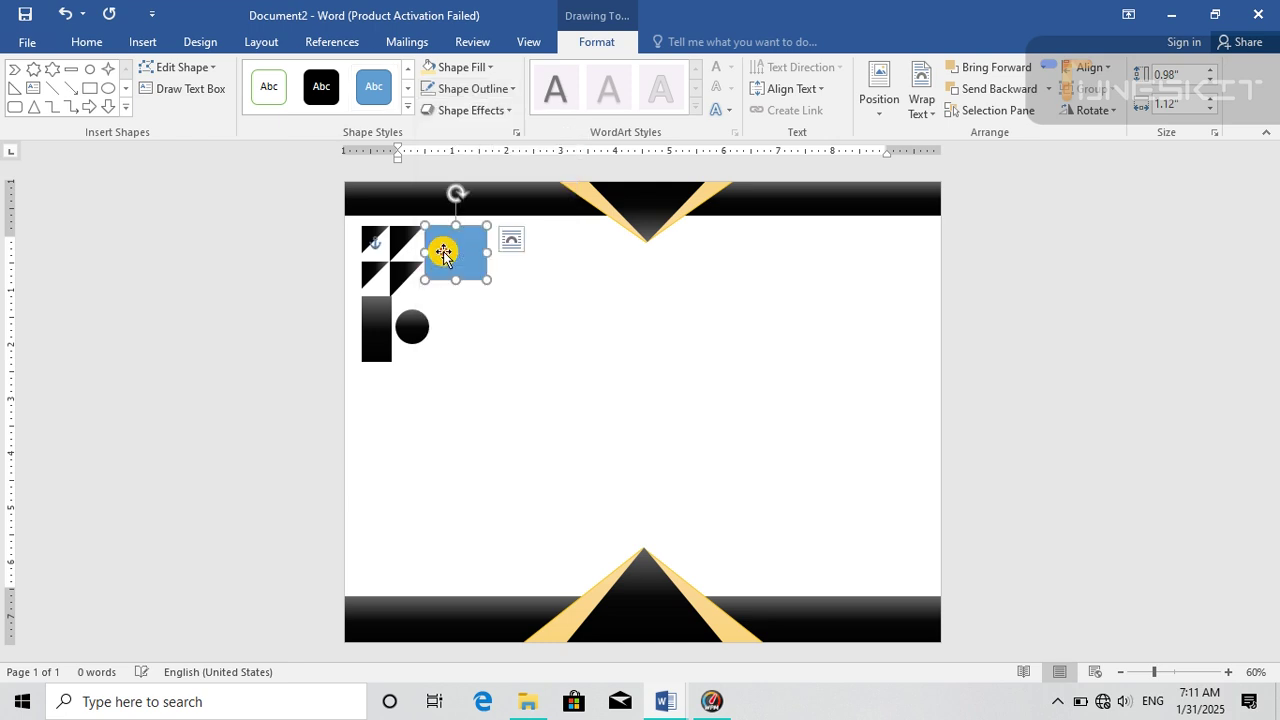
pyautogui.click(407, 106)
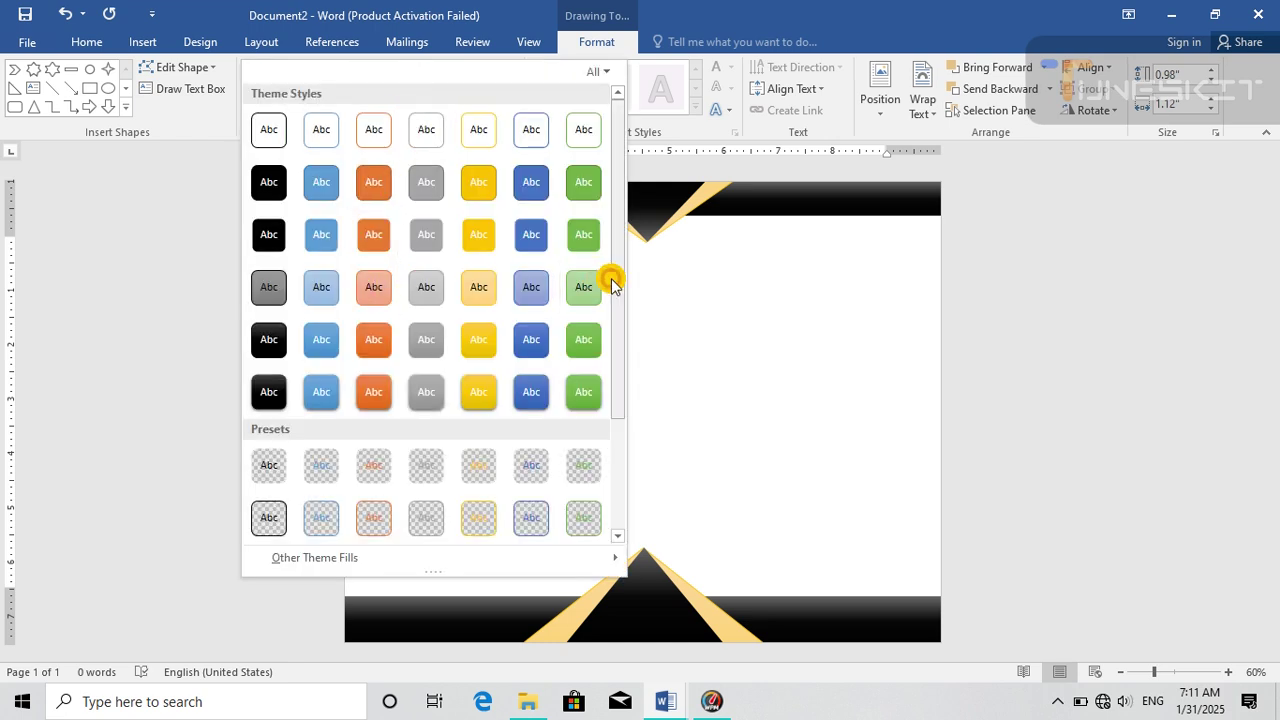
pyautogui.scroll(-3, 608, 277)
pyautogui.click(261, 522)
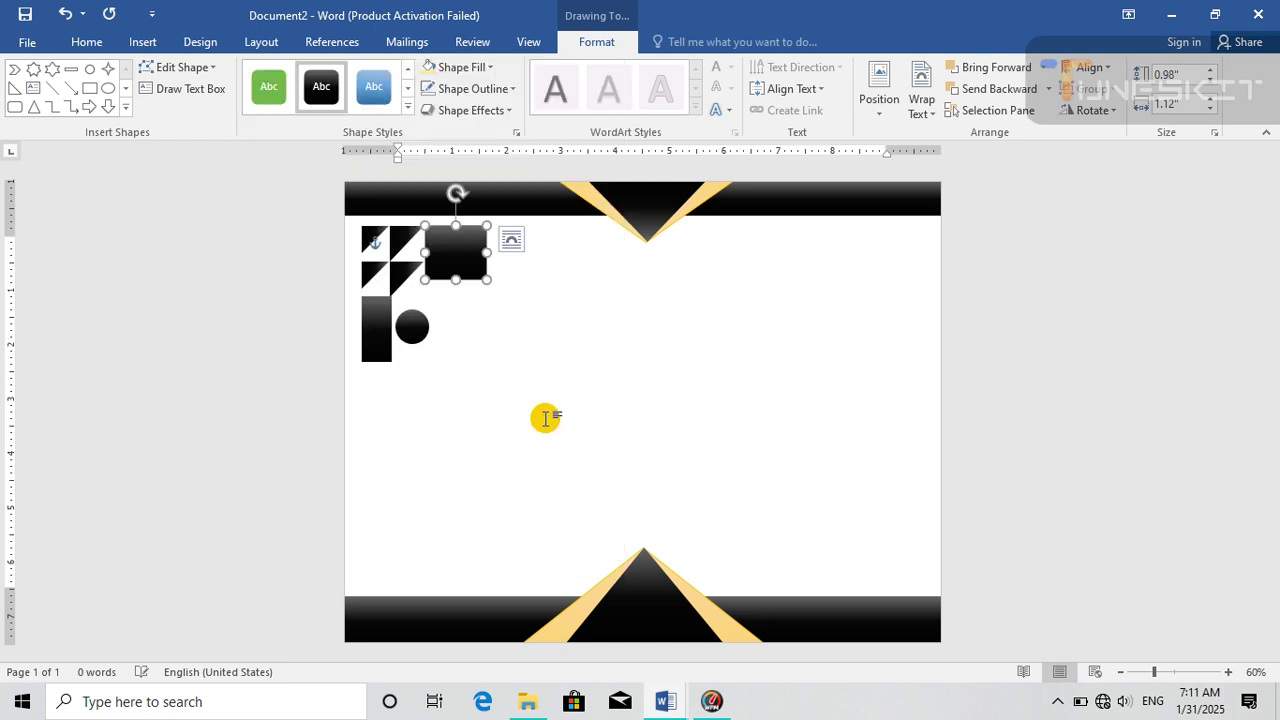
# - Nudge the wide black rectangle left until it touches the small triangles
pyautogui.click(543, 415)
pyautogui.click(476, 280)
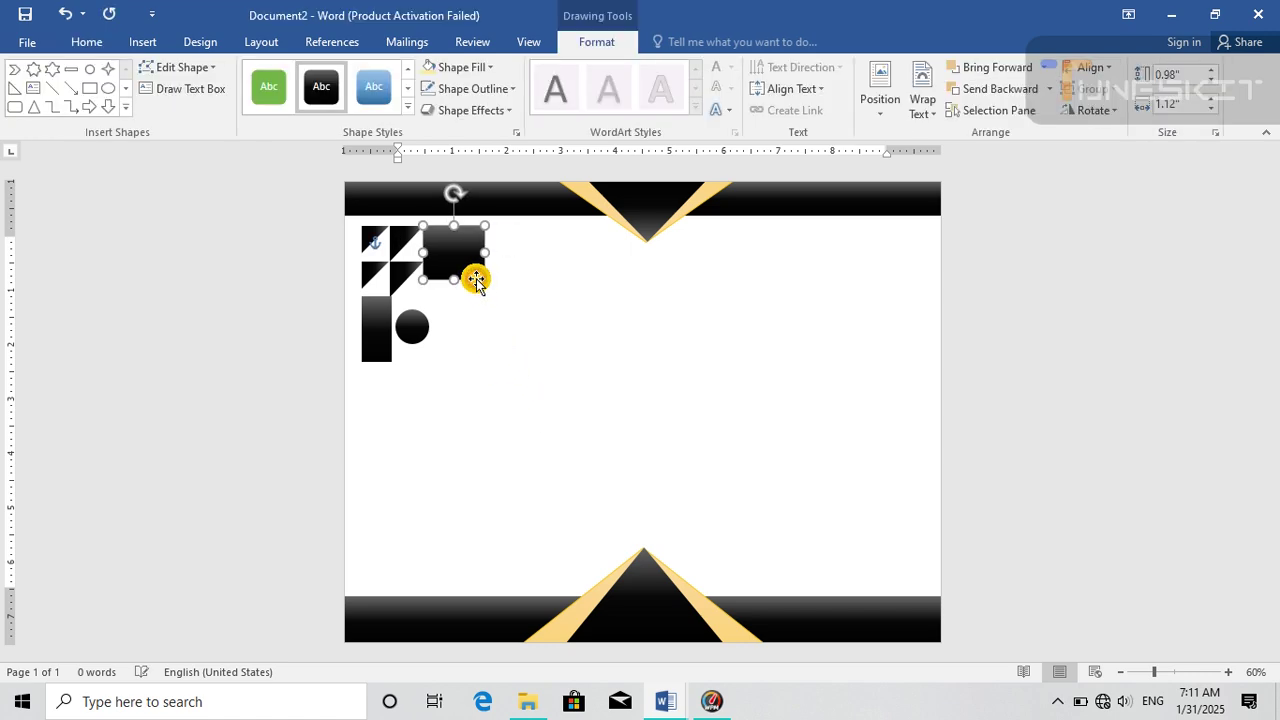
pyautogui.click(497, 323)
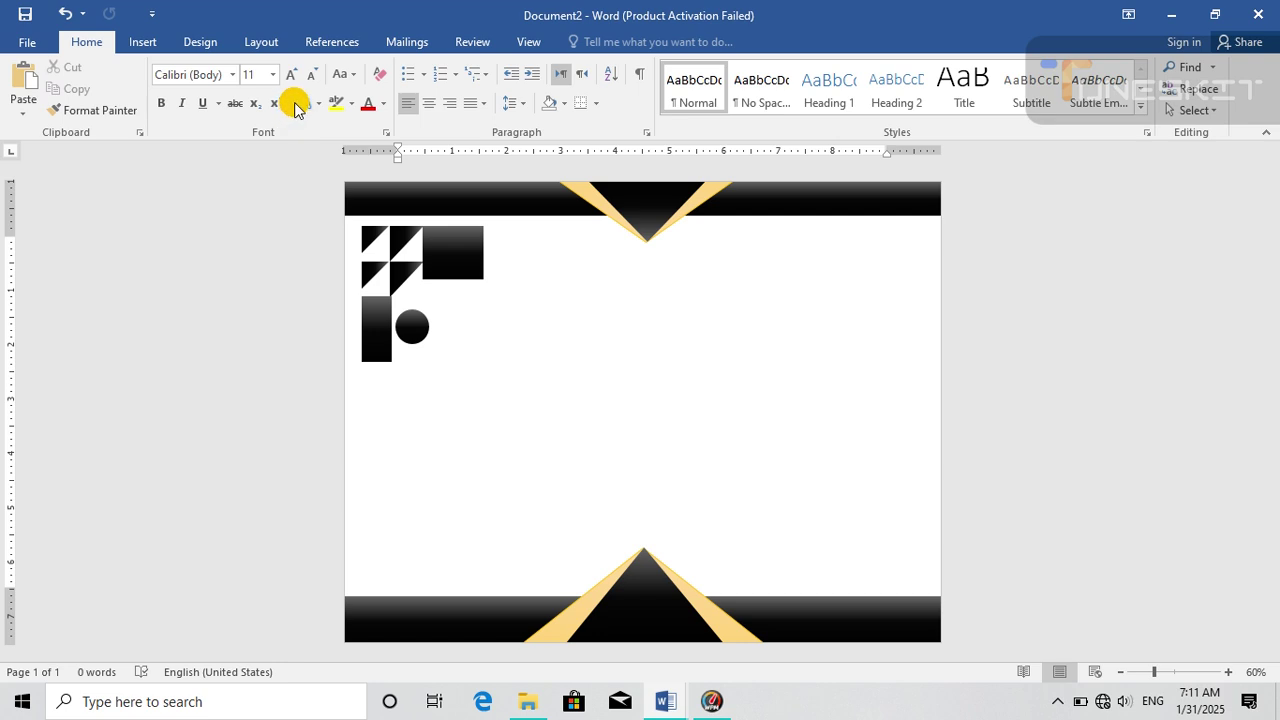
# - Draw a 7-point star about 0.95" high by 1.1" wide and place it over the wide black rectangle
pyautogui.click(160, 41)
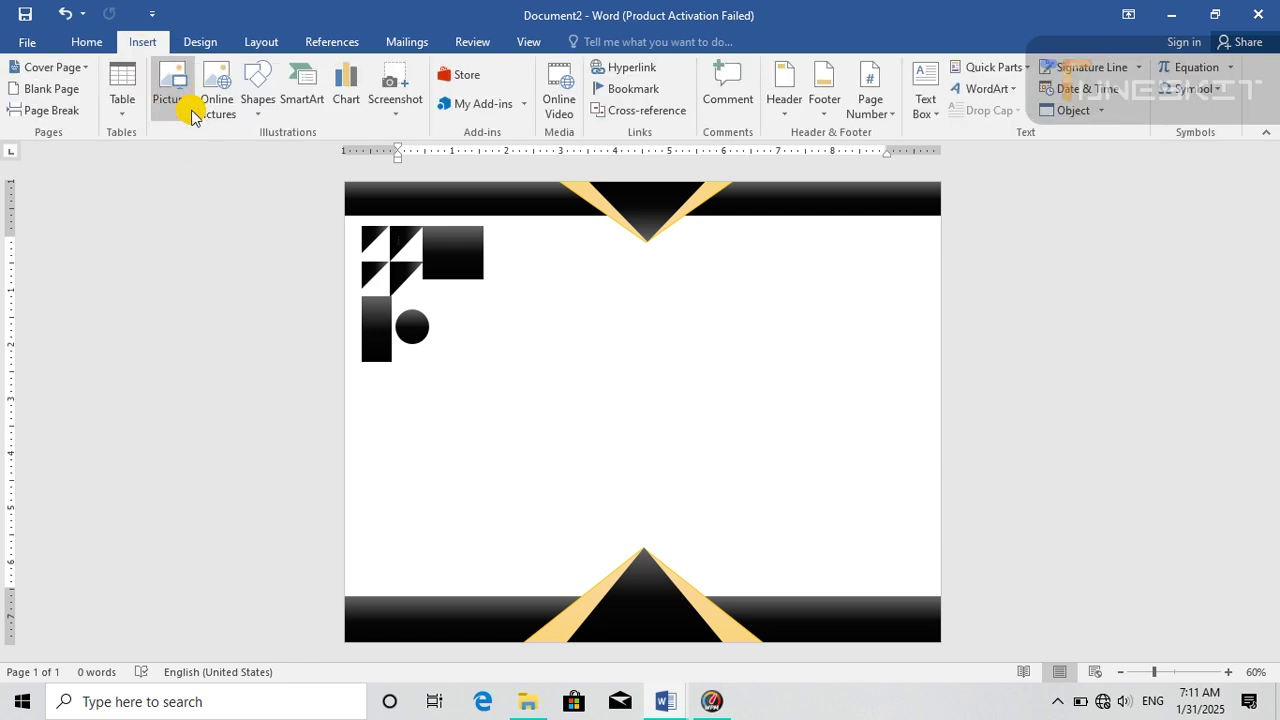
pyautogui.click(260, 108)
pyautogui.moveTo(471, 243); pyautogui.dragTo(473, 443)
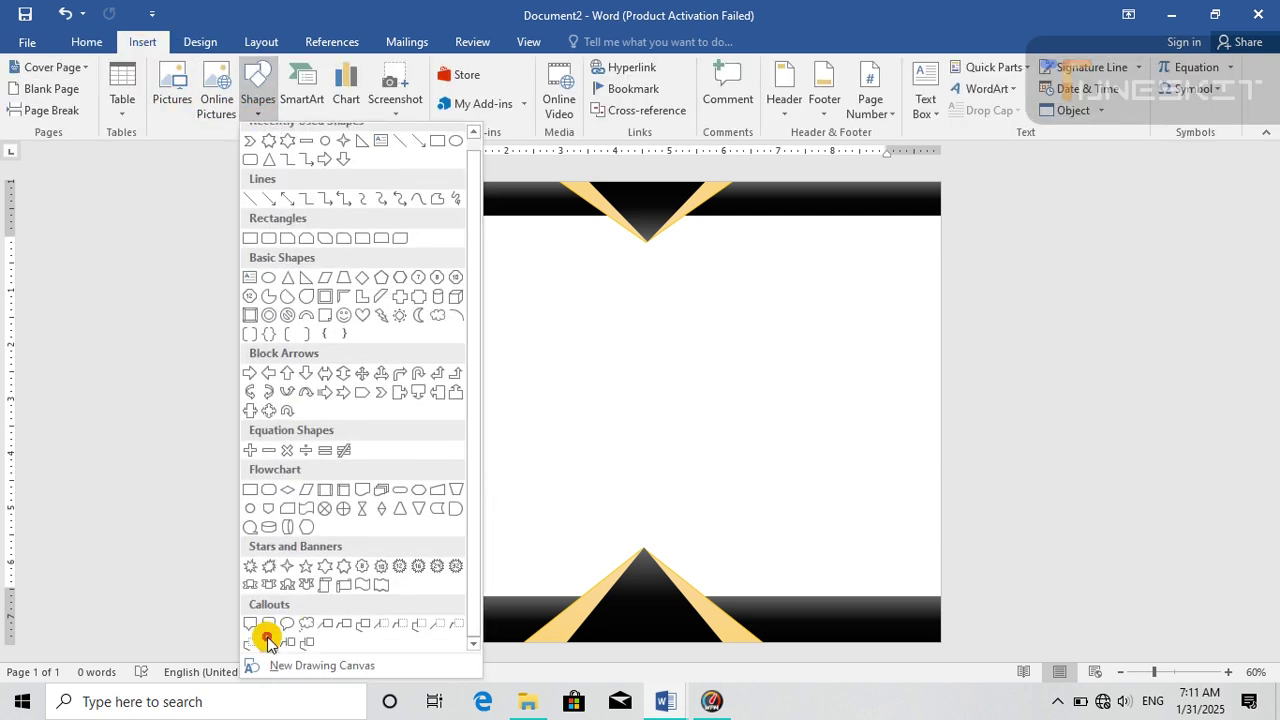
pyautogui.click(343, 567)
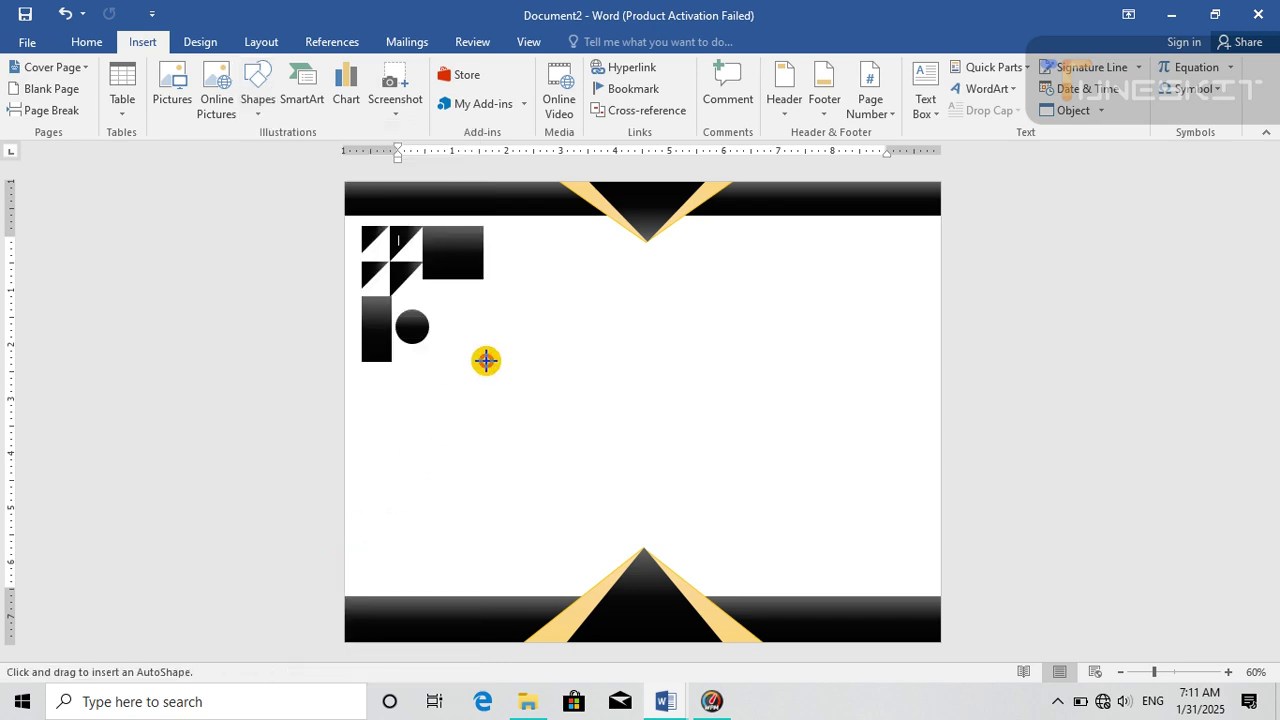
pyautogui.moveTo(508, 316)
pyautogui.mouseDown()
pyautogui.moveTo(570, 373)
pyautogui.moveTo(451, 247)
pyautogui.mouseUp()
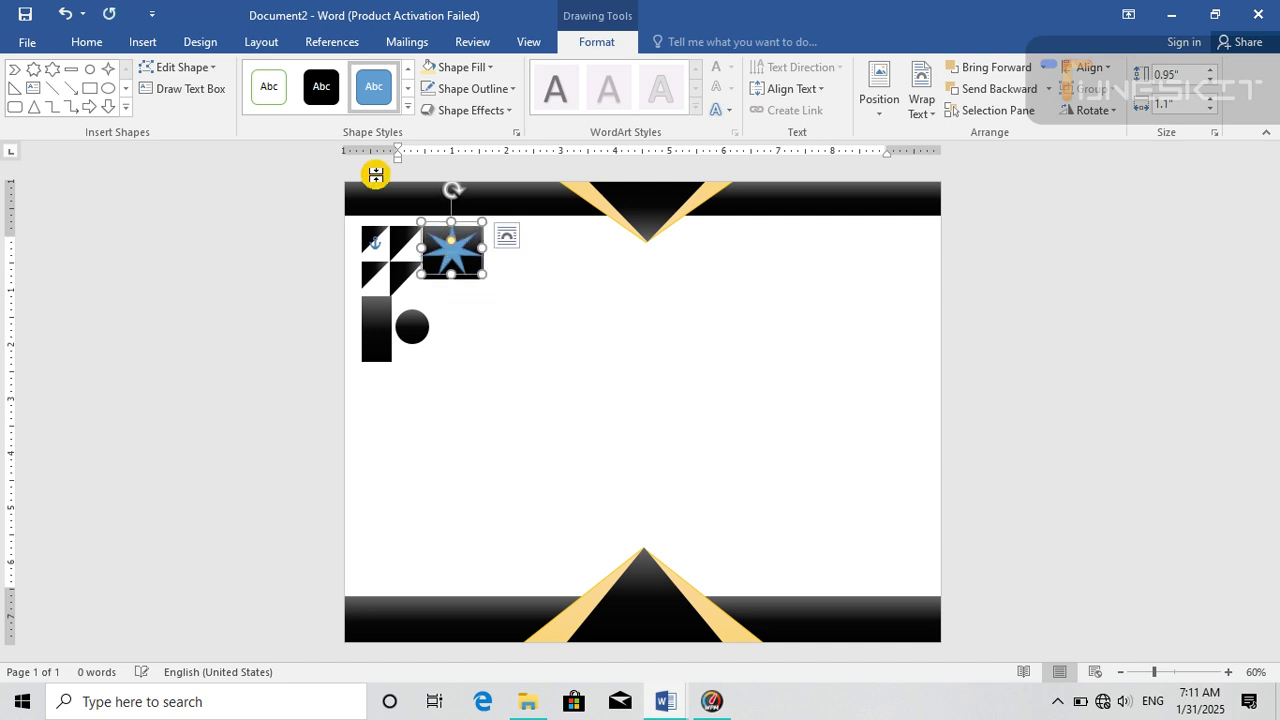
# - Fill the star with a light gold theme color
pyautogui.click(486, 70)
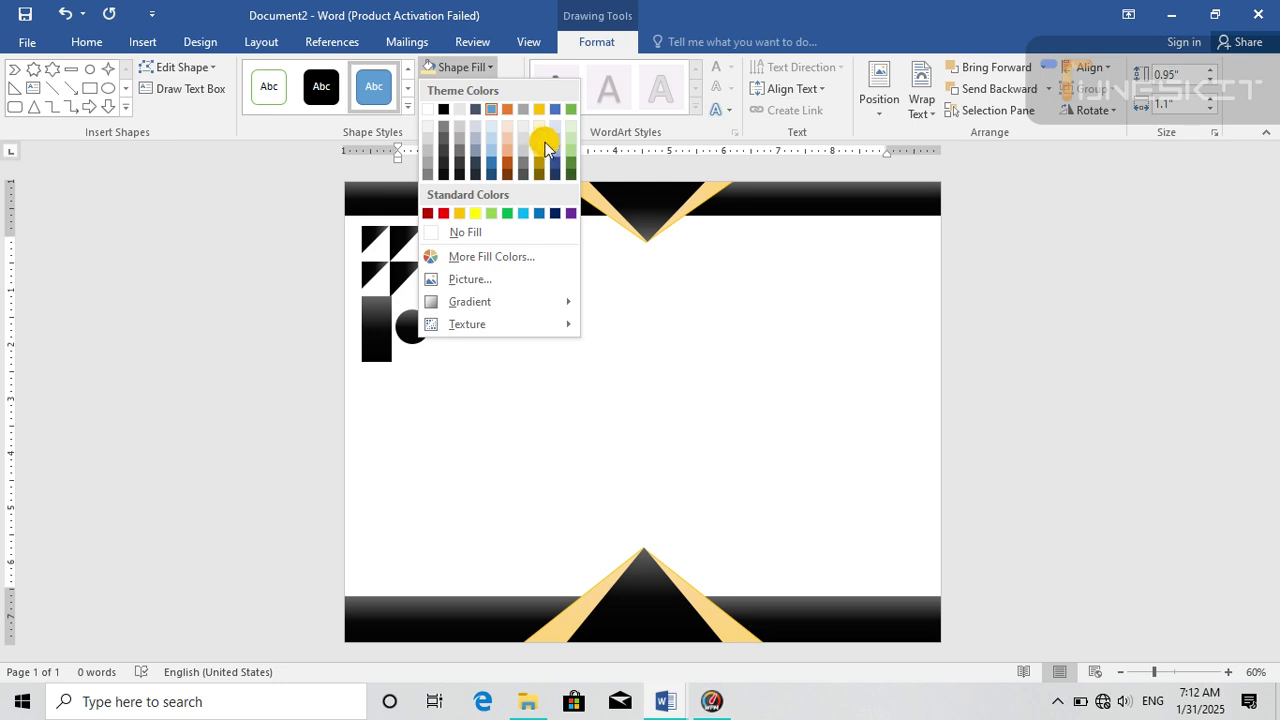
pyautogui.click(538, 147)
pyautogui.click(500, 330)
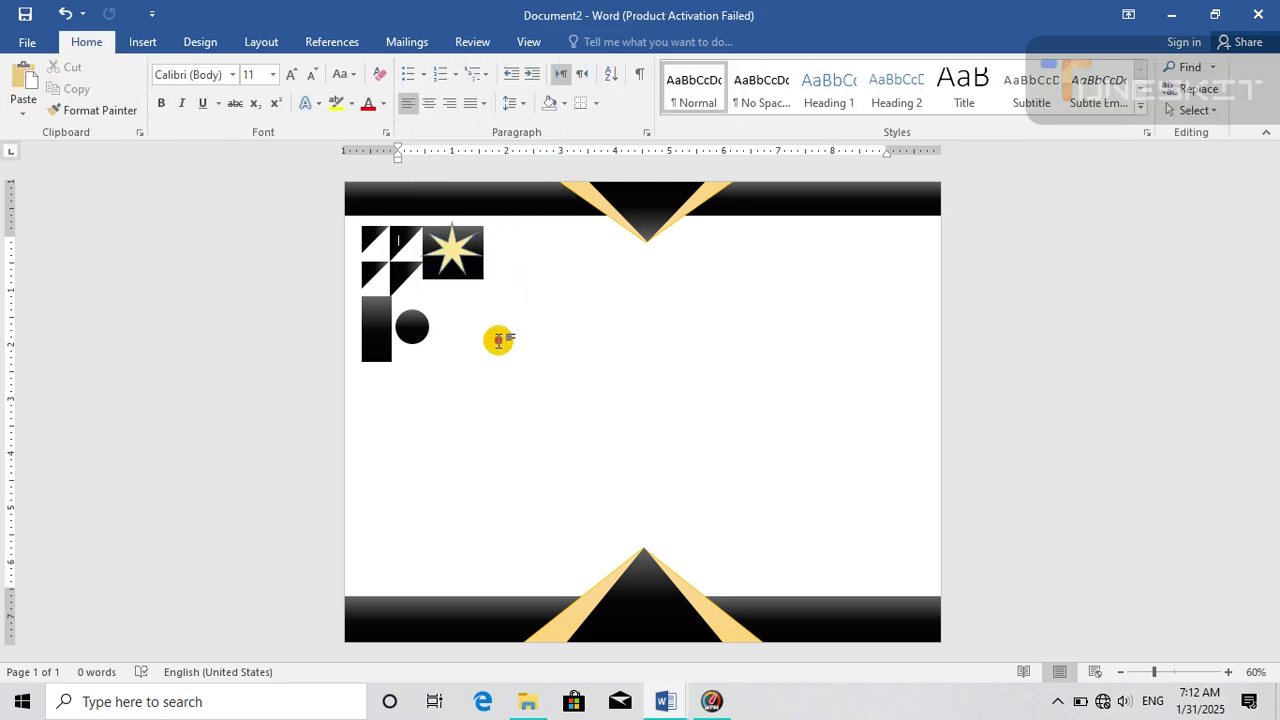
# - Nudge the upright black rectangle and the circle beside it slightly downward
pyautogui.click(375, 344)
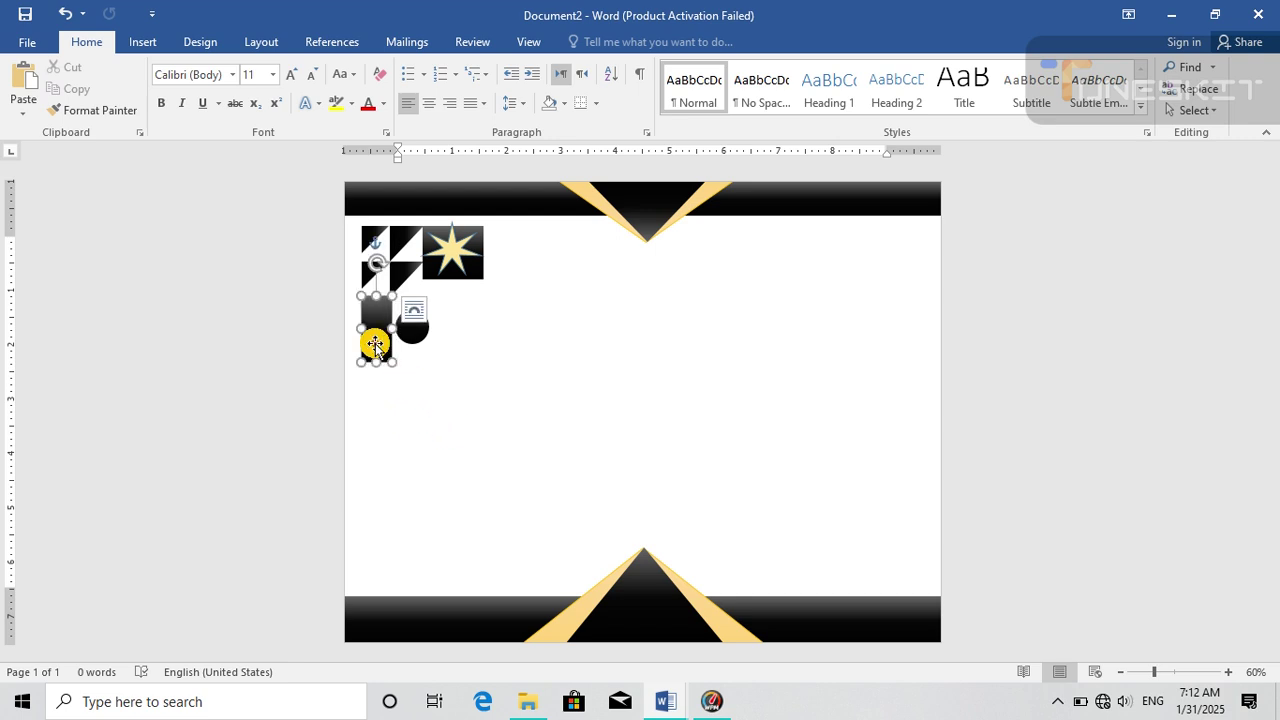
pyautogui.click(416, 348)
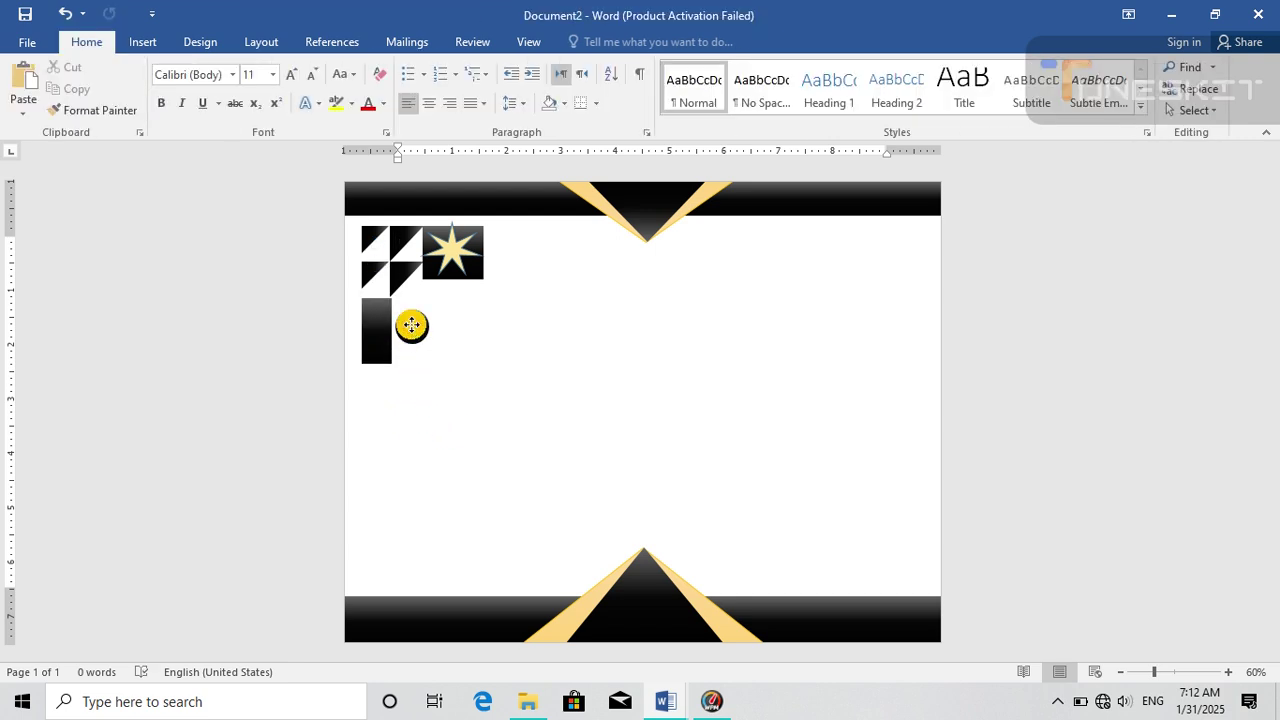
pyautogui.click(411, 325)
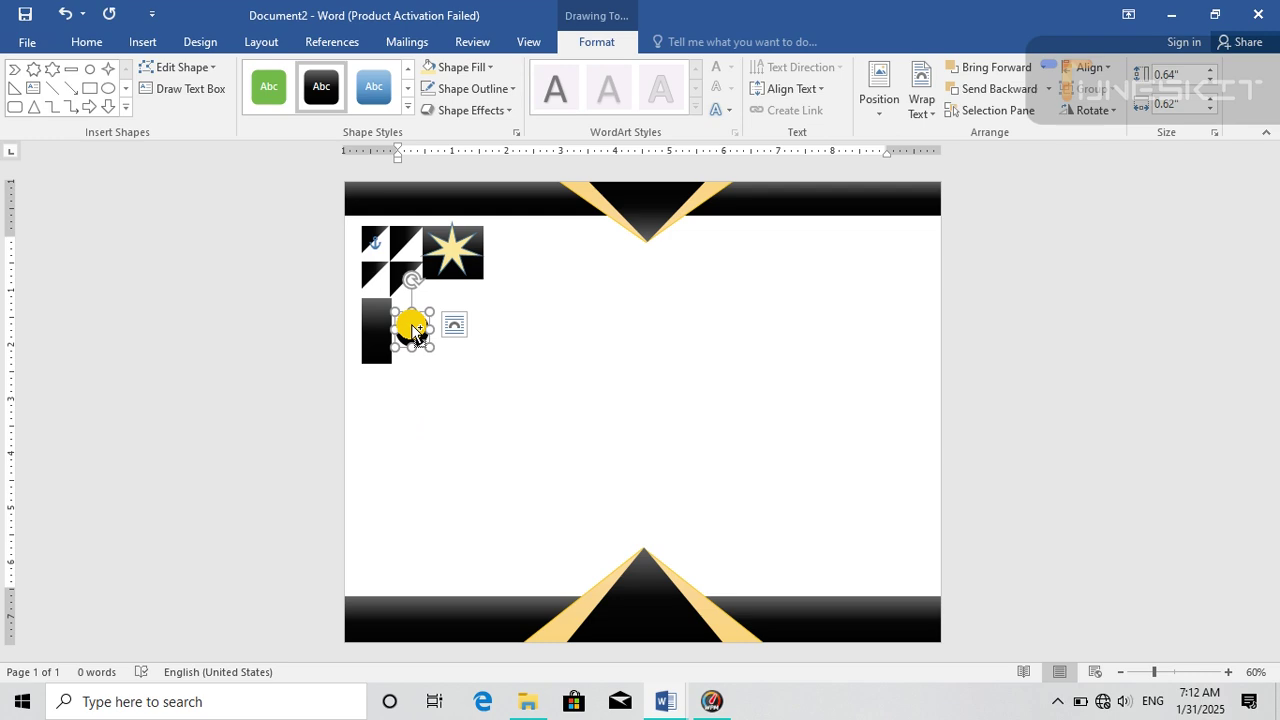
# - Duplicate the black circle and place the copy near the page's lower-right corner, just above the bottom bar
pyautogui.hotkey('ctrl', 'v')
pyautogui.moveTo(421, 343); pyautogui.dragTo(899, 574)
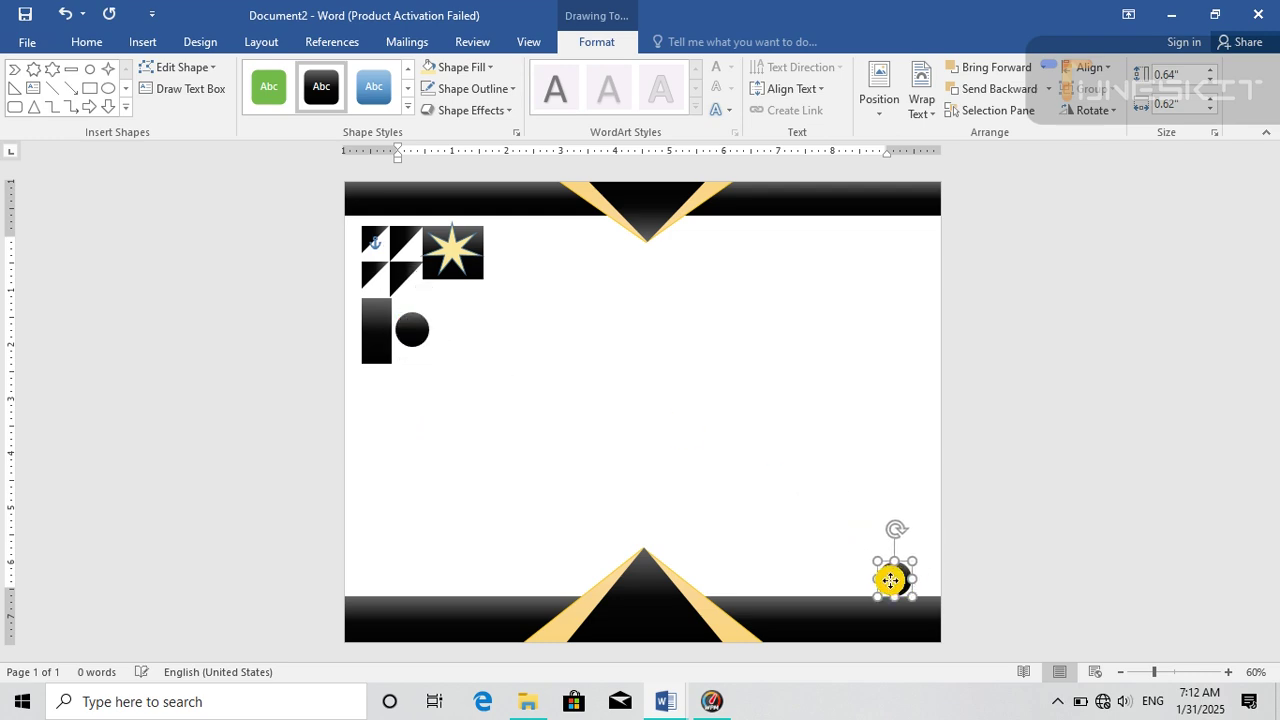
pyautogui.click(714, 449)
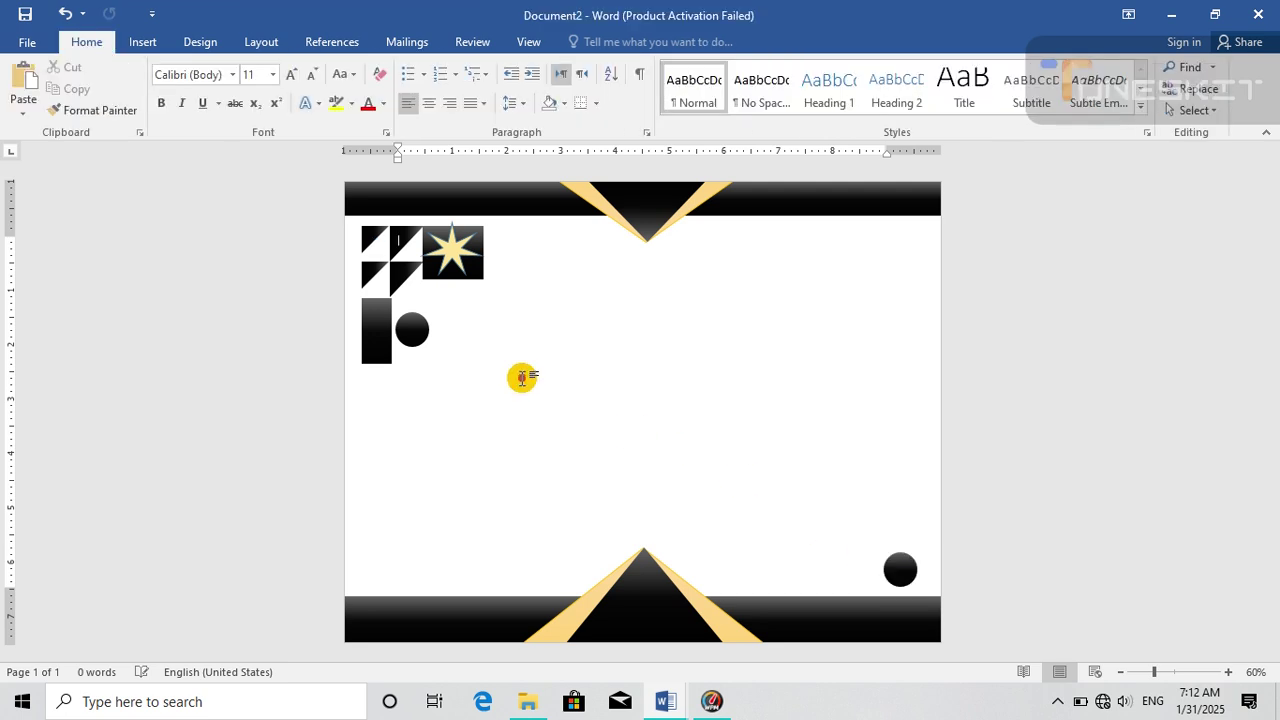
# - Draw a rectangle about 7.5" high by 10.36" wide over the central page area and send it behind all other shapes
pyautogui.click(141, 47)
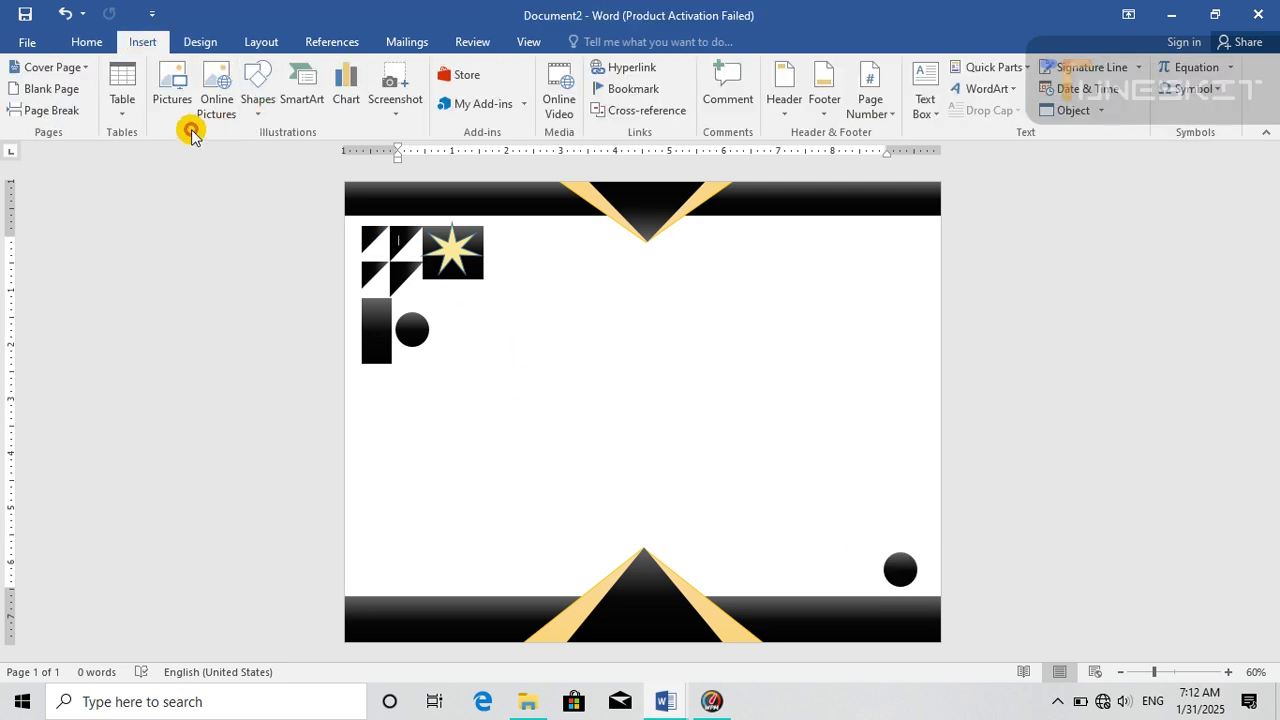
pyautogui.click(256, 100)
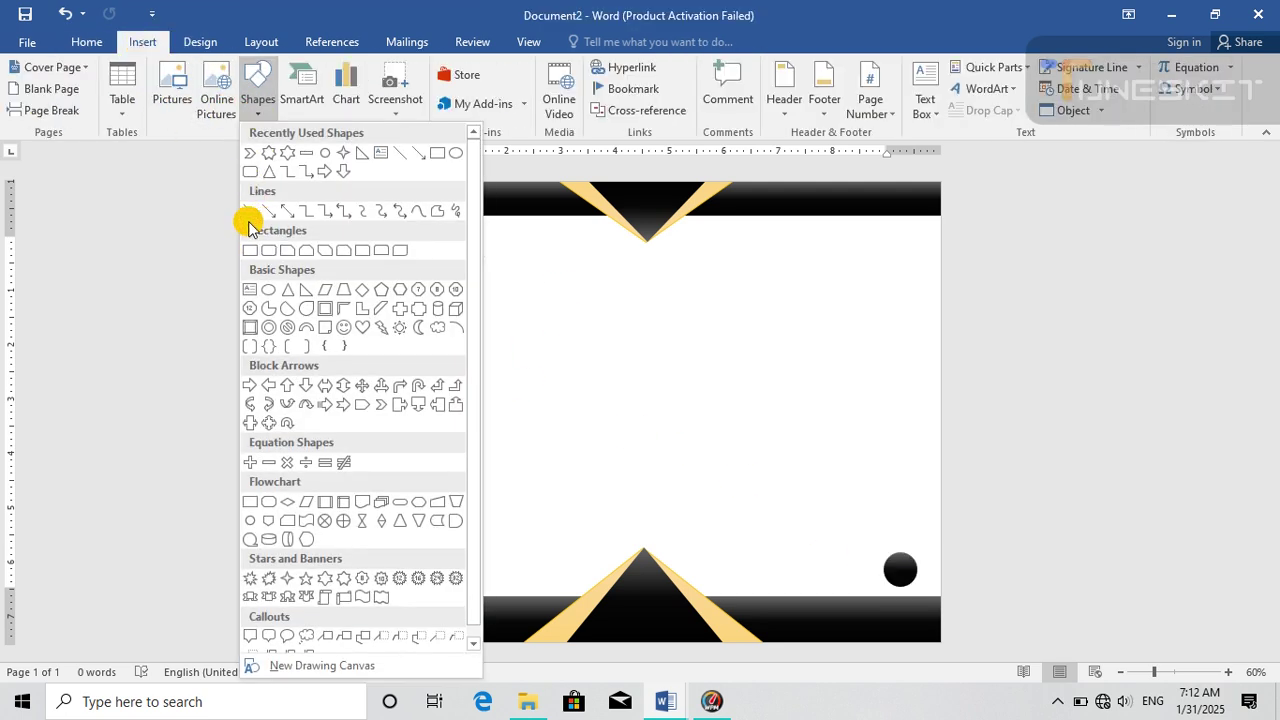
pyautogui.click(251, 248)
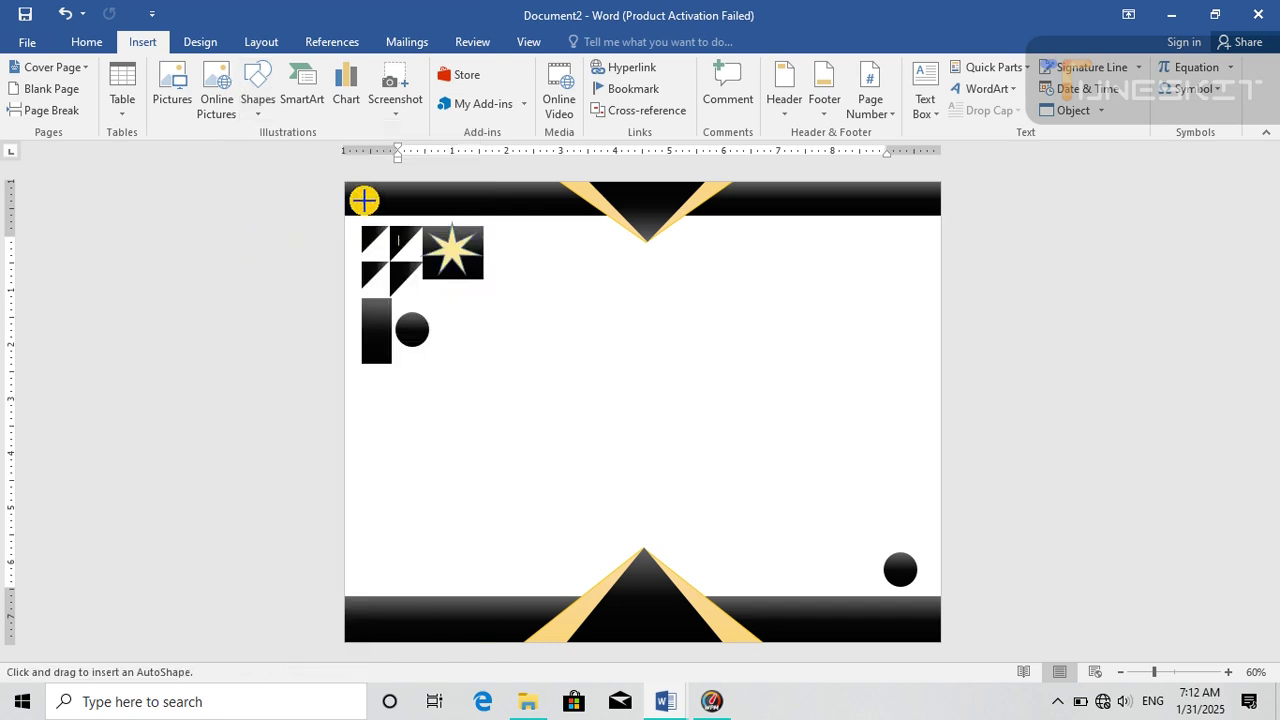
pyautogui.moveTo(364, 201); pyautogui.dragTo(810, 569)
pyautogui.moveTo(905, 591)
pyautogui.mouseDown()
pyautogui.moveTo(943, 598)
pyautogui.moveTo(918, 603)
pyautogui.moveTo(927, 608)
pyautogui.mouseUp()
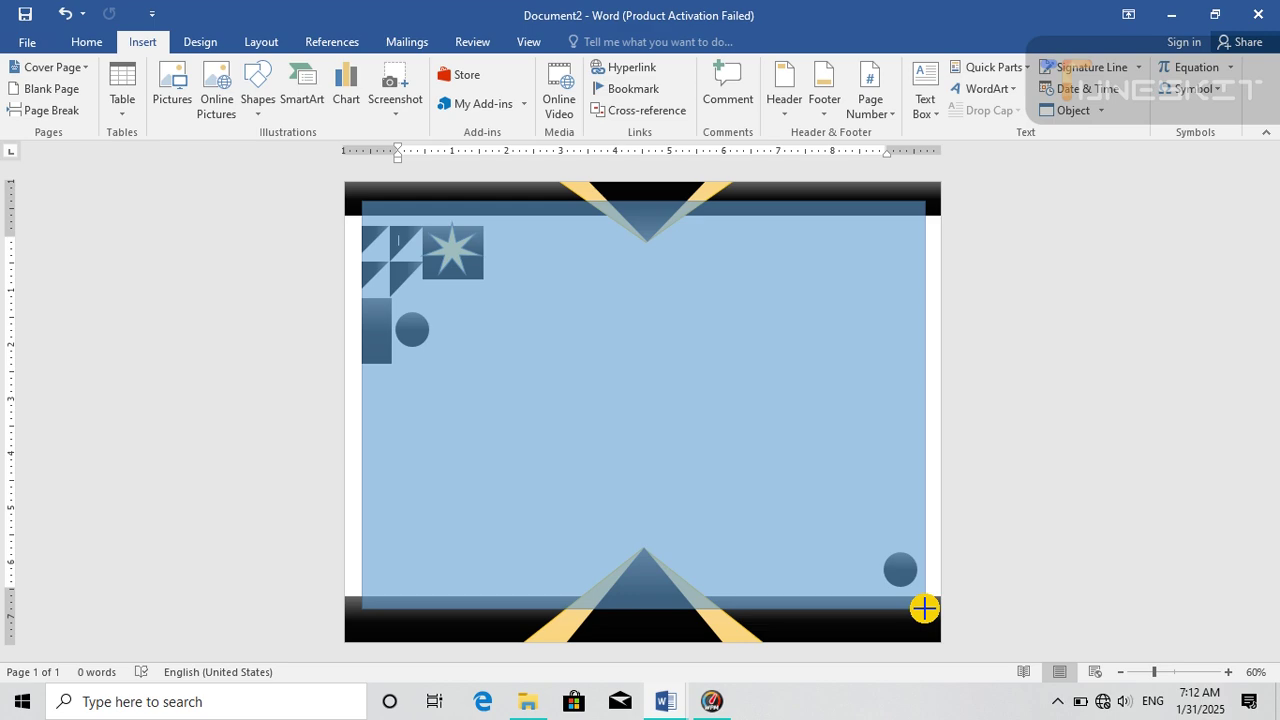
pyautogui.moveTo(924, 608); pyautogui.dragTo(924, 607)
pyautogui.rightClick(646, 452)
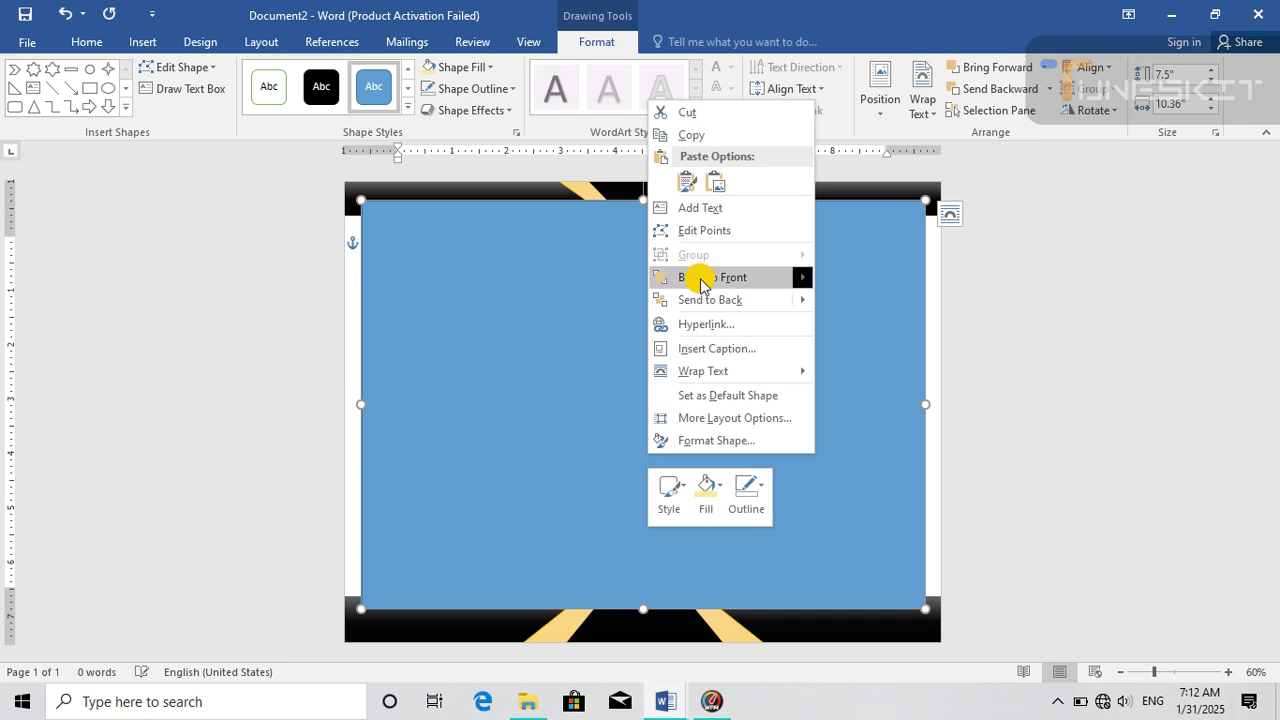
pyautogui.moveTo(714, 300)
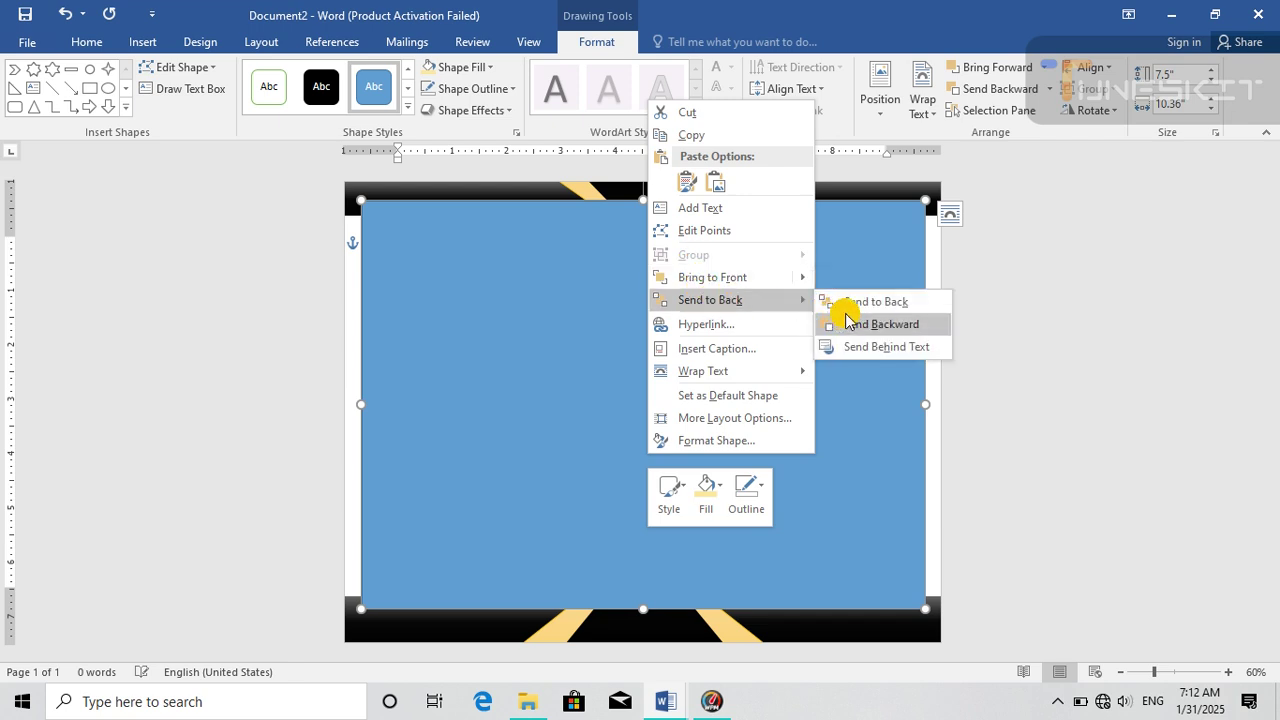
pyautogui.click(843, 303)
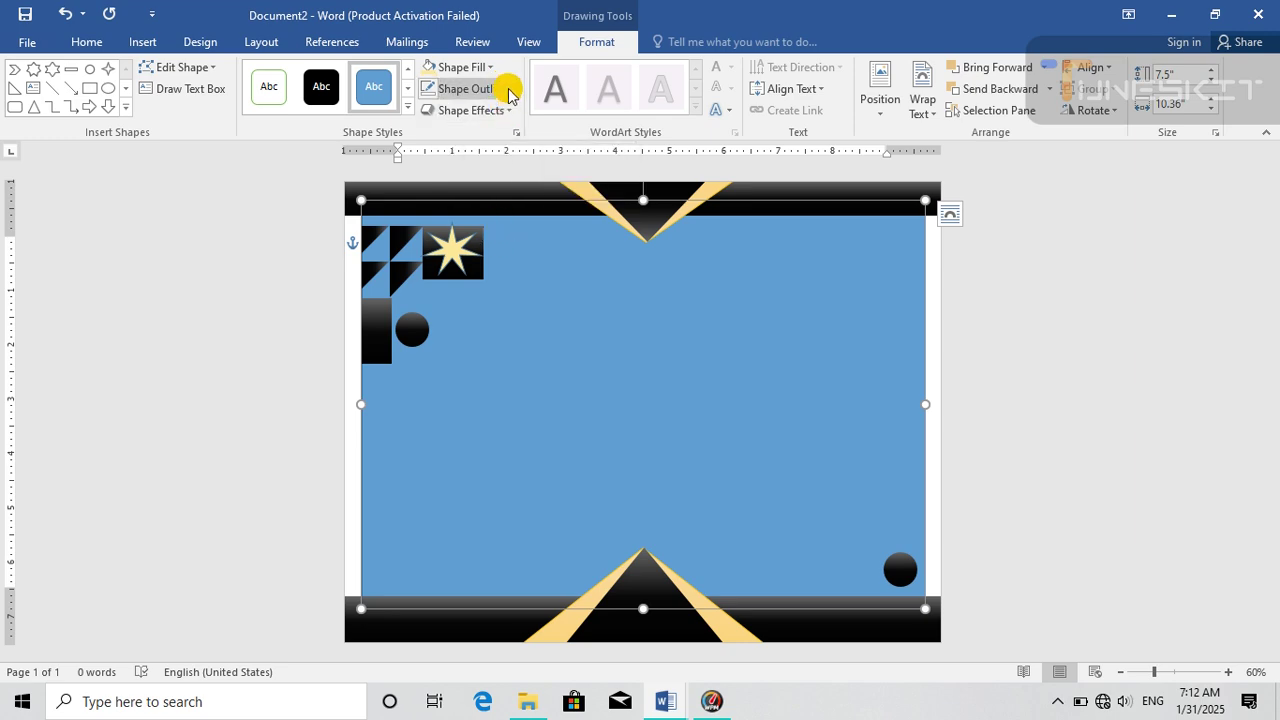
# - Fill the large background rectangle with the lightest gray theme color and remove its outline
pyautogui.click(487, 68)
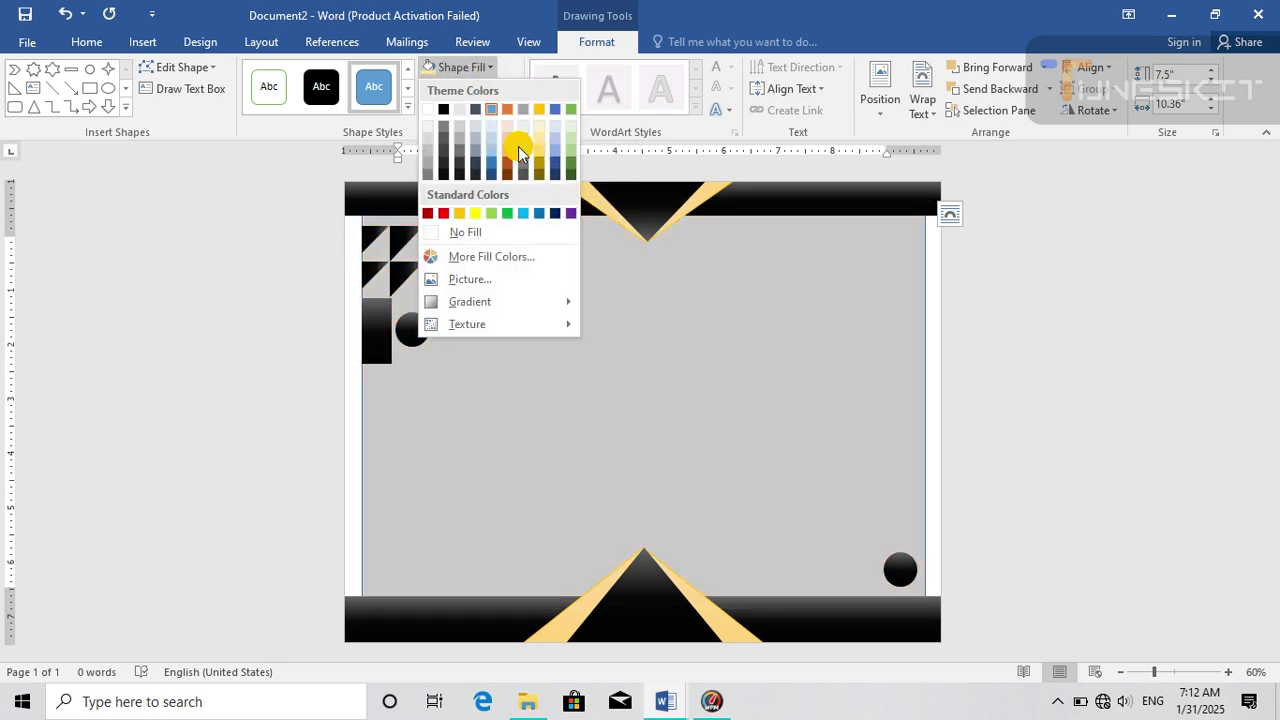
pyautogui.click(425, 128)
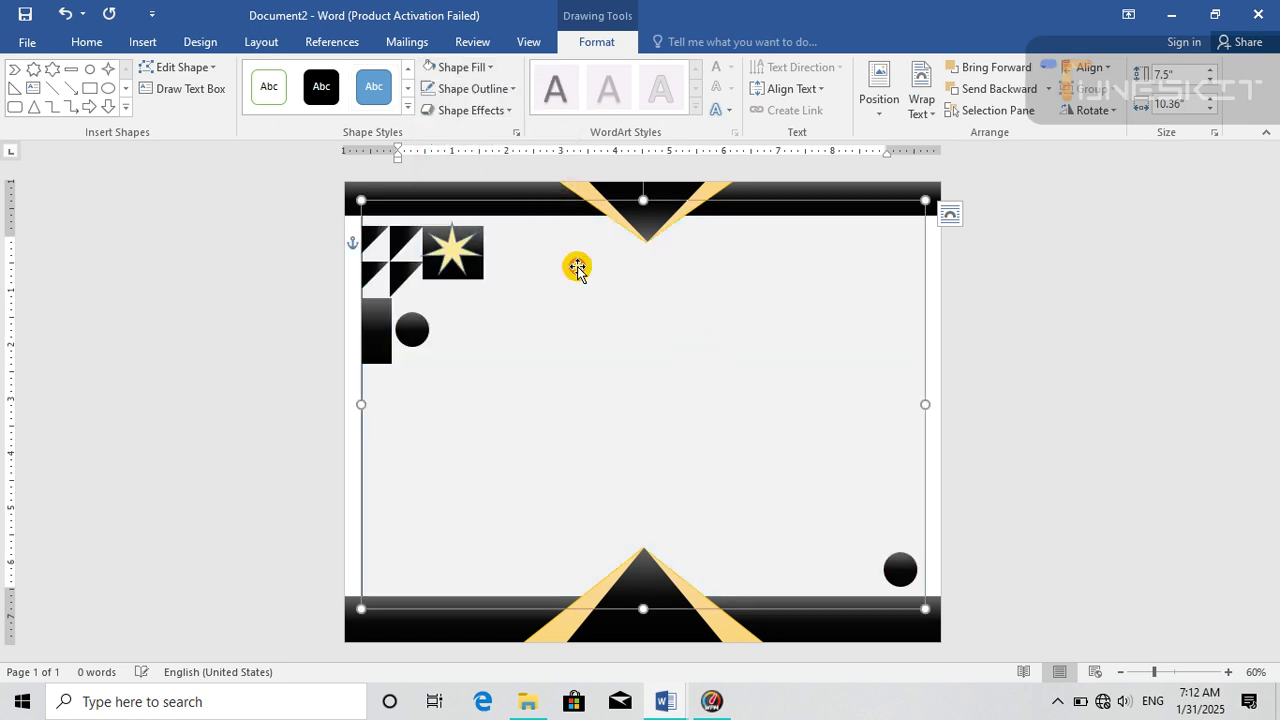
pyautogui.click(460, 89)
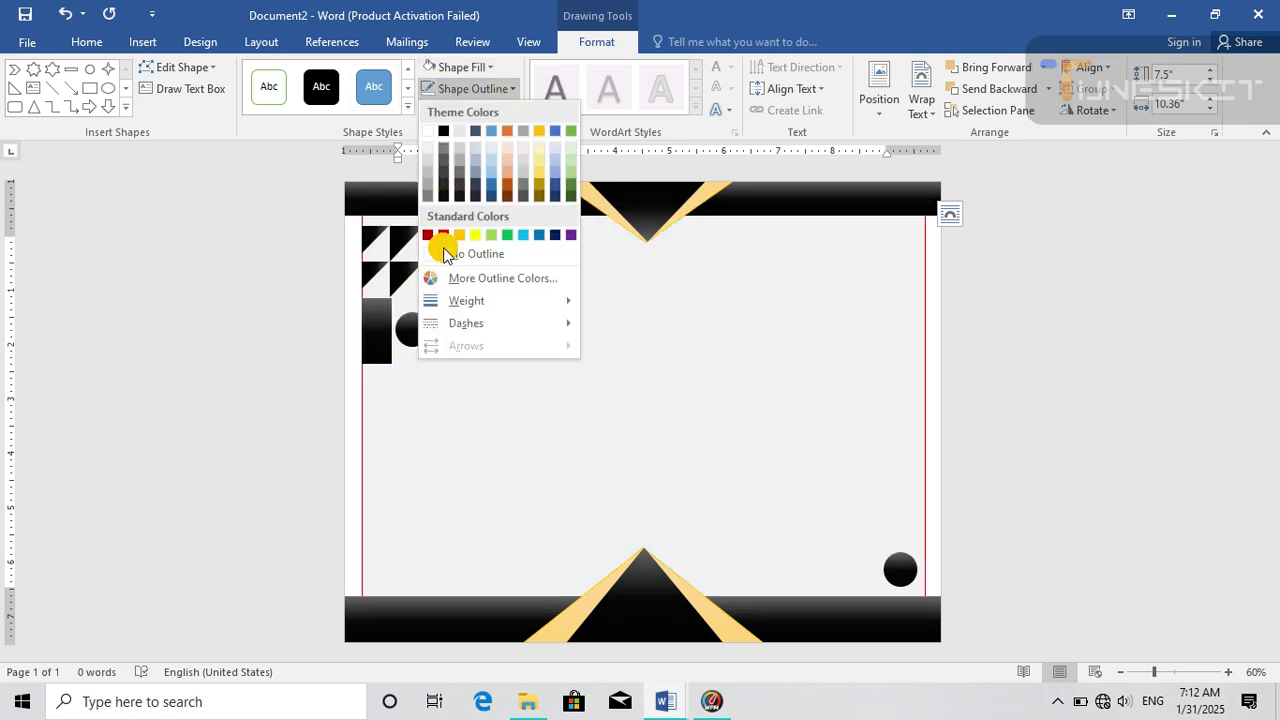
pyautogui.click(443, 252)
pyautogui.click(946, 420)
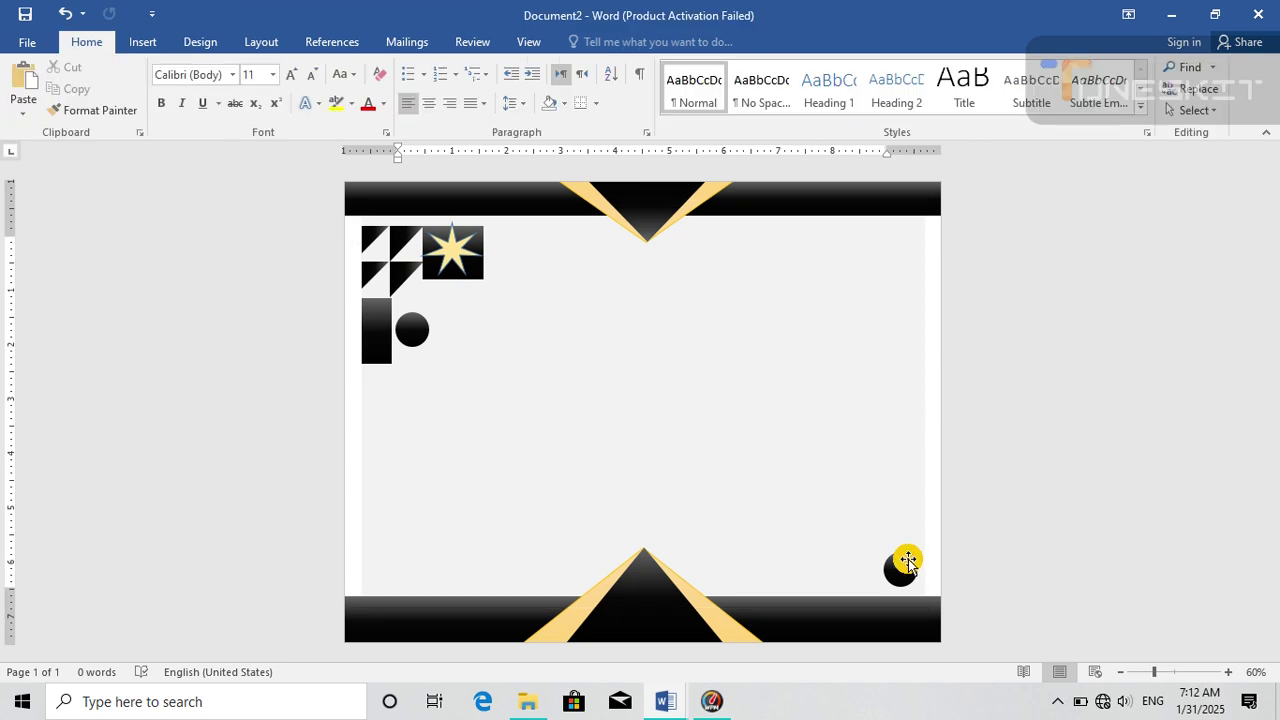
# - Shrink the lower-right circle to about 0.52" by 0.53" and the circle beside the upright rectangle to a similar size
pyautogui.click(906, 564)
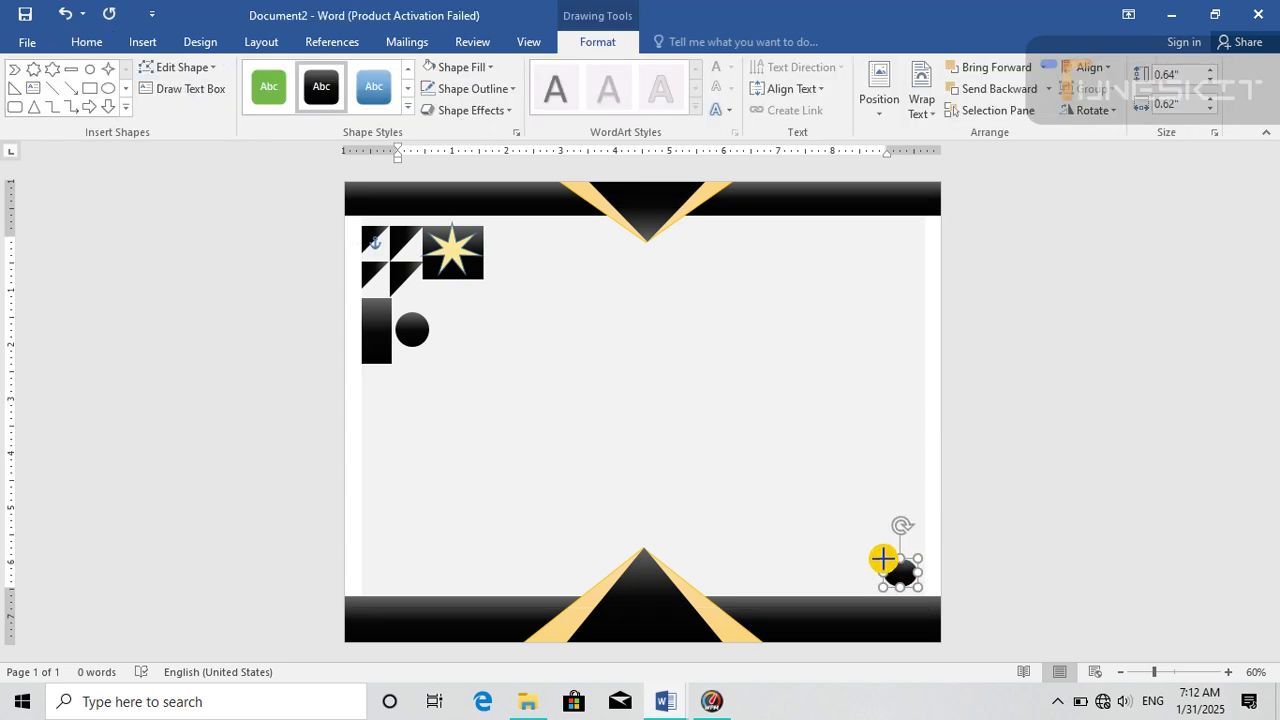
pyautogui.click(829, 566)
pyautogui.click(903, 574)
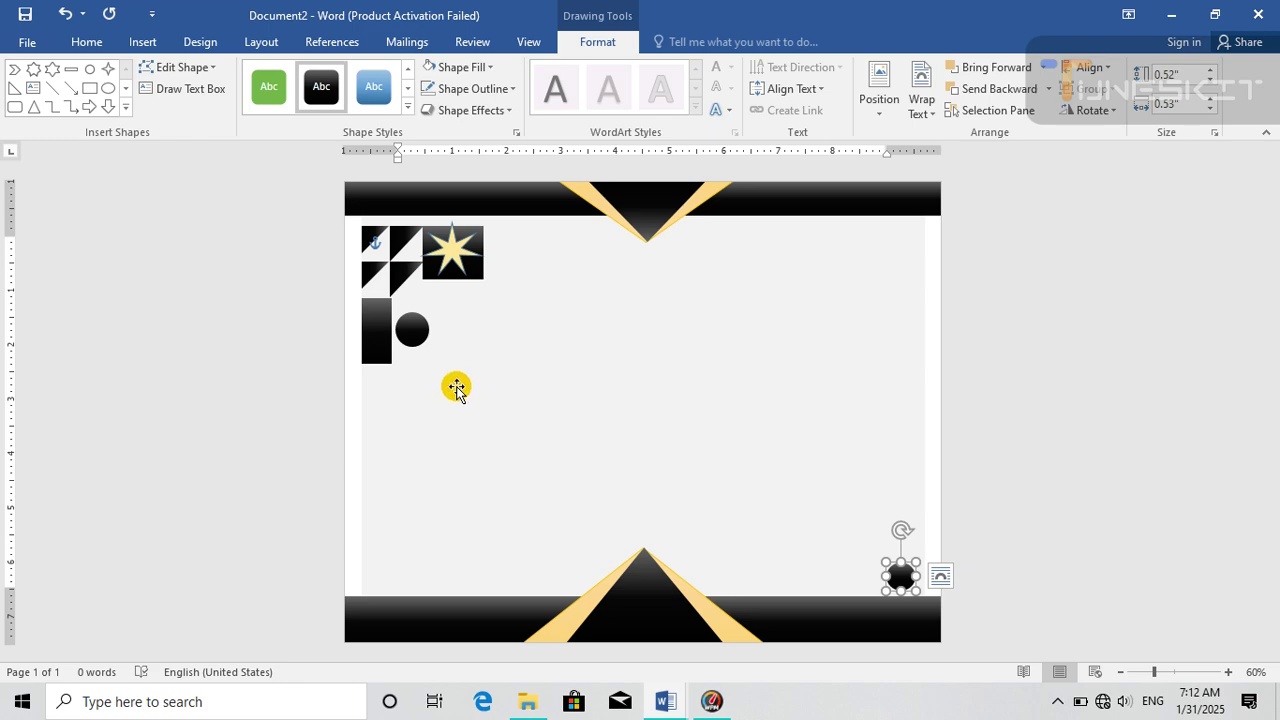
pyautogui.click(413, 335)
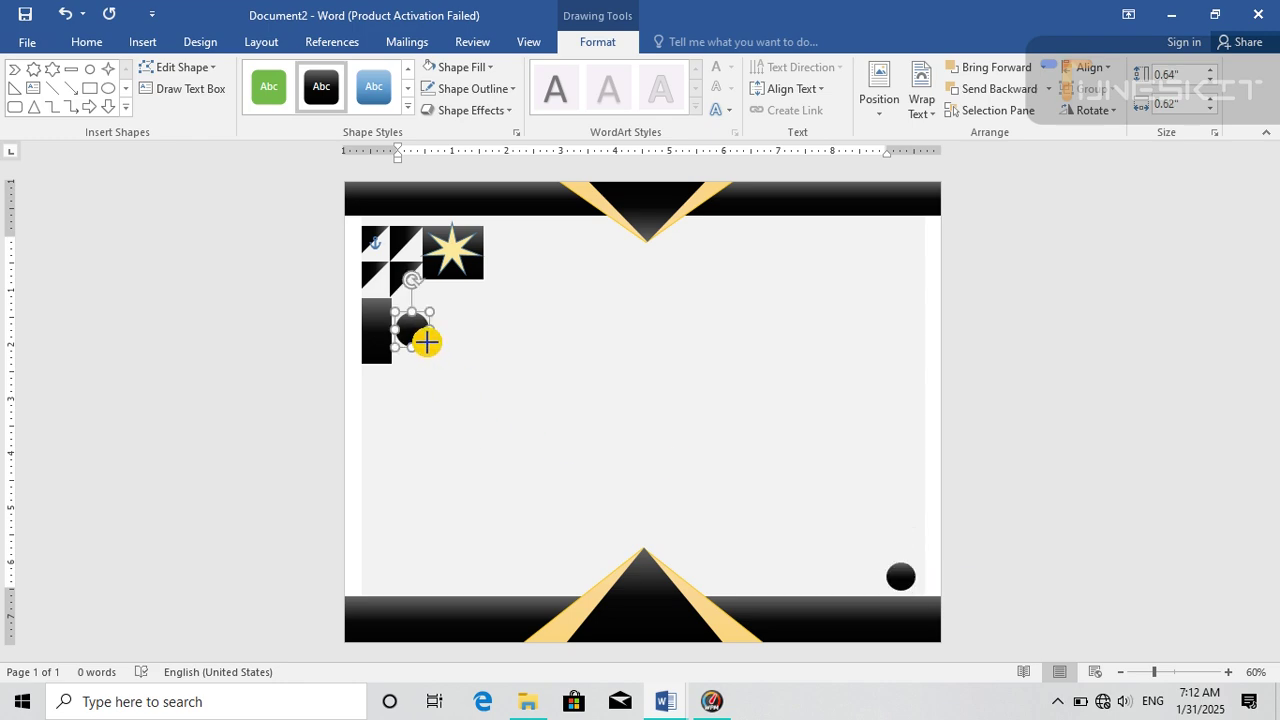
pyautogui.click(461, 363)
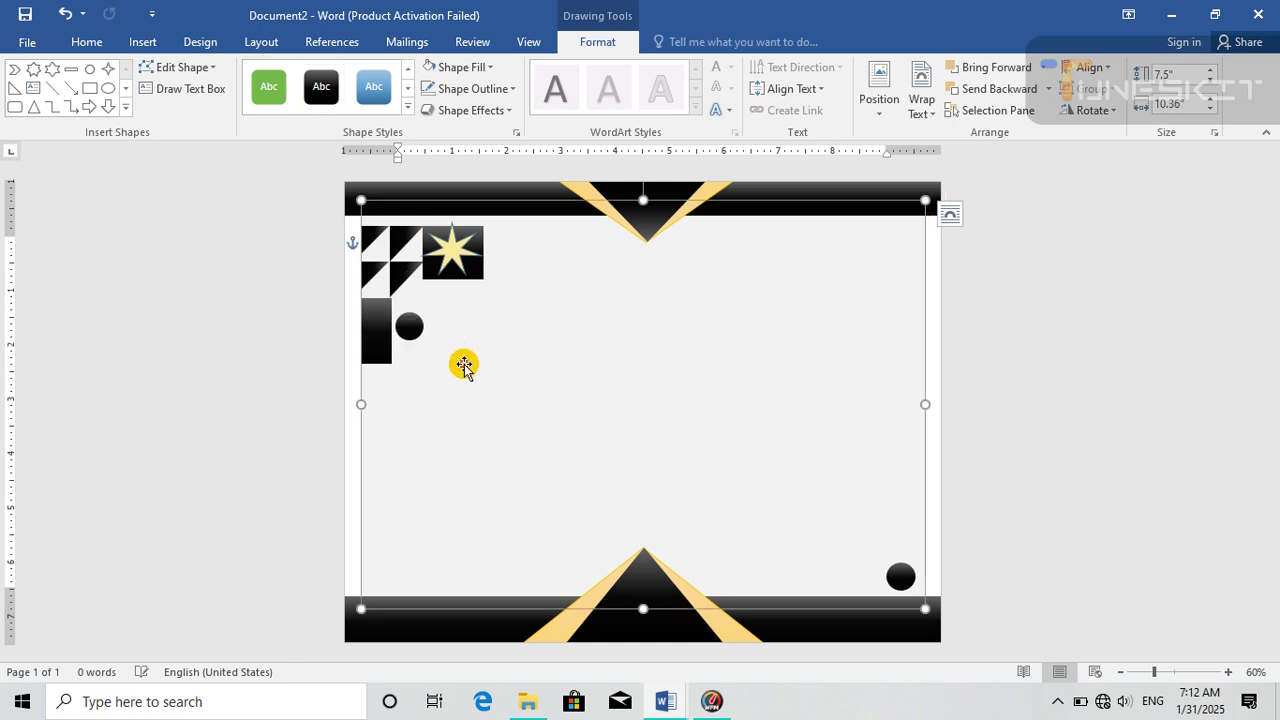
# - Remove the outline from the gold star
pyautogui.click(461, 242)
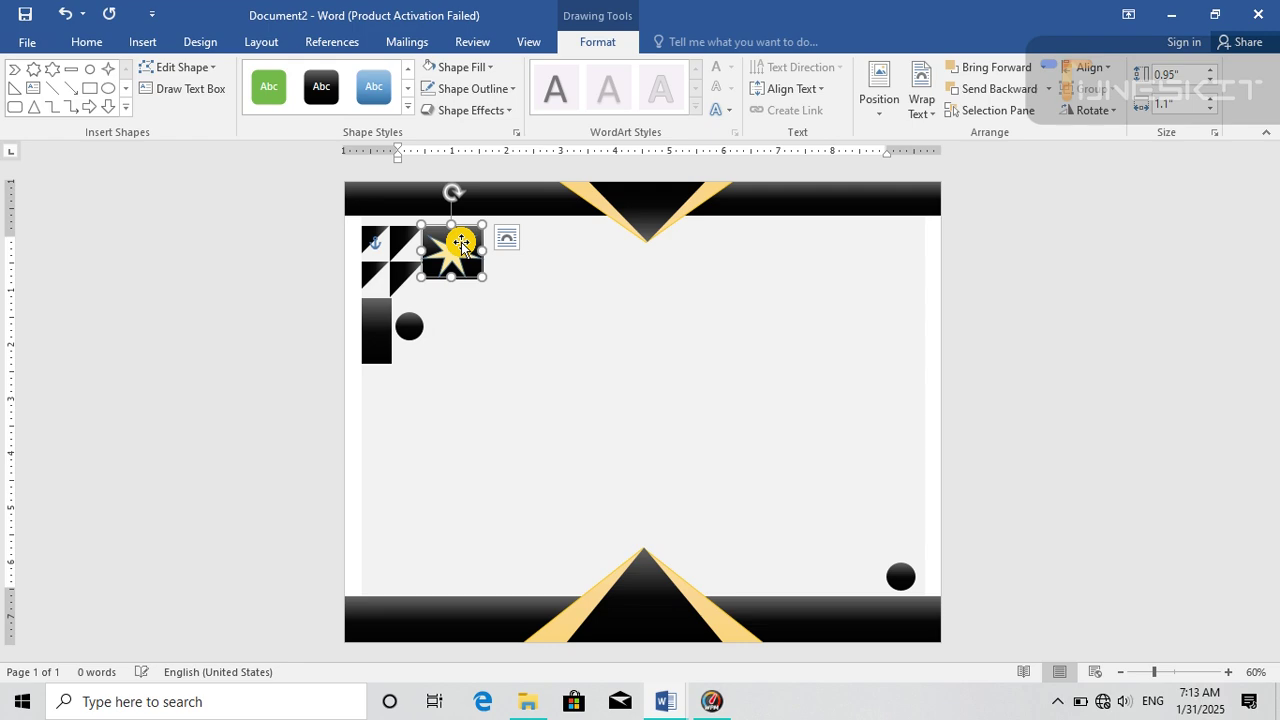
pyautogui.click(511, 88)
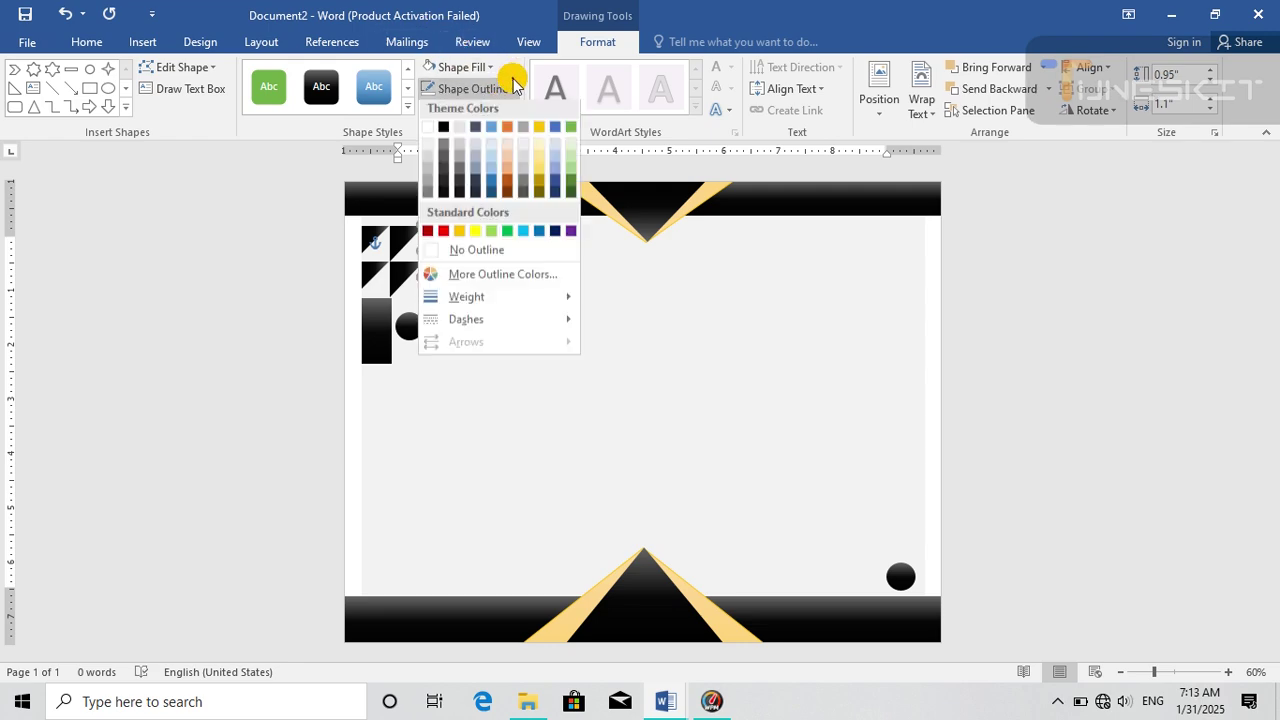
pyautogui.click(434, 252)
pyautogui.click(514, 285)
pyautogui.click(460, 266)
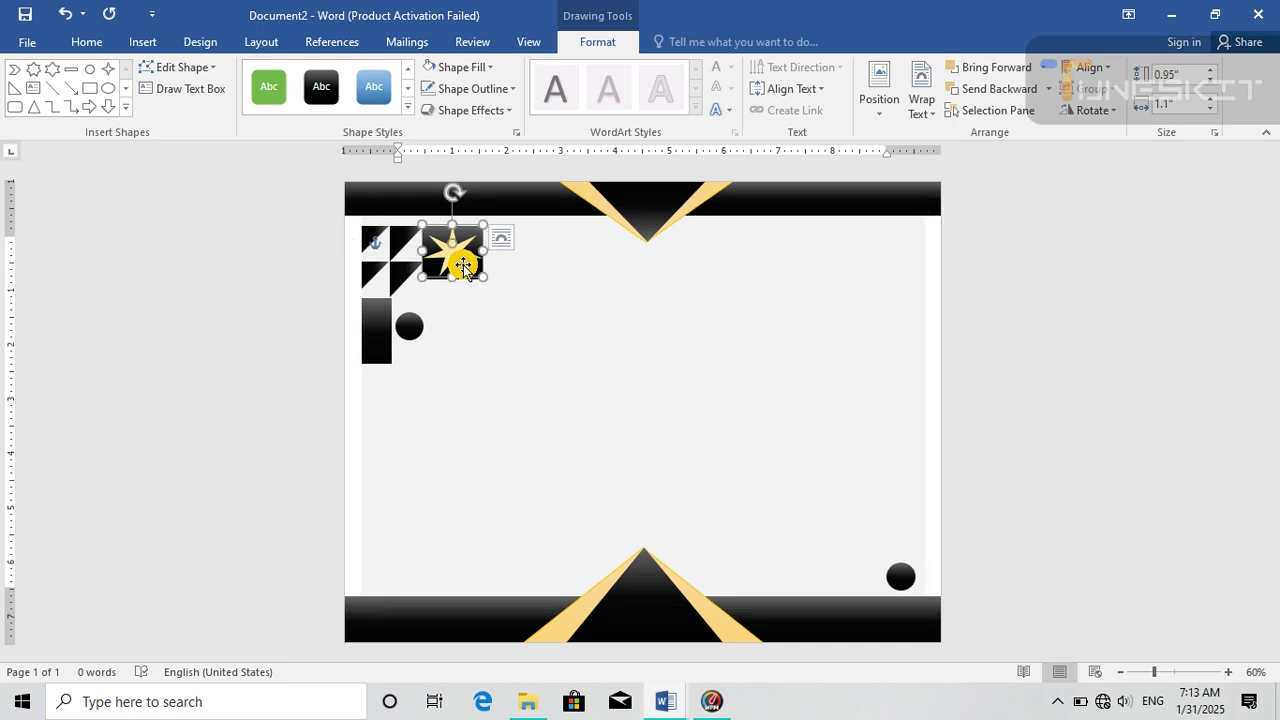
pyautogui.click(466, 337)
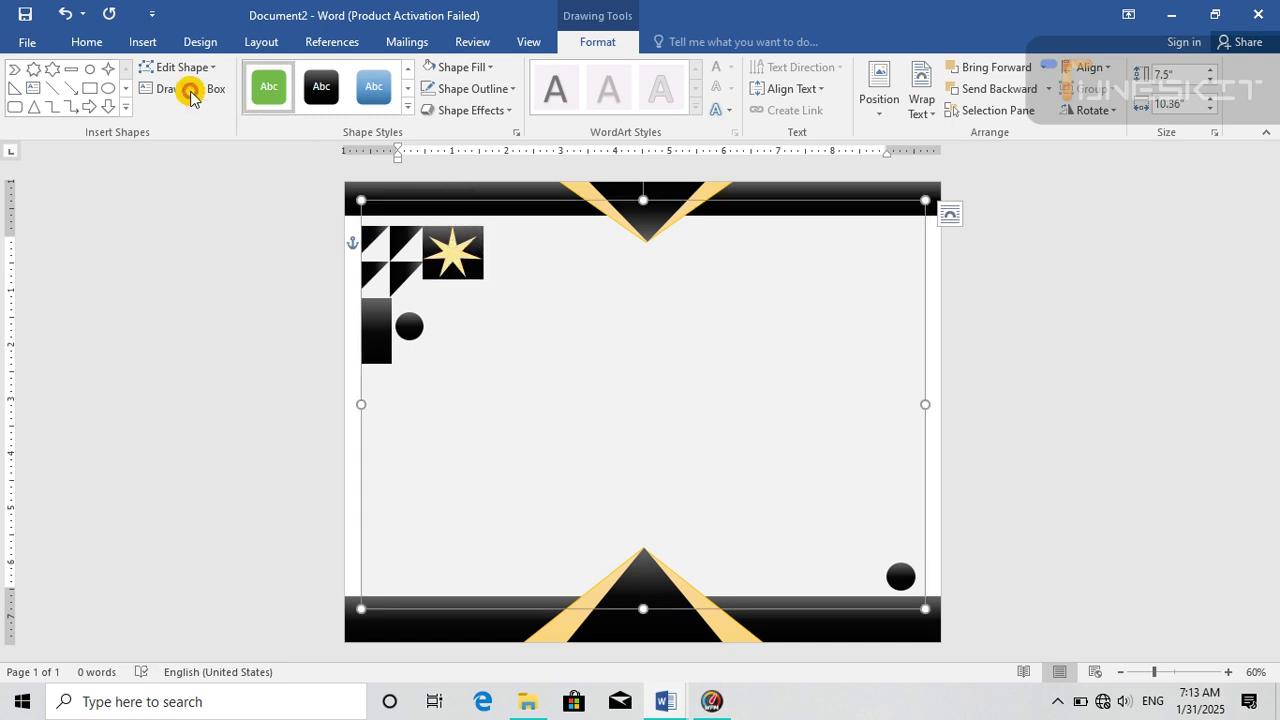
# - Draw a thin minus-shaped bar about 0.26" by 3.09" in the page's middle and rotate it upright
pyautogui.click(70, 70)
pyautogui.moveTo(521, 362); pyautogui.dragTo(663, 362)
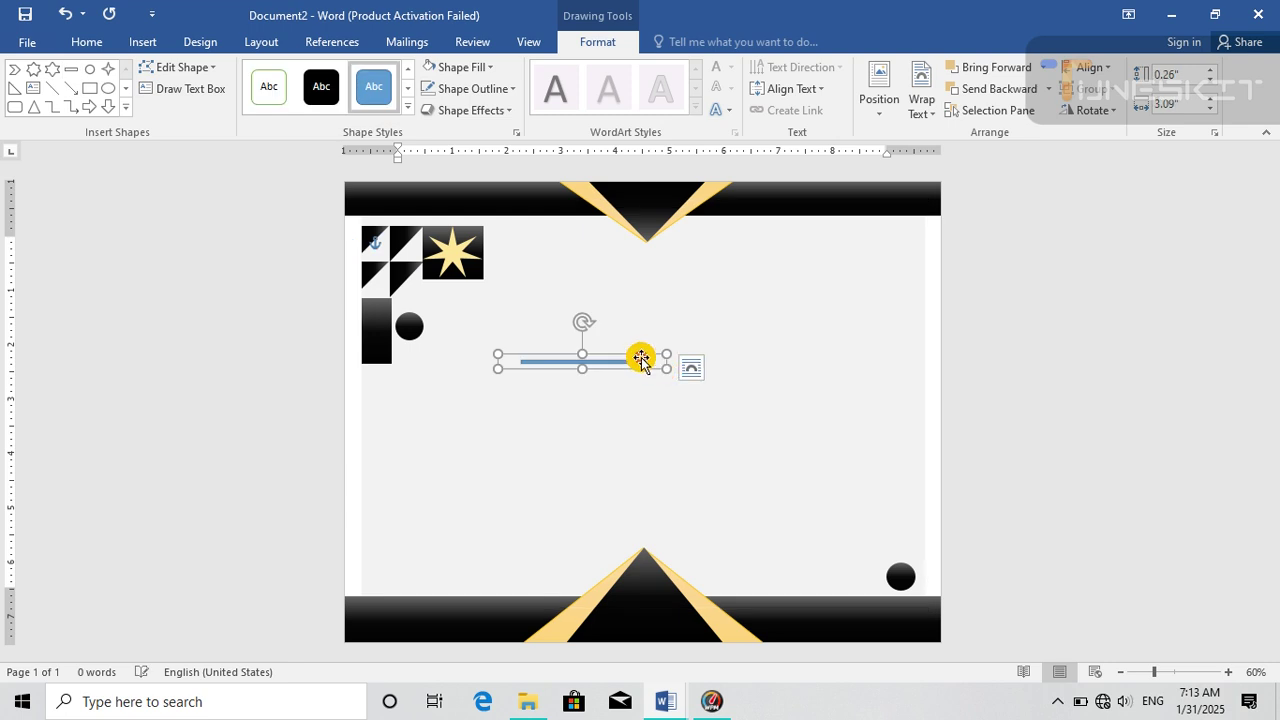
pyautogui.moveTo(583, 320)
pyautogui.mouseDown()
pyautogui.moveTo(560, 371)
pyautogui.moveTo(543, 363)
pyautogui.mouseUp()
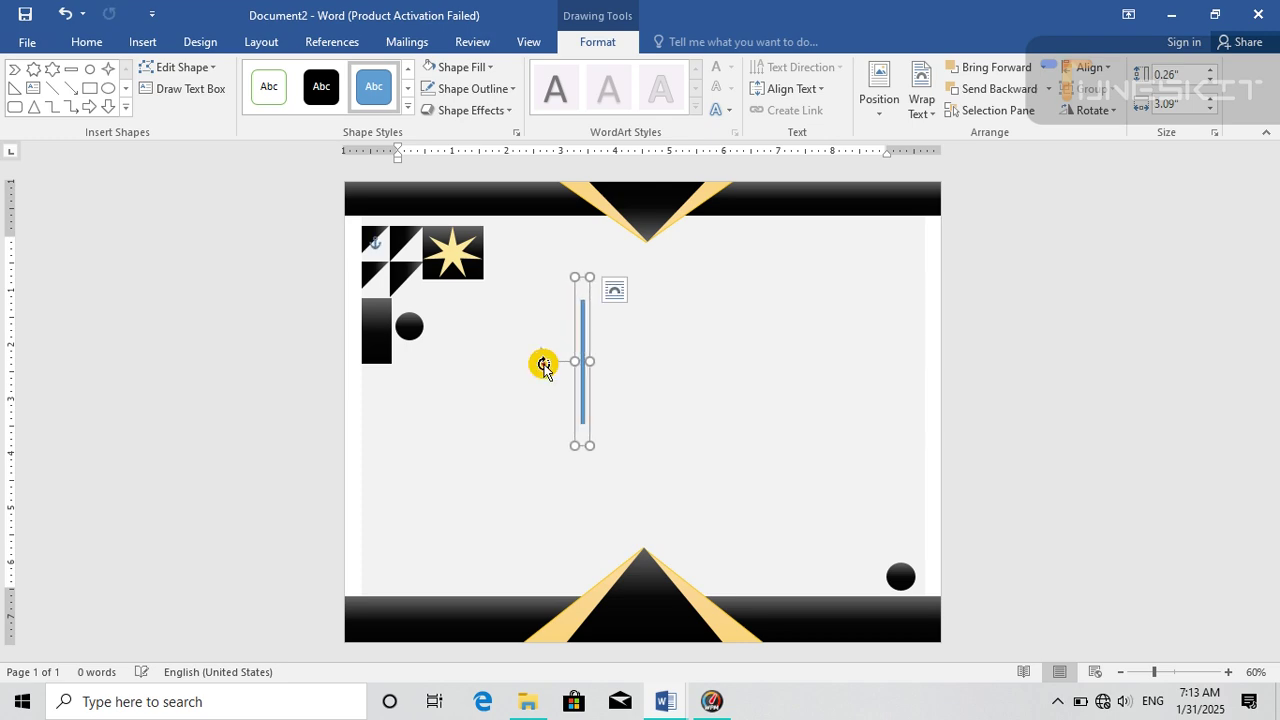
# - Remove the thin bar's outline and apply the black gradient preset shape style
pyautogui.click(506, 88)
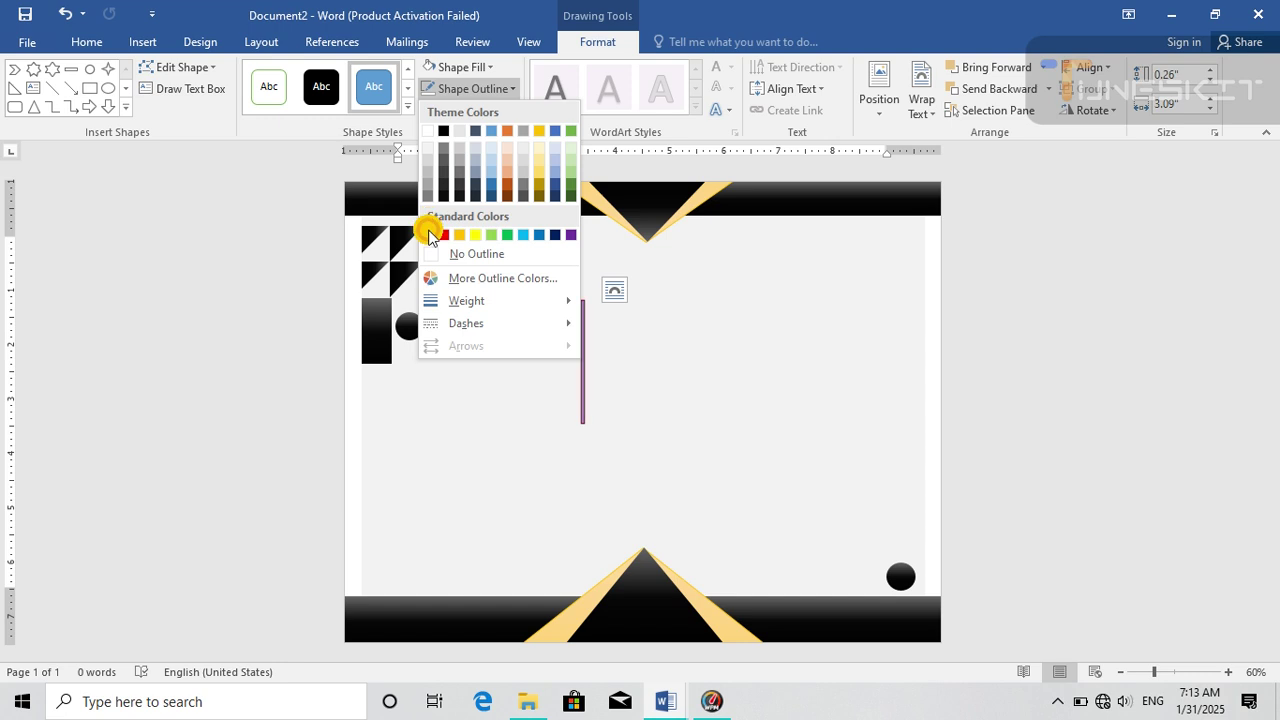
pyautogui.click(440, 253)
pyautogui.click(407, 106)
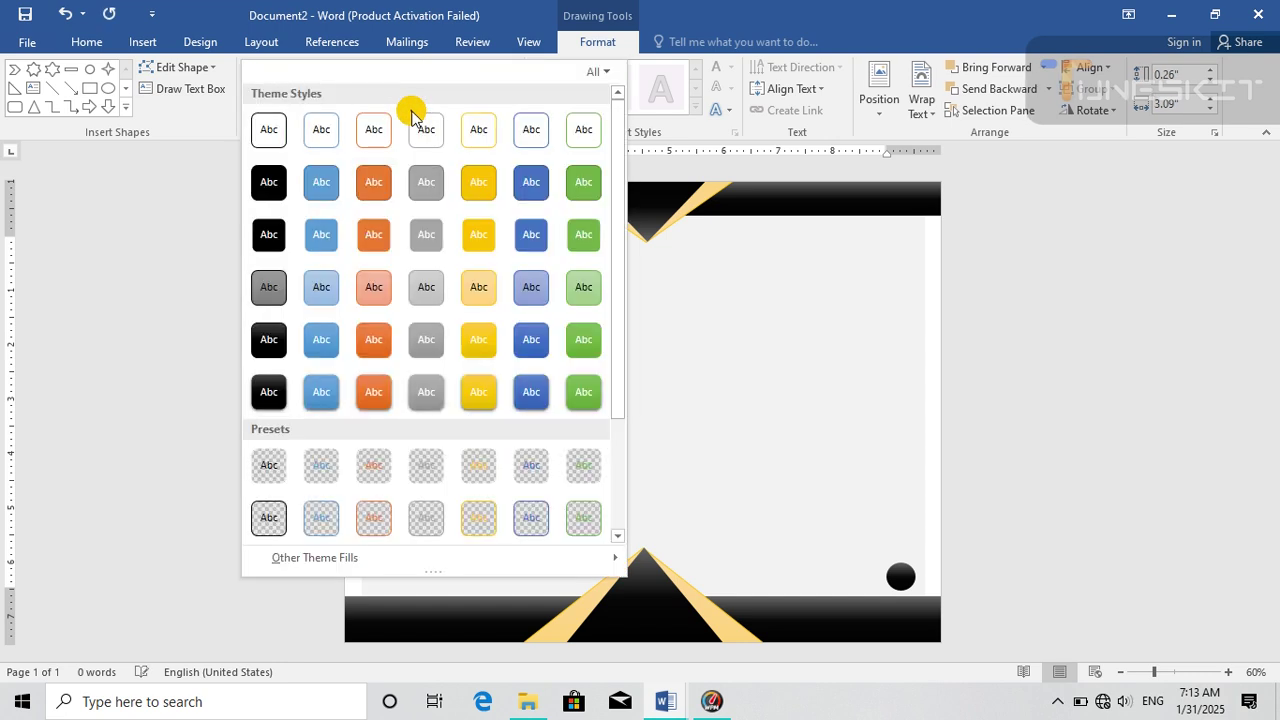
pyautogui.scroll(-3, 626, 446)
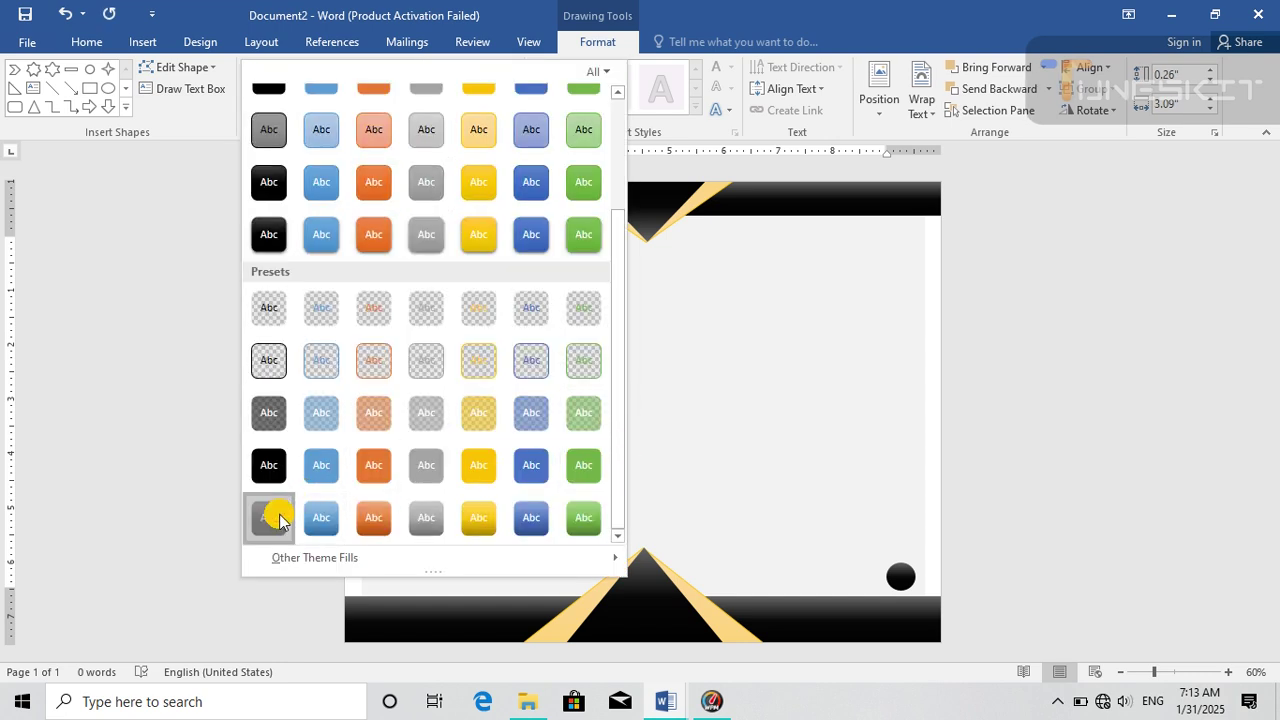
pyautogui.click(278, 520)
# - Place the thin upright bar directly below the upright black rectangle, along the gray panel's left edge
pyautogui.moveTo(580, 331); pyautogui.dragTo(365, 398)
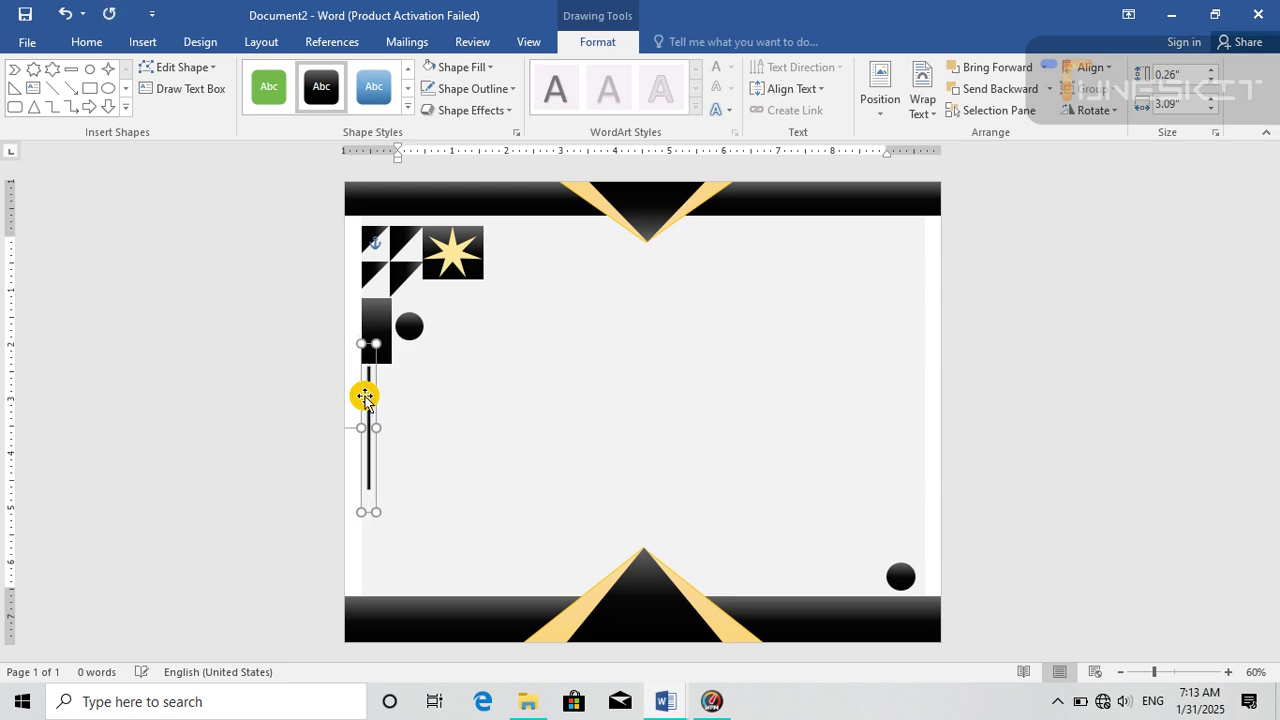
pyautogui.press('Left')
pyautogui.press('Left')
pyautogui.press('Left')
pyautogui.press('Left')
pyautogui.press('Left')
pyautogui.press('Up')
pyautogui.press('Left')
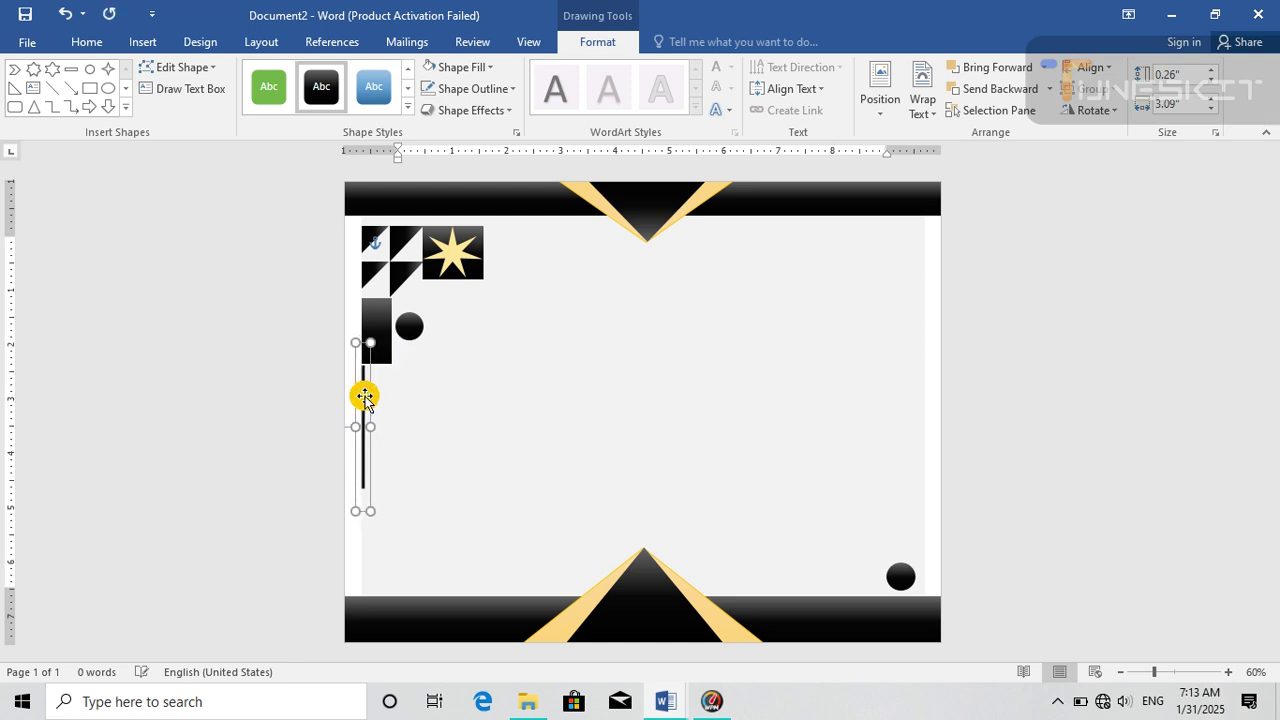
pyautogui.press('Left')
pyautogui.press('Right')
pyautogui.press('Right')
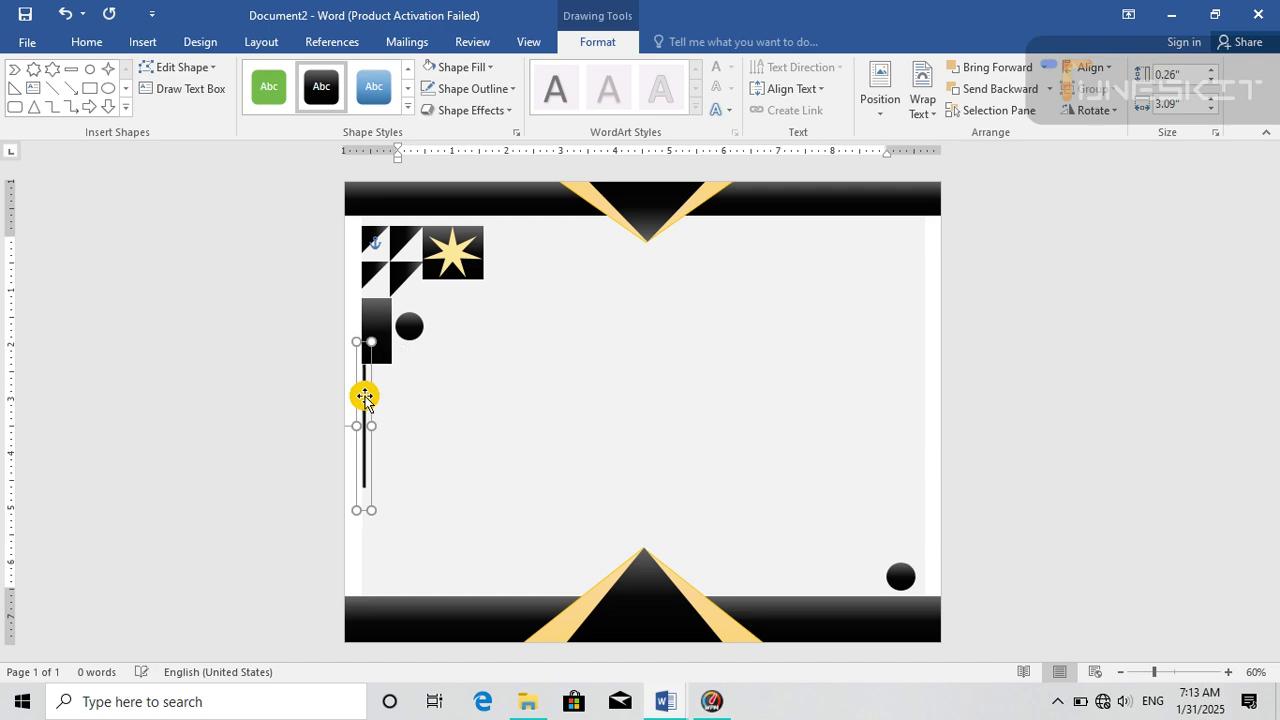
pyautogui.click(440, 405)
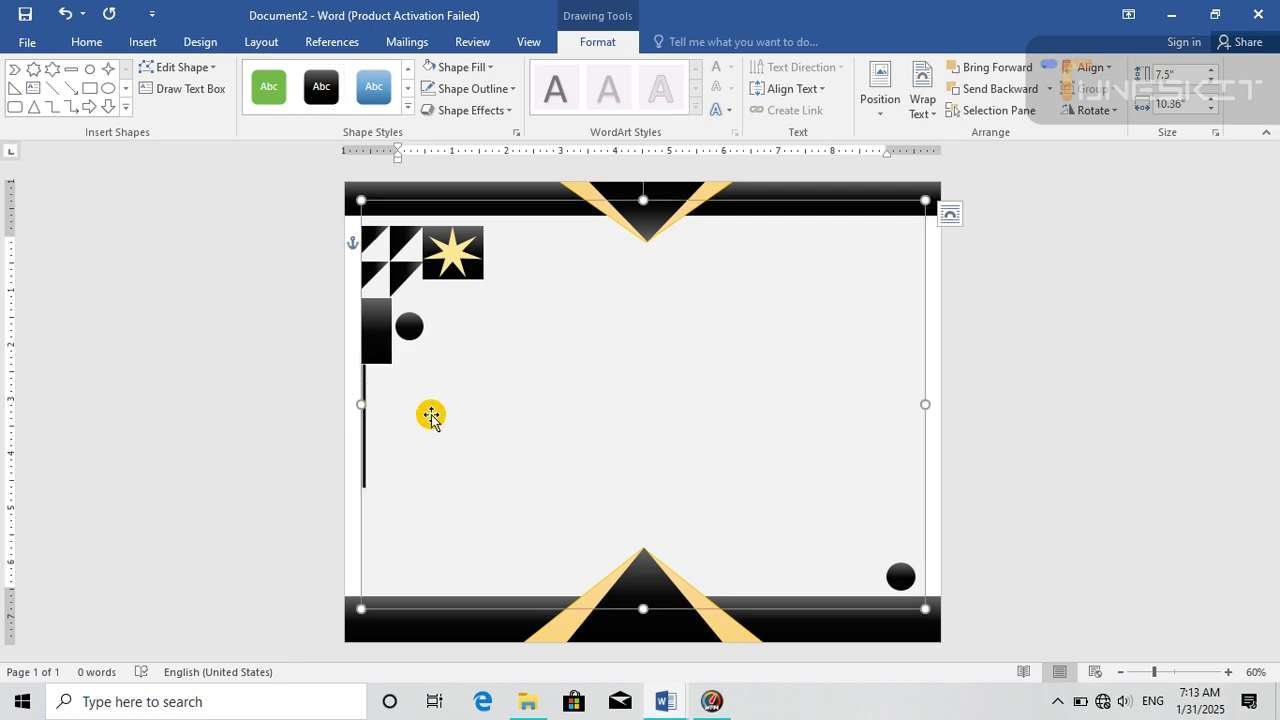
# - Reselect the thin upright bar and nudge it slightly to line up with the gray panel's left edge
pyautogui.click(351, 397)
pyautogui.click(366, 418)
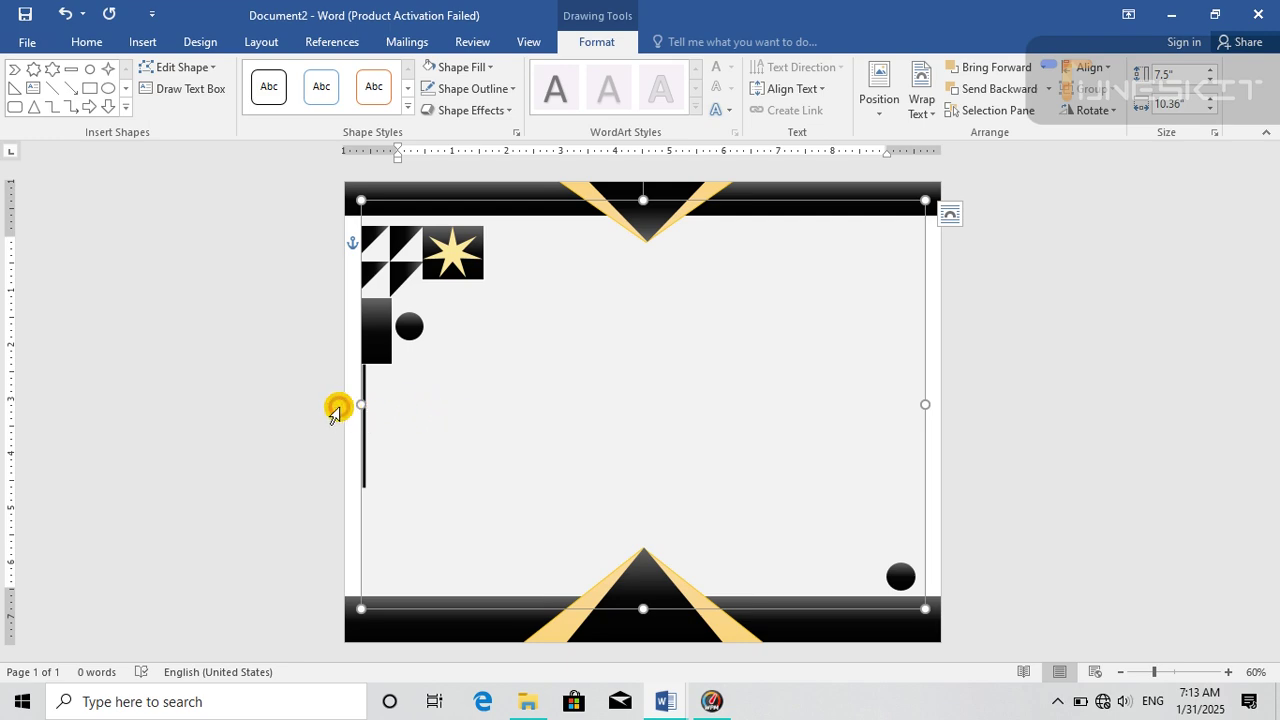
pyautogui.click(343, 420)
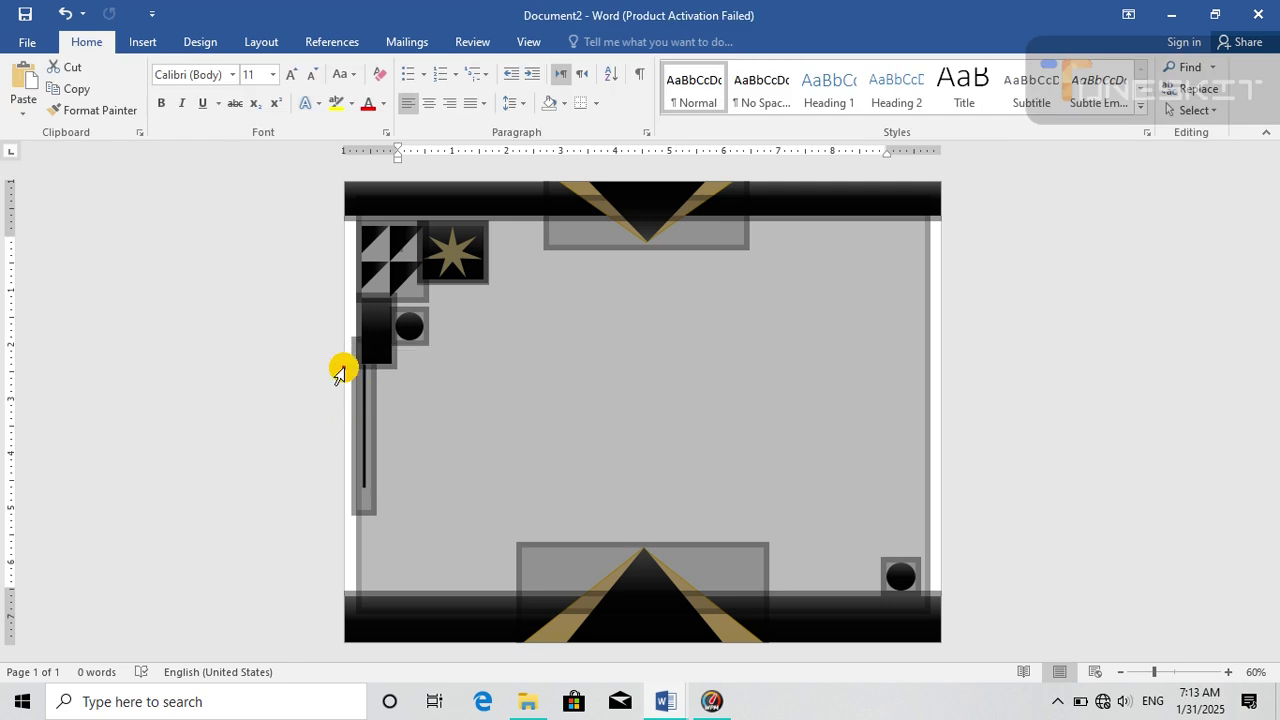
pyautogui.click(485, 270)
pyautogui.click(694, 401)
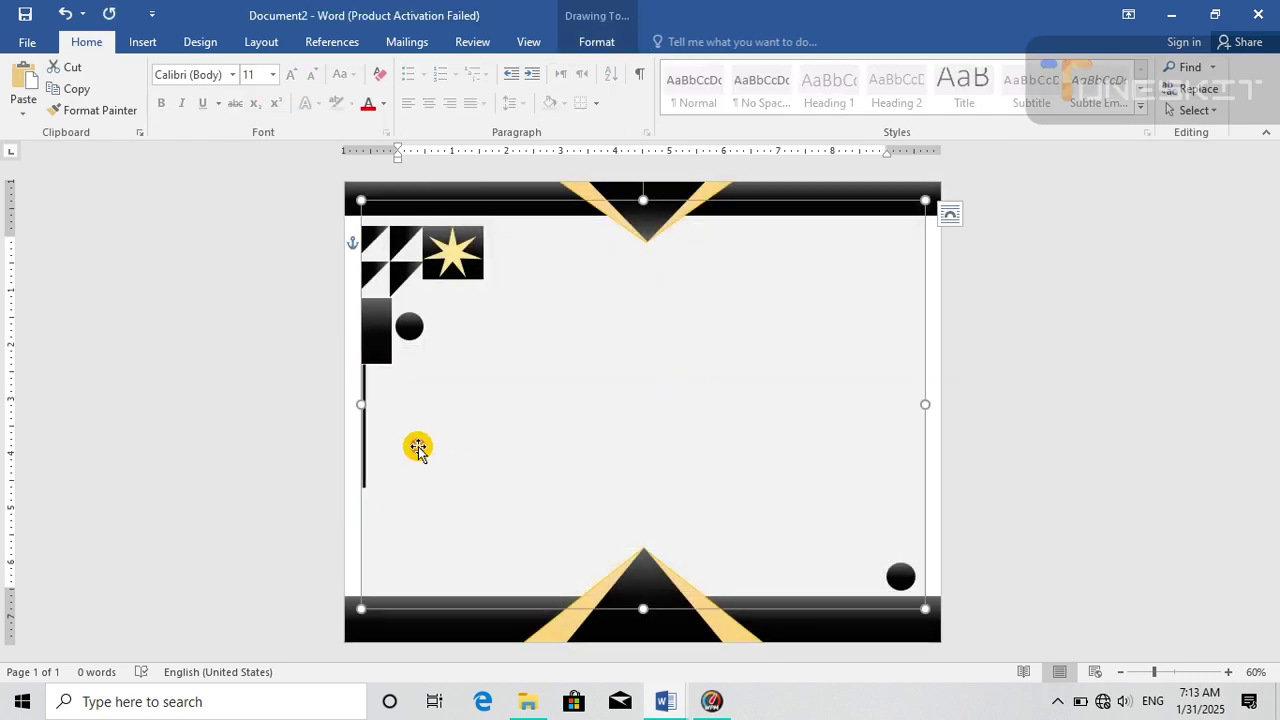
pyautogui.click(378, 382)
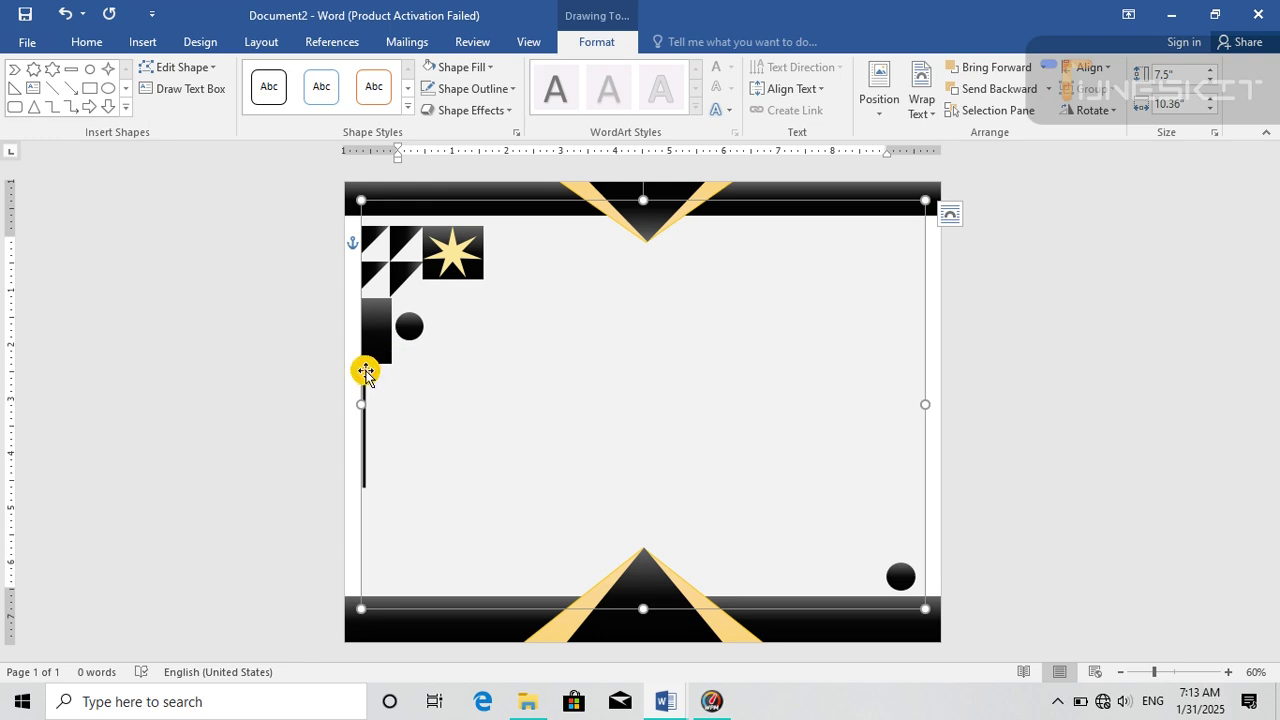
pyautogui.click(413, 620)
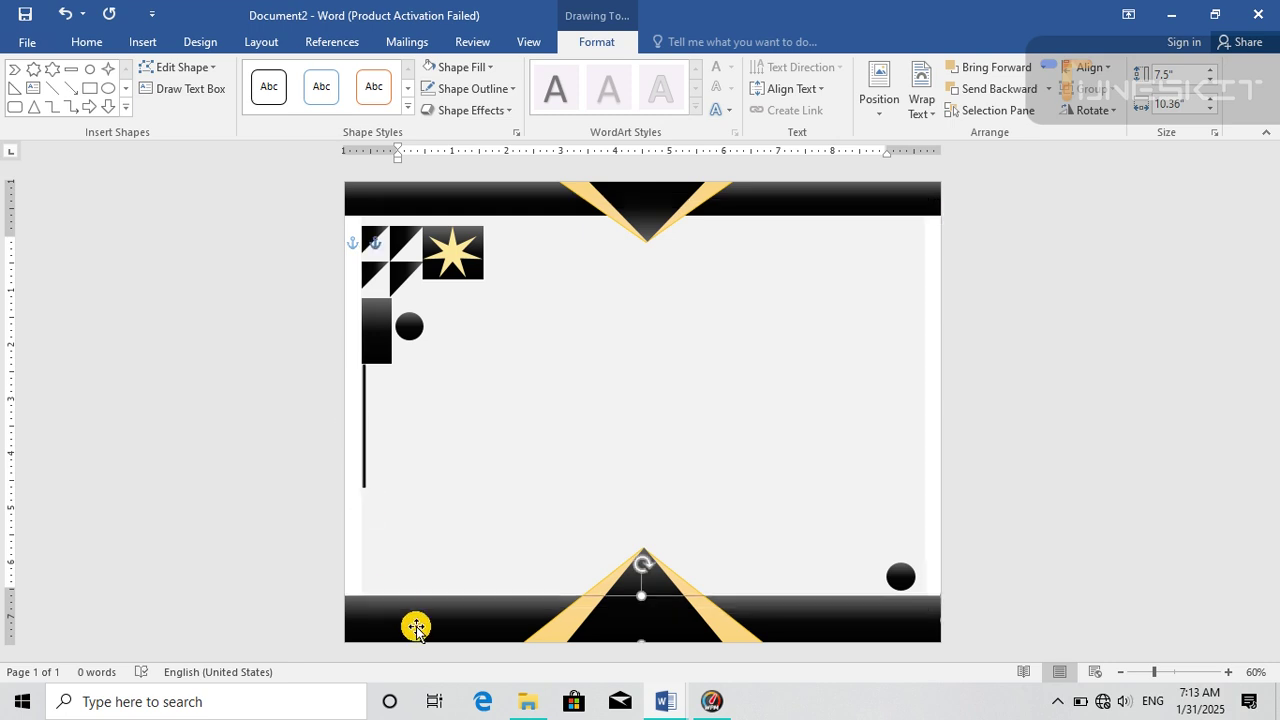
pyautogui.click(363, 374)
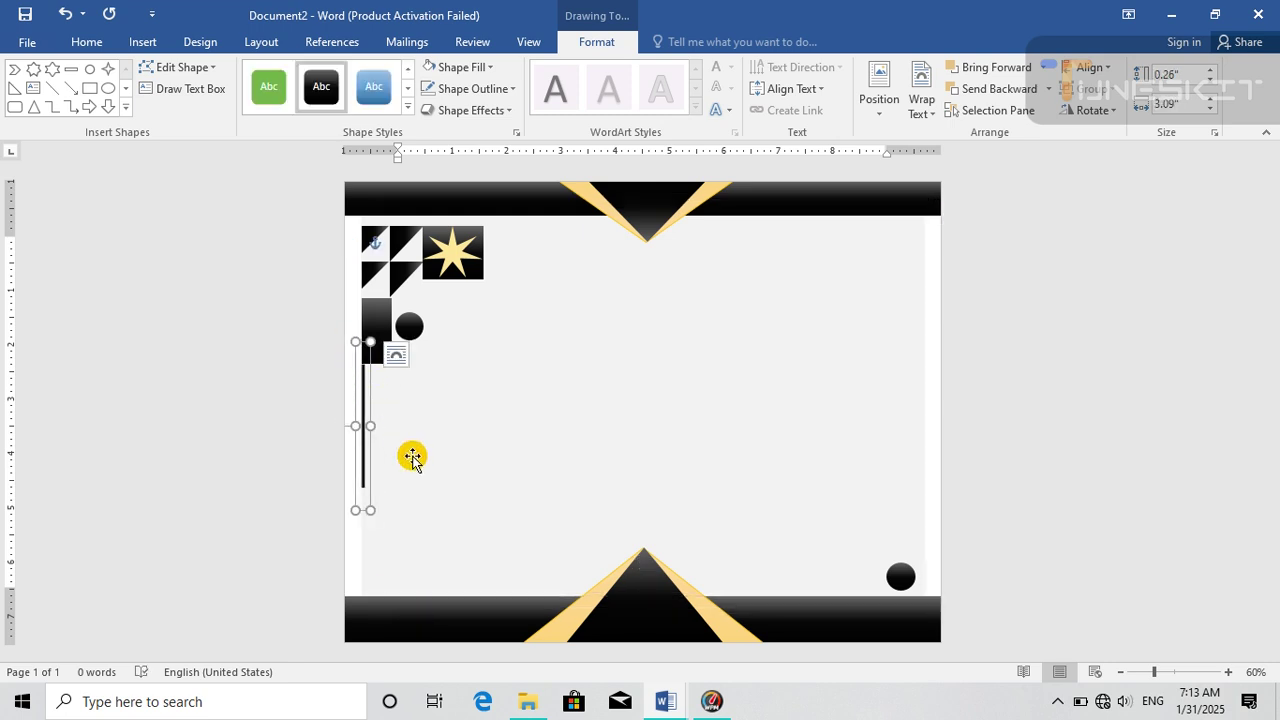
pyautogui.click(569, 432)
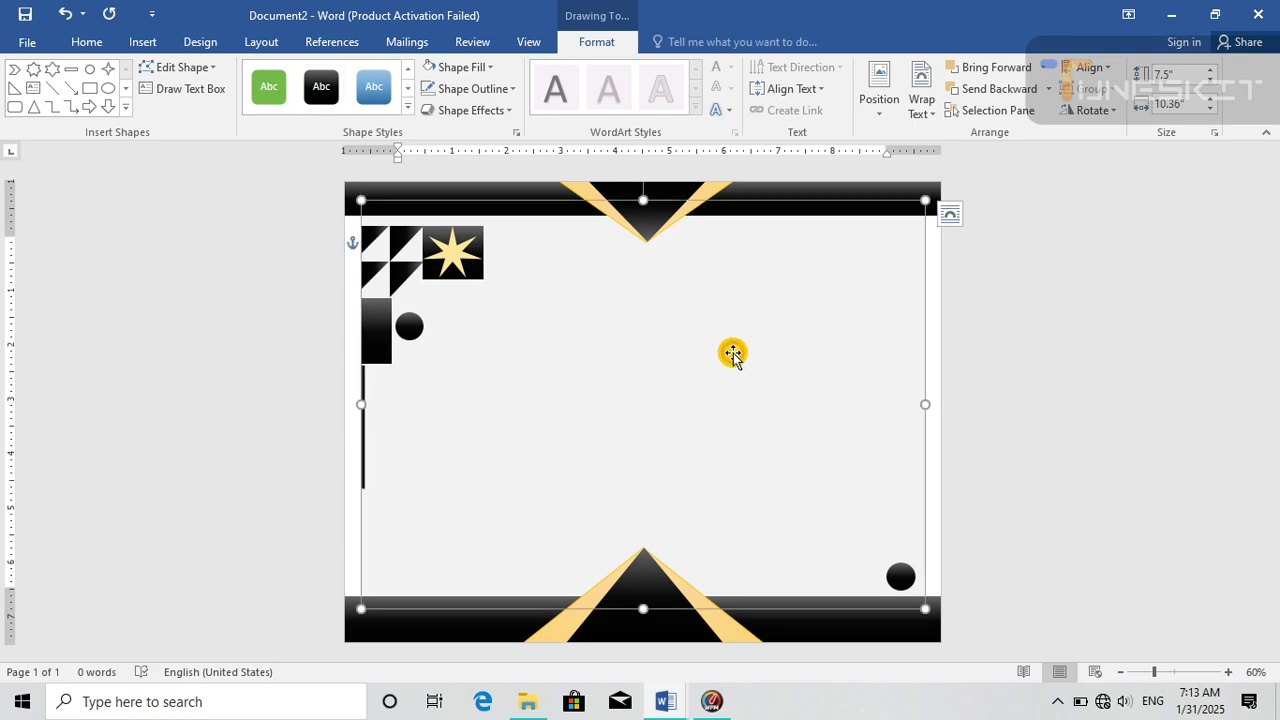
# - Draw a seven-point star about 1.28" by 1.62" over the bottom black triangle's tip and adjust the depth of its points
pyautogui.click(999, 319)
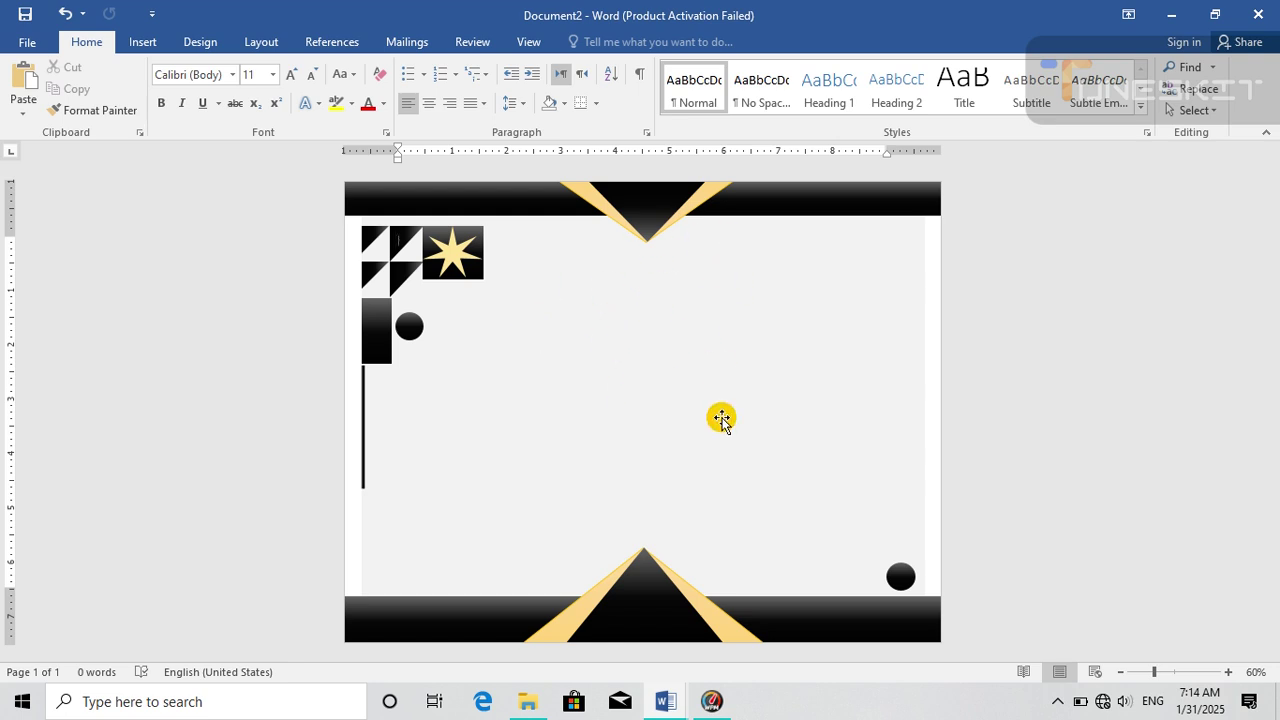
pyautogui.click(141, 41)
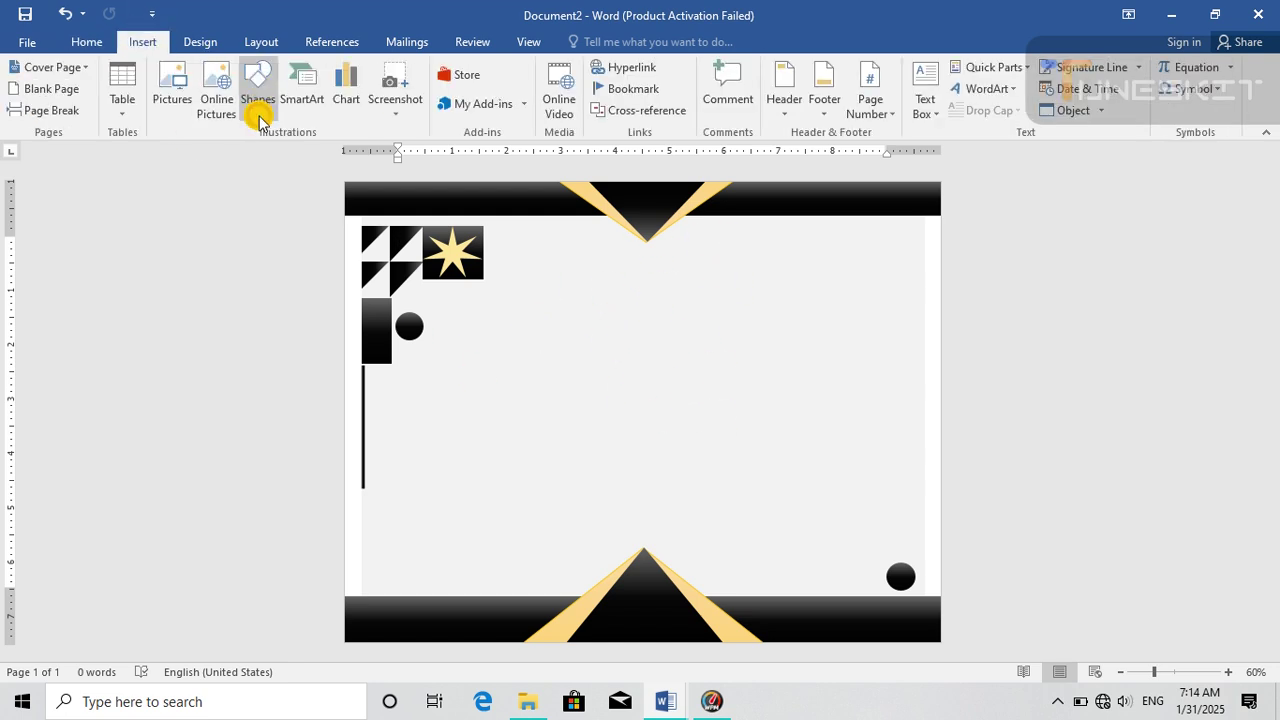
pyautogui.click(258, 118)
pyautogui.click(343, 574)
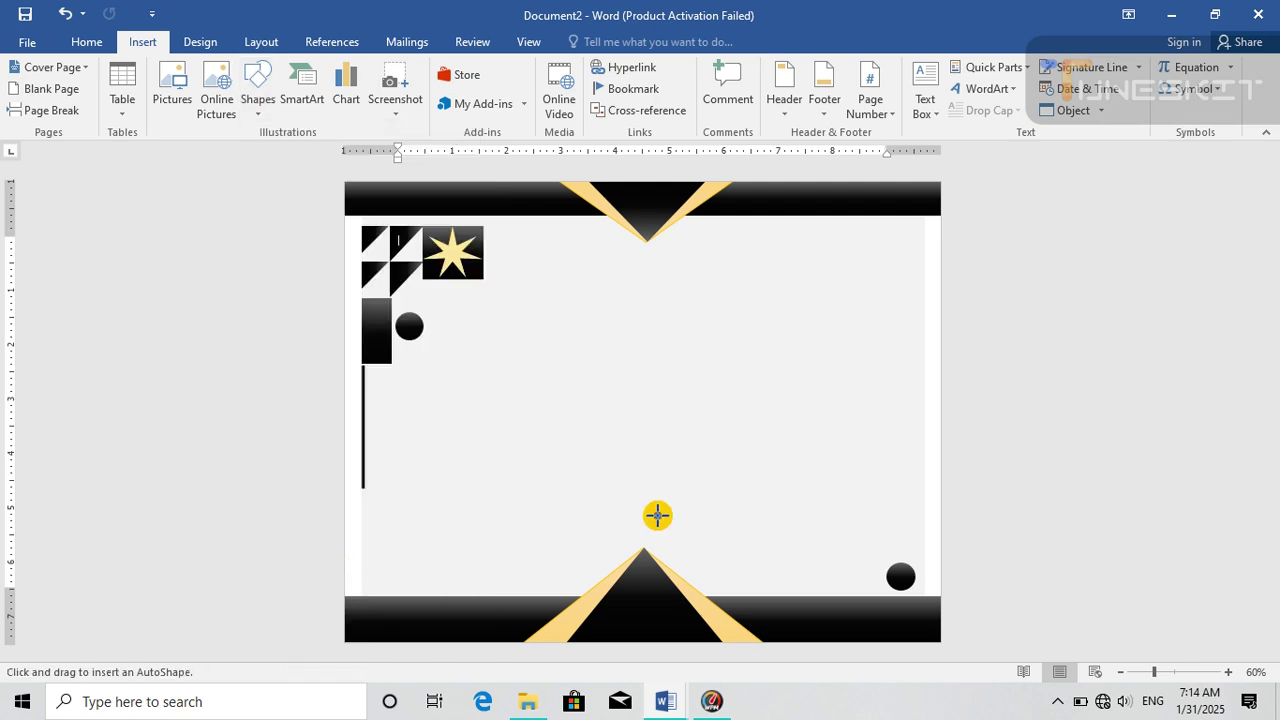
pyautogui.moveTo(596, 493)
pyautogui.mouseDown()
pyautogui.moveTo(623, 543)
pyautogui.moveTo(686, 571)
pyautogui.moveTo(636, 557)
pyautogui.mouseUp()
pyautogui.moveTo(644, 521); pyautogui.dragTo(645, 530)
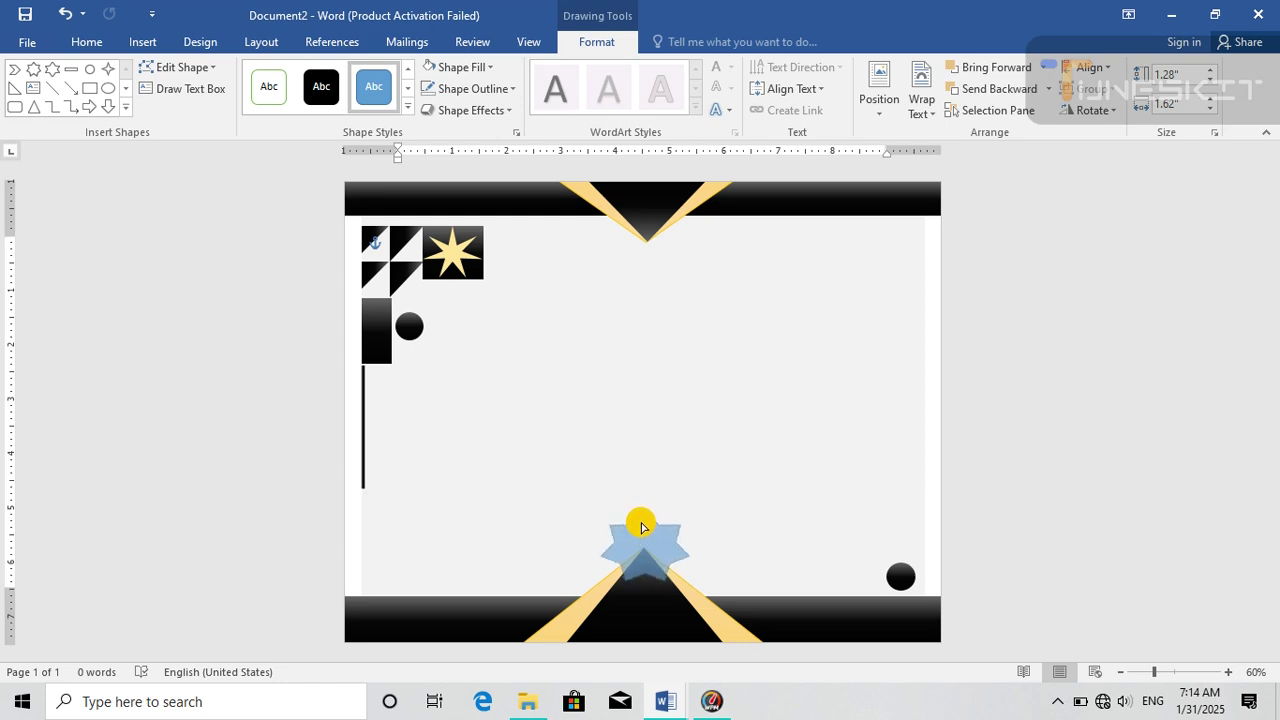
pyautogui.moveTo(641, 527); pyautogui.dragTo(644, 522)
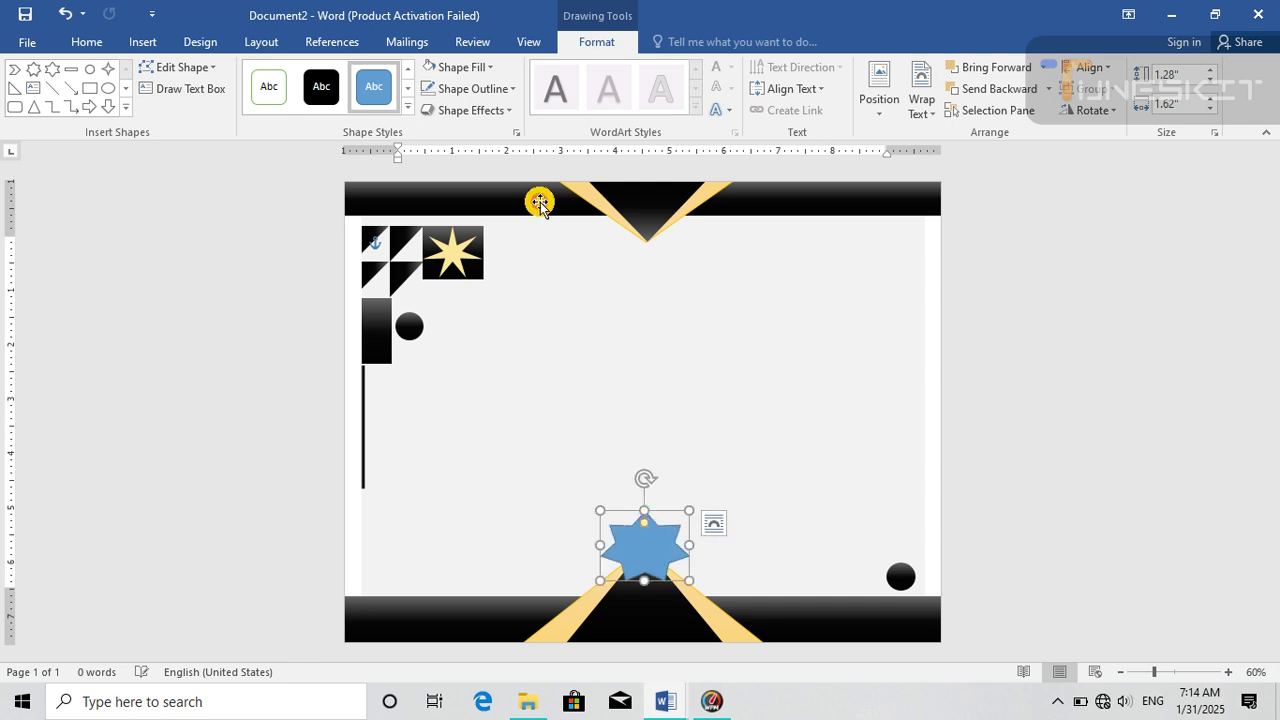
# - Apply the black gradient preset shape style to the seven-point star and thicken its outline
pyautogui.click(497, 89)
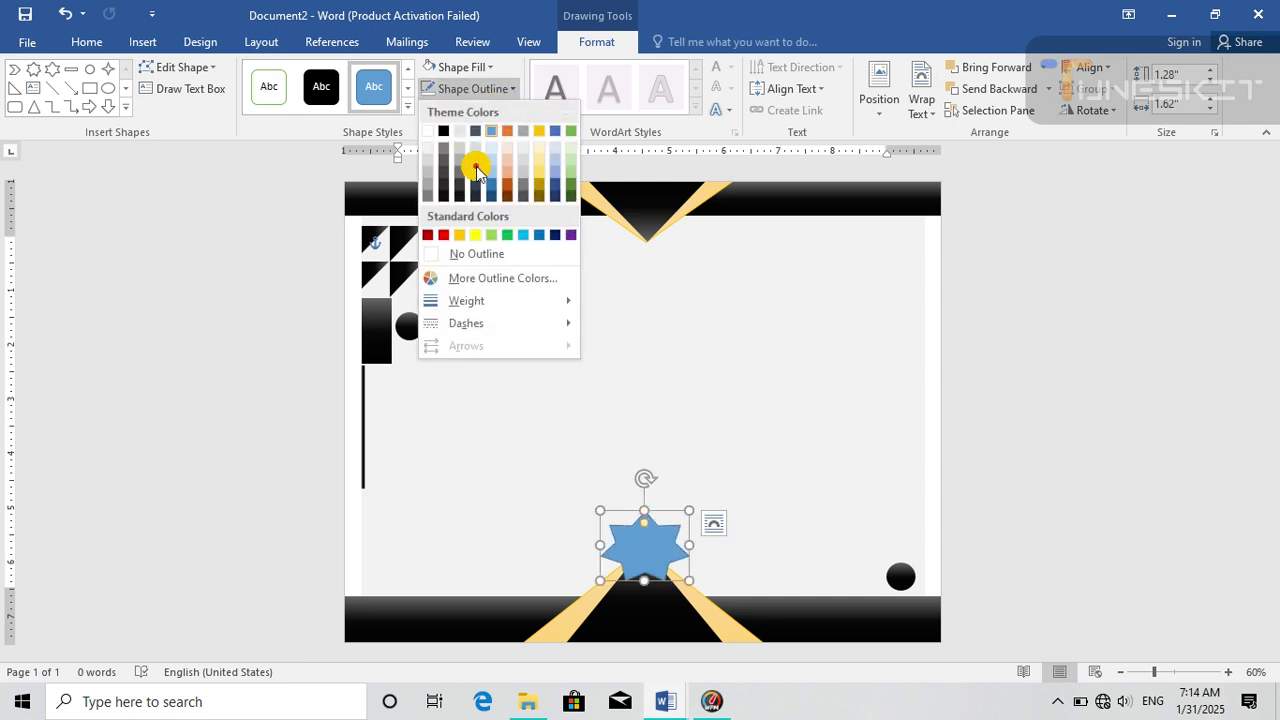
pyautogui.click(651, 534)
pyautogui.click(408, 107)
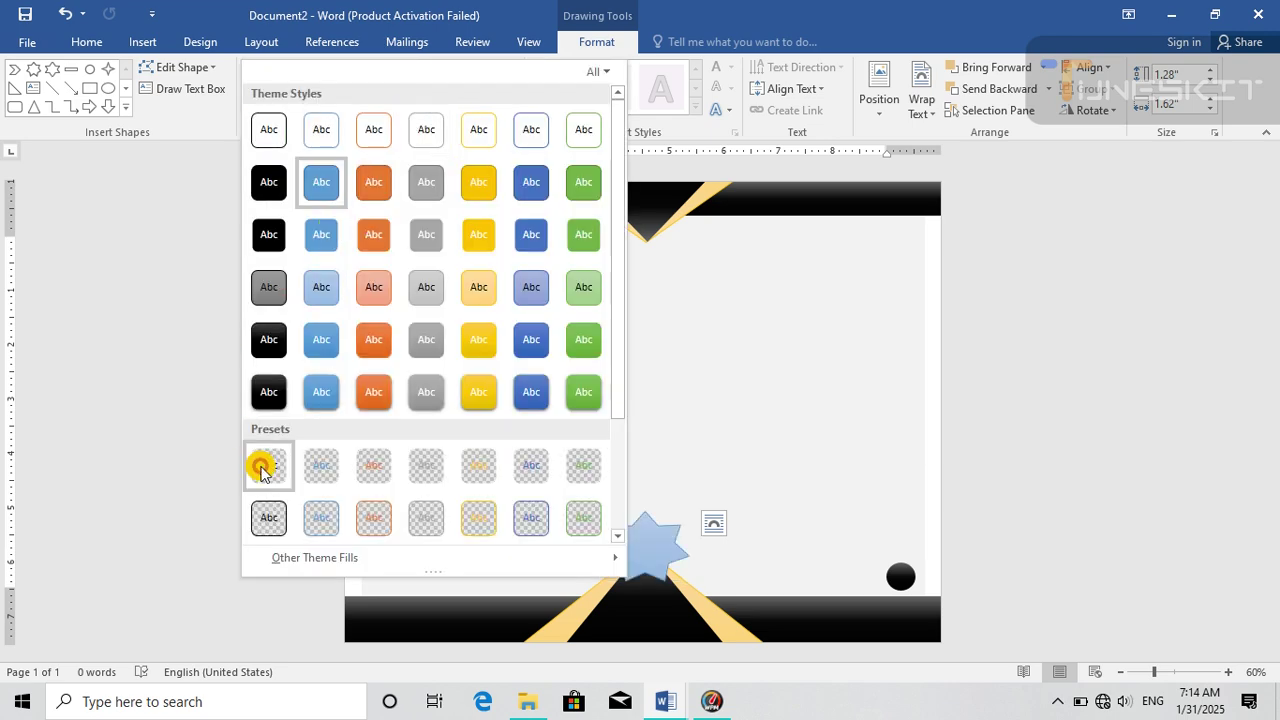
pyautogui.scroll(-3, 568, 505)
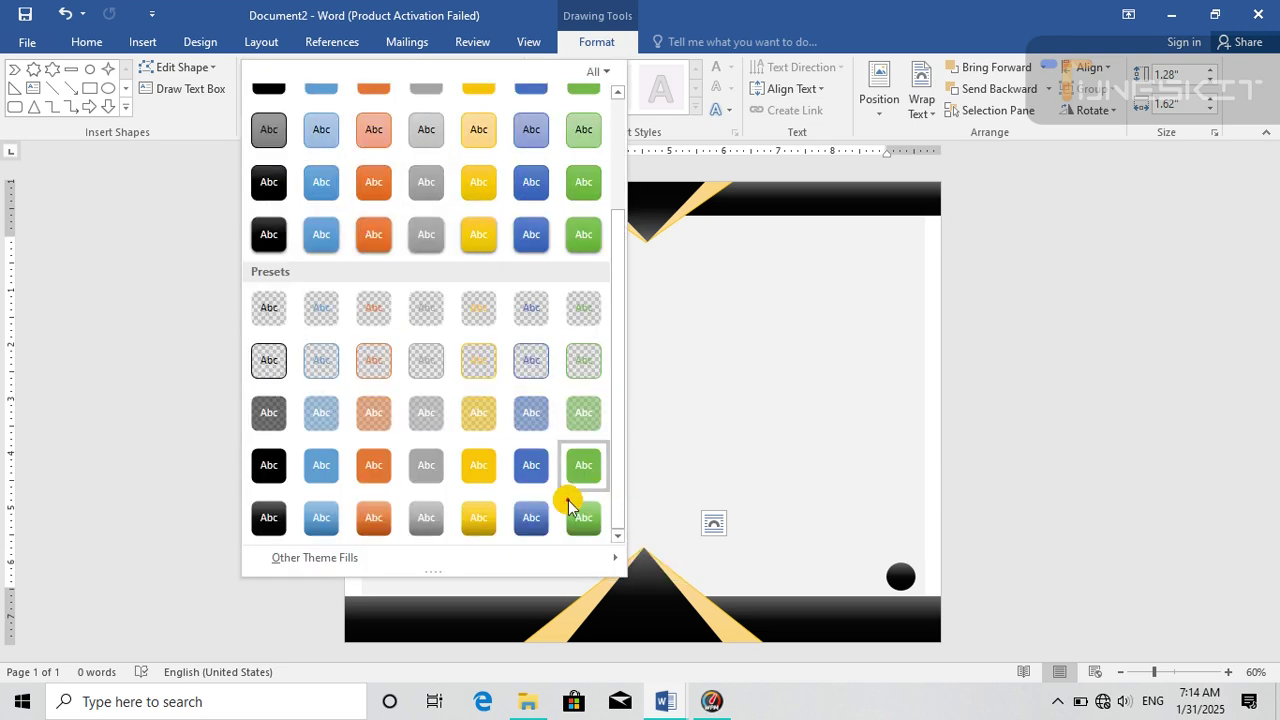
pyautogui.click(266, 516)
pyautogui.click(500, 88)
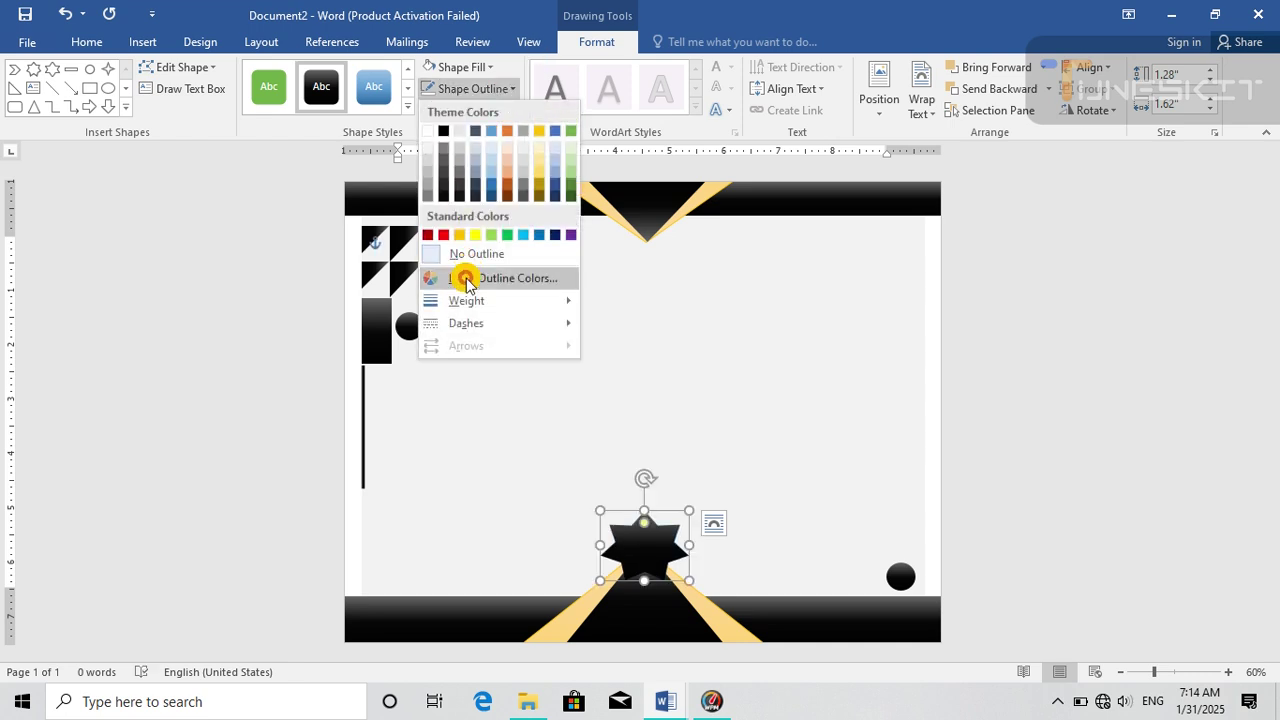
pyautogui.moveTo(466, 301)
pyautogui.click(671, 467)
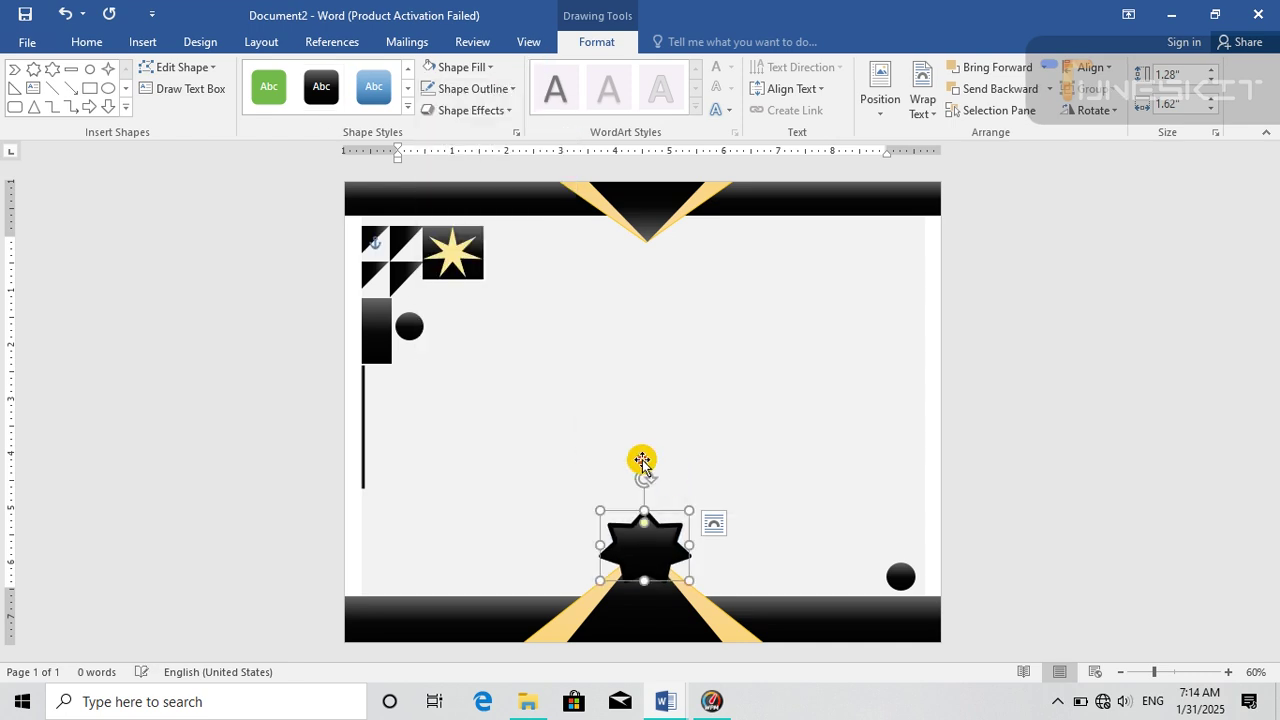
pyautogui.click(493, 70)
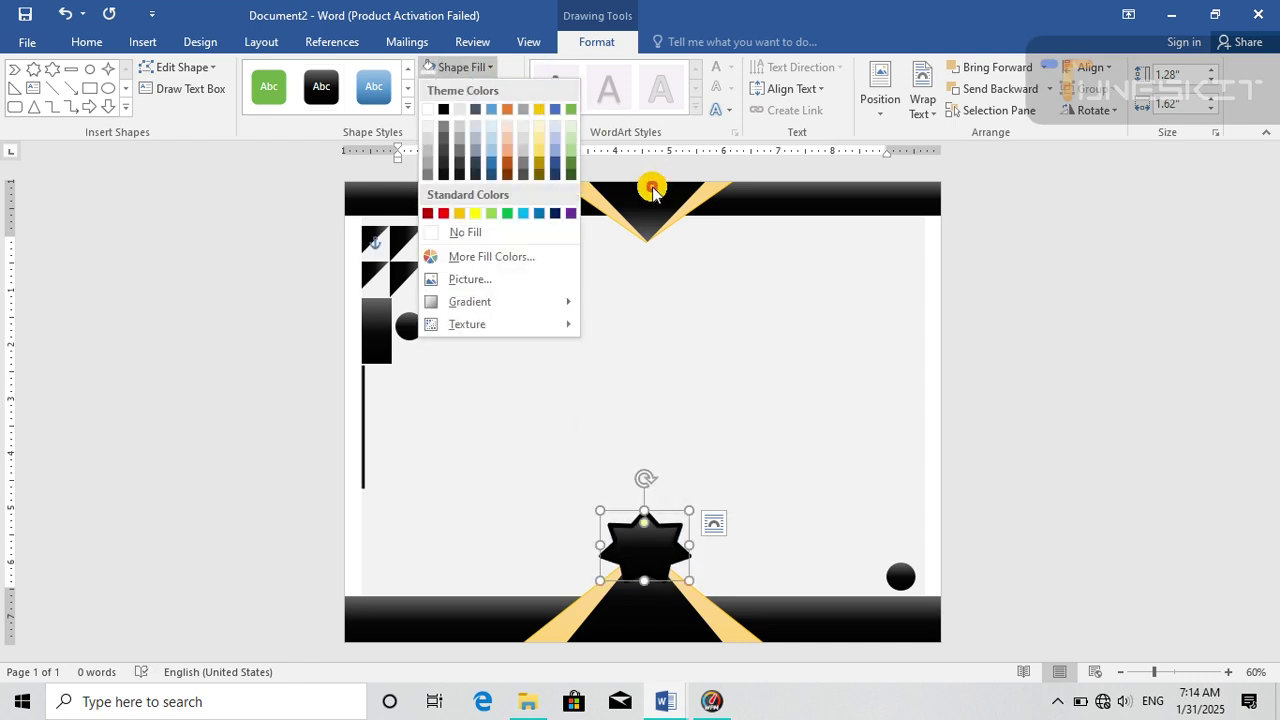
pyautogui.click(538, 136)
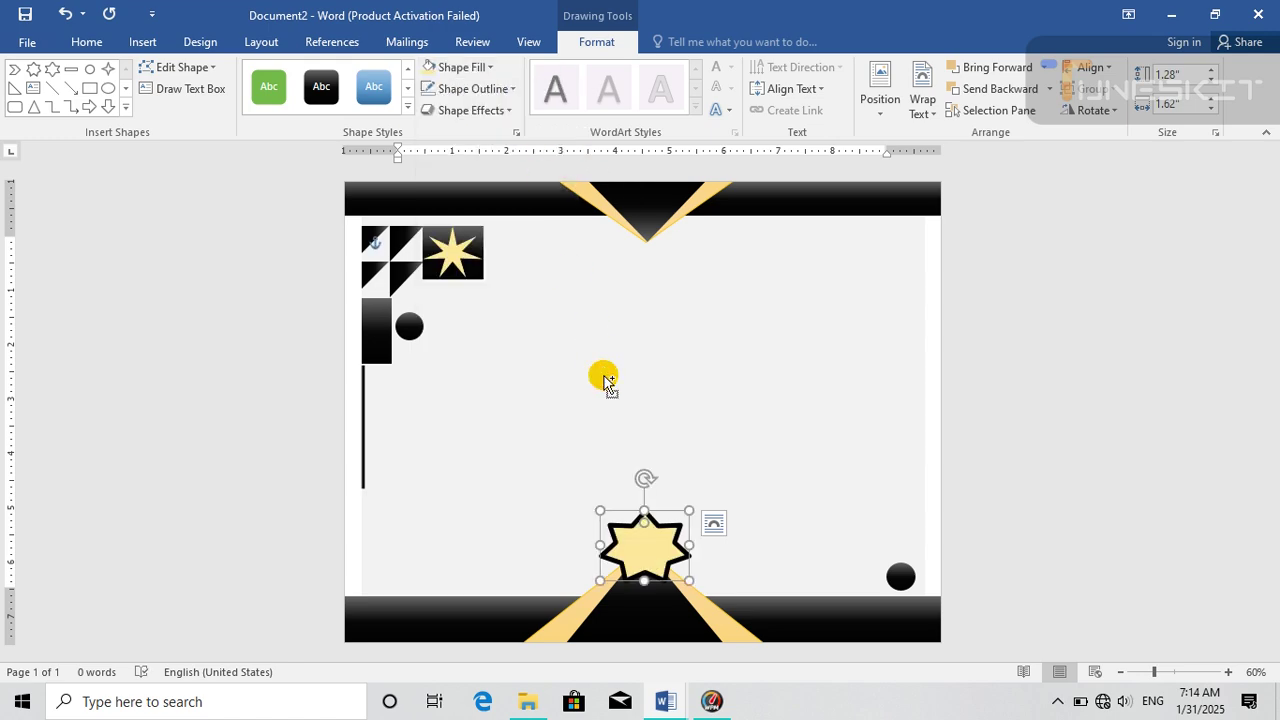
pyautogui.hotkey('ctrl', 'z')
# - Set the black seven-point star's outline color to light gold
pyautogui.click(505, 89)
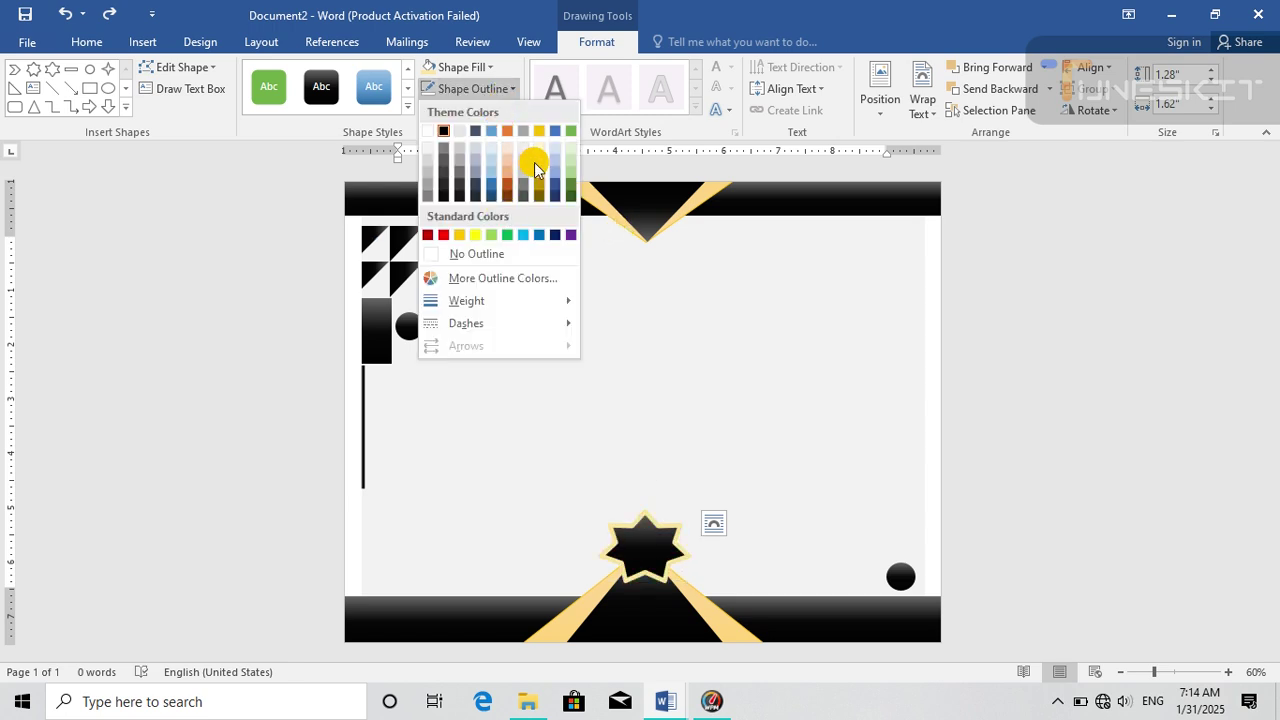
pyautogui.click(535, 167)
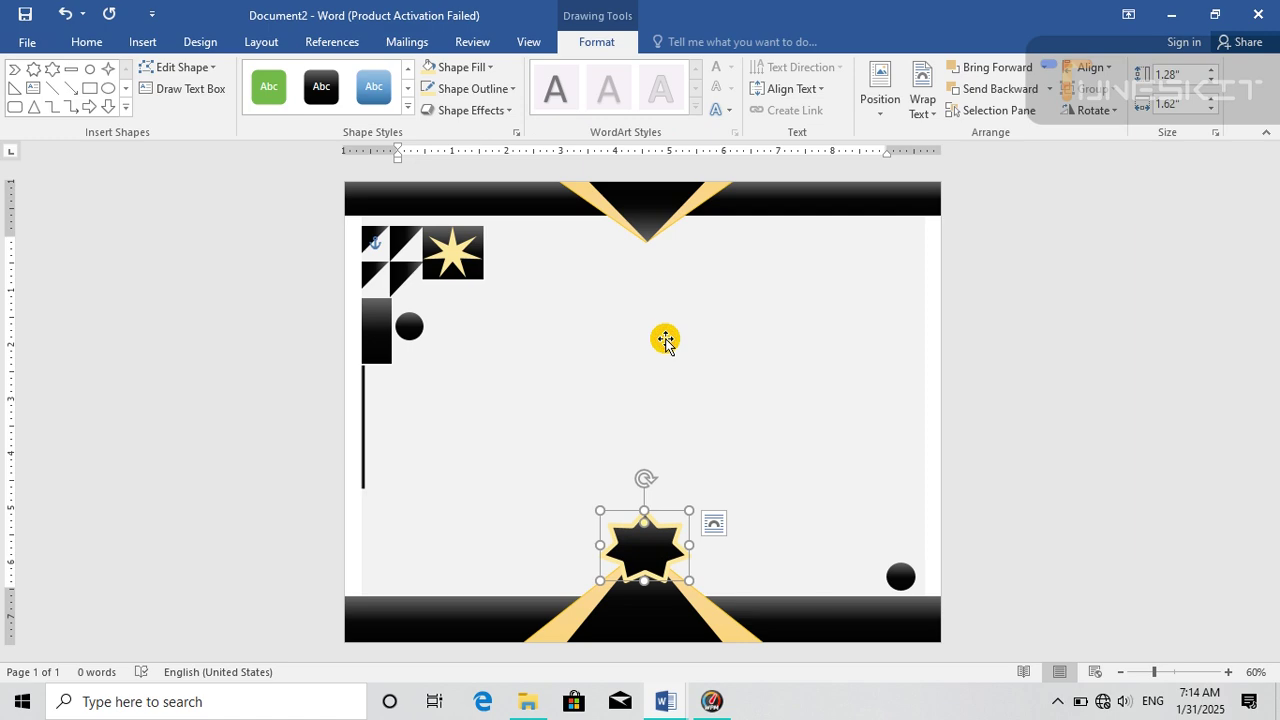
pyautogui.click(665, 340)
# - Draw a text box containing "Award" in the upper middle of the gray panel and reduce its height to about 0.45"
pyautogui.click(142, 41)
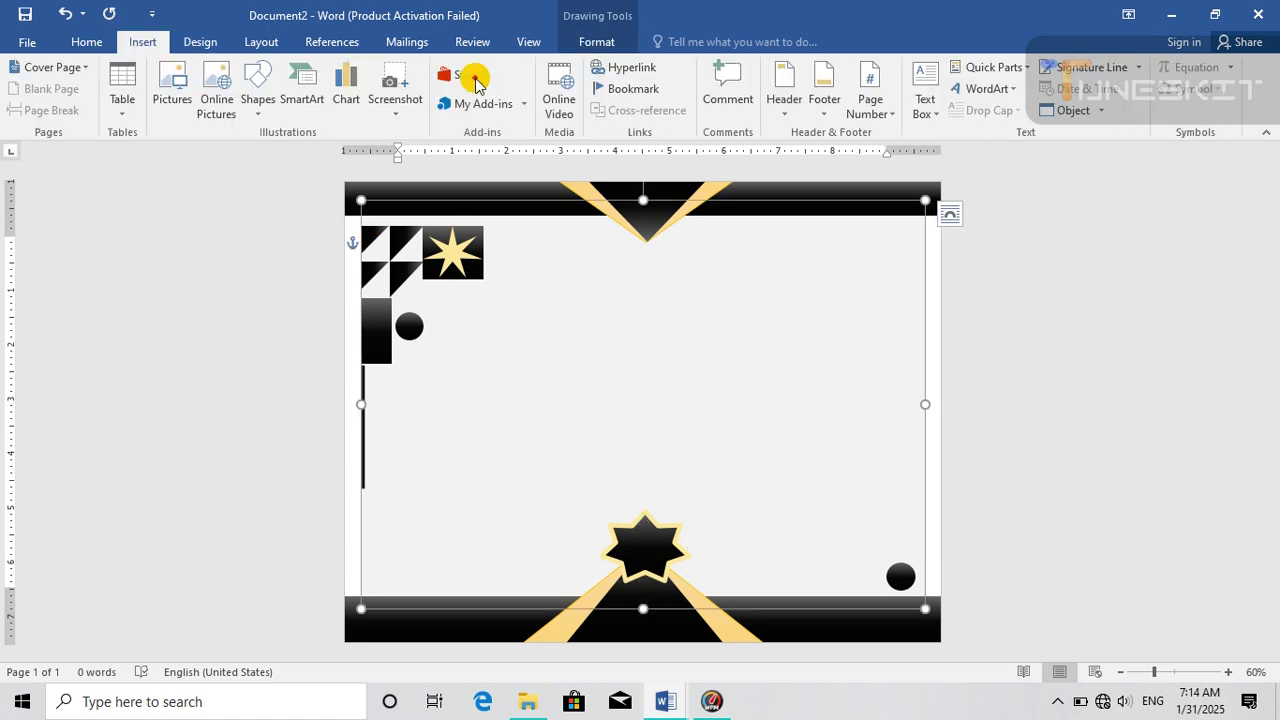
pyautogui.click(919, 108)
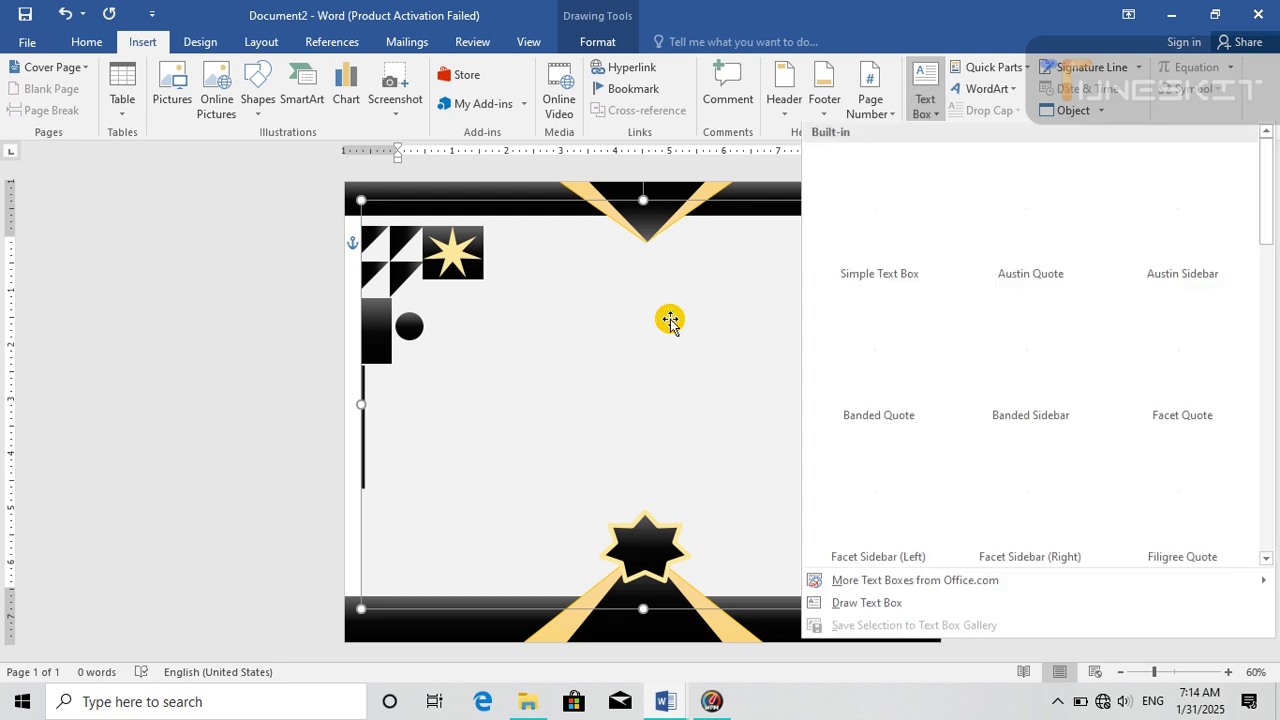
pyautogui.click(847, 603)
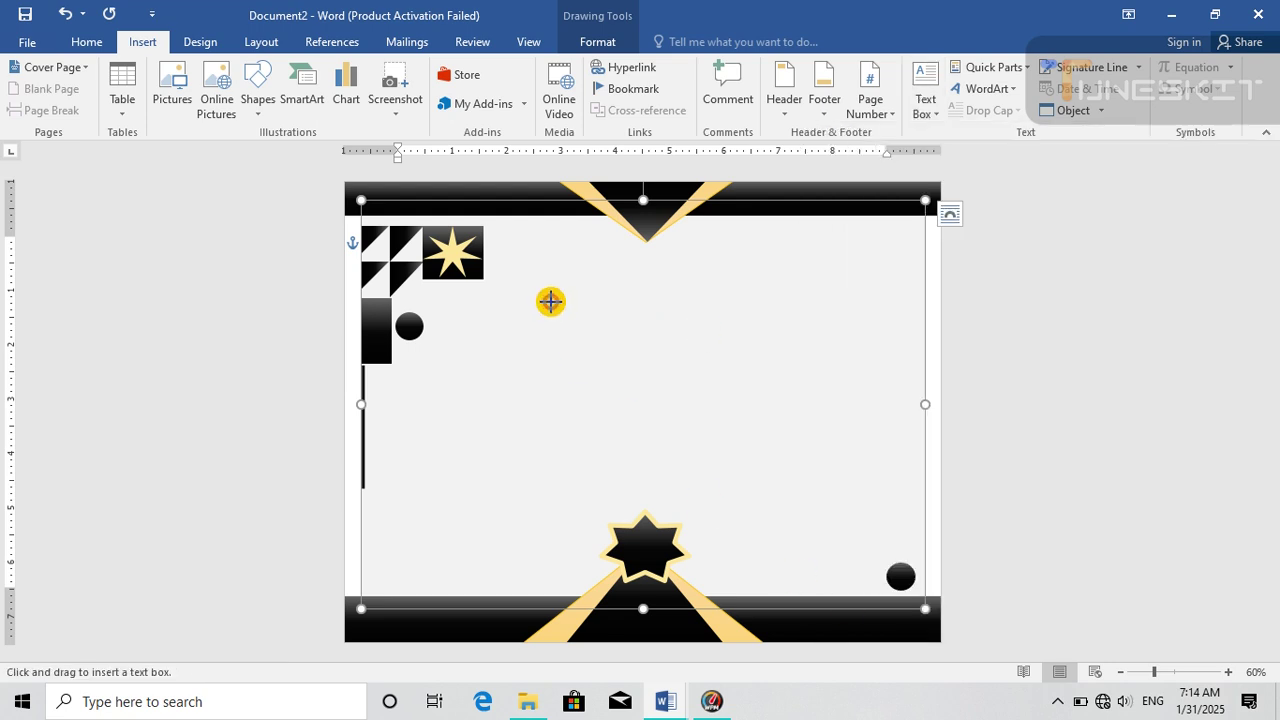
pyautogui.moveTo(572, 320); pyautogui.dragTo(622, 354)
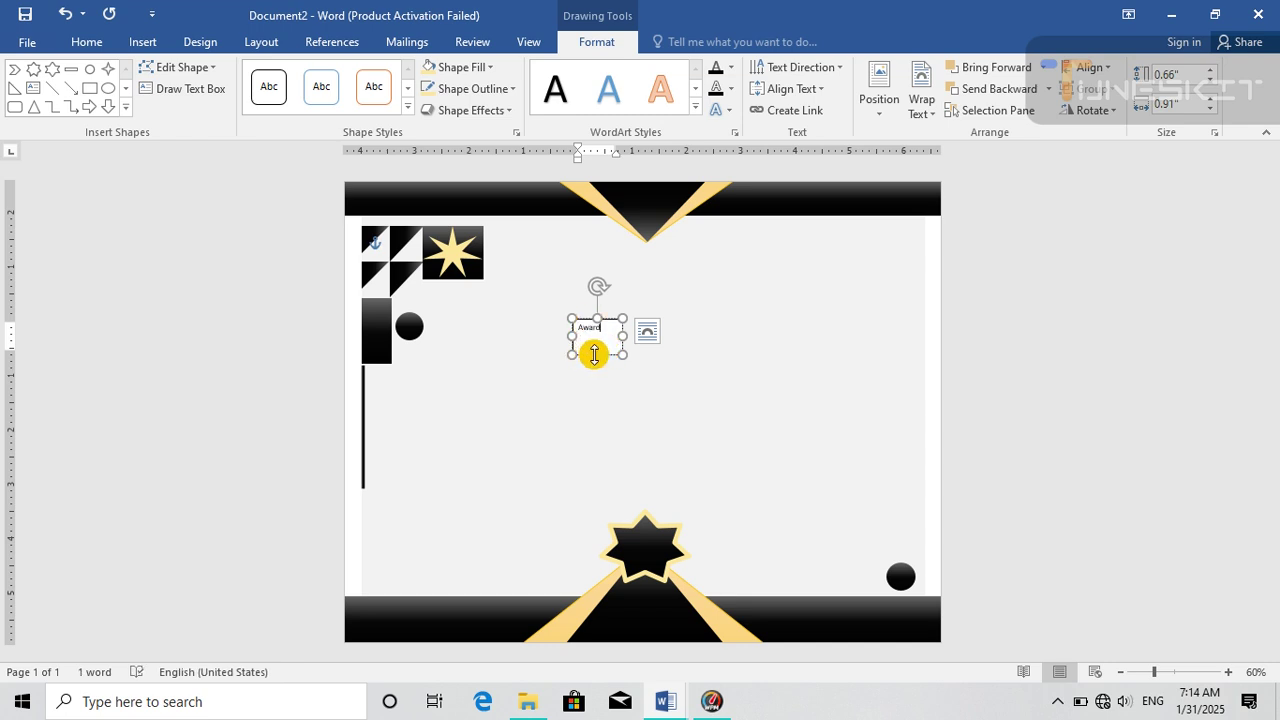
pyautogui.moveTo(594, 354); pyautogui.dragTo(593, 344)
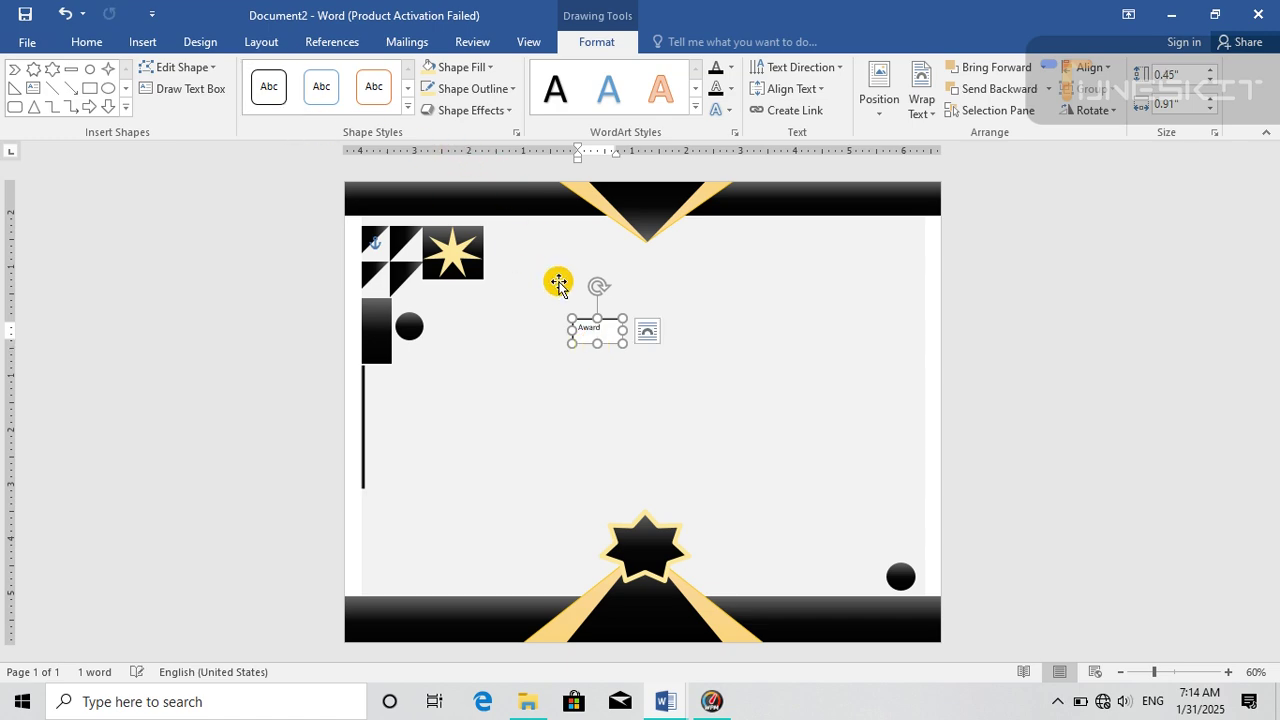
pyautogui.click(594, 360)
pyautogui.click(596, 343)
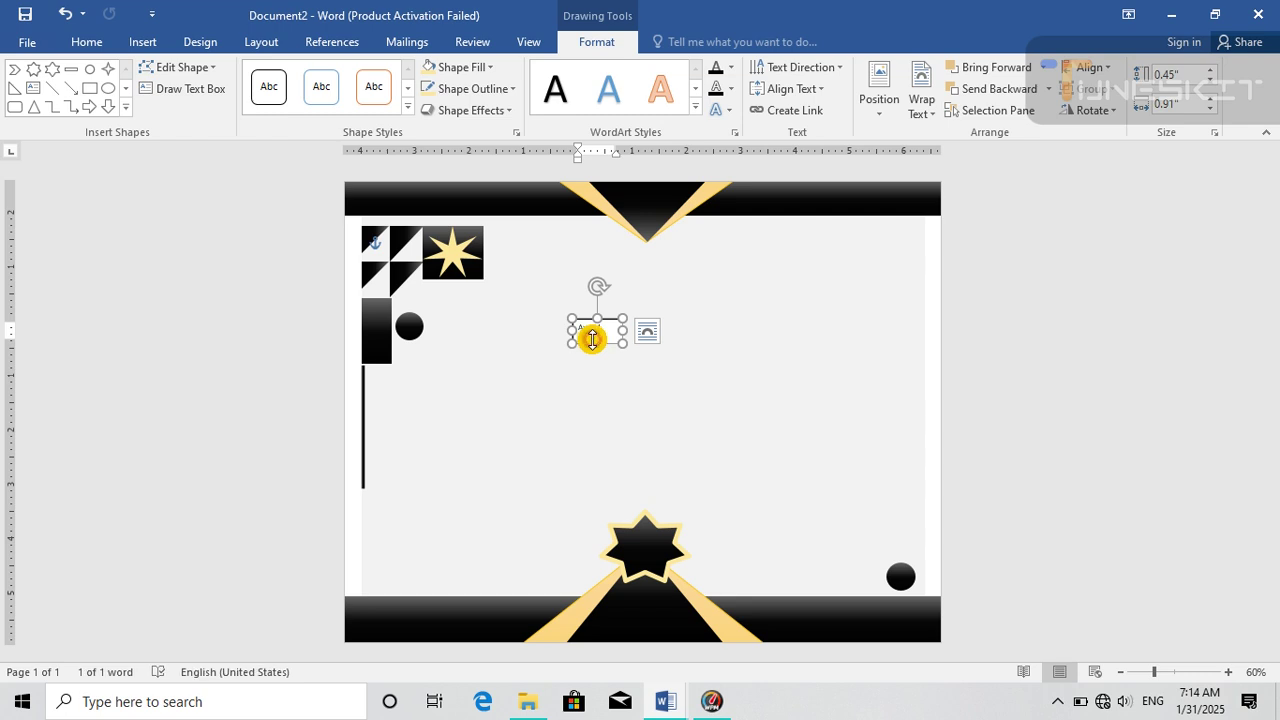
# - Remove the outline and fill of the "Award" text box
pyautogui.click(503, 88)
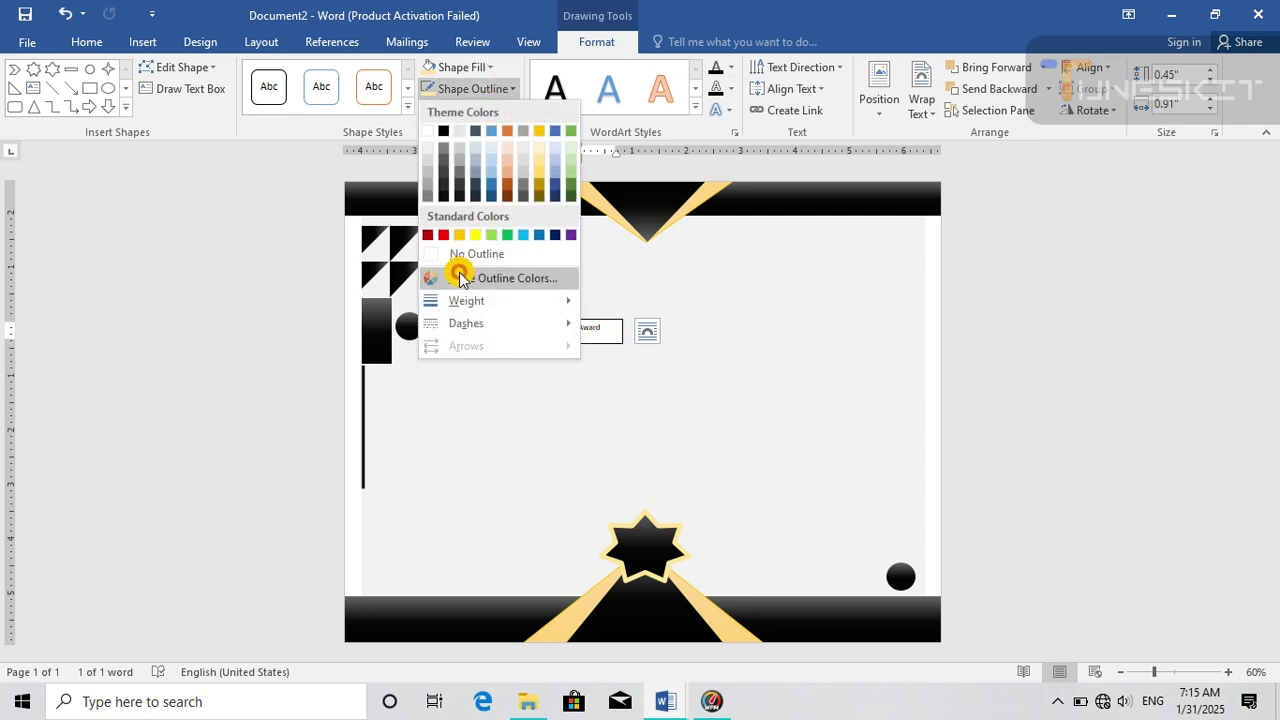
pyautogui.click(447, 254)
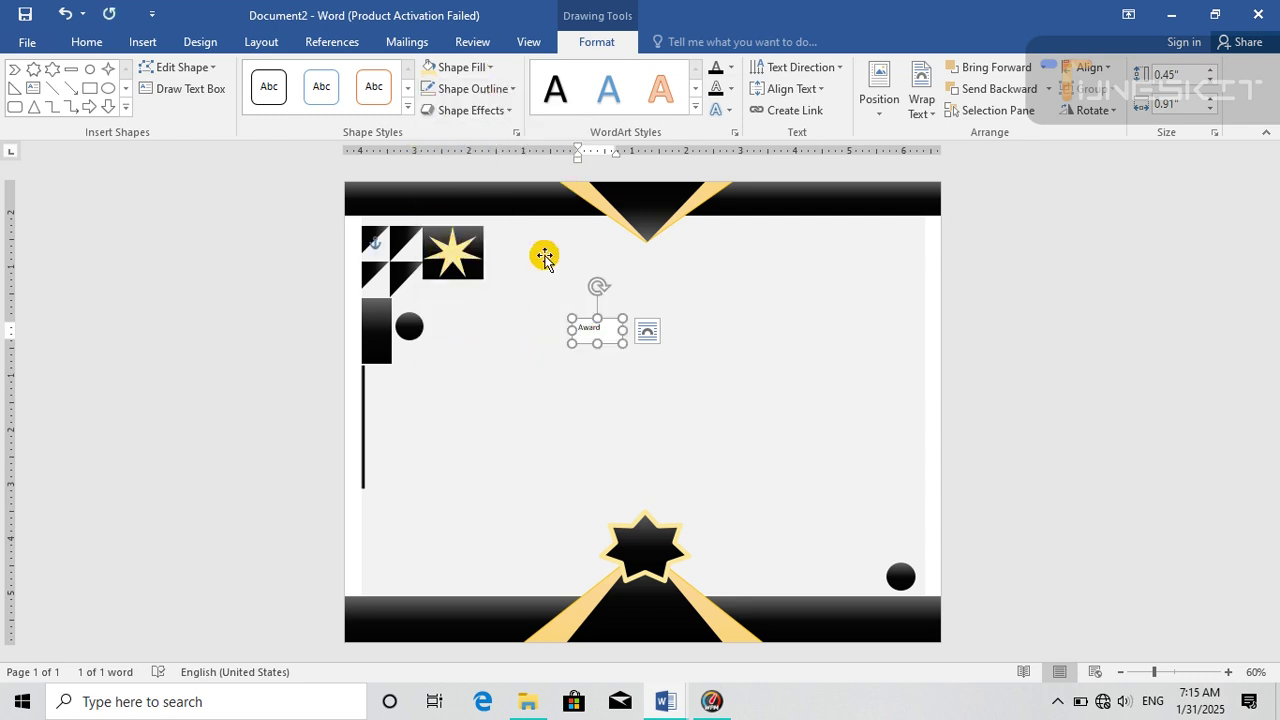
pyautogui.click(462, 67)
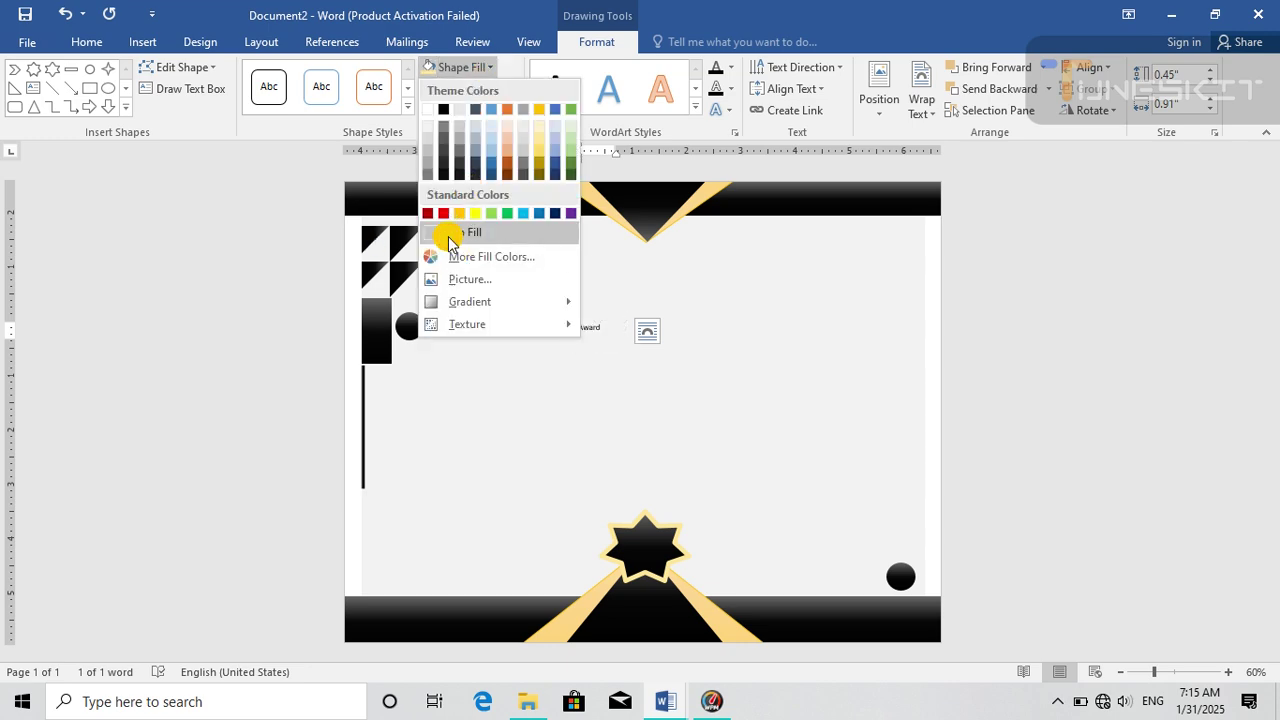
pyautogui.click(455, 230)
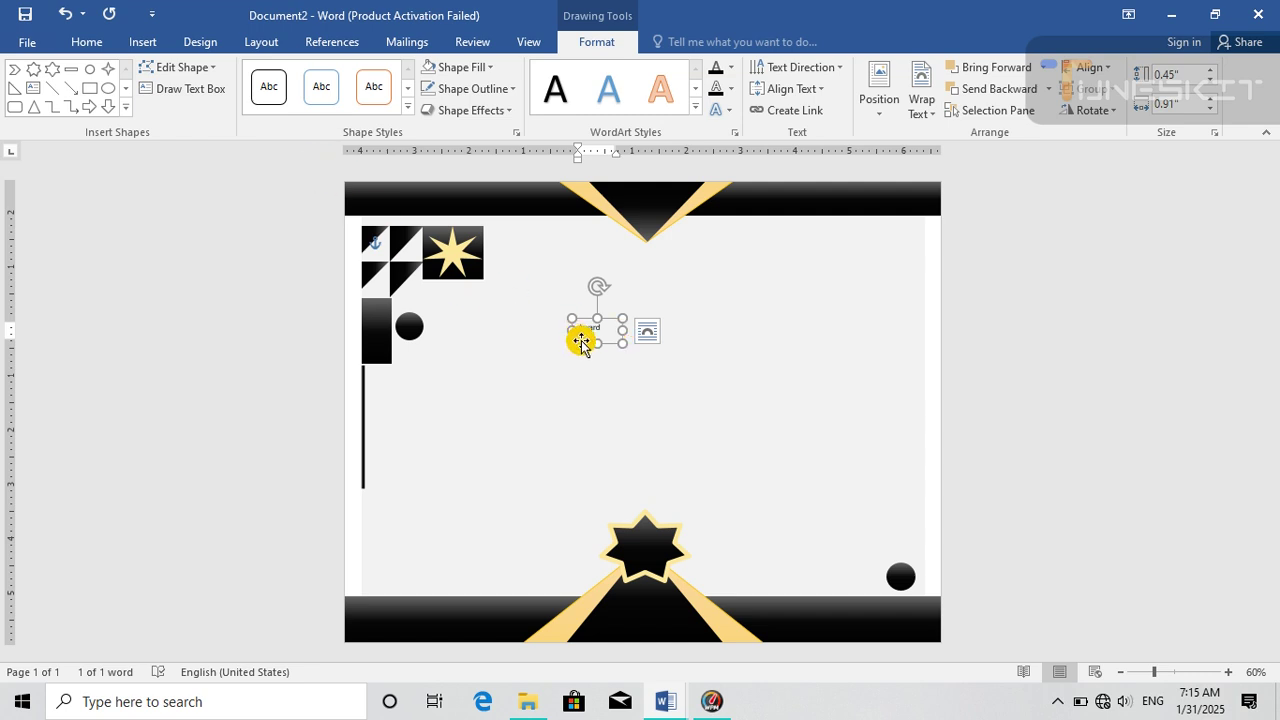
# - Make the "Award" text bold and set its font size to 18
pyautogui.click(86, 41)
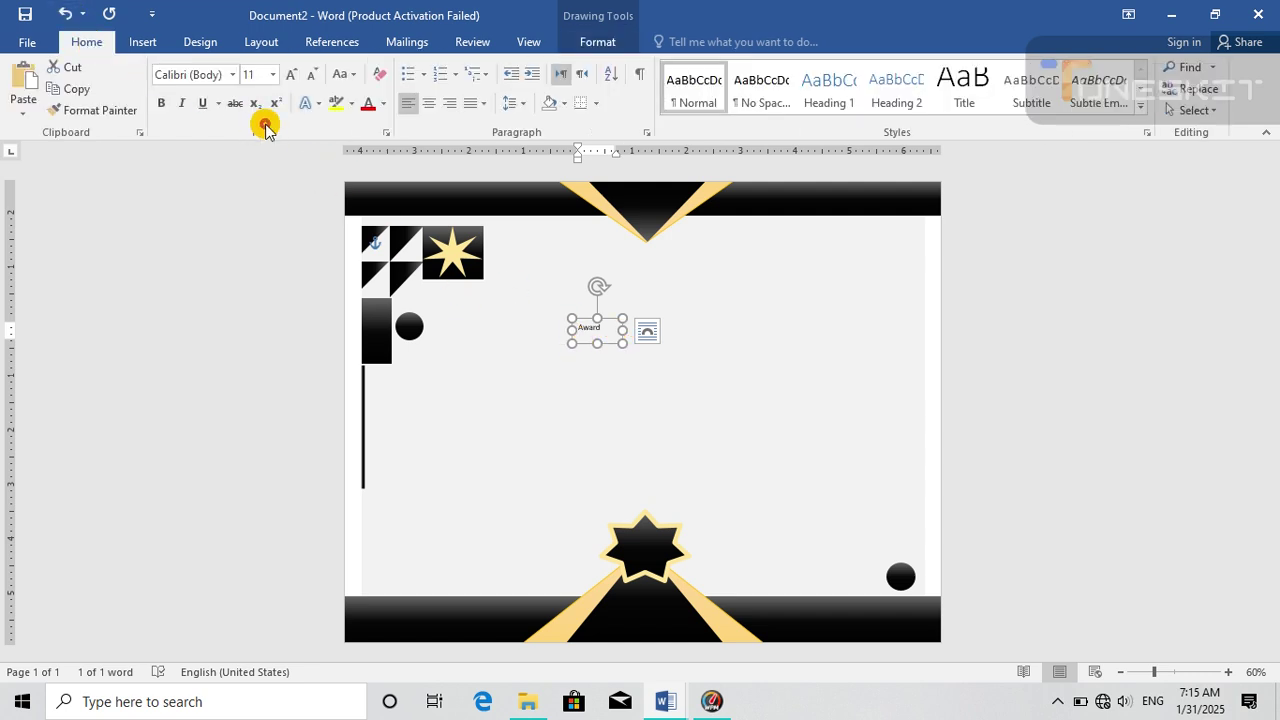
pyautogui.click(163, 103)
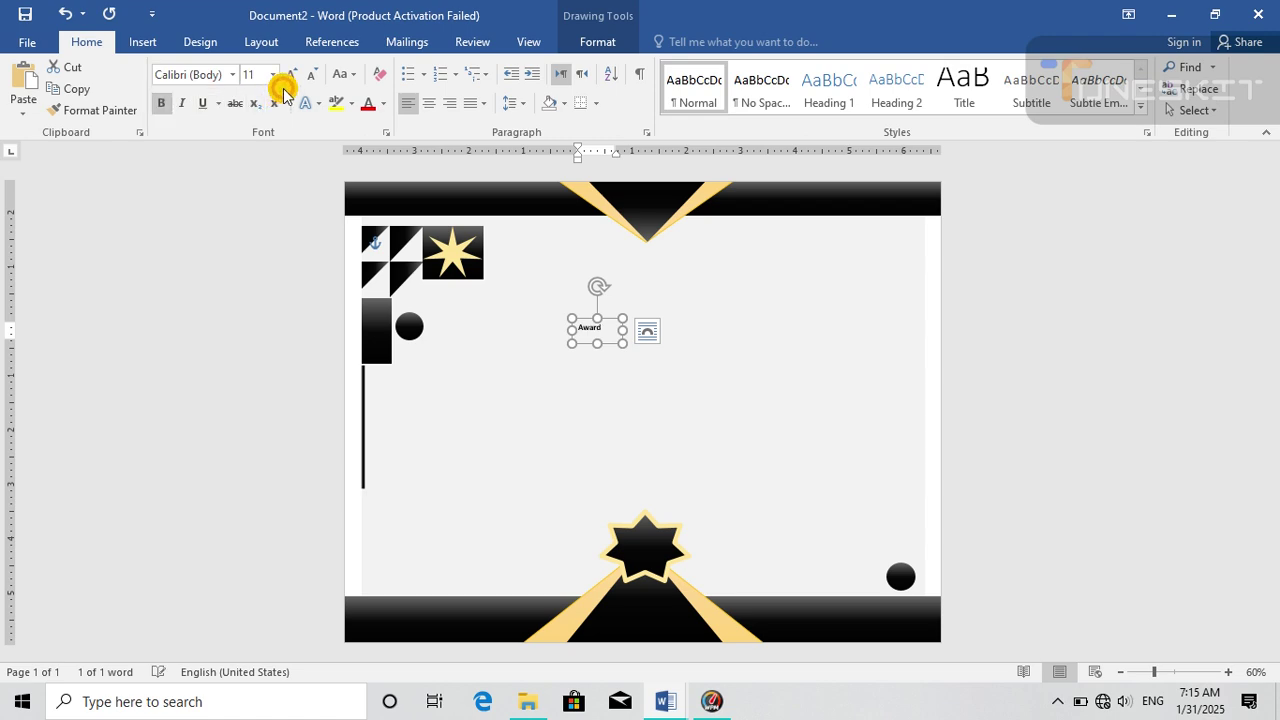
pyautogui.click(523, 403)
pyautogui.click(589, 336)
pyautogui.click(607, 318)
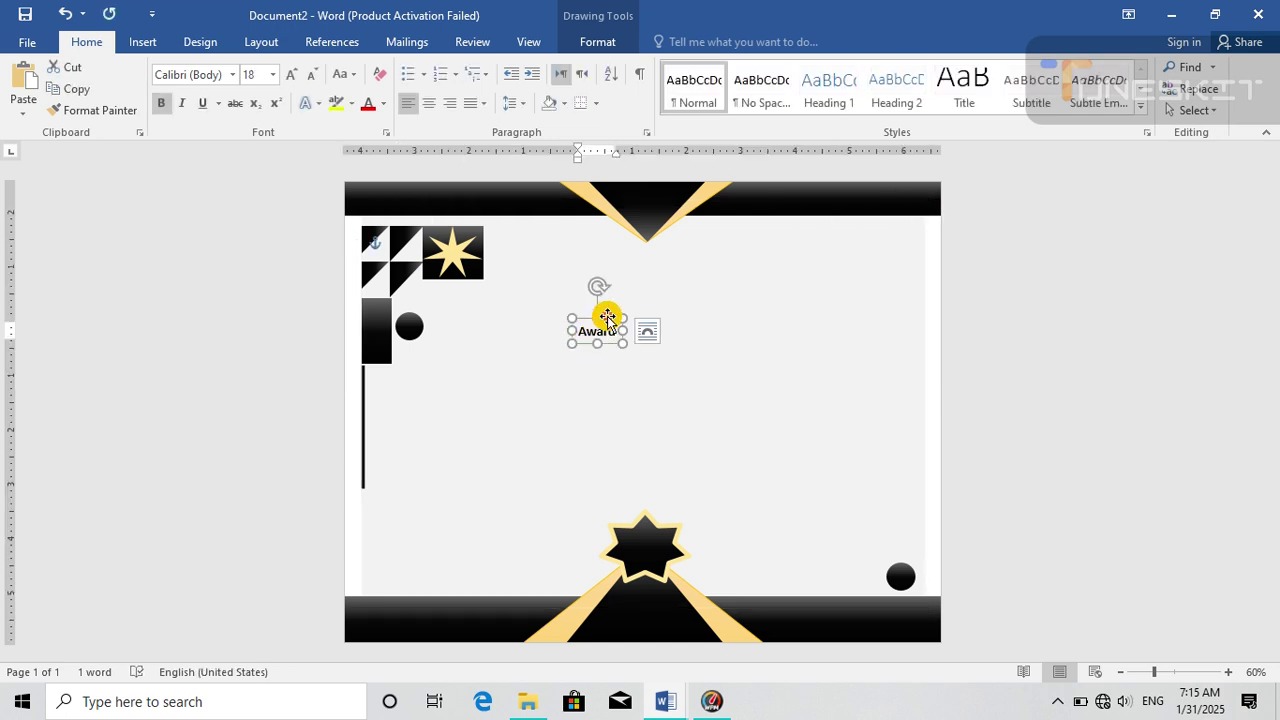
# - Apply the orange WordArt style to the "Award" text and center its text box inside the black star
pyautogui.doubleClick(607, 318)
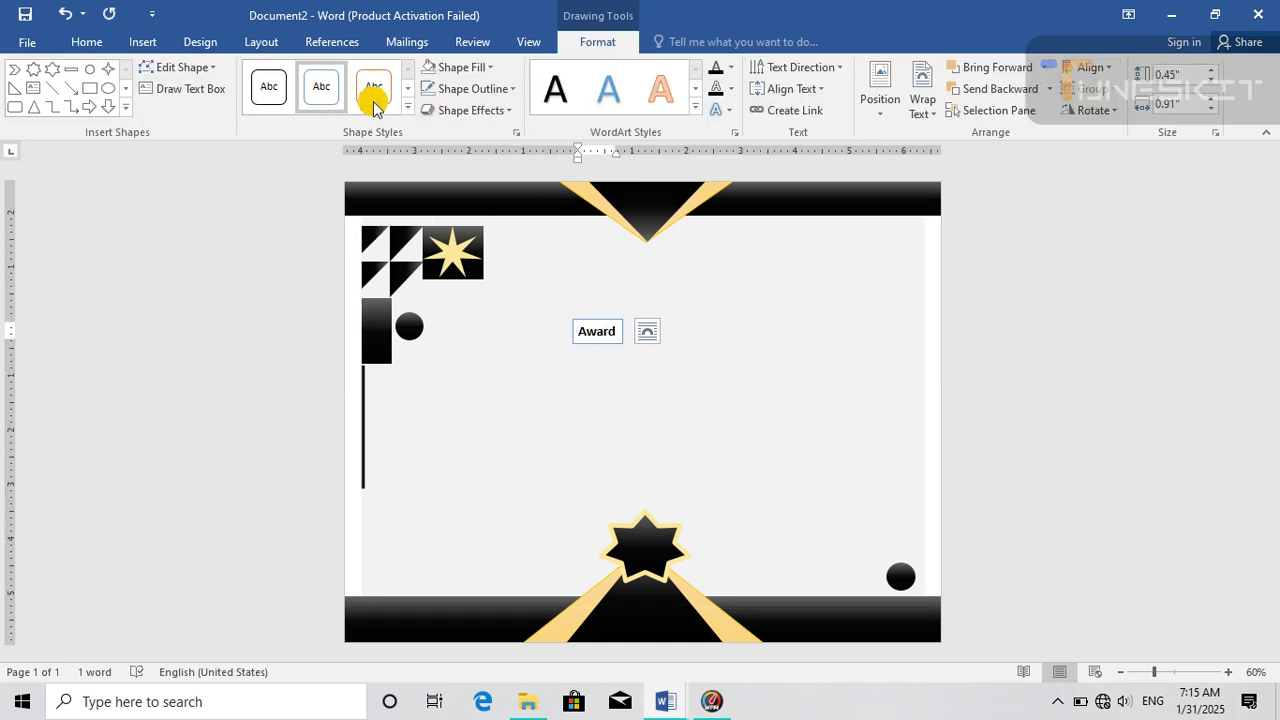
pyautogui.click(658, 92)
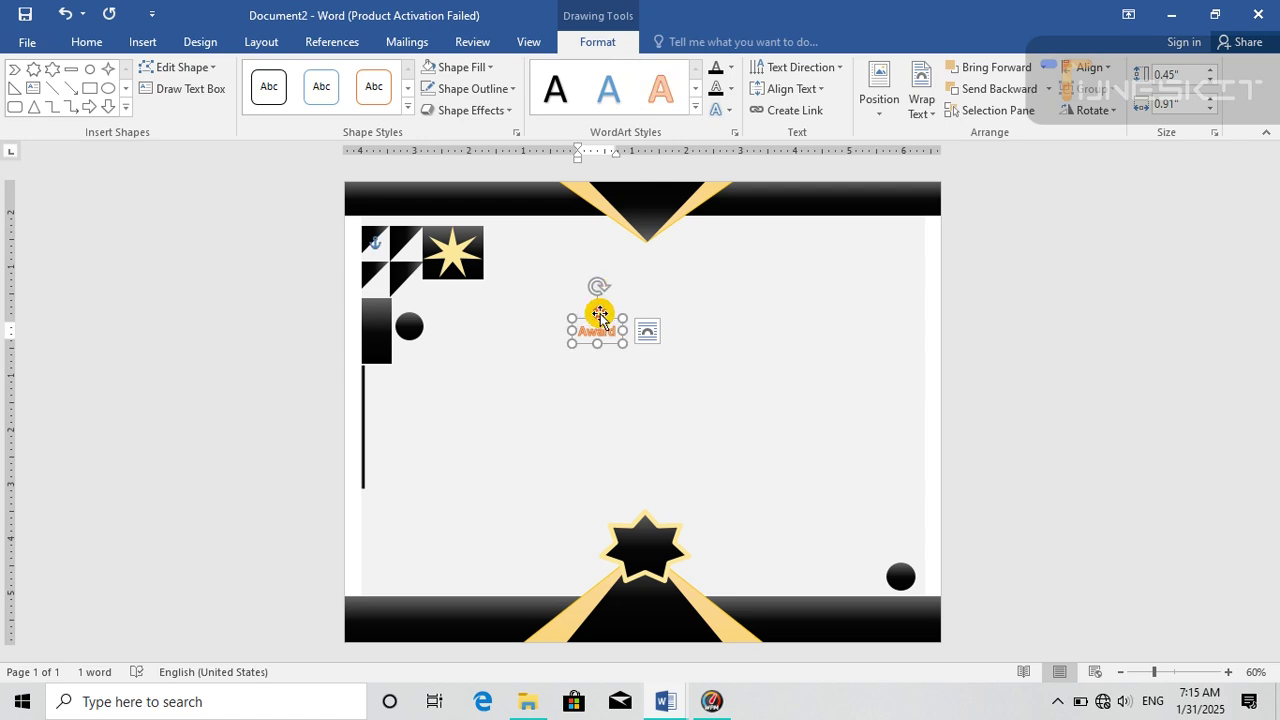
pyautogui.moveTo(588, 343); pyautogui.dragTo(637, 549)
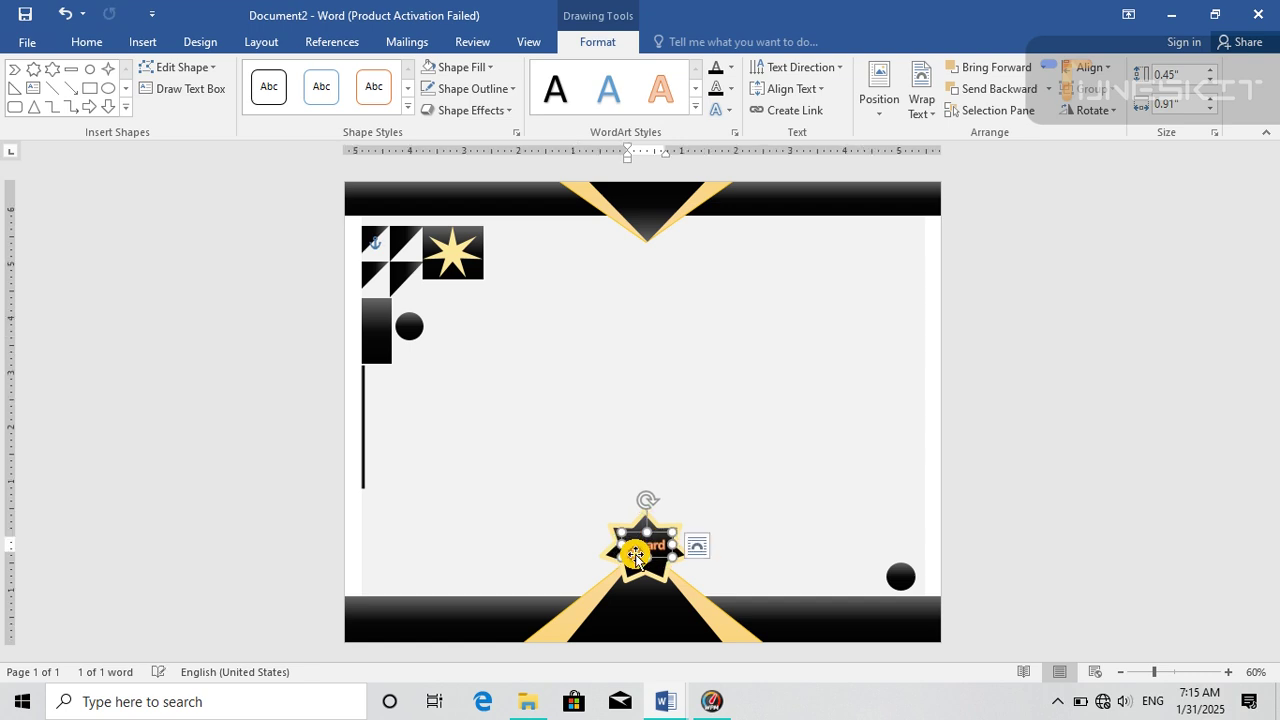
pyautogui.press('Down')
pyautogui.press('Down')
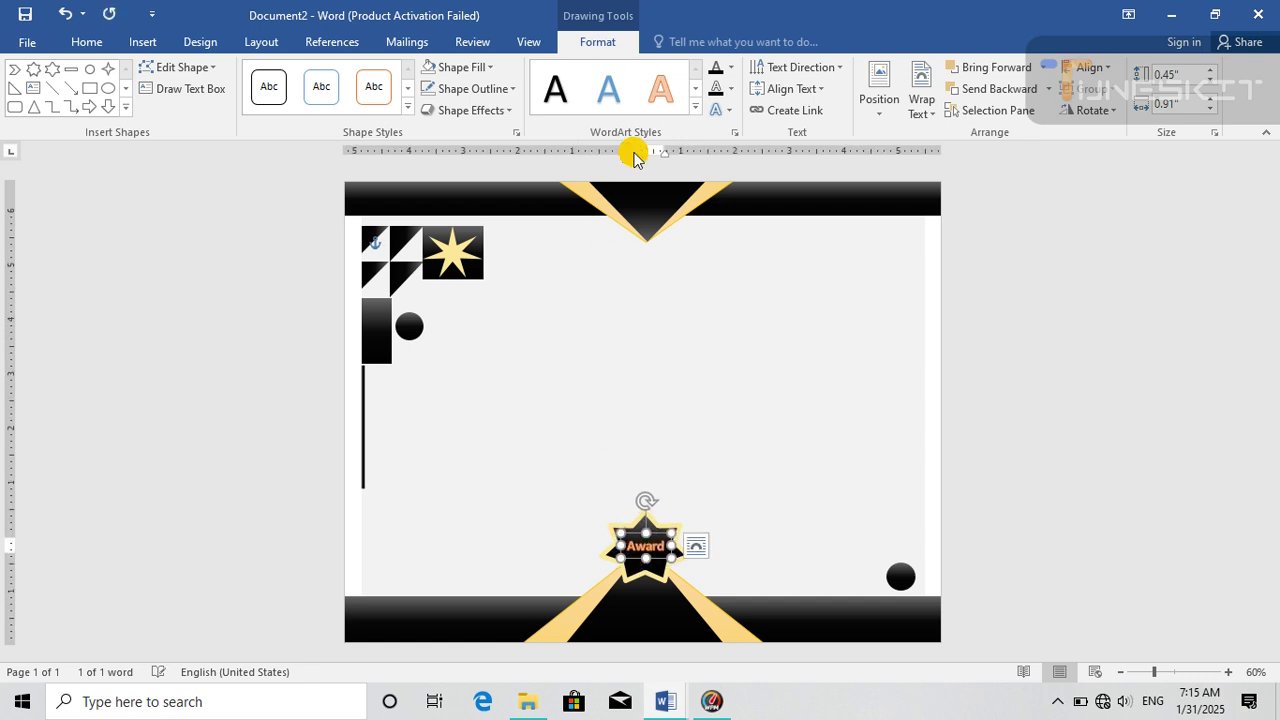
pyautogui.click(695, 107)
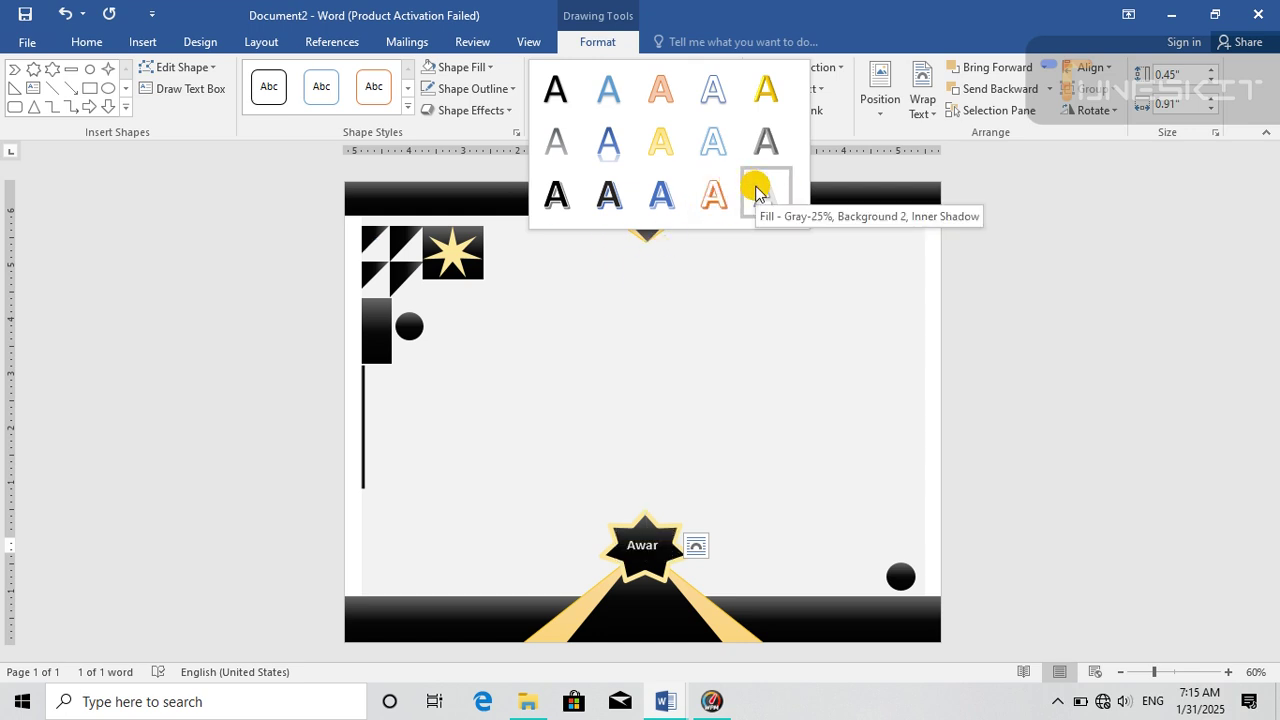
pyautogui.click(737, 370)
pyautogui.click(666, 491)
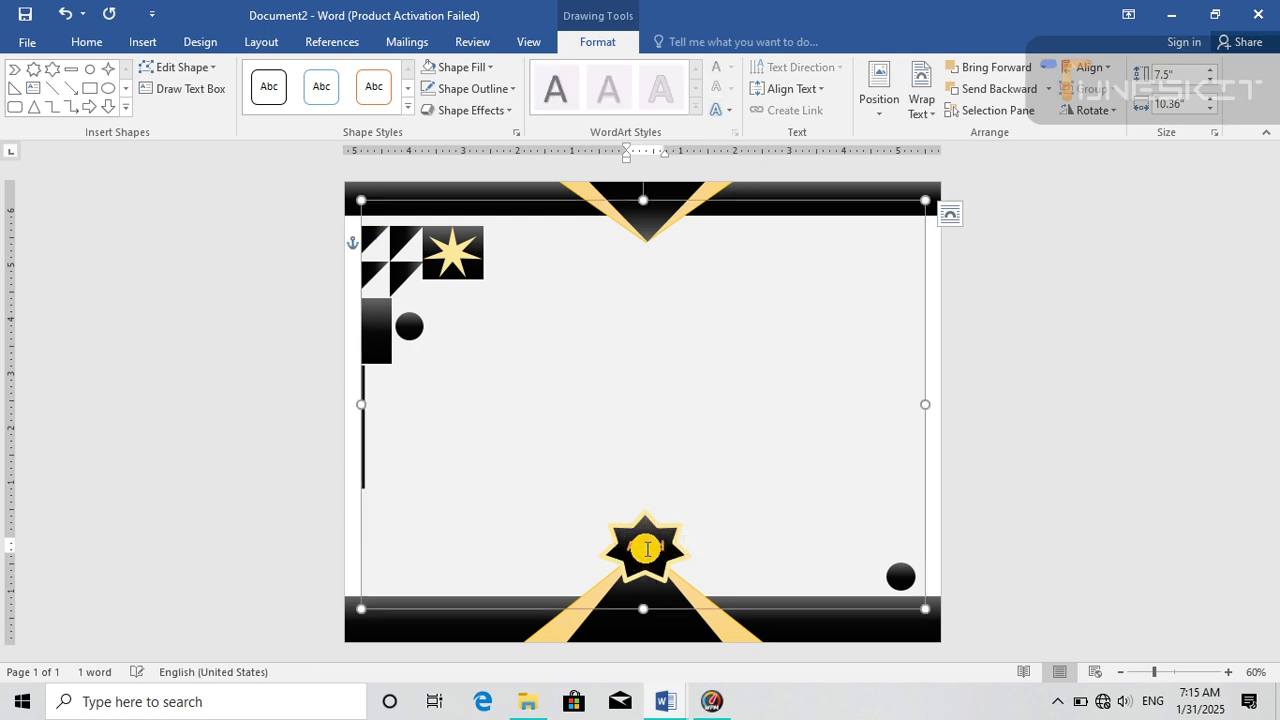
pyautogui.click(647, 549)
pyautogui.moveTo(633, 561); pyautogui.dragTo(634, 560)
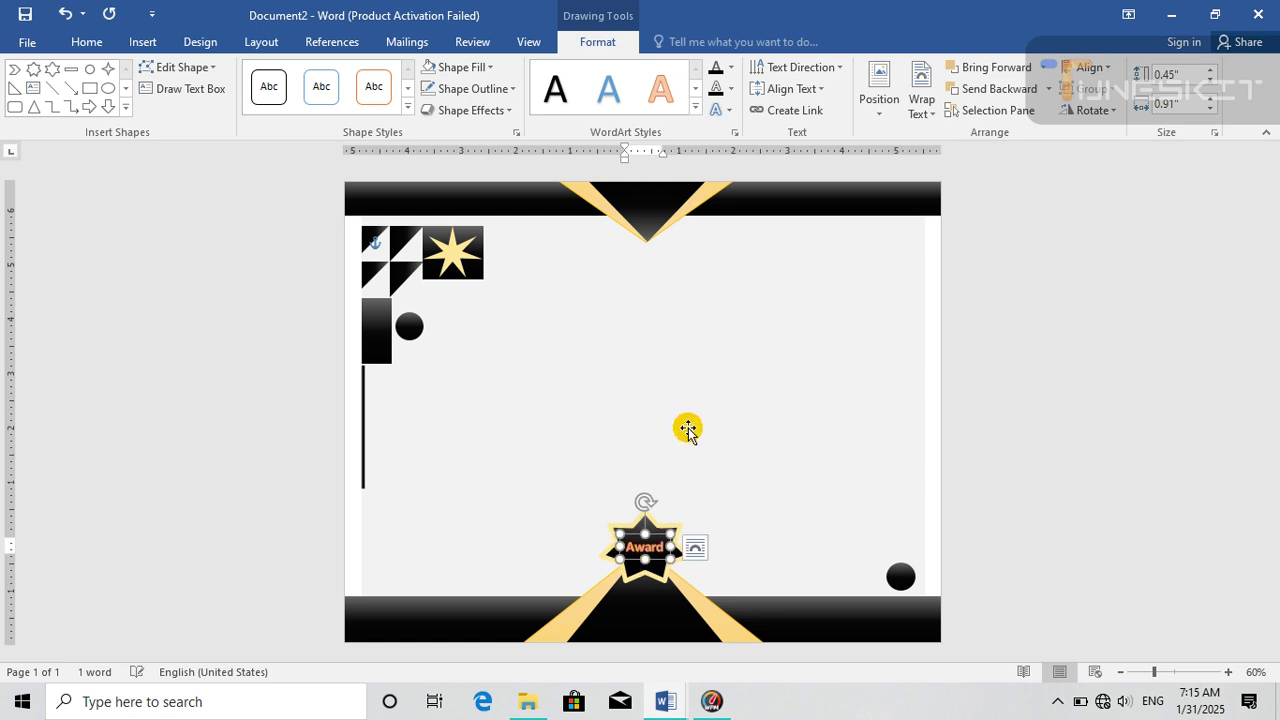
pyautogui.click(86, 40)
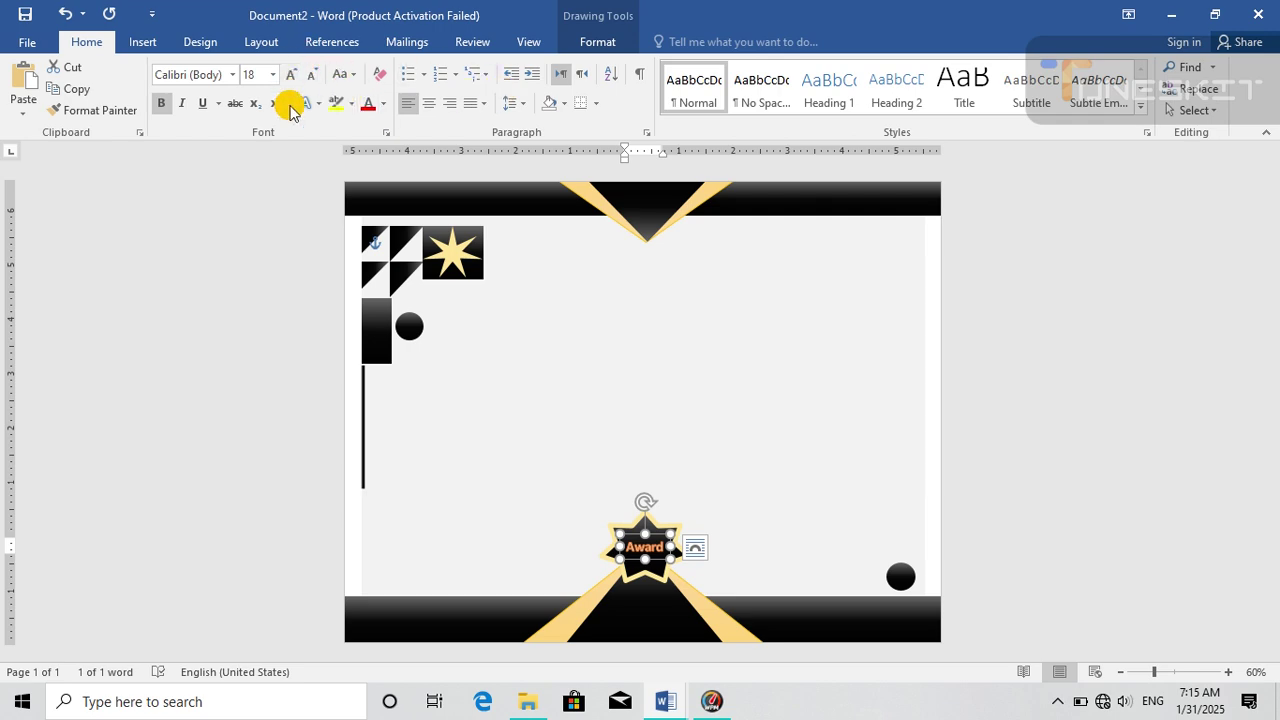
pyautogui.doubleClick(655, 559)
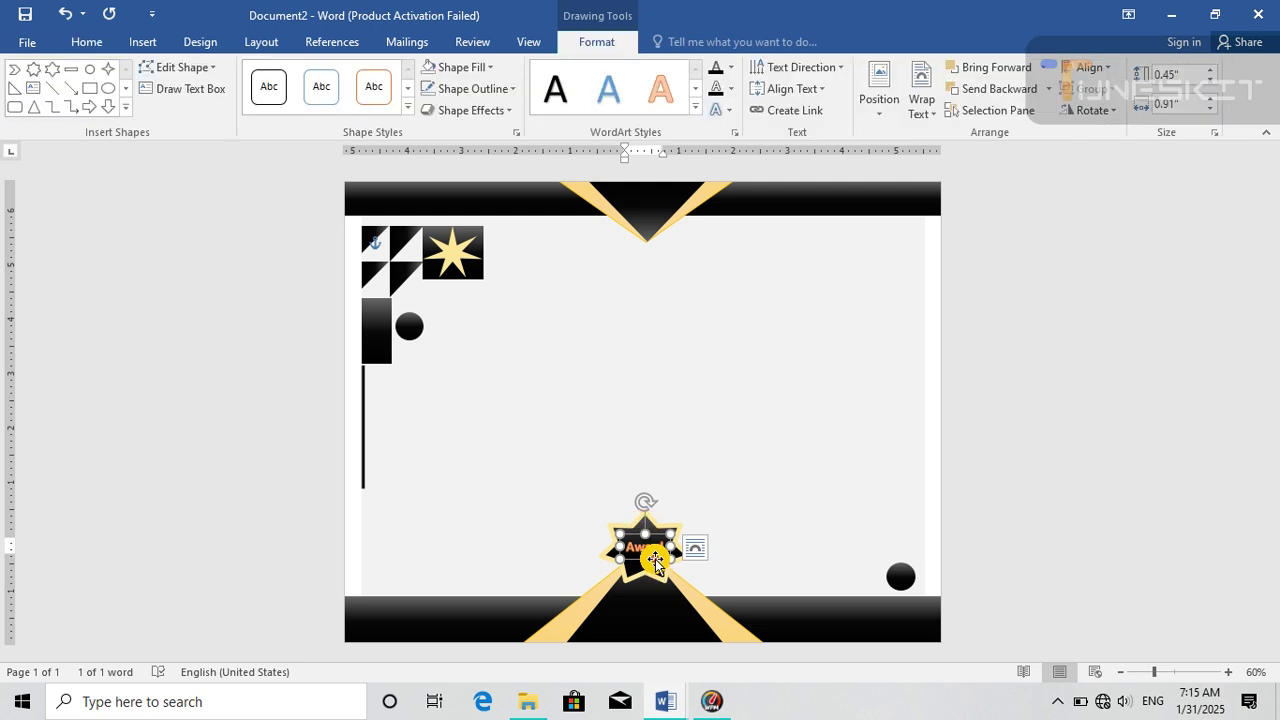
pyautogui.click(491, 70)
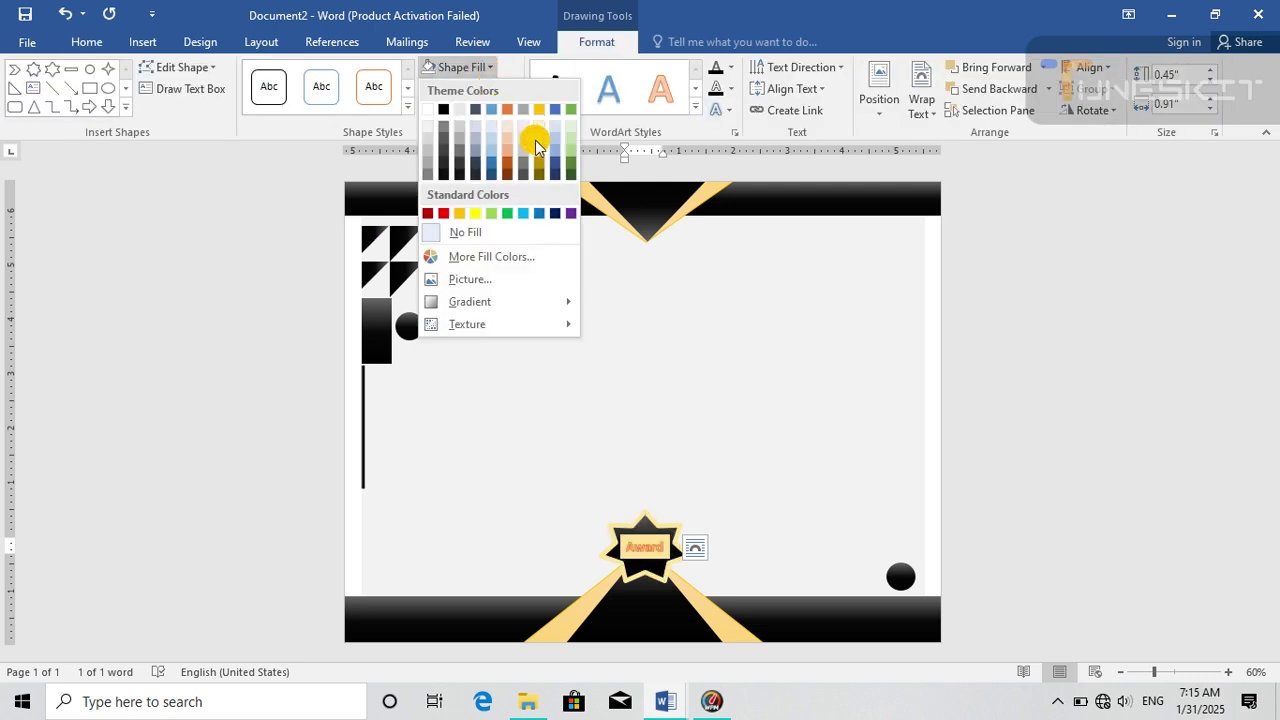
pyautogui.click(740, 389)
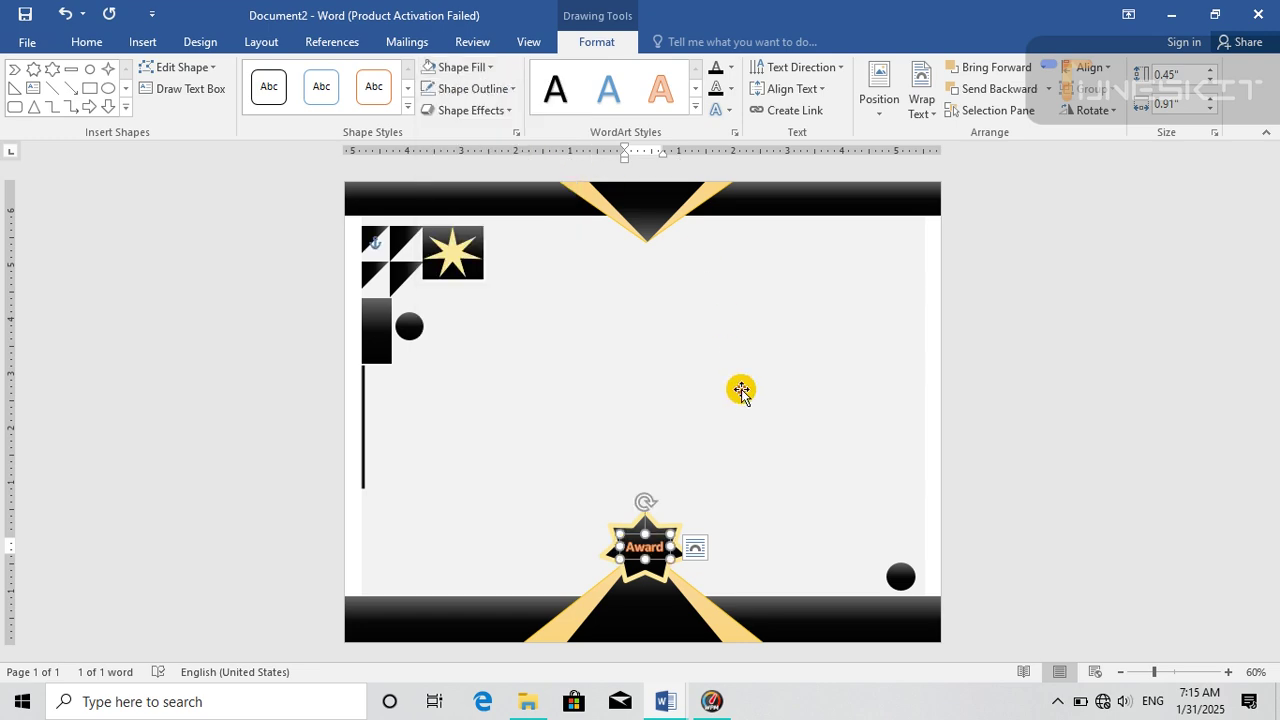
pyautogui.click(826, 505)
pyautogui.click(1051, 463)
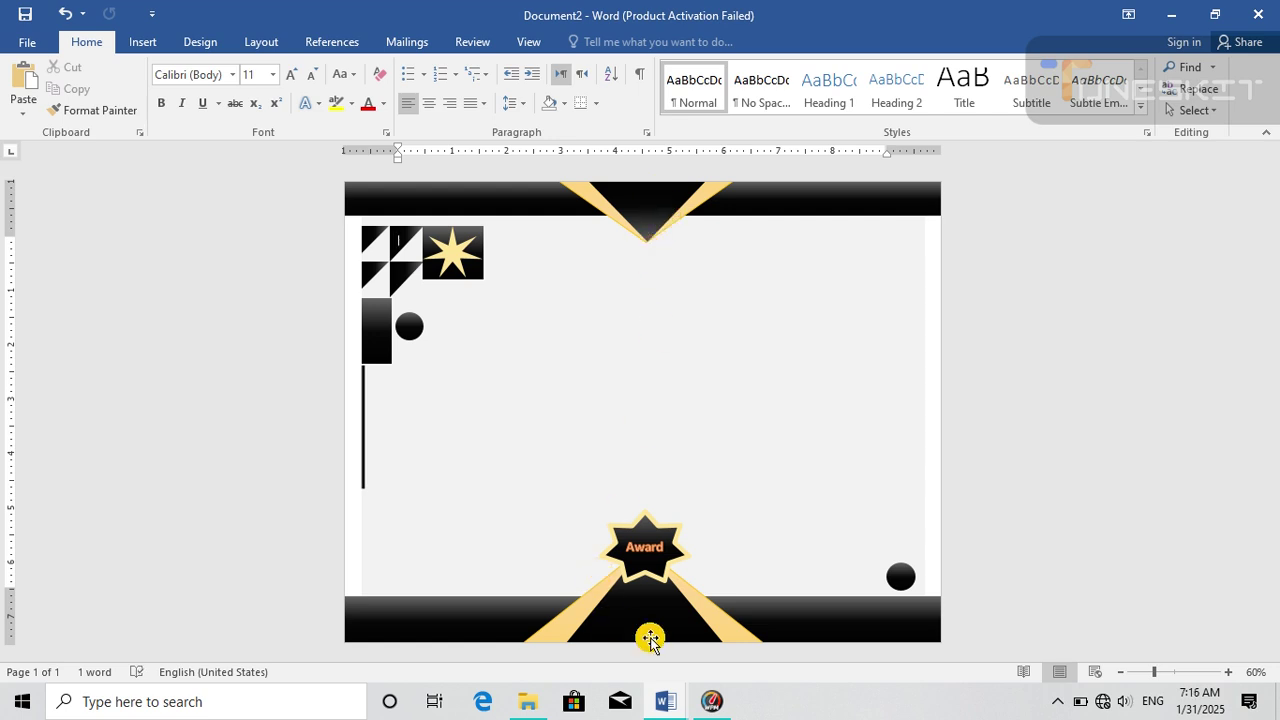
pyautogui.click(640, 565)
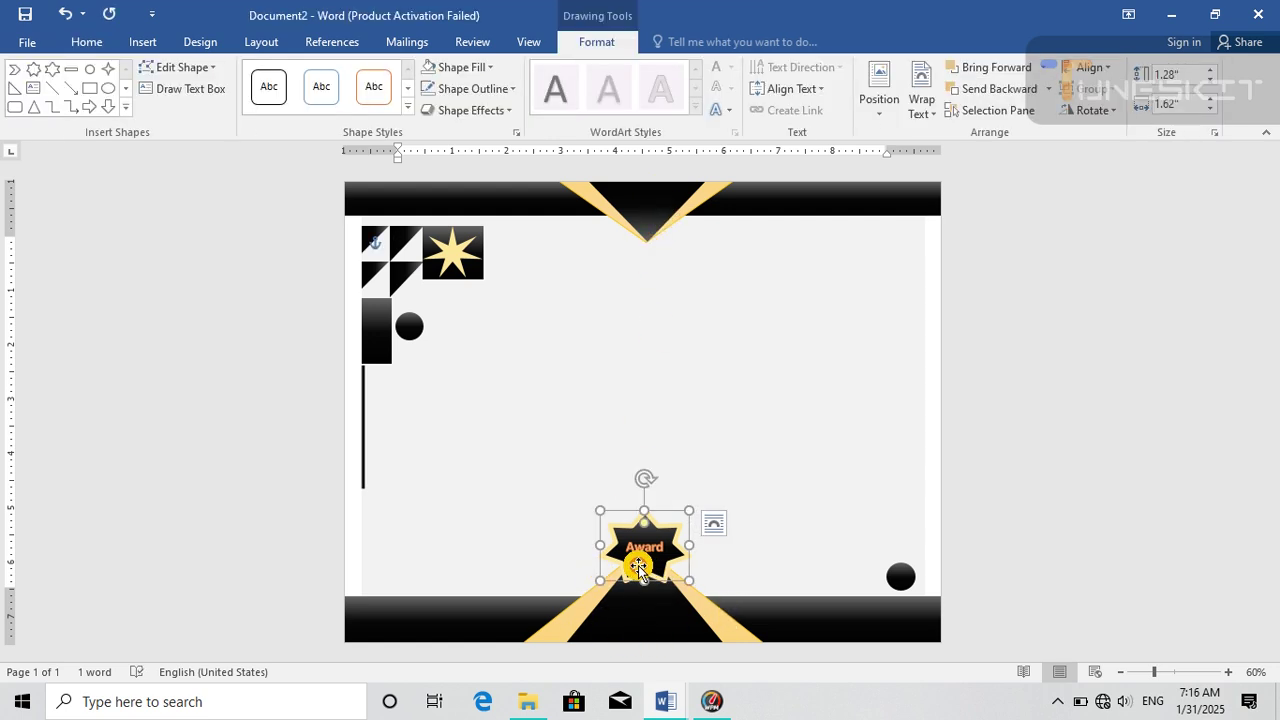
pyautogui.click(366, 600)
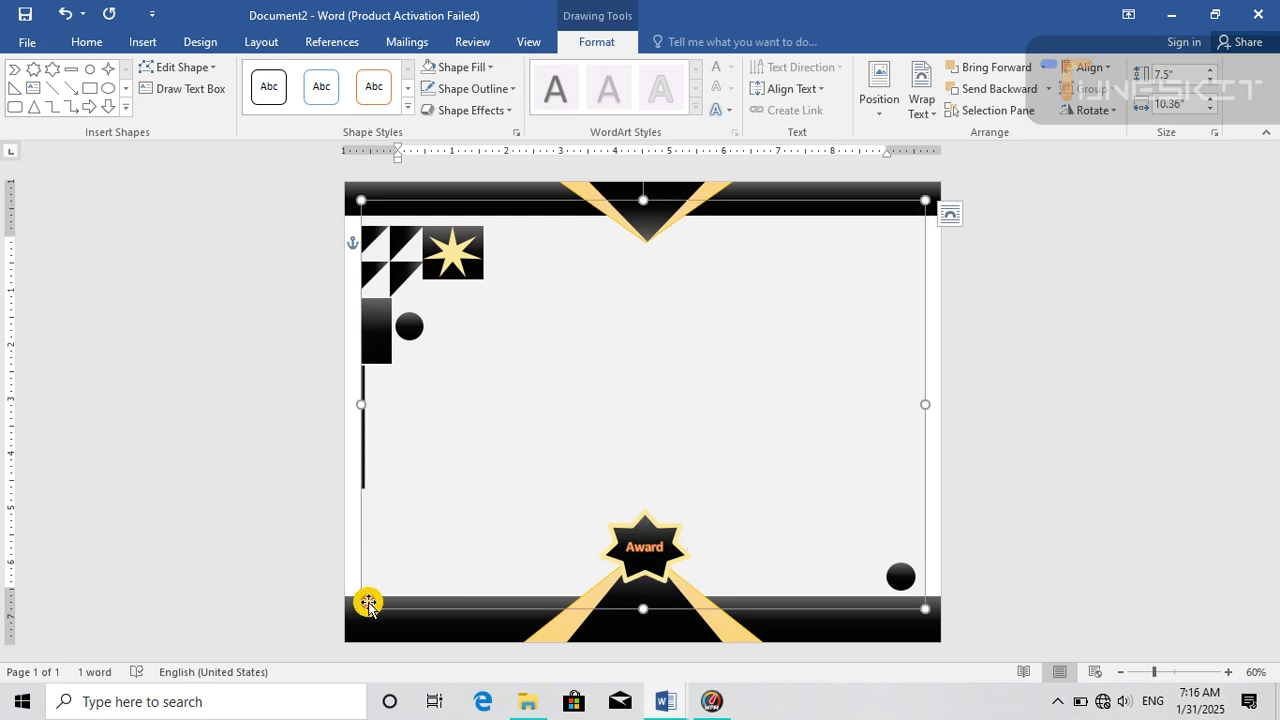
pyautogui.click(431, 626)
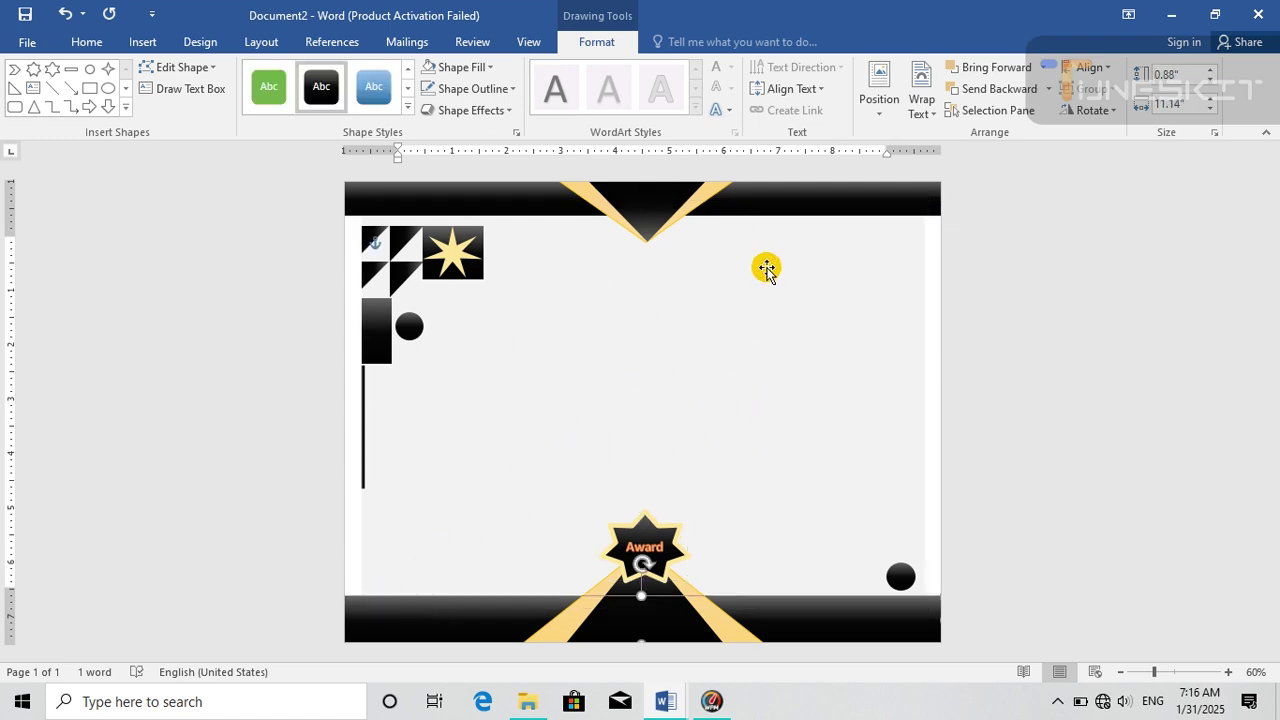
# - Duplicate the thin black vertical line on the gray panel's left edge and place the copy on its right edge
pyautogui.click(362, 402)
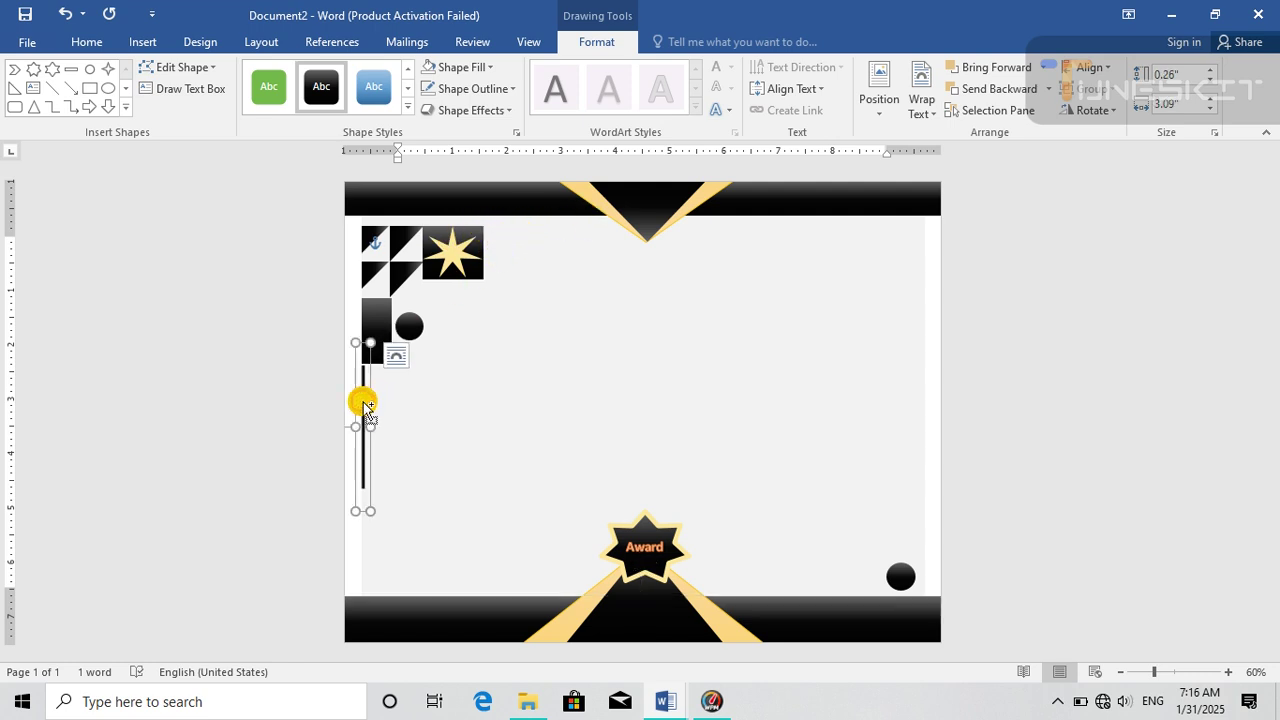
pyautogui.hotkey('ctrl', 'v')
pyautogui.moveTo(367, 405); pyautogui.dragTo(916, 384)
pyautogui.click(786, 386)
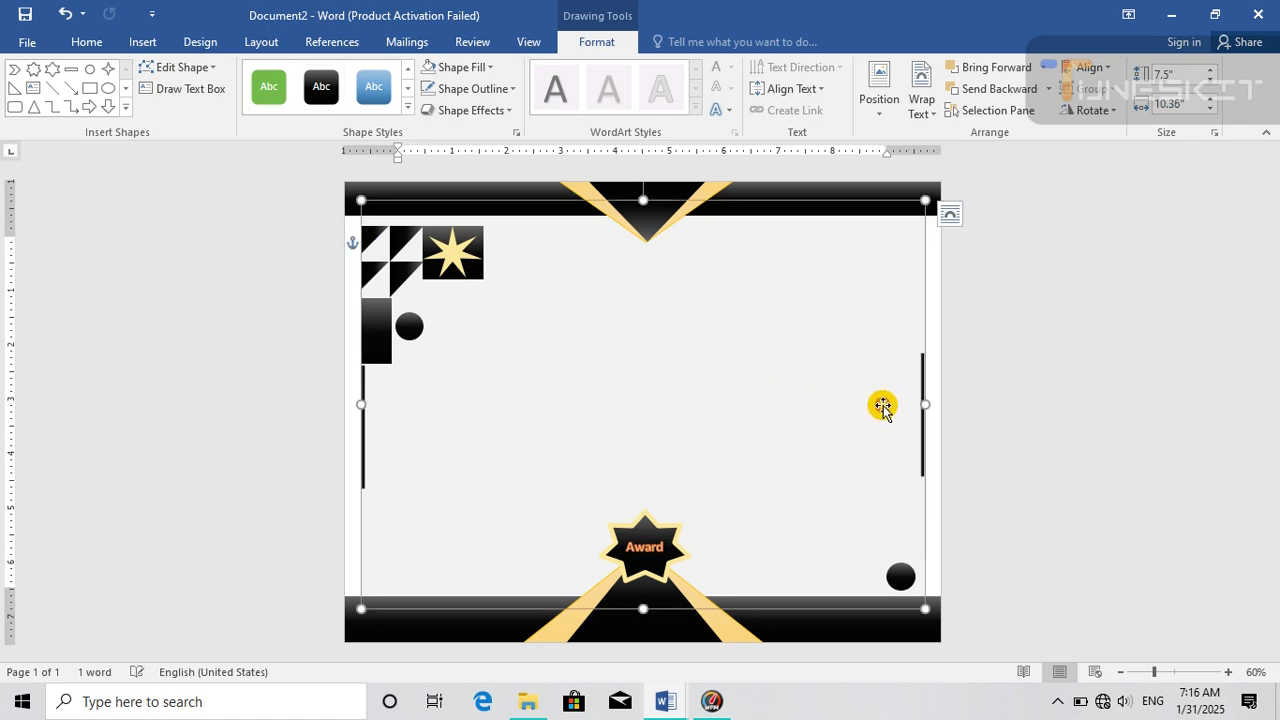
pyautogui.click(845, 614)
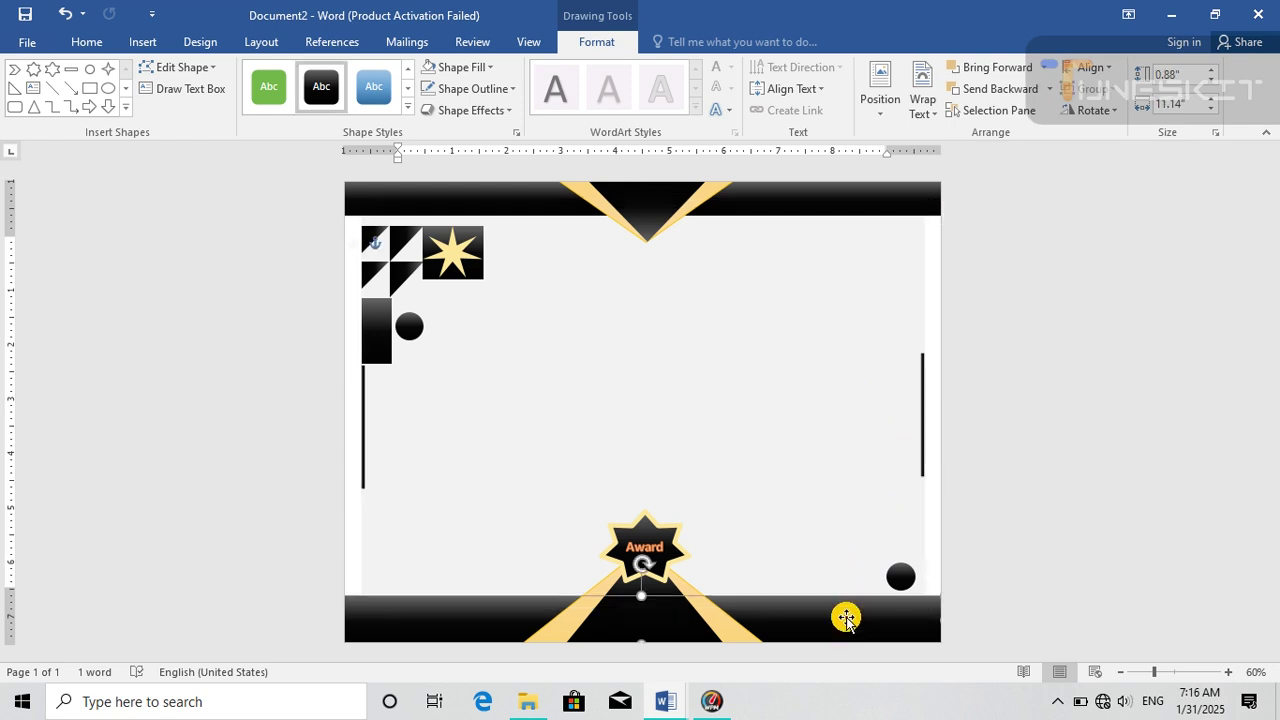
# - Nudge the copied vertical line on the panel's right edge down to match the height of the line on the left edge
pyautogui.click(921, 425)
pyautogui.press('Left')
pyautogui.press('Down')
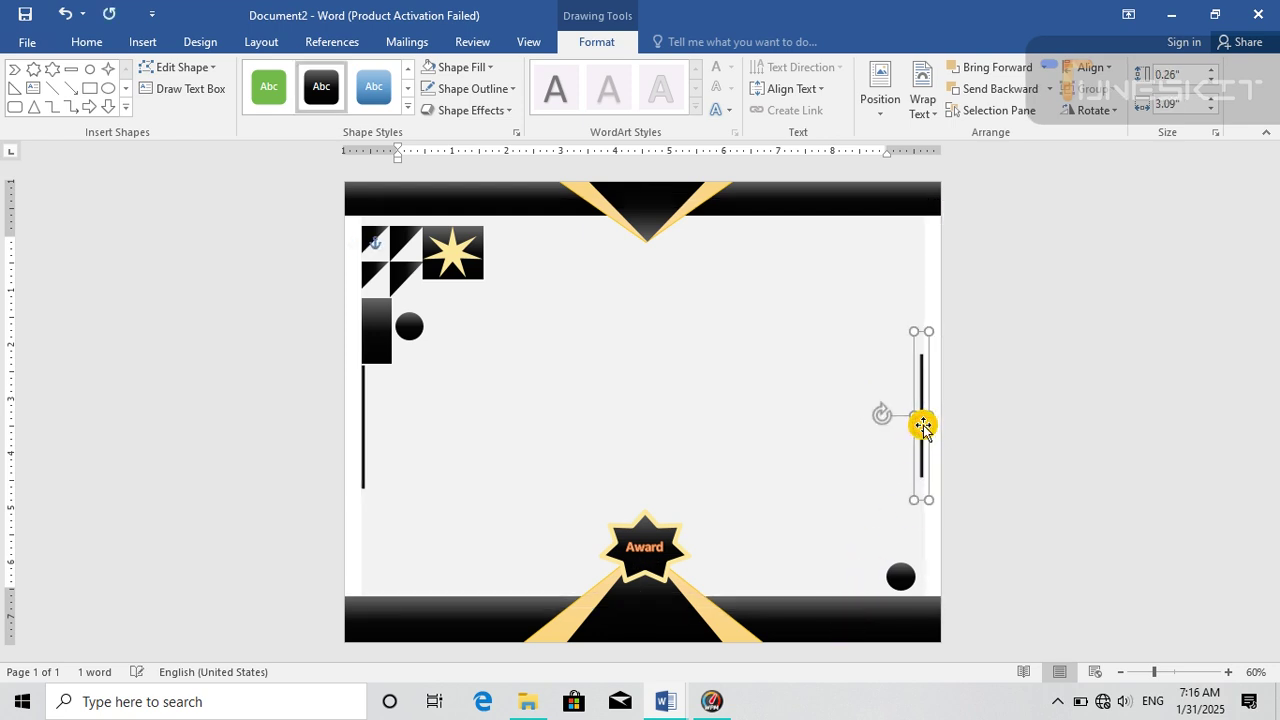
pyautogui.press('Down')
pyautogui.press('Down')
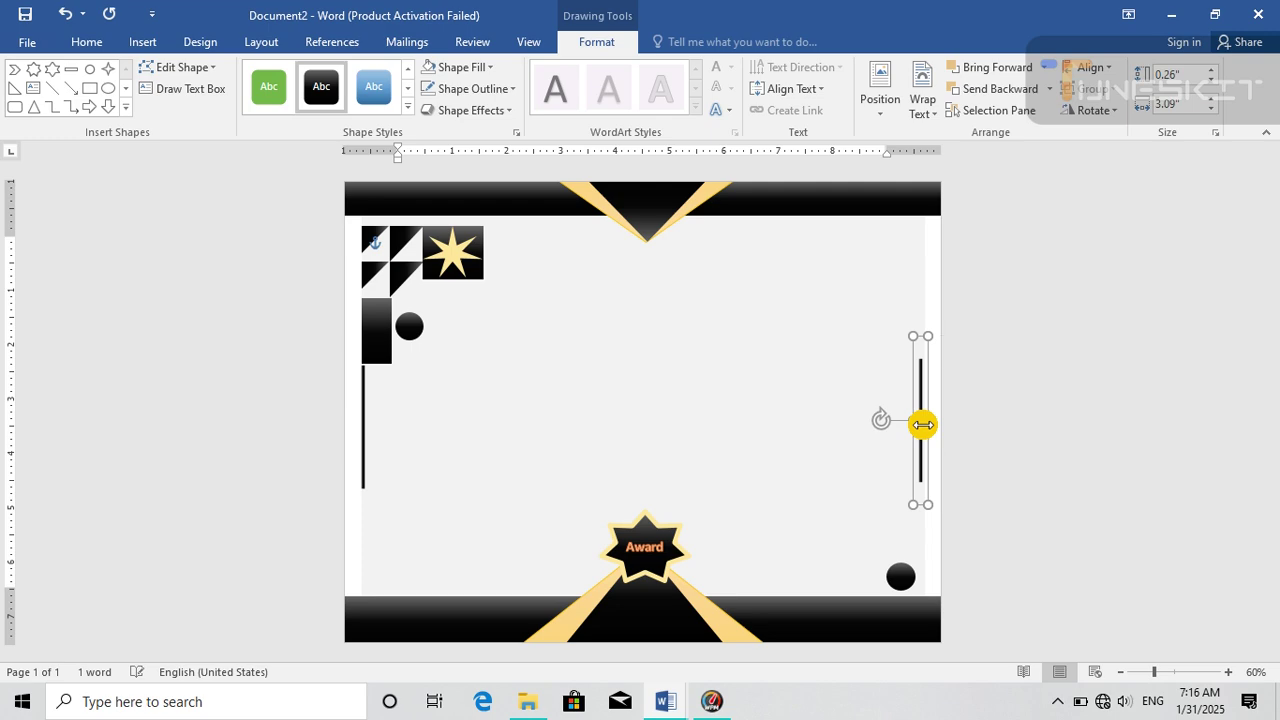
pyautogui.press('Right')
pyautogui.press('Down')
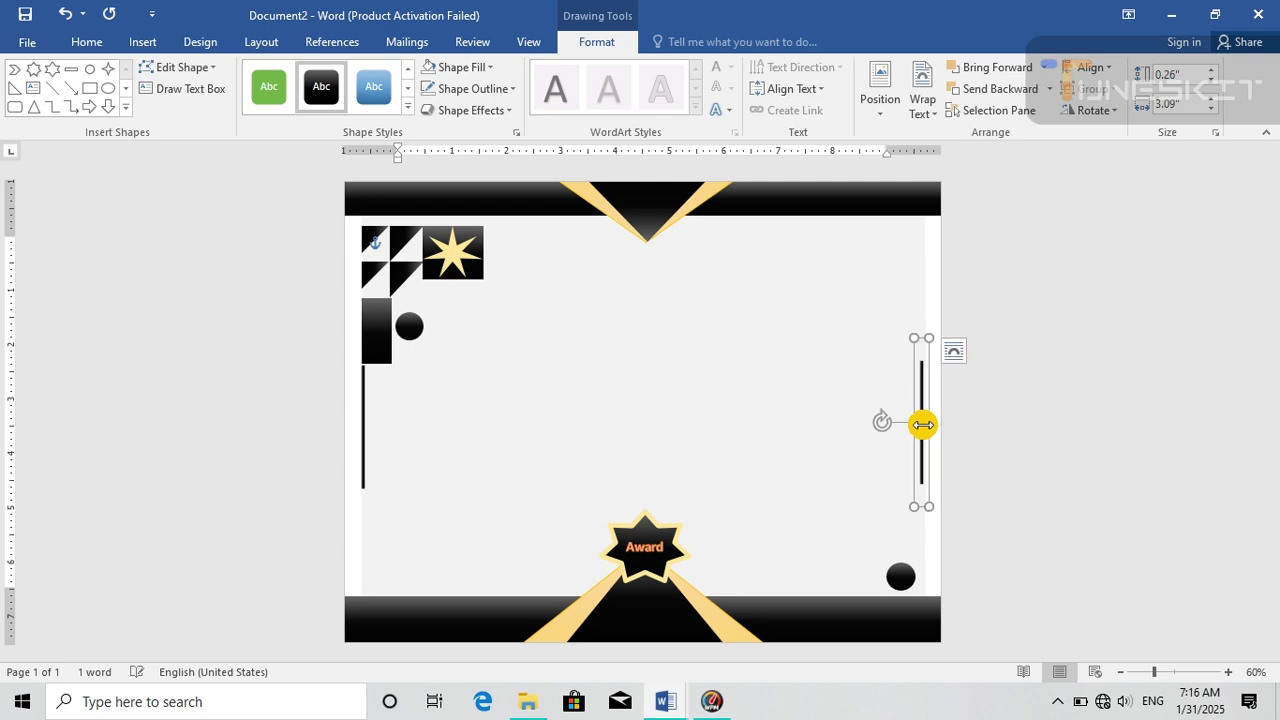
pyautogui.click(758, 415)
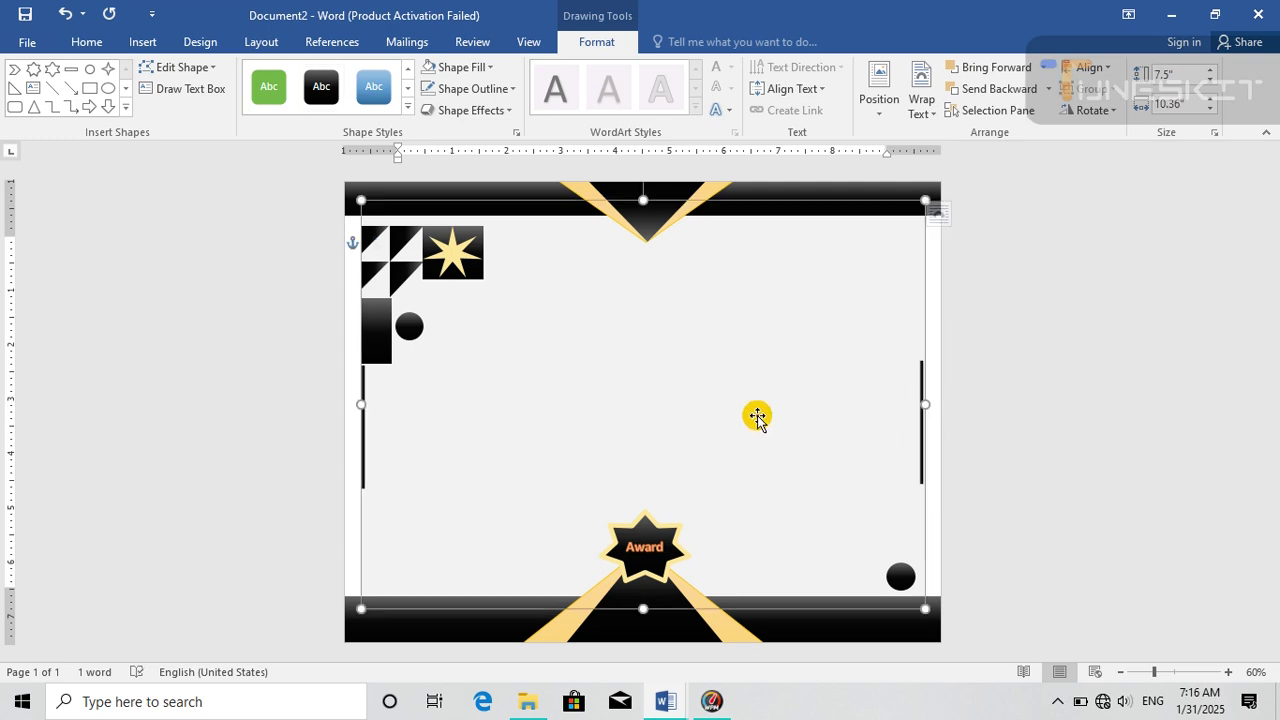
pyautogui.click(851, 634)
pyautogui.click(921, 425)
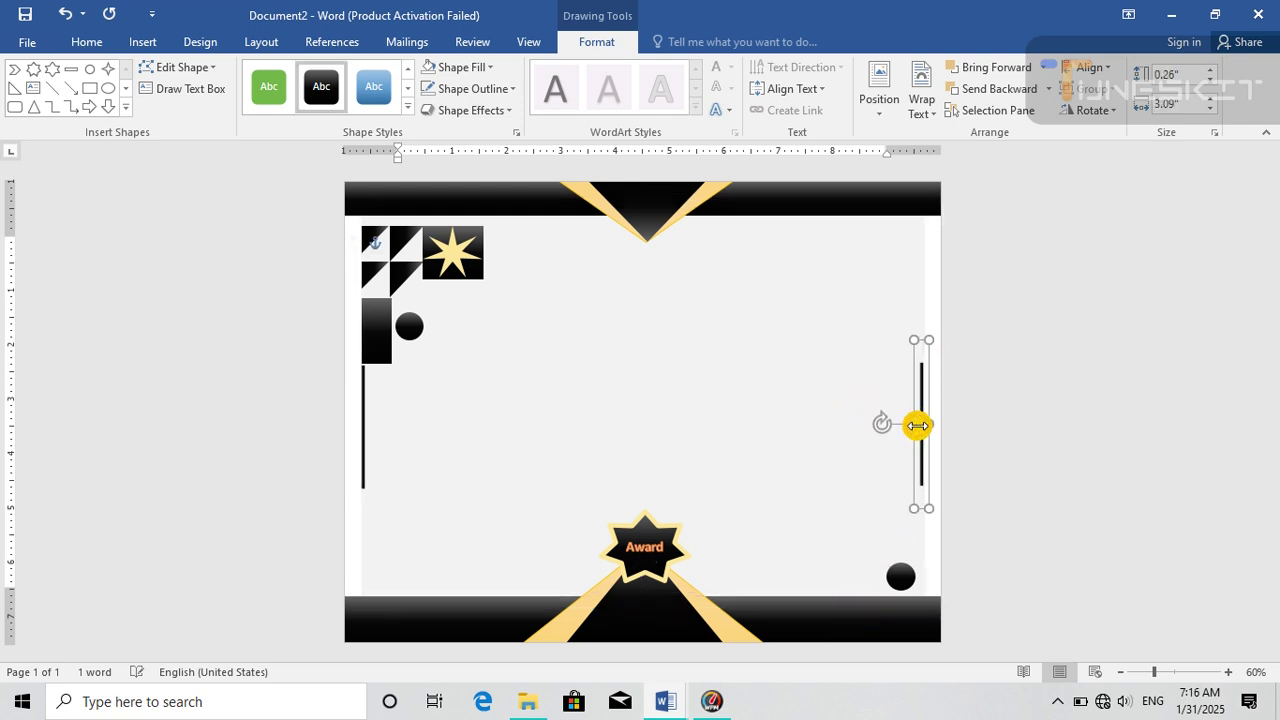
pyautogui.click(699, 393)
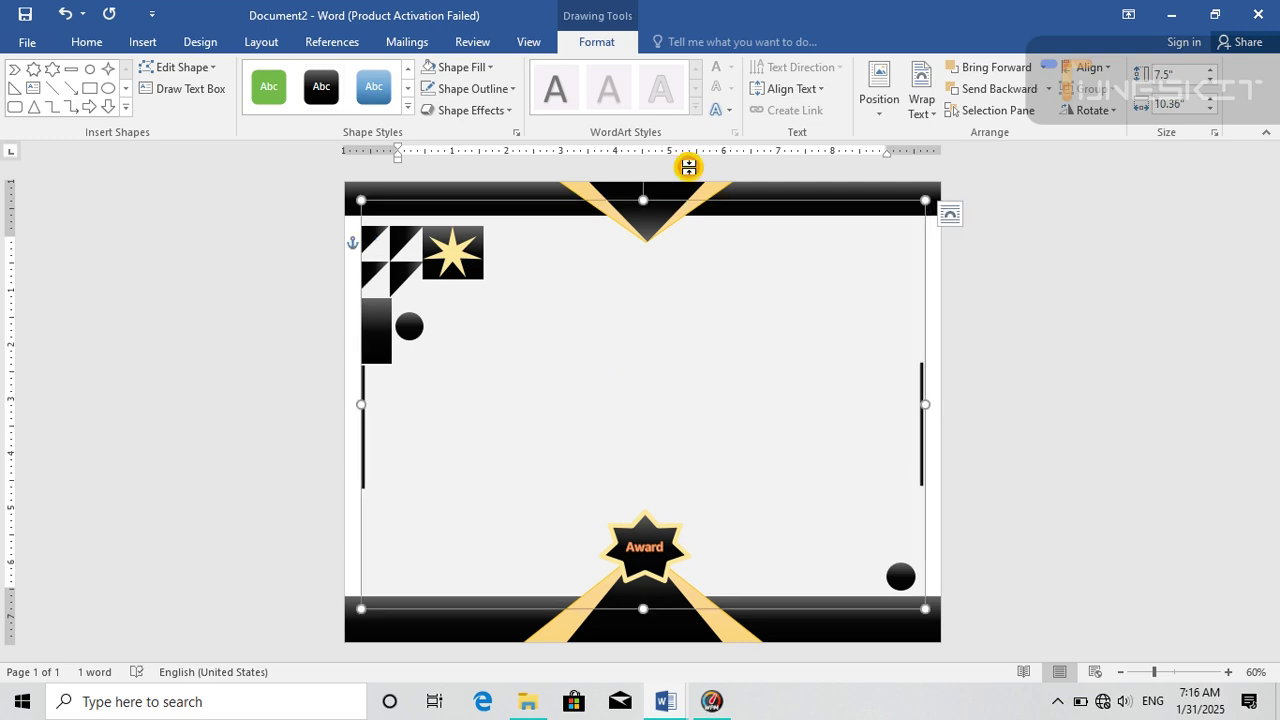
# - Copy the thin black line on the left edge, tilt the copy diagonally and move it over the bottom bar's left end
pyautogui.click(363, 409)
pyautogui.hotkey('ctrl', 'c')
pyautogui.hotkey('ctrl', 'v')
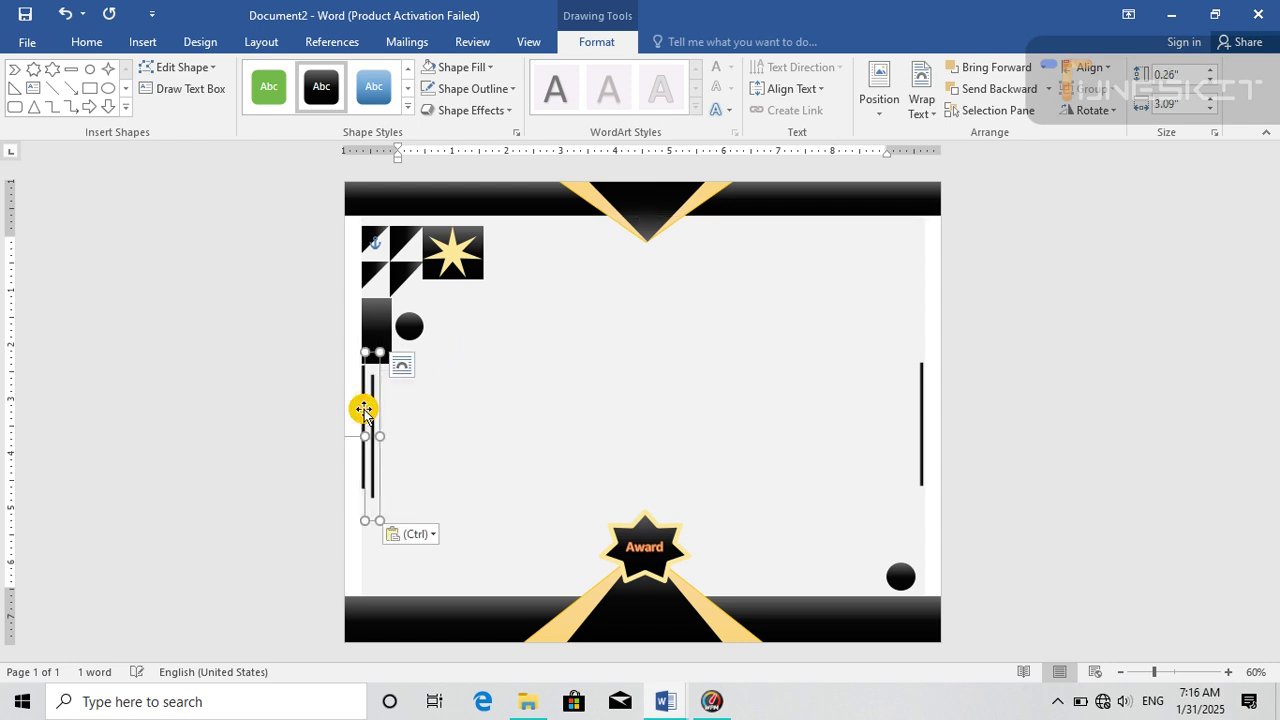
pyautogui.moveTo(364, 409); pyautogui.dragTo(461, 356)
pyautogui.moveTo(563, 405); pyautogui.dragTo(388, 582)
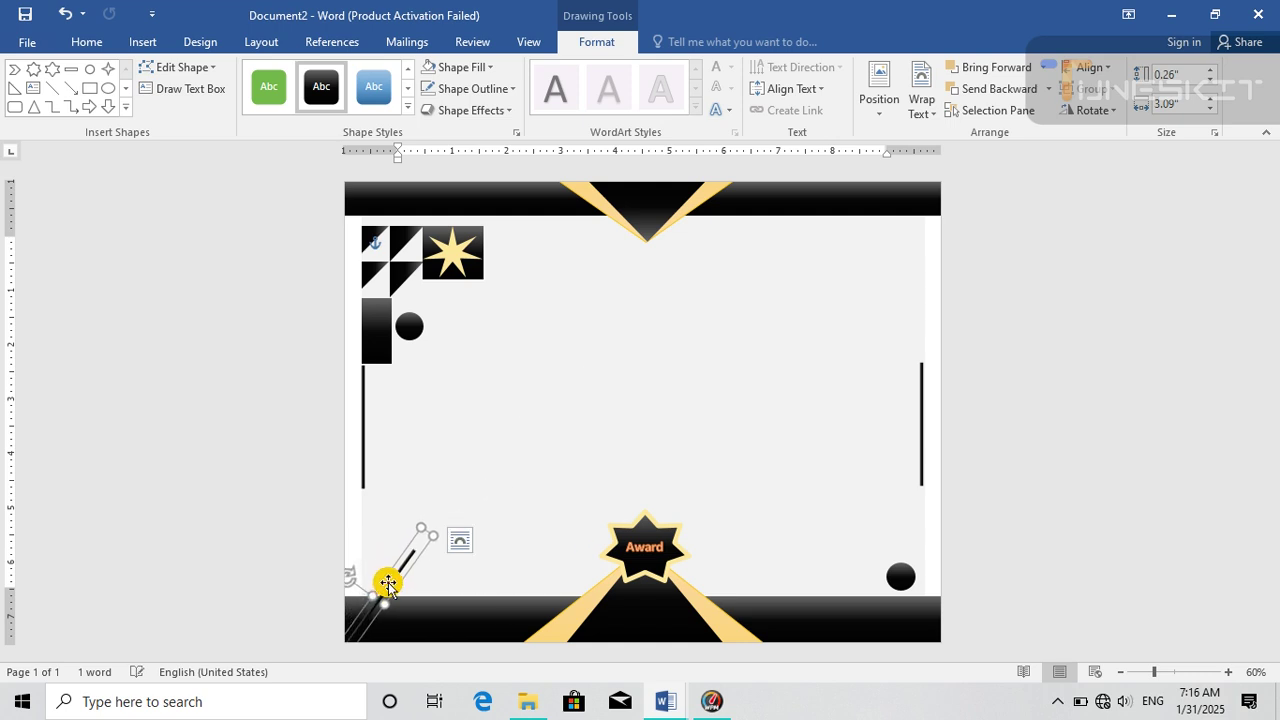
# - Fill the diagonal line with light gold and shift it into the lower-left corner of the bottom bar
pyautogui.click(489, 67)
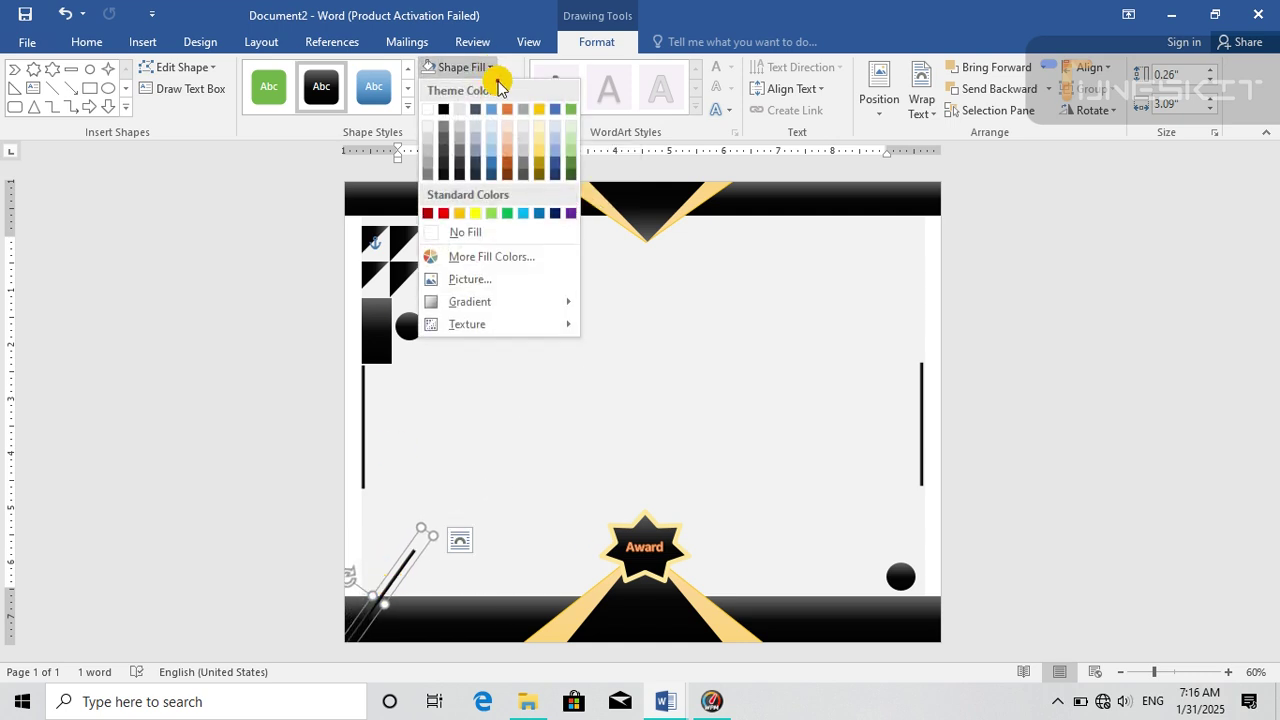
pyautogui.click(538, 139)
pyautogui.moveTo(432, 531); pyautogui.dragTo(351, 622)
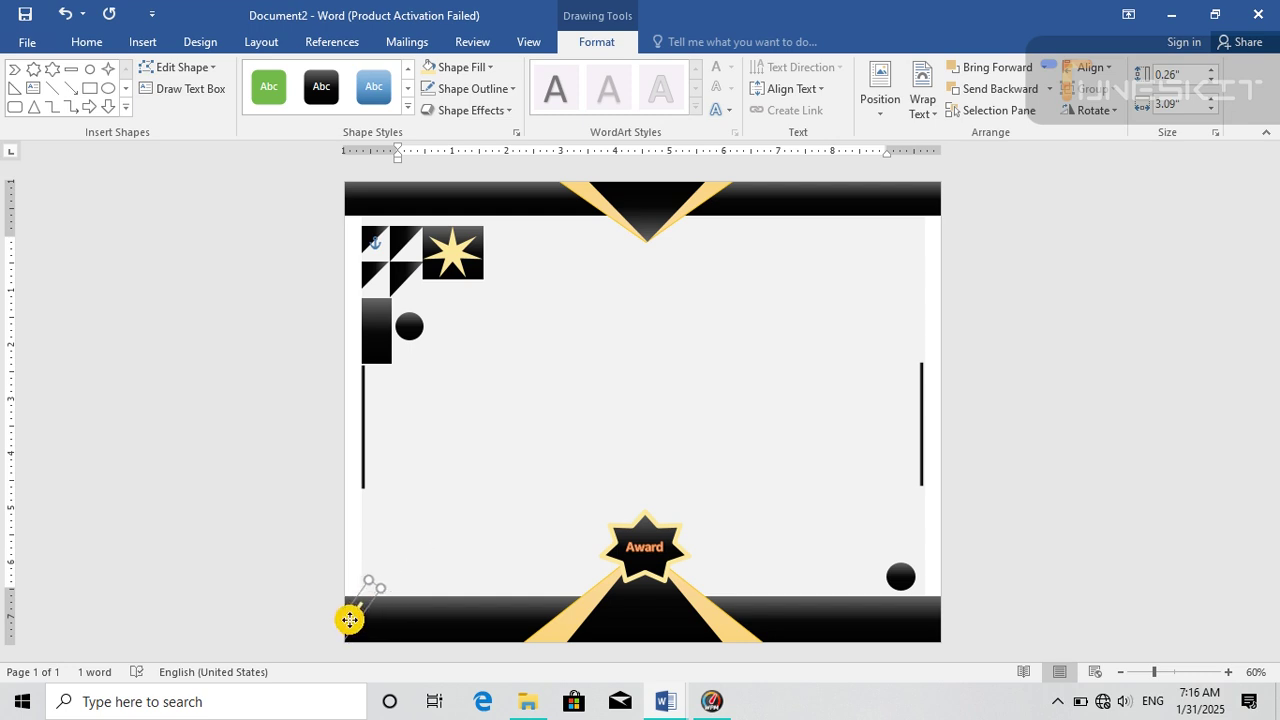
# - Duplicate the light-gold diagonal stripe into a parallel row at the bottom bar's left end
pyautogui.moveTo(351, 624); pyautogui.dragTo(386, 611)
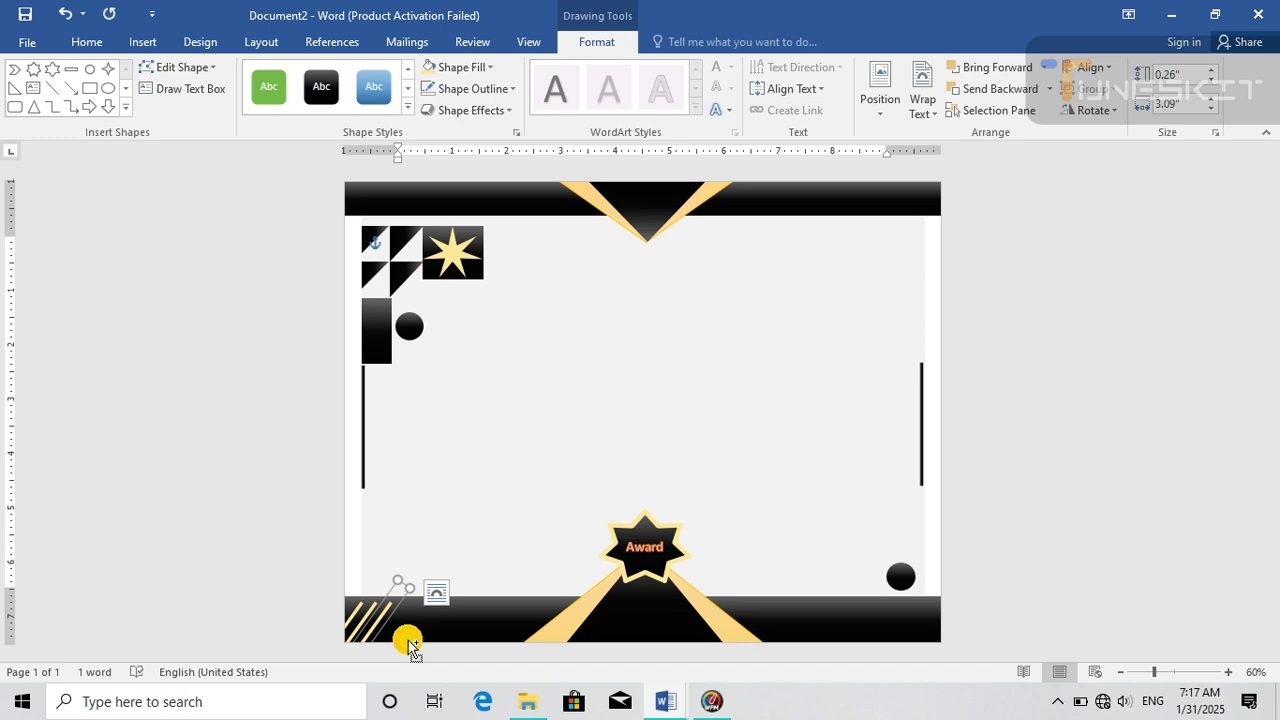
pyautogui.keyDown('ctrl'); pyautogui.moveTo(400, 612); pyautogui.dragTo(403, 608); pyautogui.keyUp('ctrl')
pyautogui.press('Up')
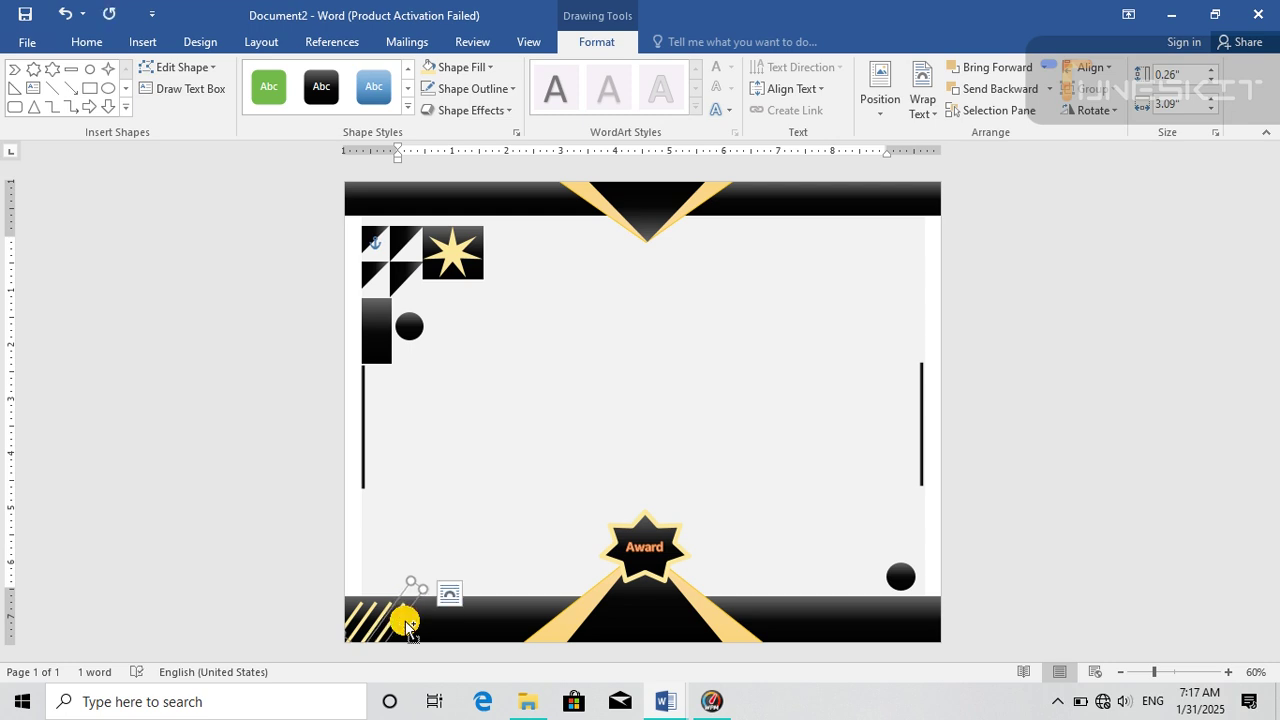
# - Paste more light-gold diagonal stripes and nudge them into even spacing to extend the row along the bottom bar
pyautogui.hotkey('ctrl', 'v')
pyautogui.press('Up')
pyautogui.press('Up')
pyautogui.press('Up')
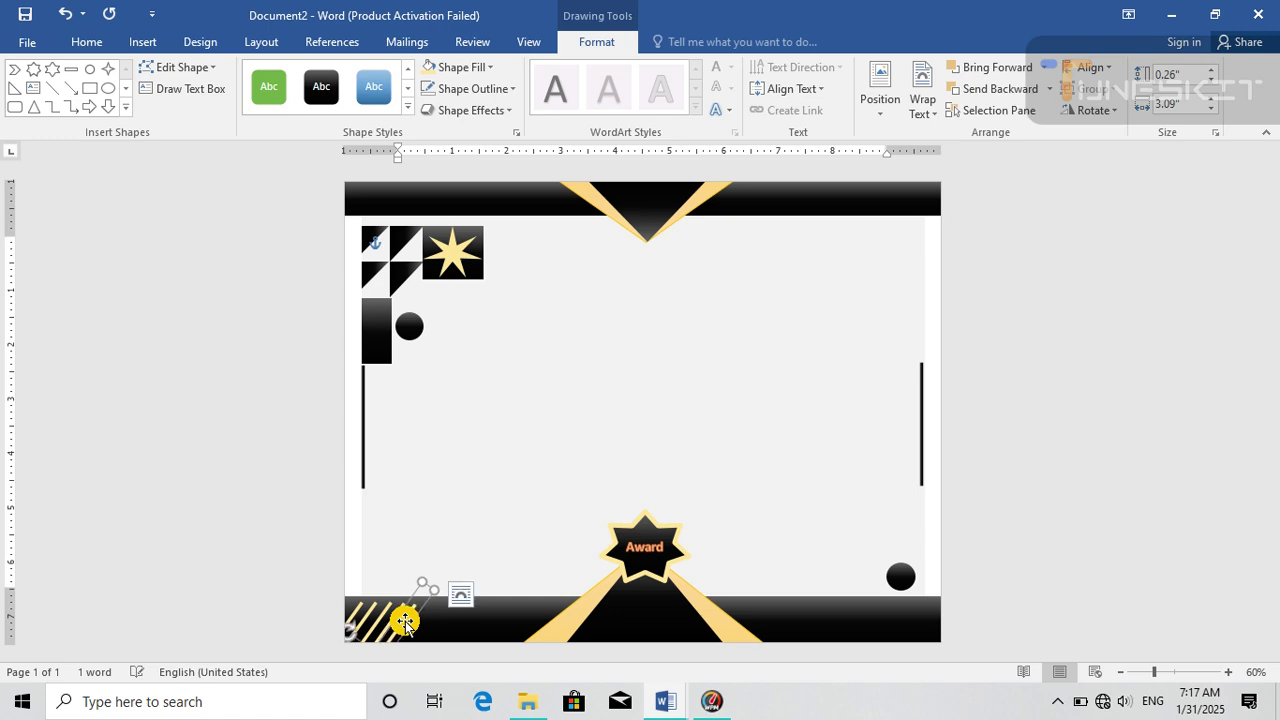
pyautogui.press('Up')
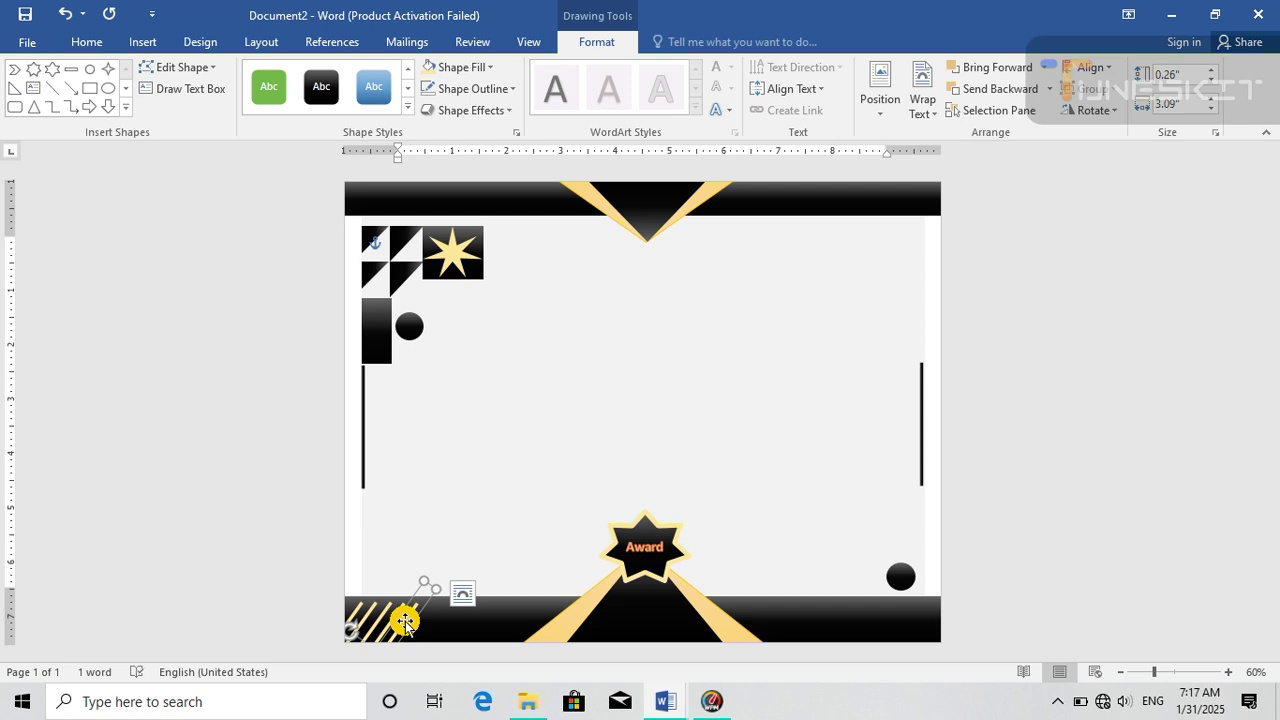
pyautogui.press('Down')
pyautogui.press('Down')
pyautogui.press('Down')
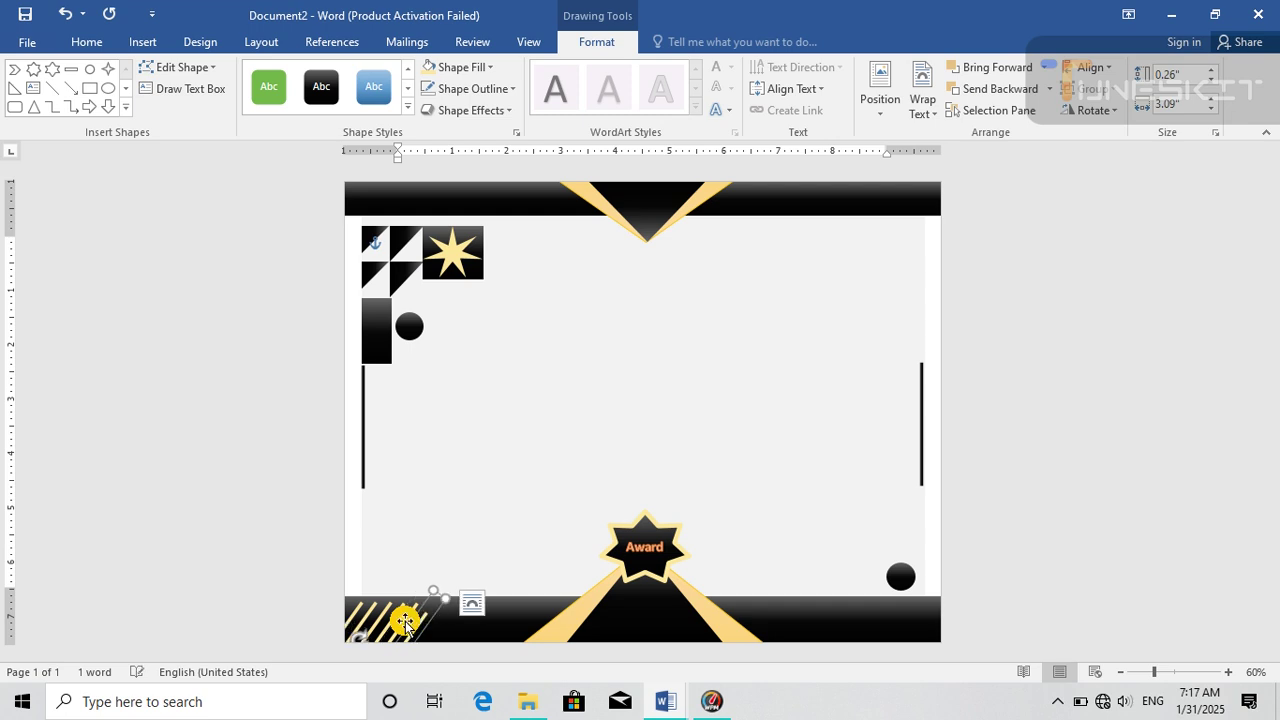
pyautogui.press('Right')
pyautogui.press('Right')
pyautogui.press('Right')
pyautogui.hotkey('ctrl', 'v')
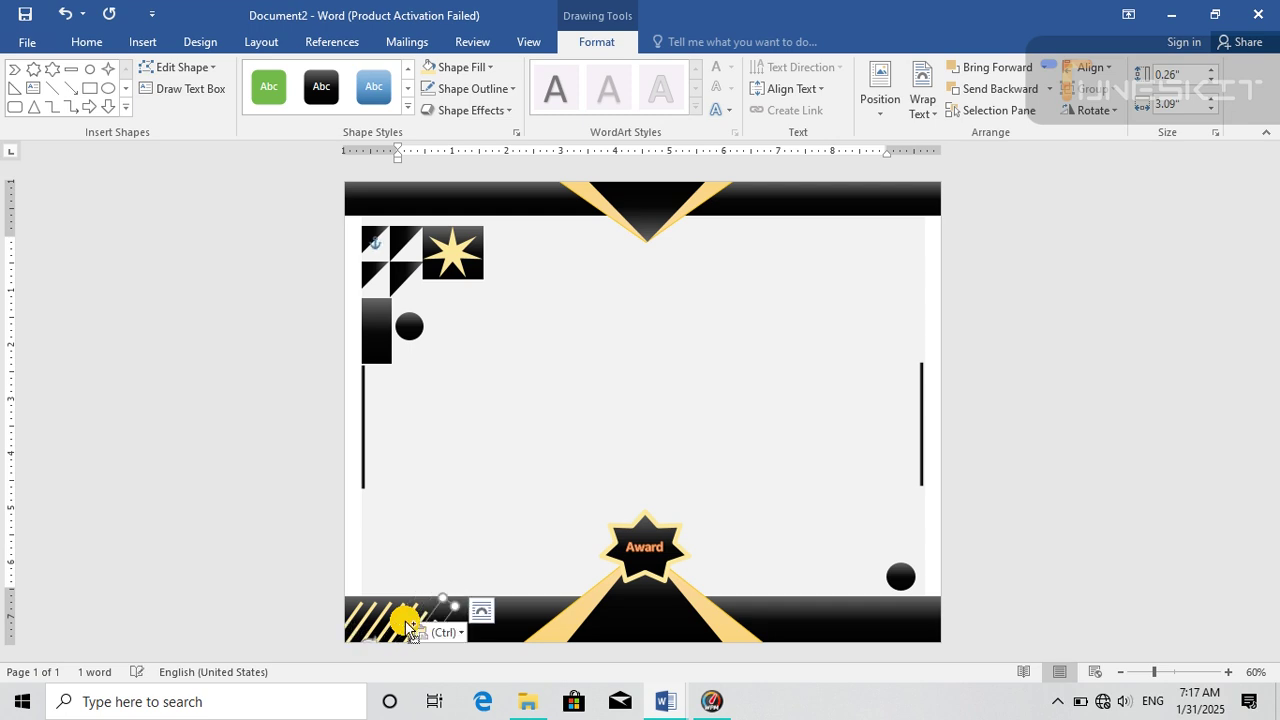
pyautogui.click(535, 490)
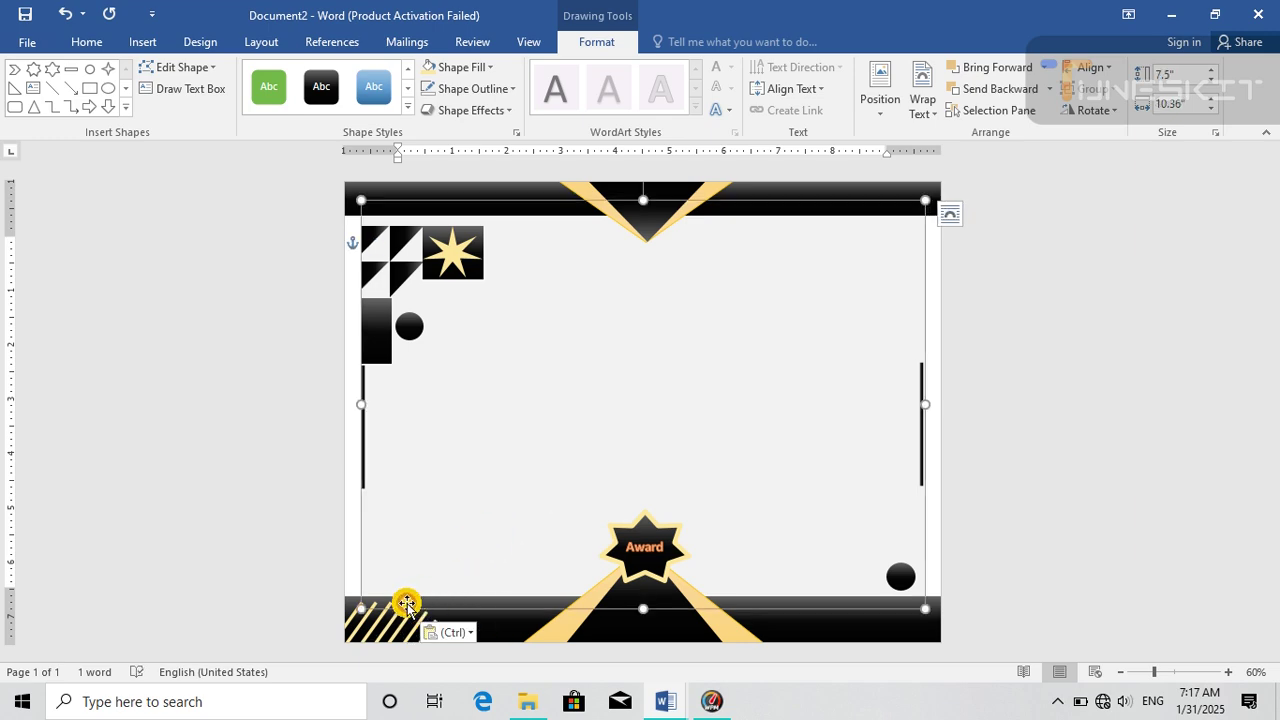
pyautogui.click(348, 598)
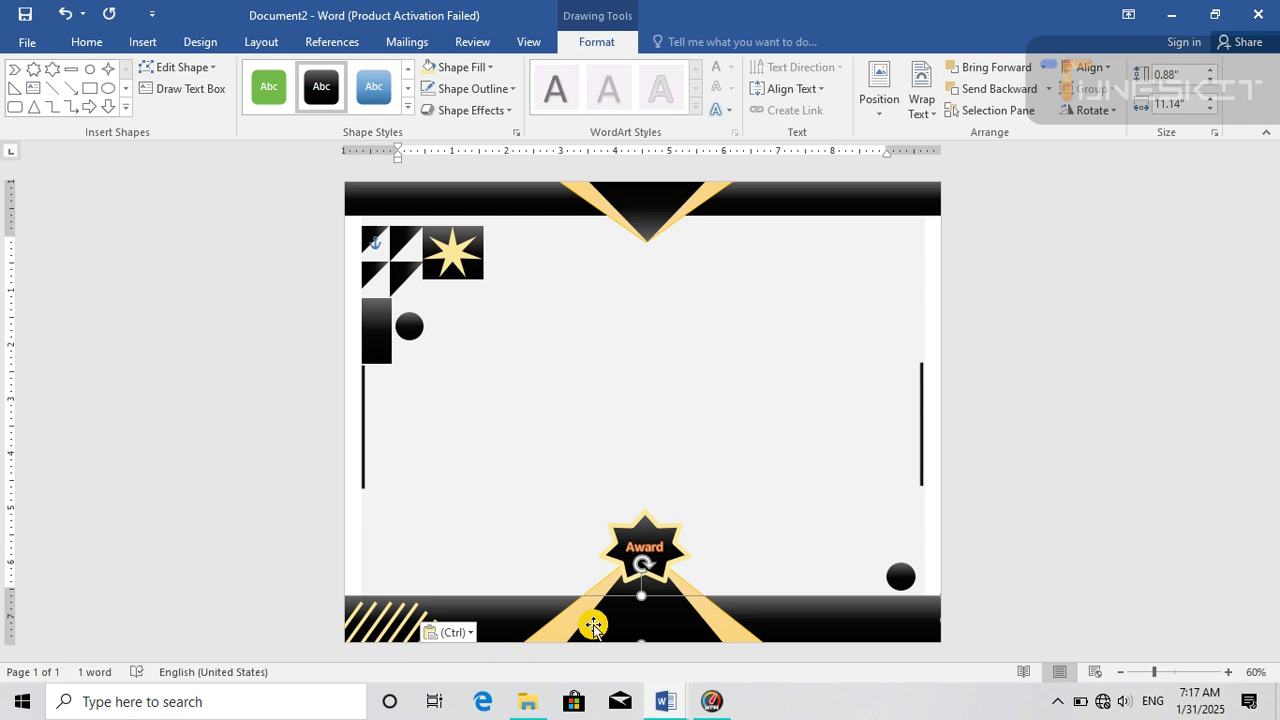
pyautogui.click(634, 624)
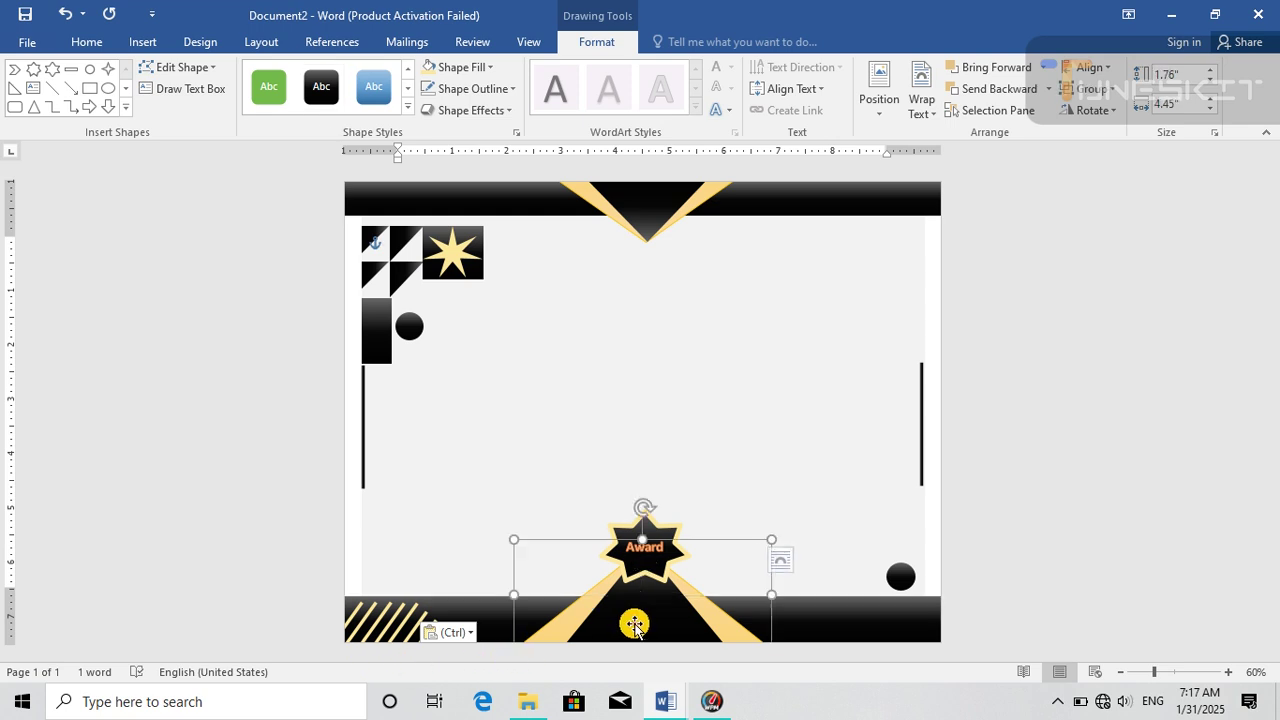
# - Try to select the neighbouring light-gold diagonal stripes together at the bottom bar's left end
pyautogui.click(357, 613)
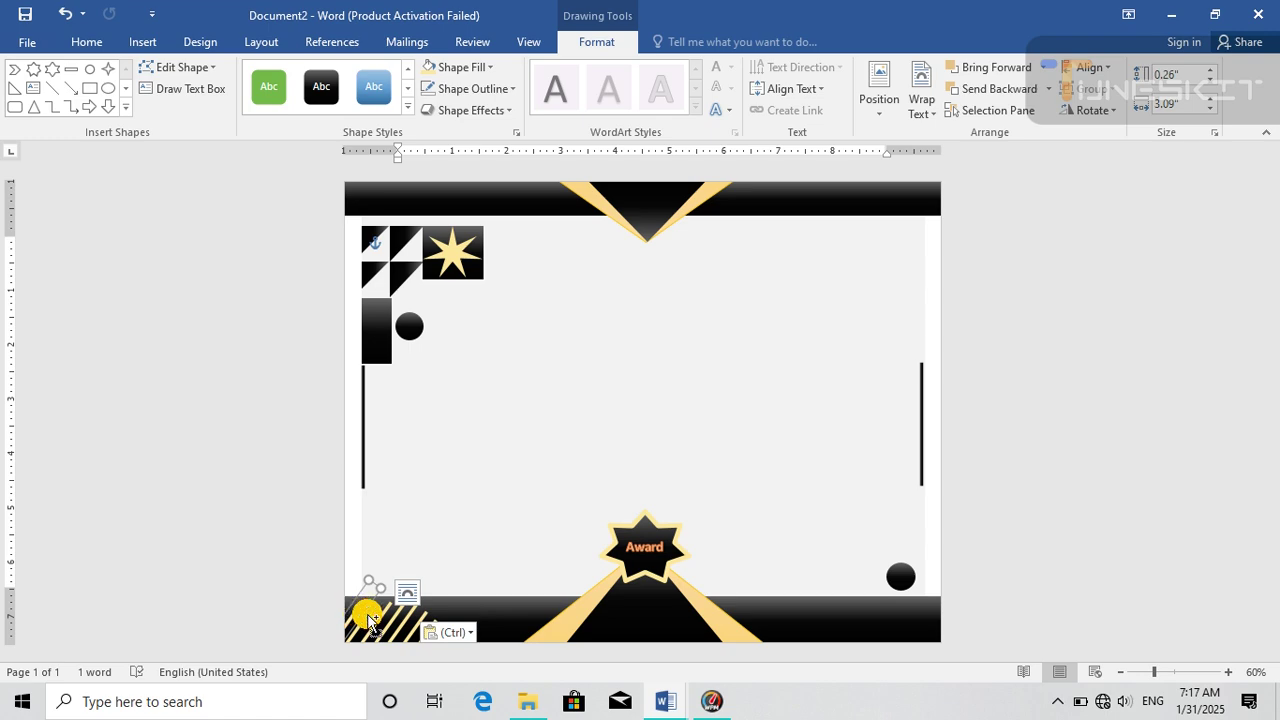
pyautogui.click(368, 619)
pyautogui.click(357, 613)
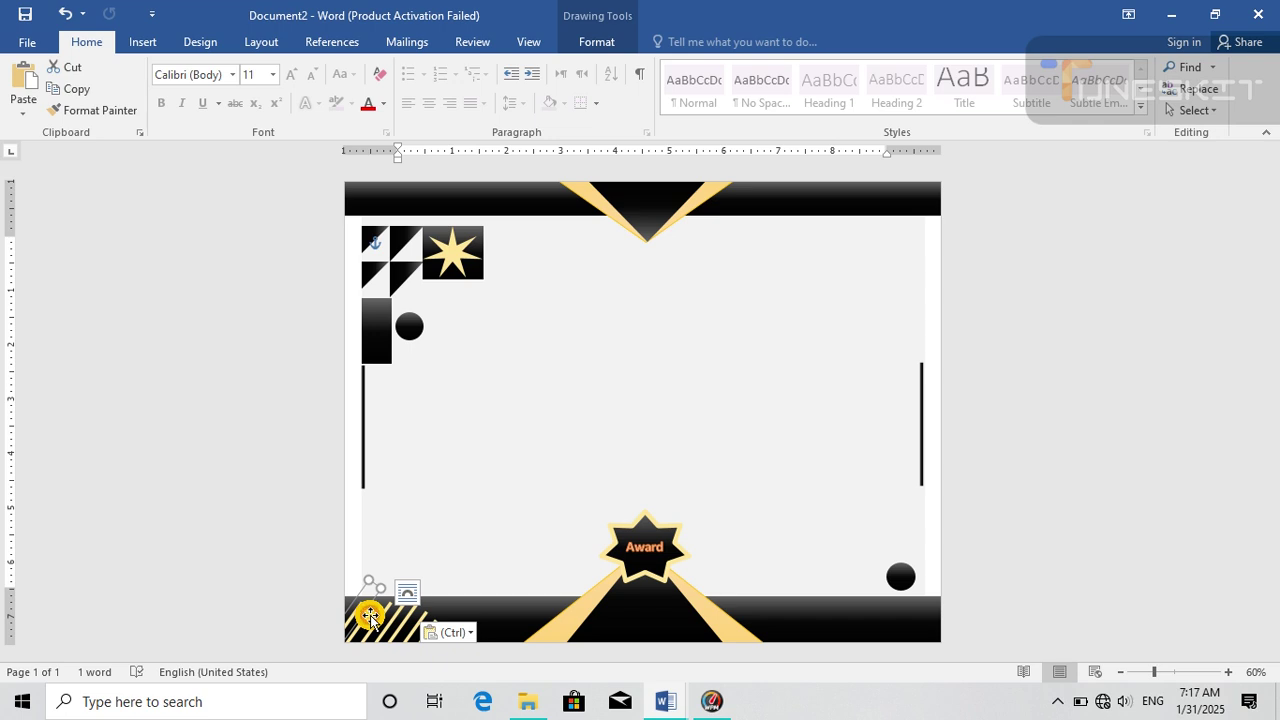
pyautogui.keyDown('shift'); pyautogui.click(383, 617); pyautogui.keyUp('shift')
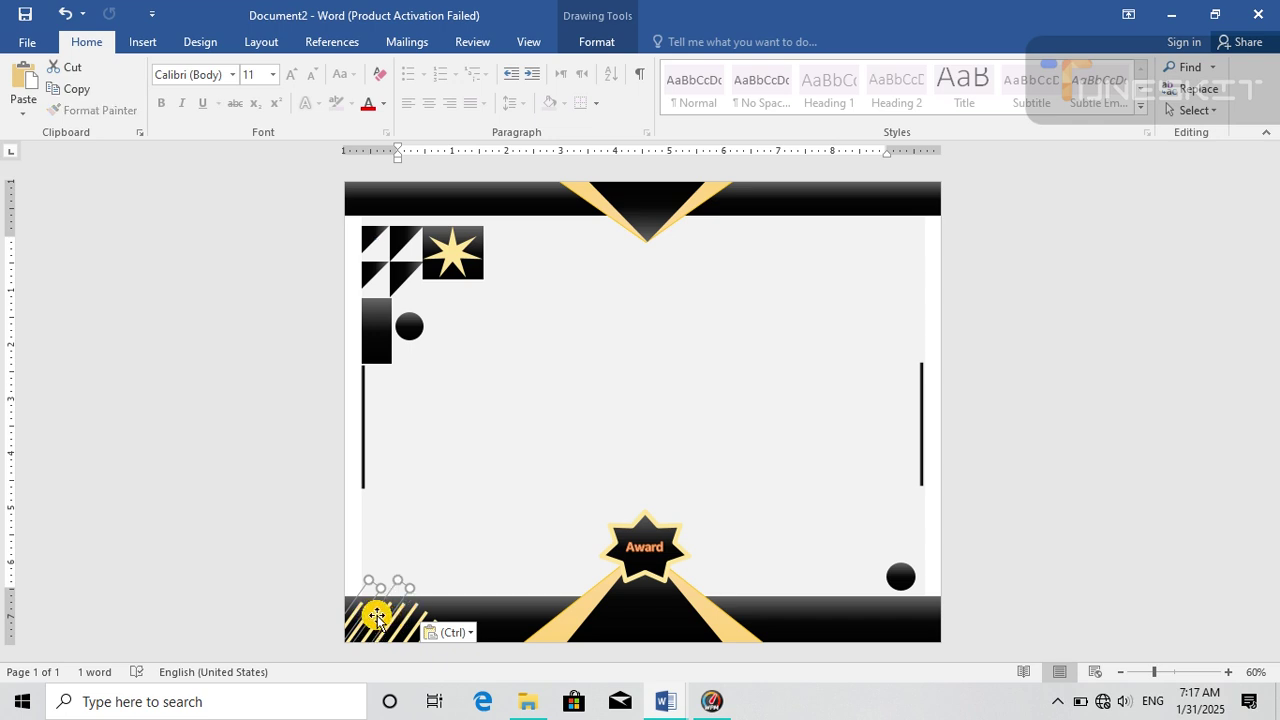
pyautogui.click(372, 615)
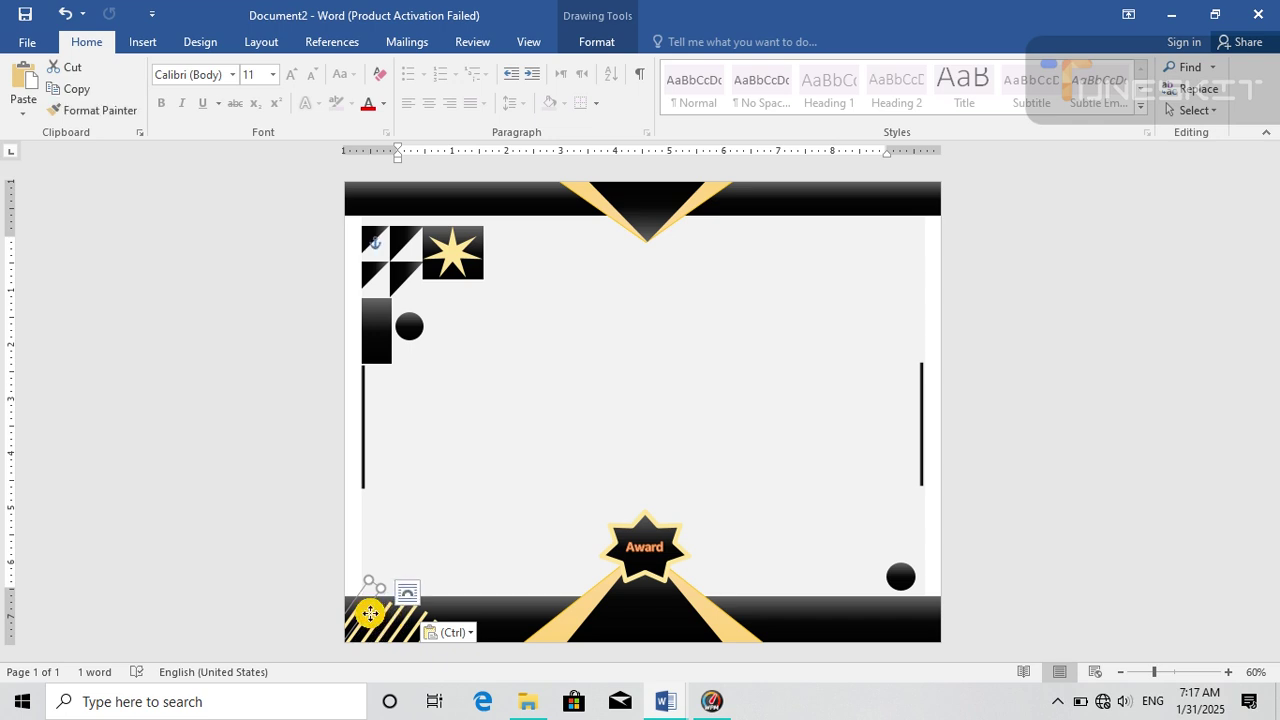
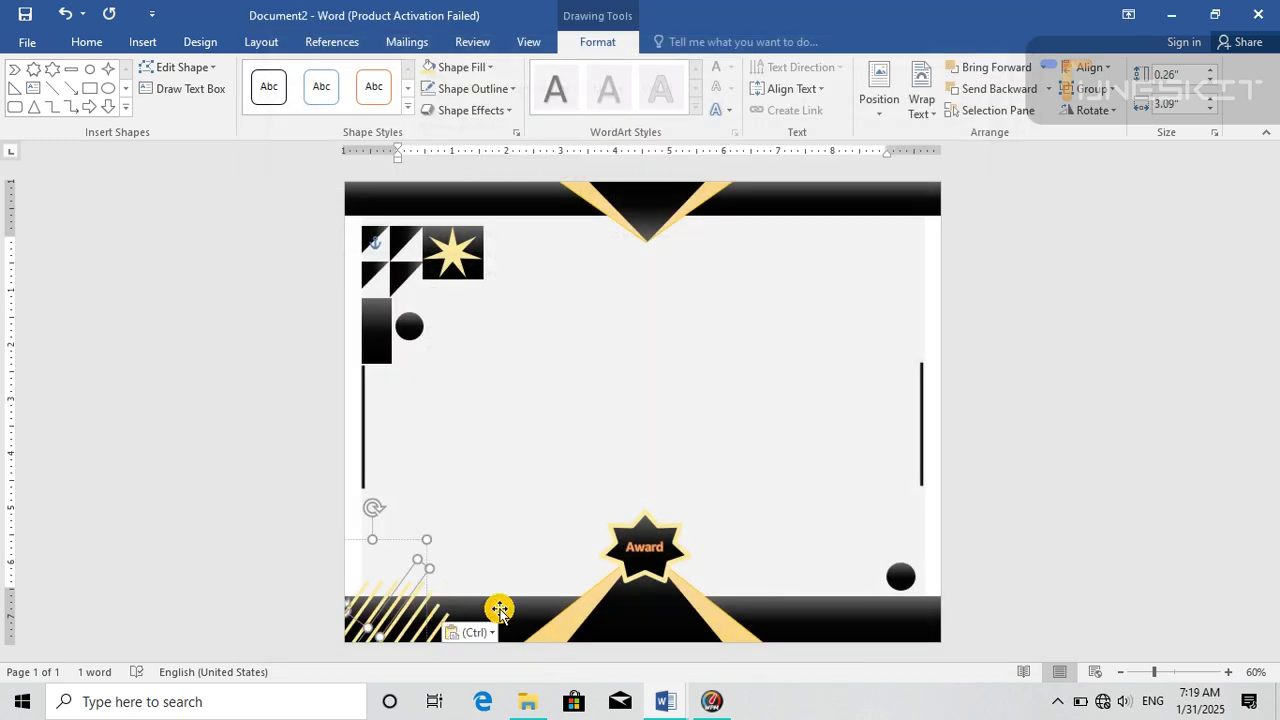
# - Group the remaining light-gold diagonal stripe with the existing stripe group at the bottom bar's left end
pyautogui.click(500, 613)
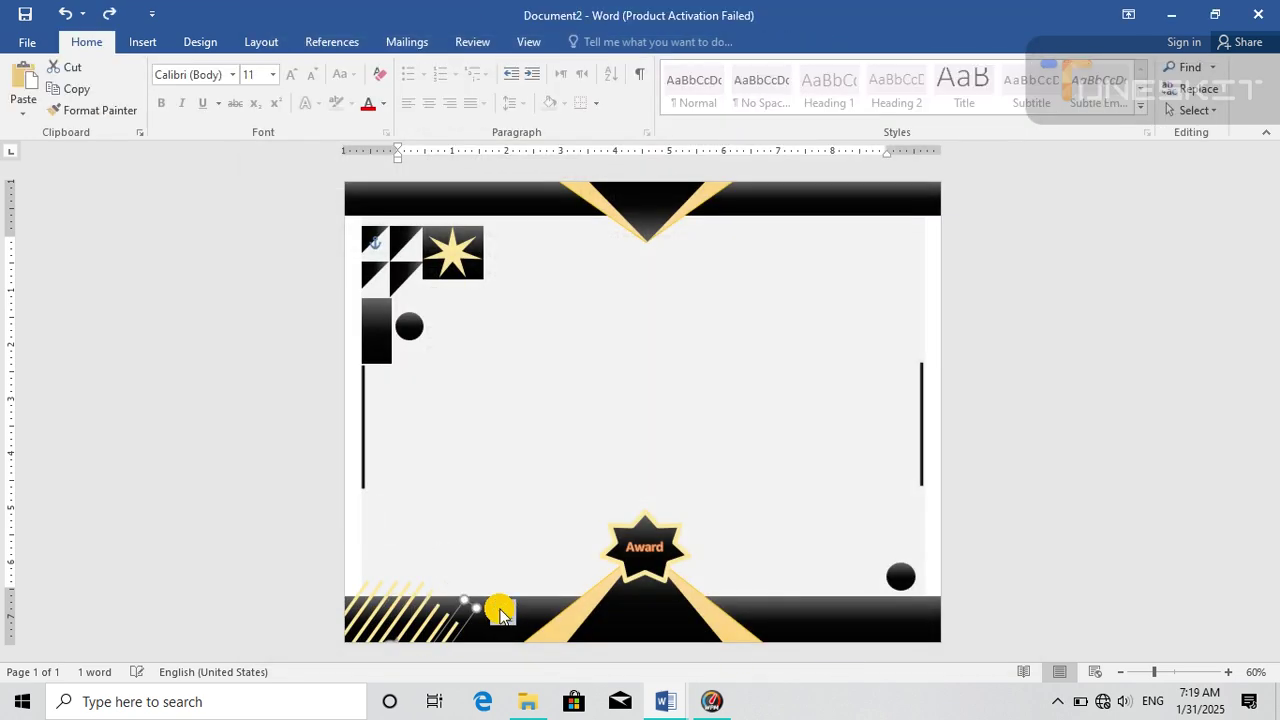
pyautogui.click(422, 620)
pyautogui.click(439, 625)
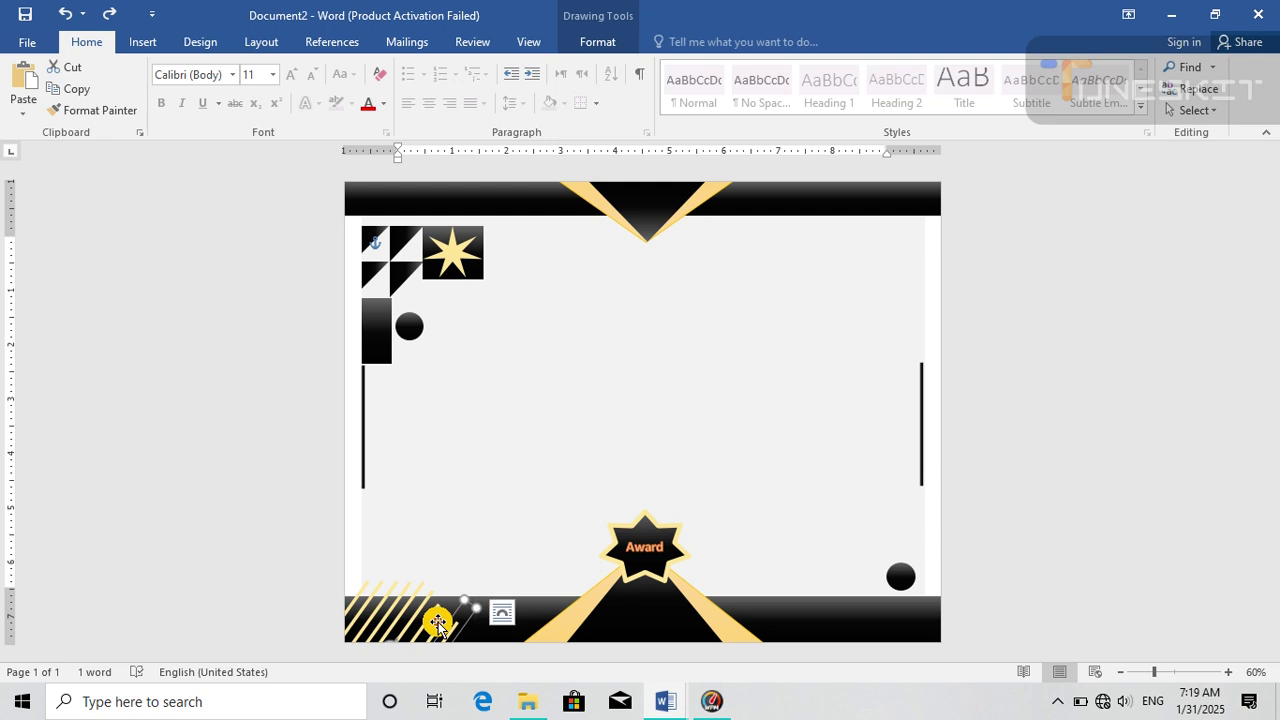
pyautogui.click(446, 626)
pyautogui.click(443, 623)
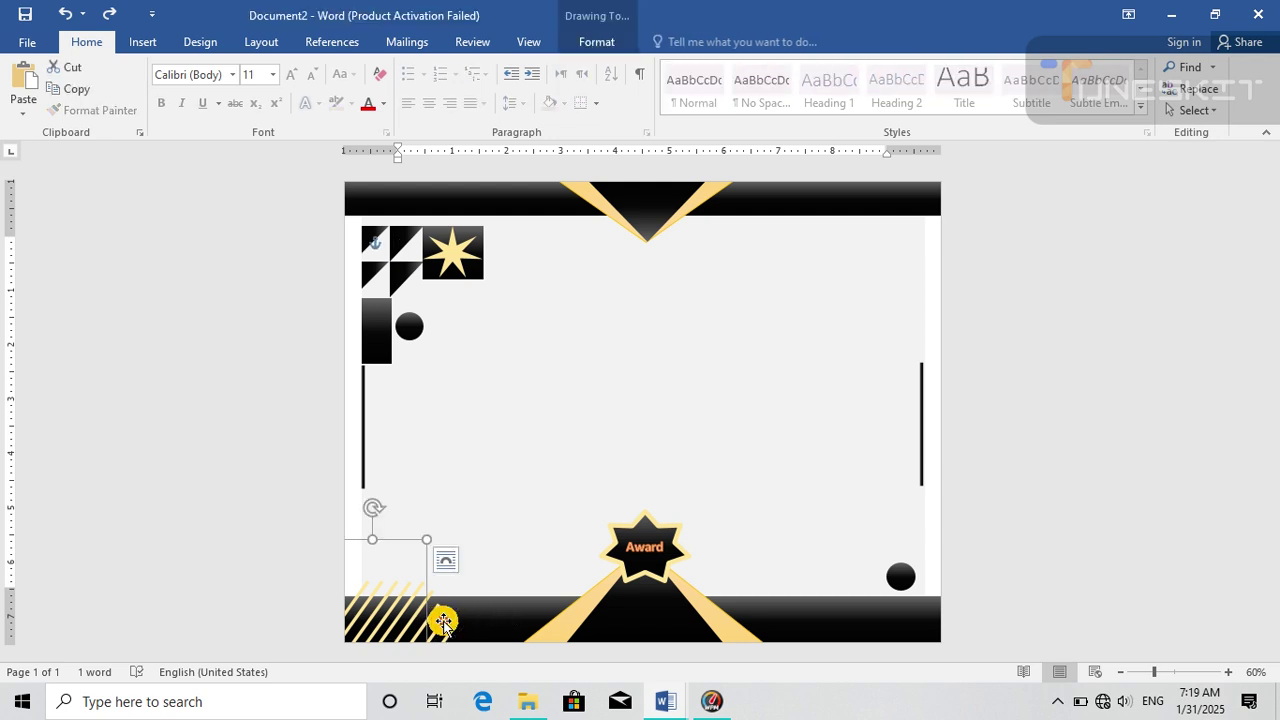
pyautogui.keyDown('shift'); pyautogui.click(460, 628); pyautogui.keyUp('shift')
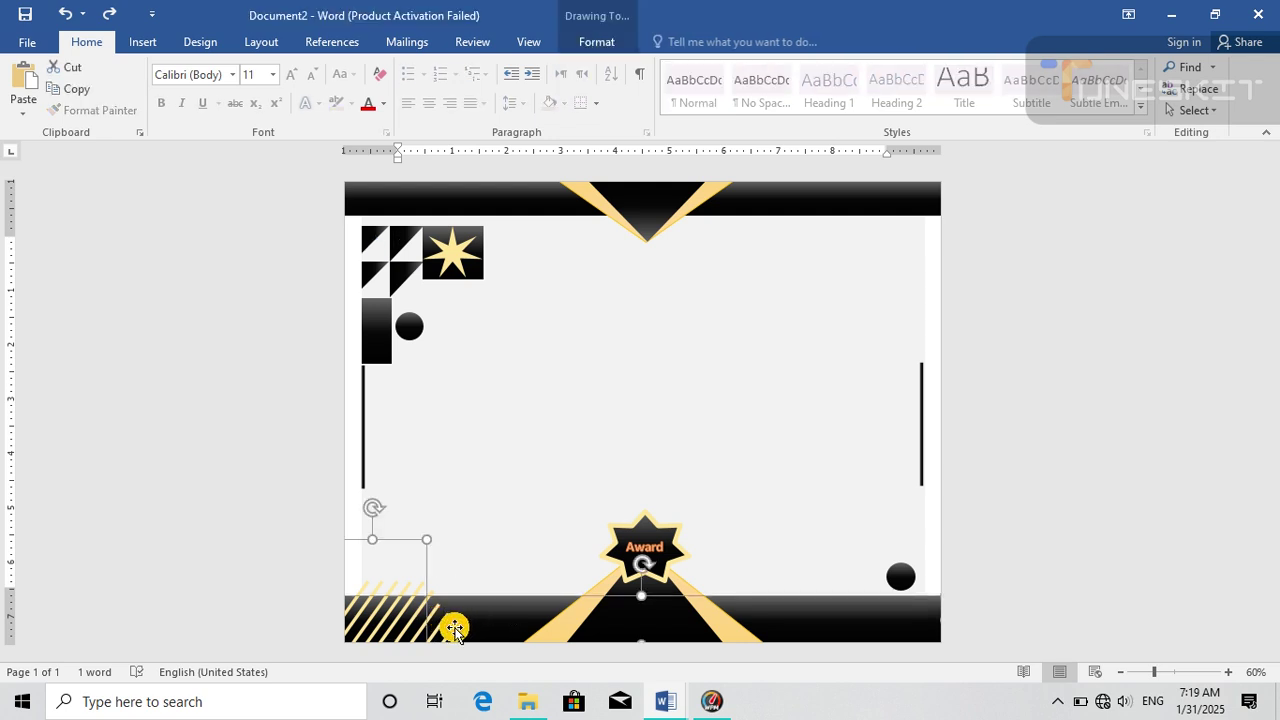
pyautogui.click(454, 628)
pyautogui.rightClick(428, 628)
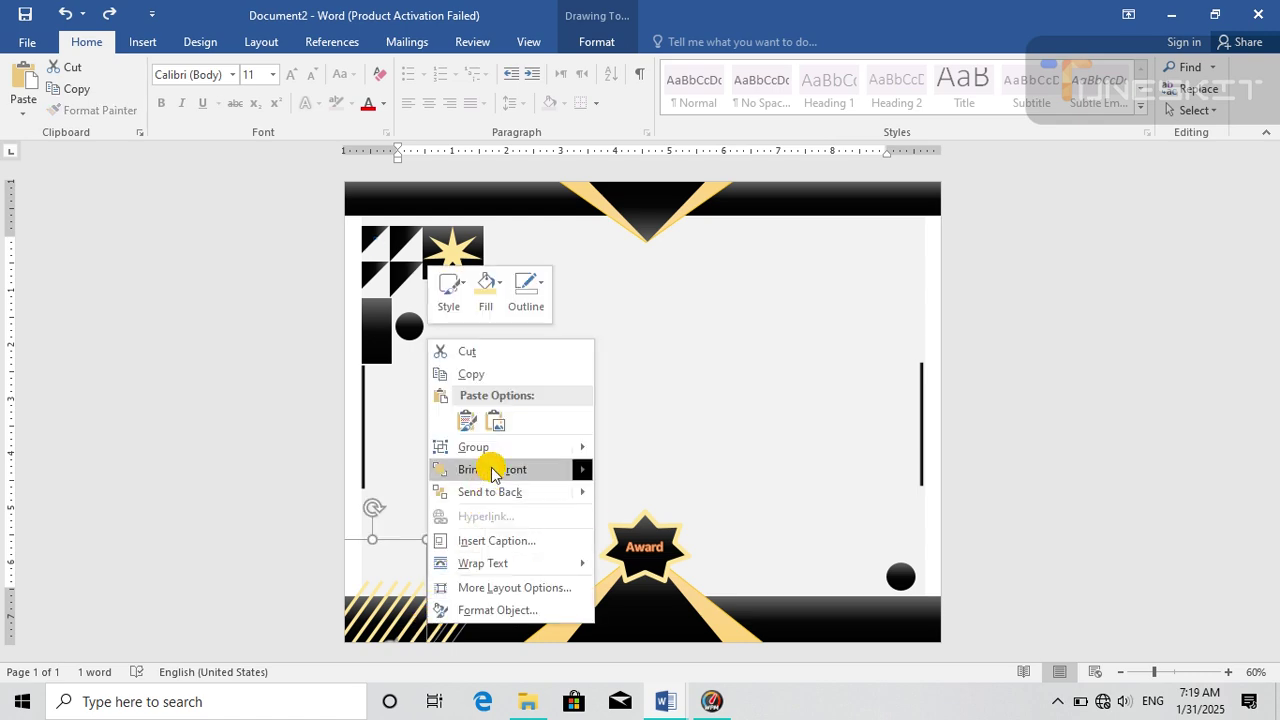
pyautogui.moveTo(534, 447)
pyautogui.click(636, 449)
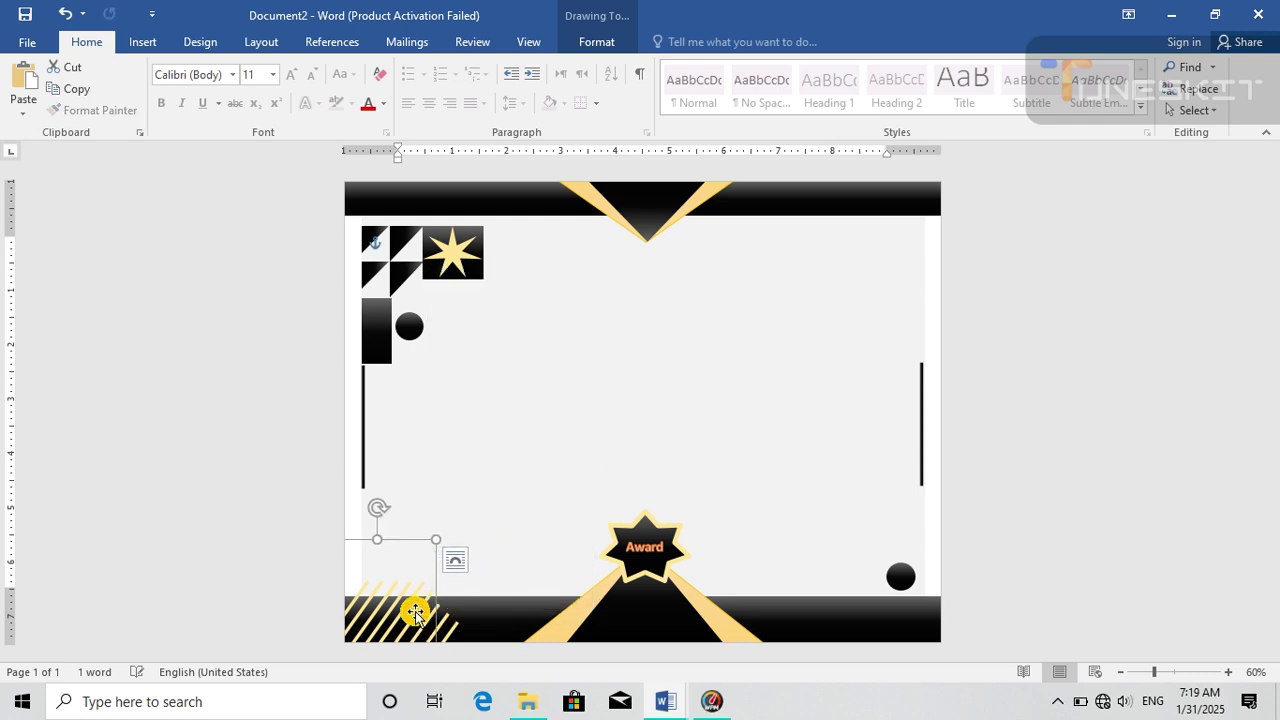
# - Nudge the grouped diagonal stripes down and left so their upper ends sit inside the bottom bar
pyautogui.press('Down')
pyautogui.press('Down')
pyautogui.press('Down')
pyautogui.press('Down')
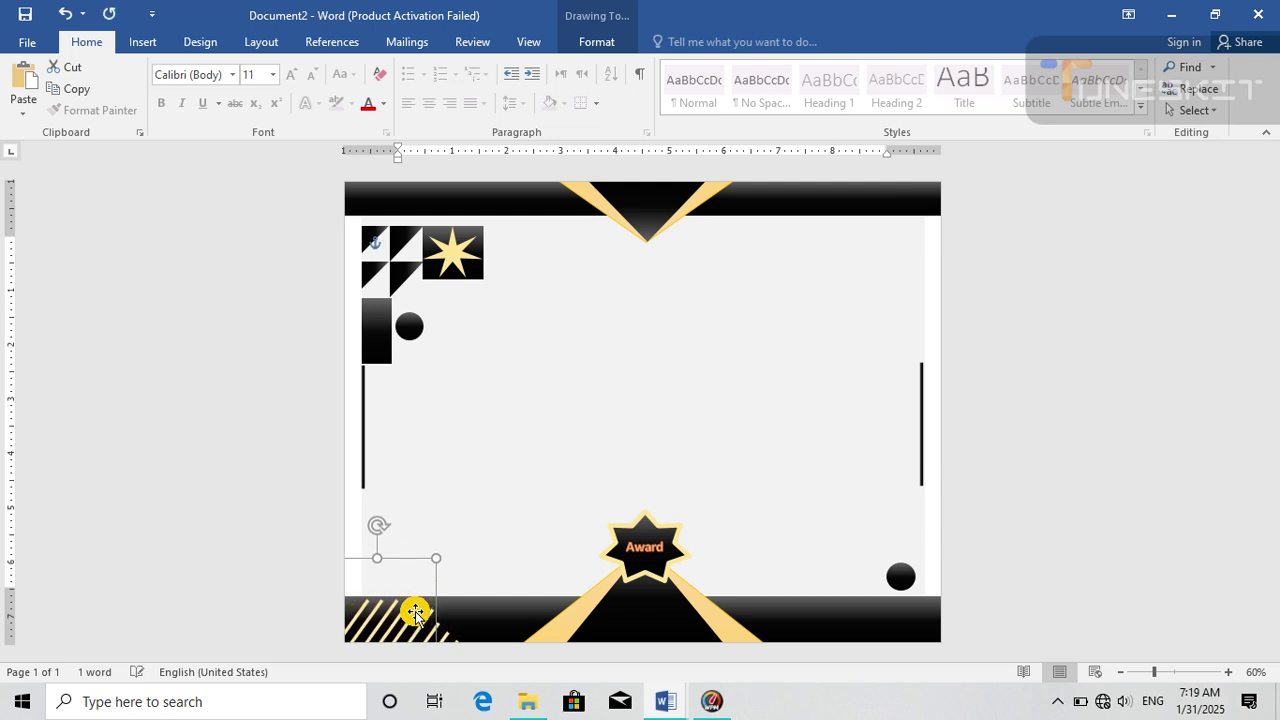
pyautogui.press('Left')
pyautogui.press('Left')
pyautogui.press('Left')
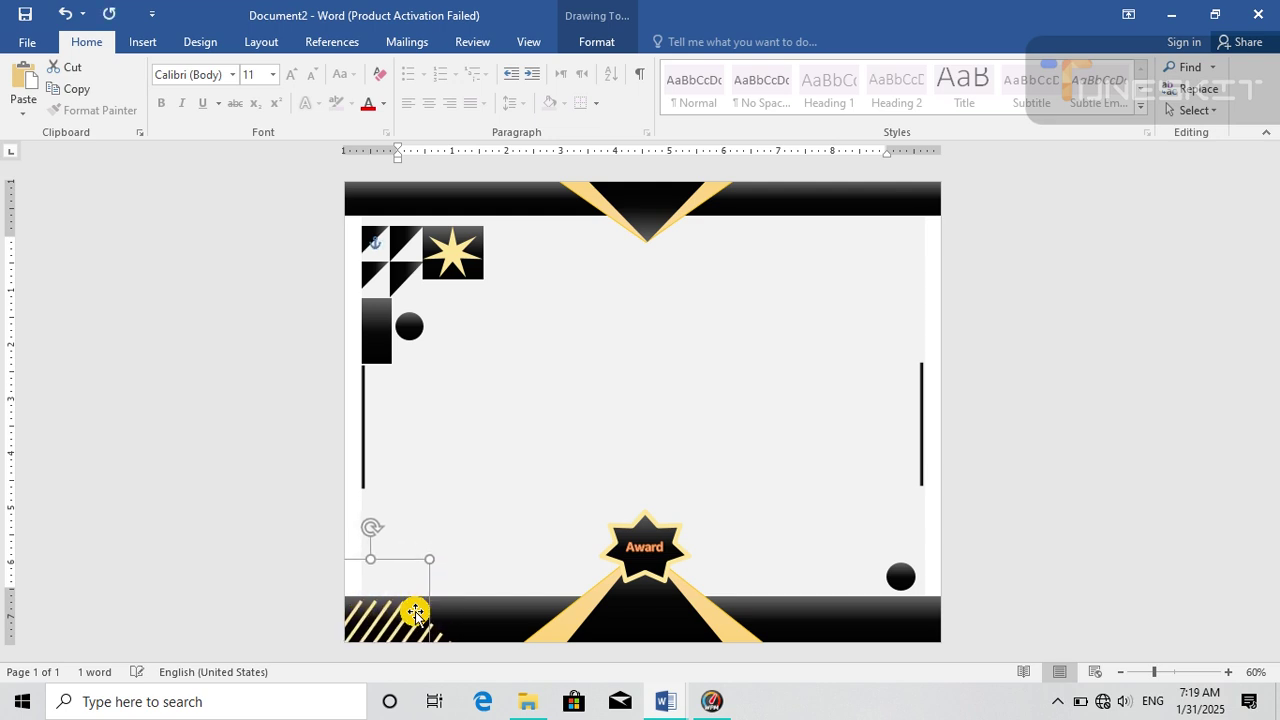
pyautogui.click(510, 607)
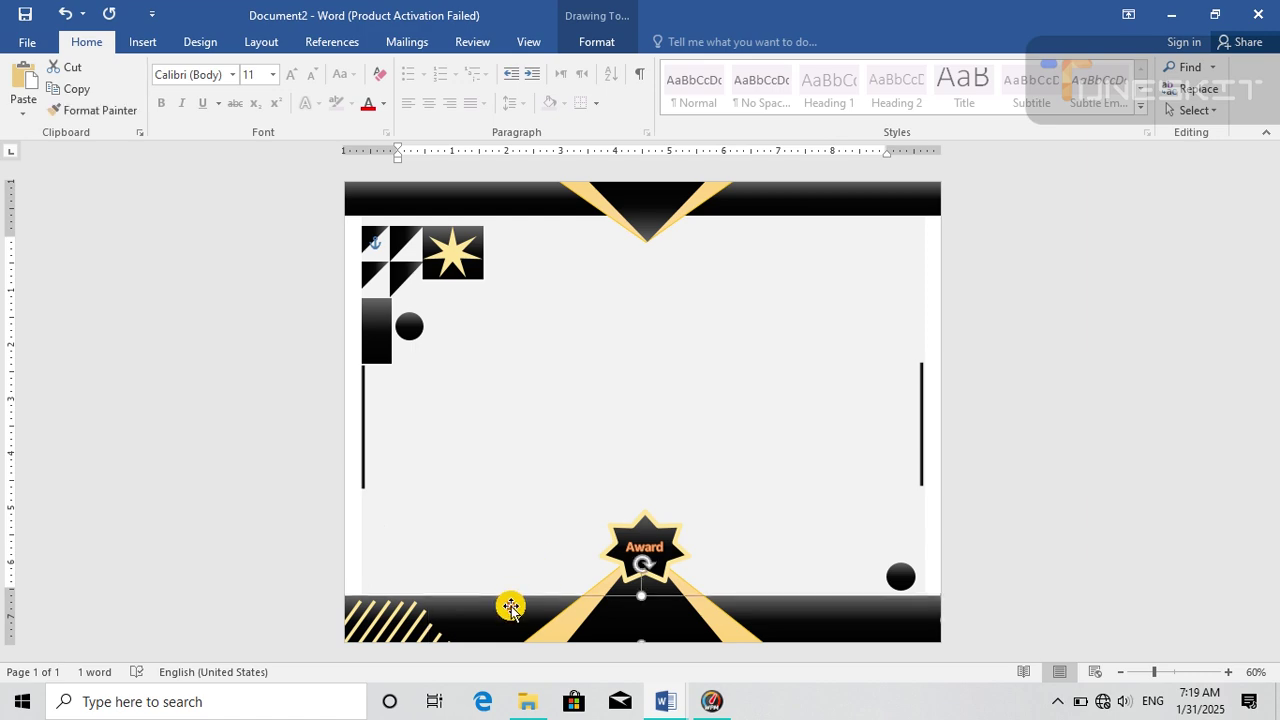
pyautogui.click(401, 621)
pyautogui.press('Down')
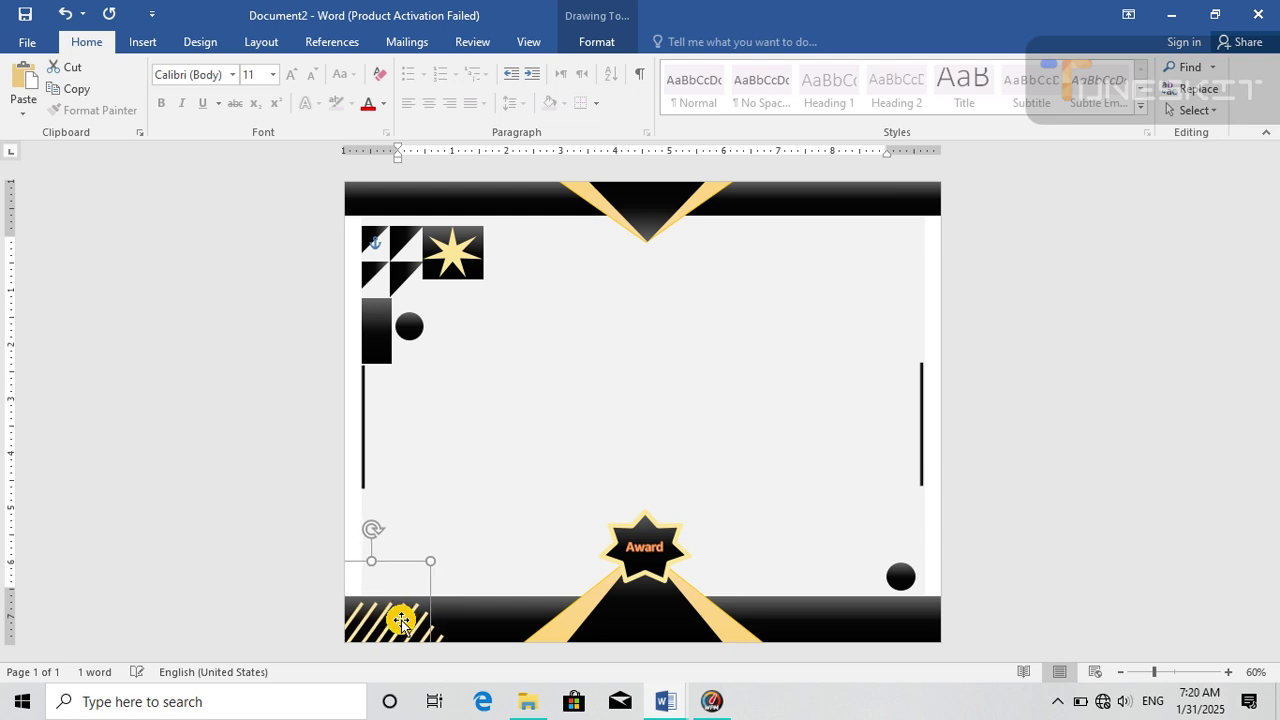
# - Duplicate the thin black line on the left edge, turn the copy horizontal and move it to the bottom bar's left end
pyautogui.click(363, 459)
pyautogui.hotkey('ctrl', 'v')
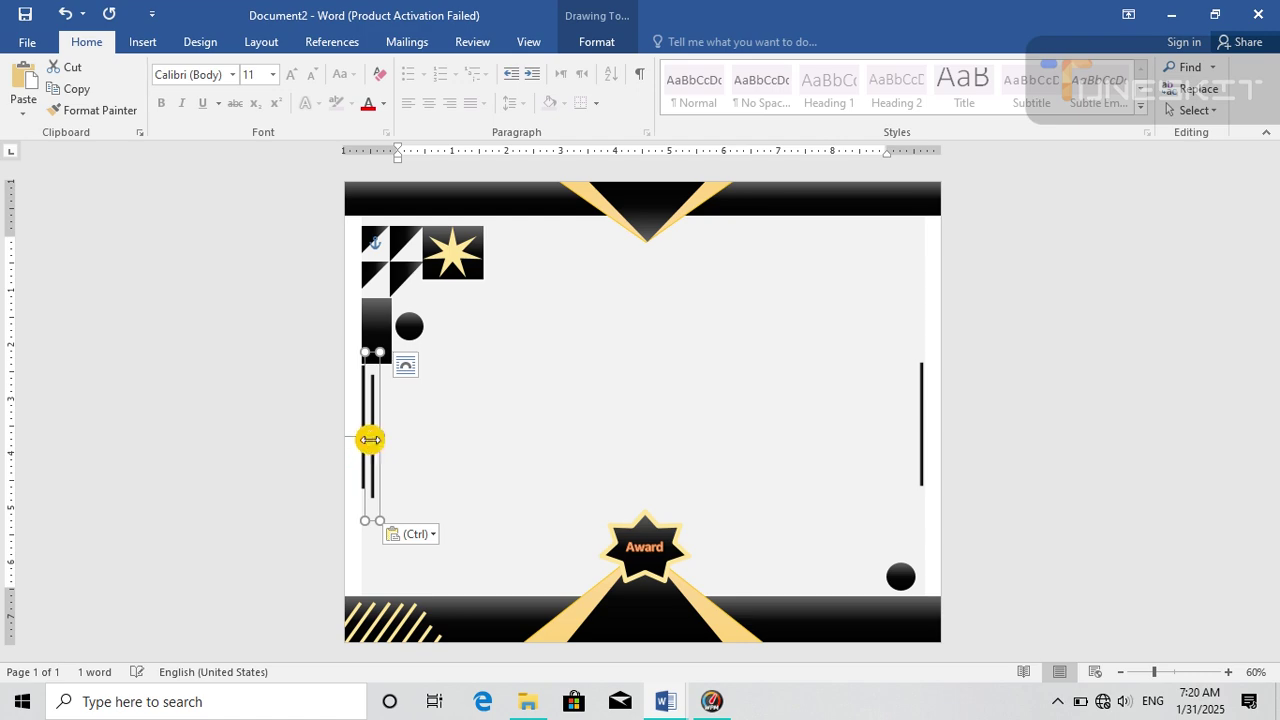
pyautogui.moveTo(366, 406); pyautogui.dragTo(483, 423)
pyautogui.moveTo(448, 496); pyautogui.dragTo(380, 621)
pyautogui.click(478, 599)
# - Nudge the horizontal line into place along the bottom bar's upper edge, just above the diagonal stripes
pyautogui.press('Down')
pyautogui.press('Down')
pyautogui.press('Left')
pyautogui.press('Left')
pyautogui.press('Down')
pyautogui.press('Down')
pyautogui.press('Up')
pyautogui.press('Left')
pyautogui.press('Down')
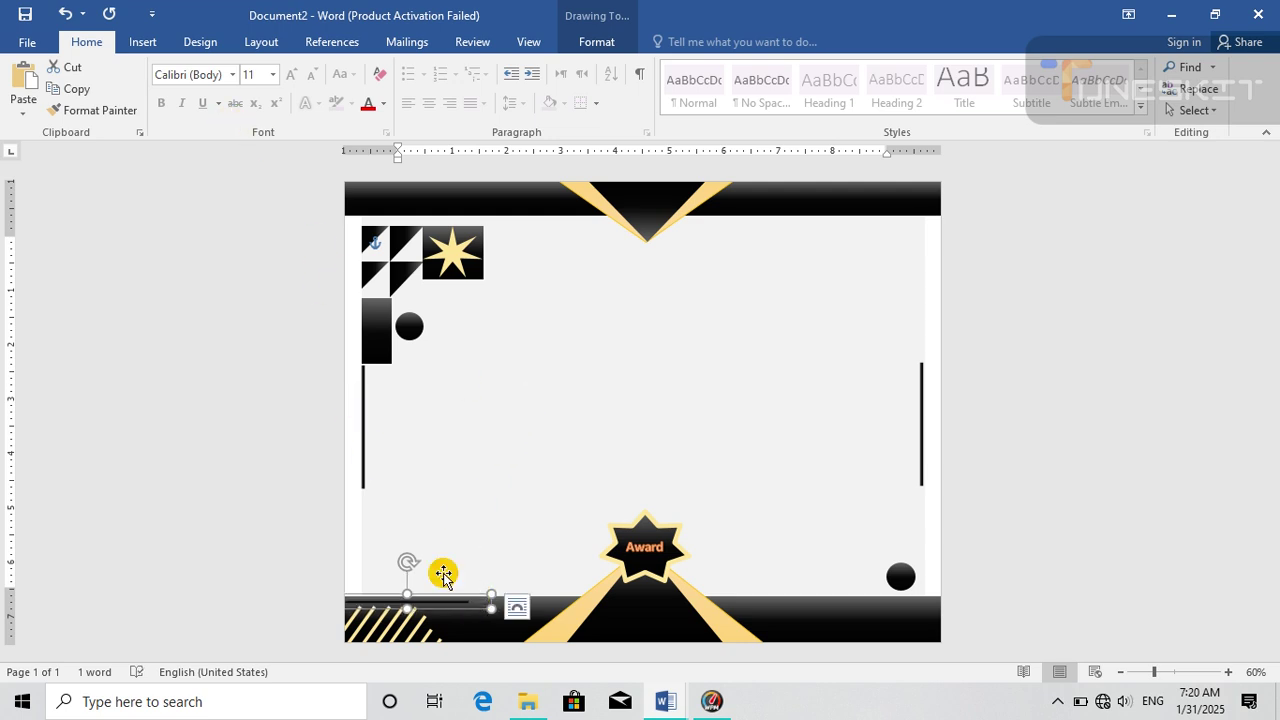
# - Fill the horizontal line above the stripes with light gold and shift it slightly left
pyautogui.doubleClick(468, 606)
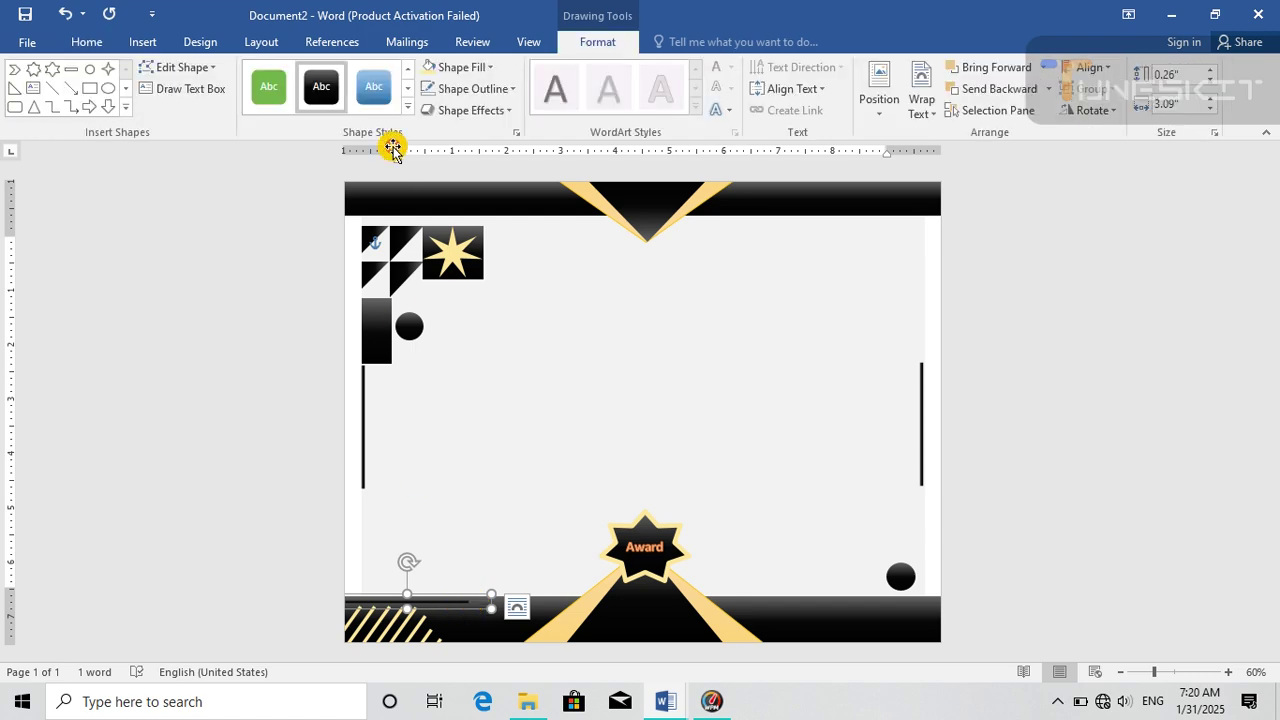
pyautogui.click(478, 67)
pyautogui.click(540, 140)
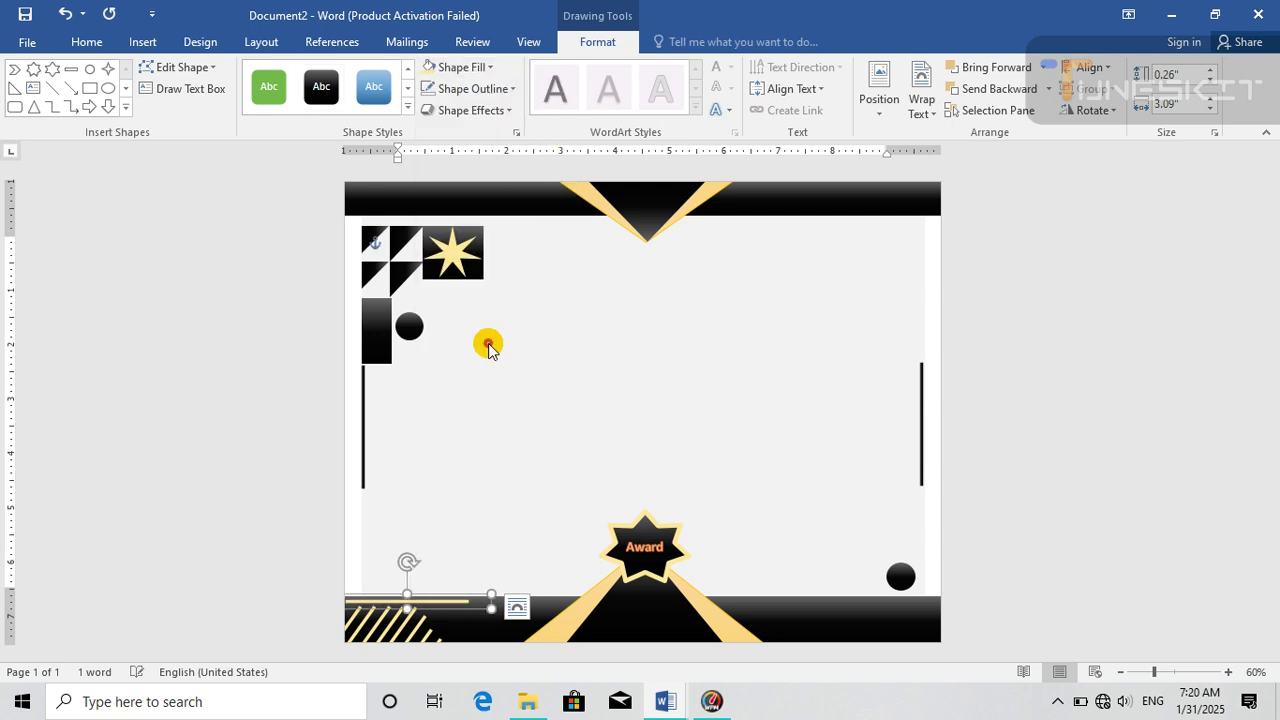
pyautogui.press('Left')
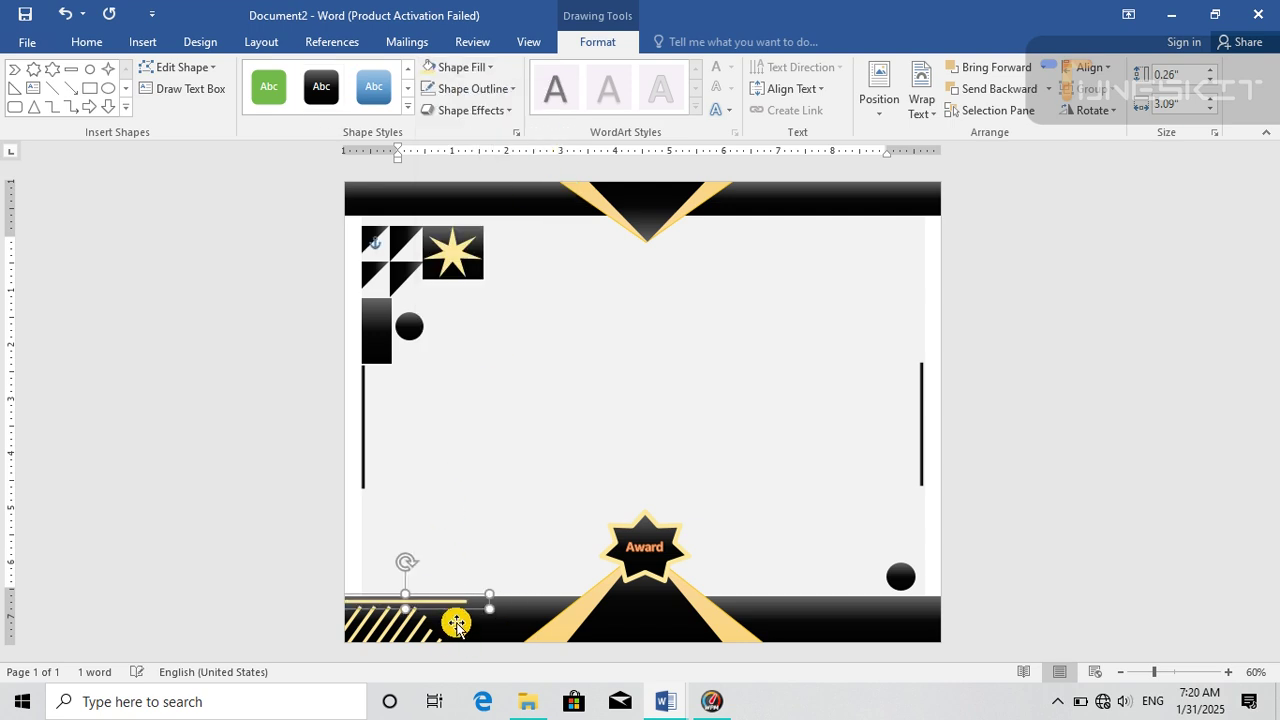
pyautogui.press('Left')
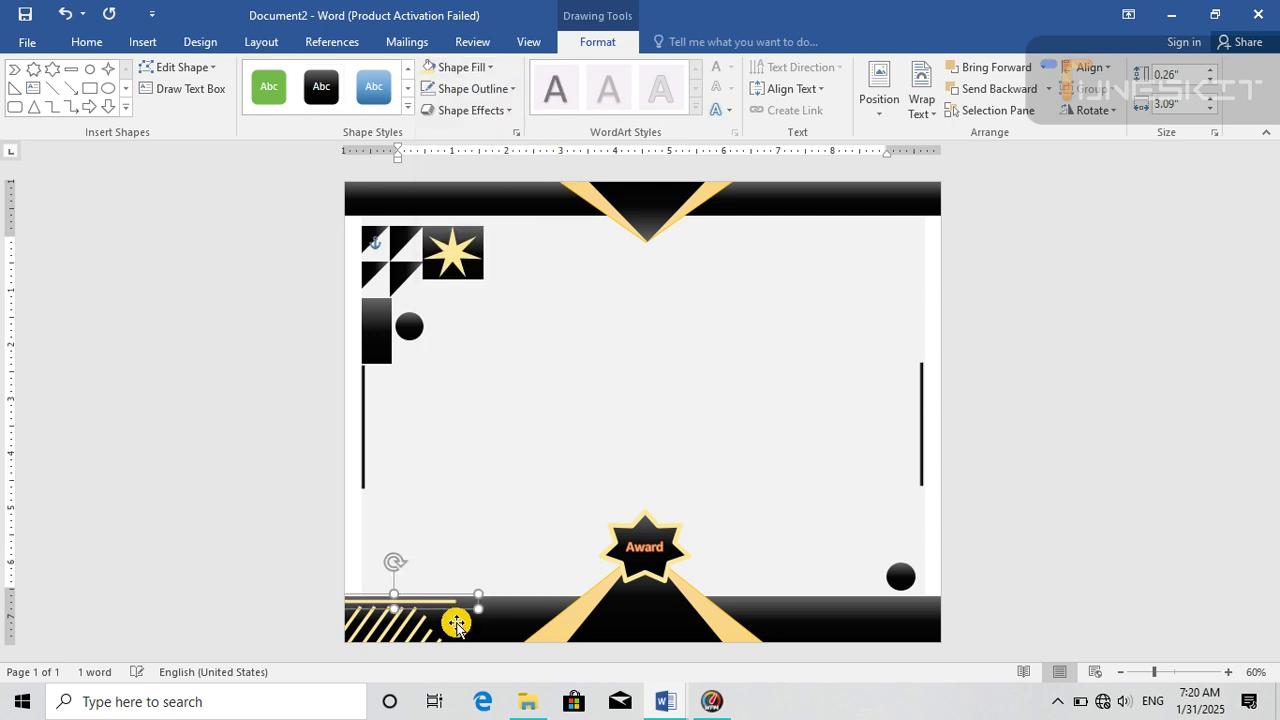
pyautogui.click(543, 534)
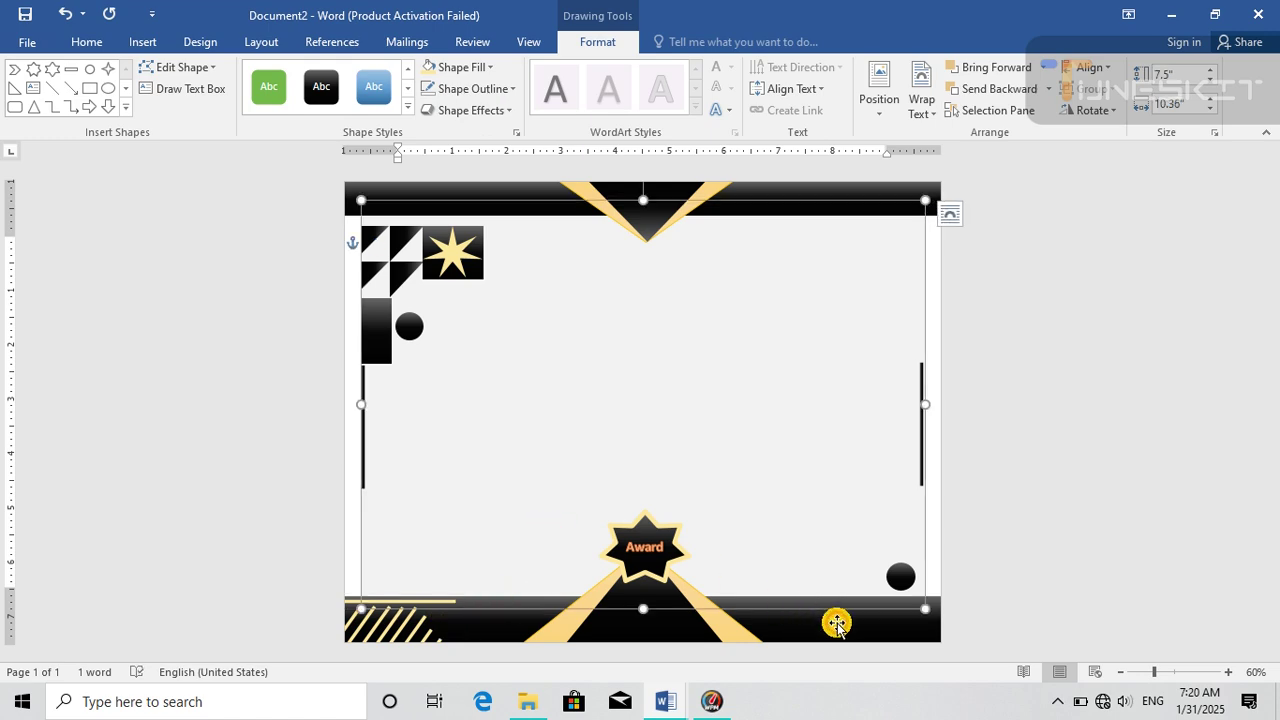
# - Try to duplicate the grouped diagonal stripes directly
pyautogui.click(393, 632)
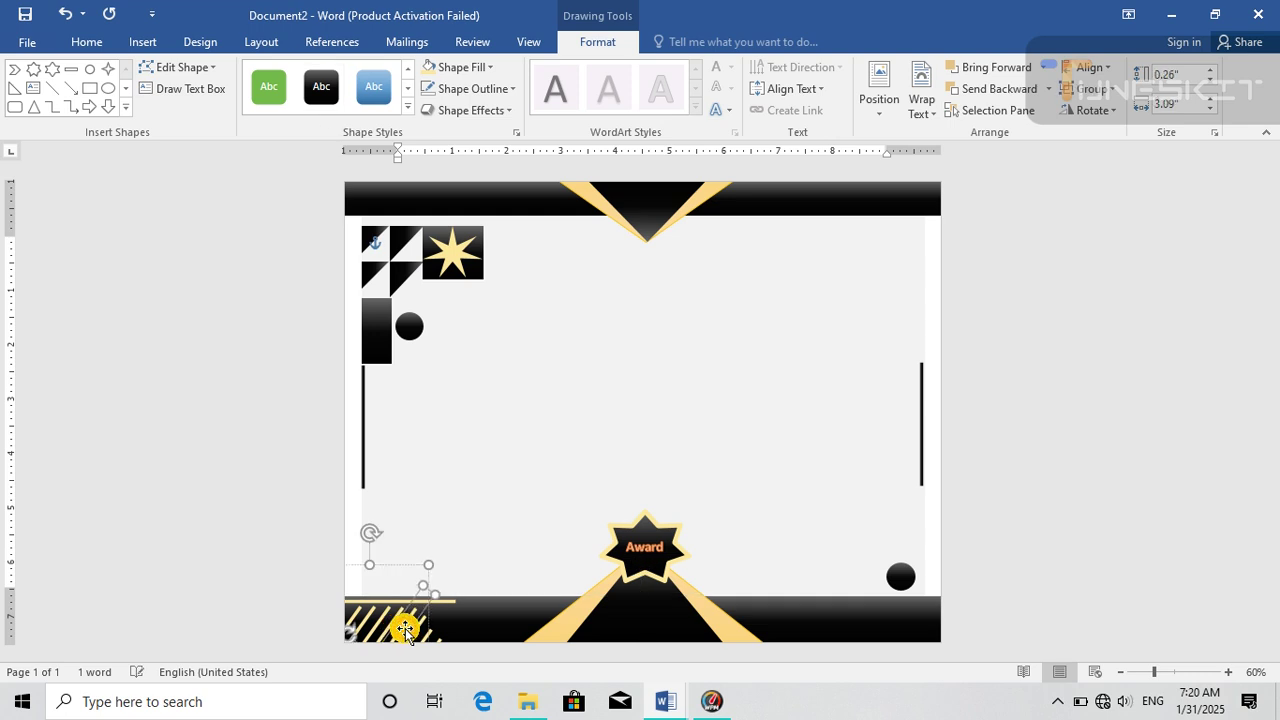
pyautogui.click(528, 508)
pyautogui.click(398, 628)
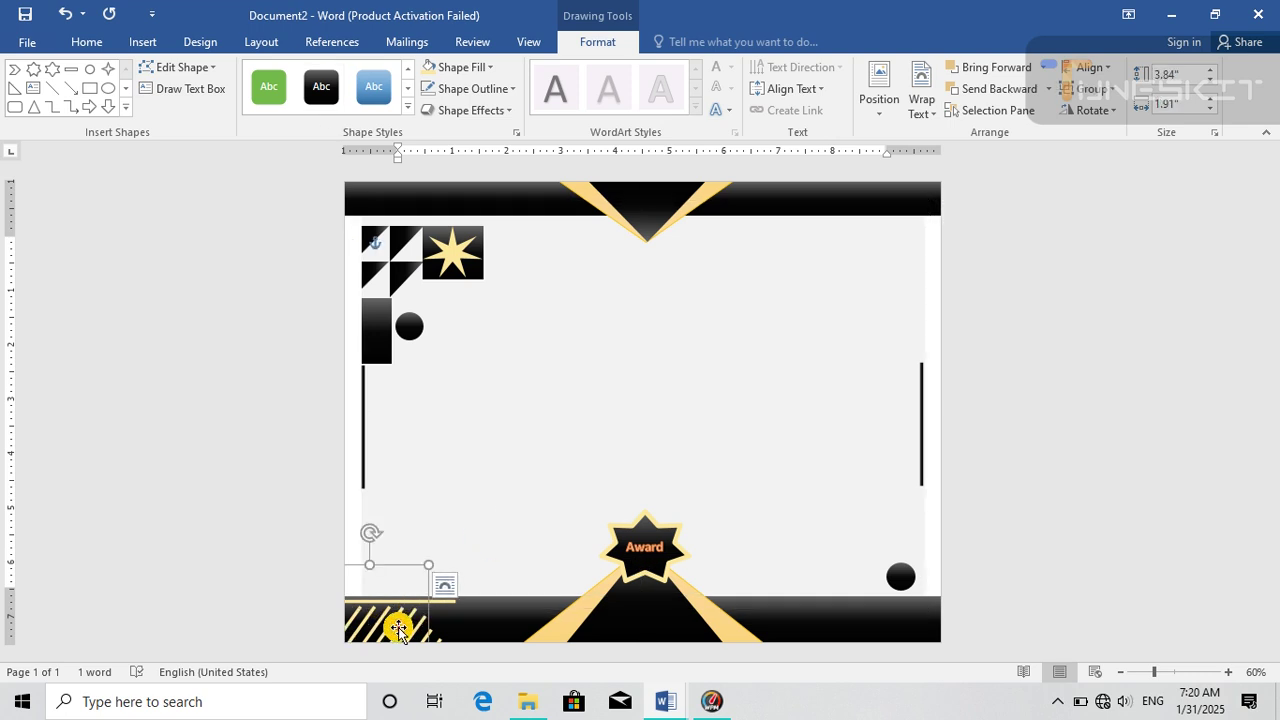
pyautogui.hotkey('ctrl', 'd')
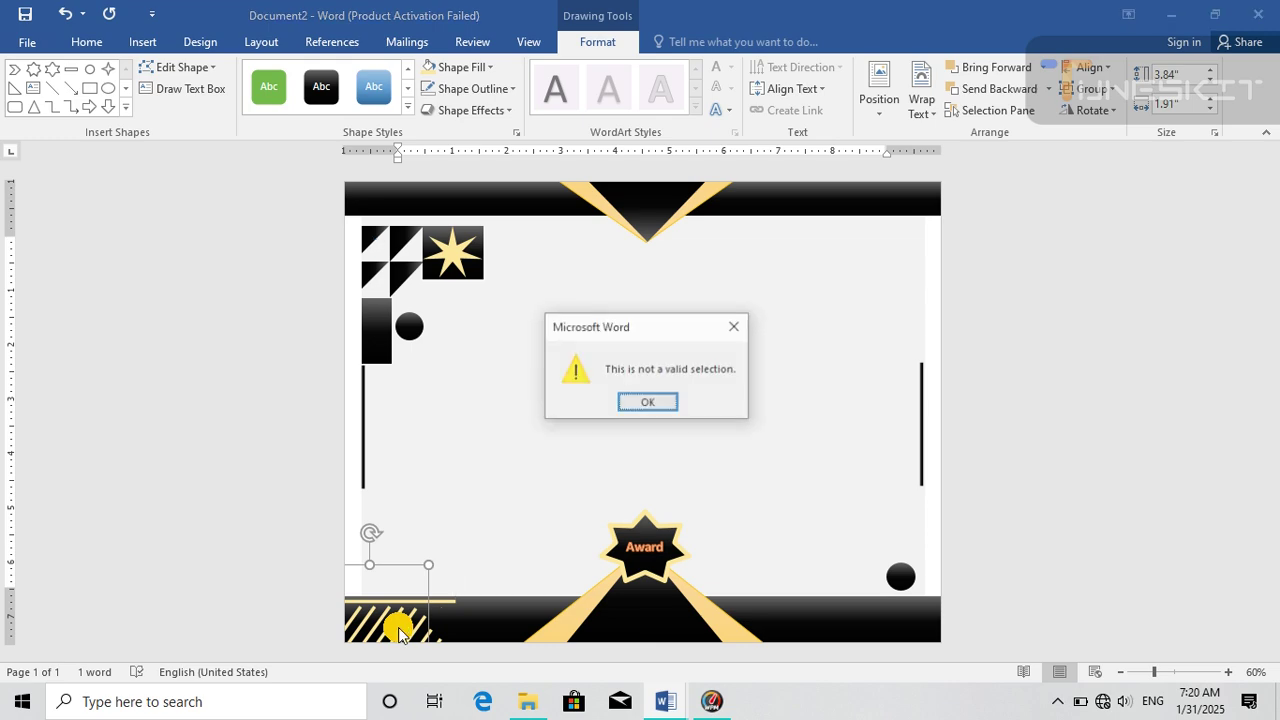
pyautogui.click(740, 330)
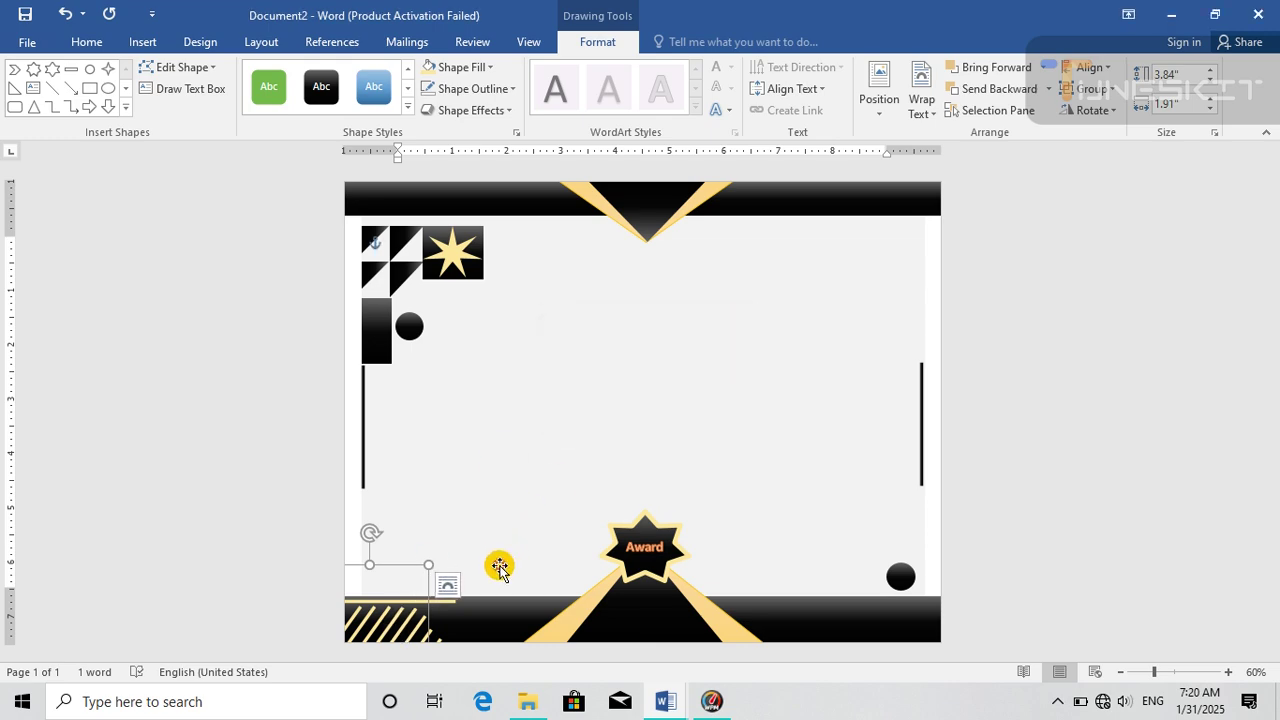
# - Copy the grouped diagonal stripes, paste them and move the copy to the top bar's right end
pyautogui.rightClick(388, 621)
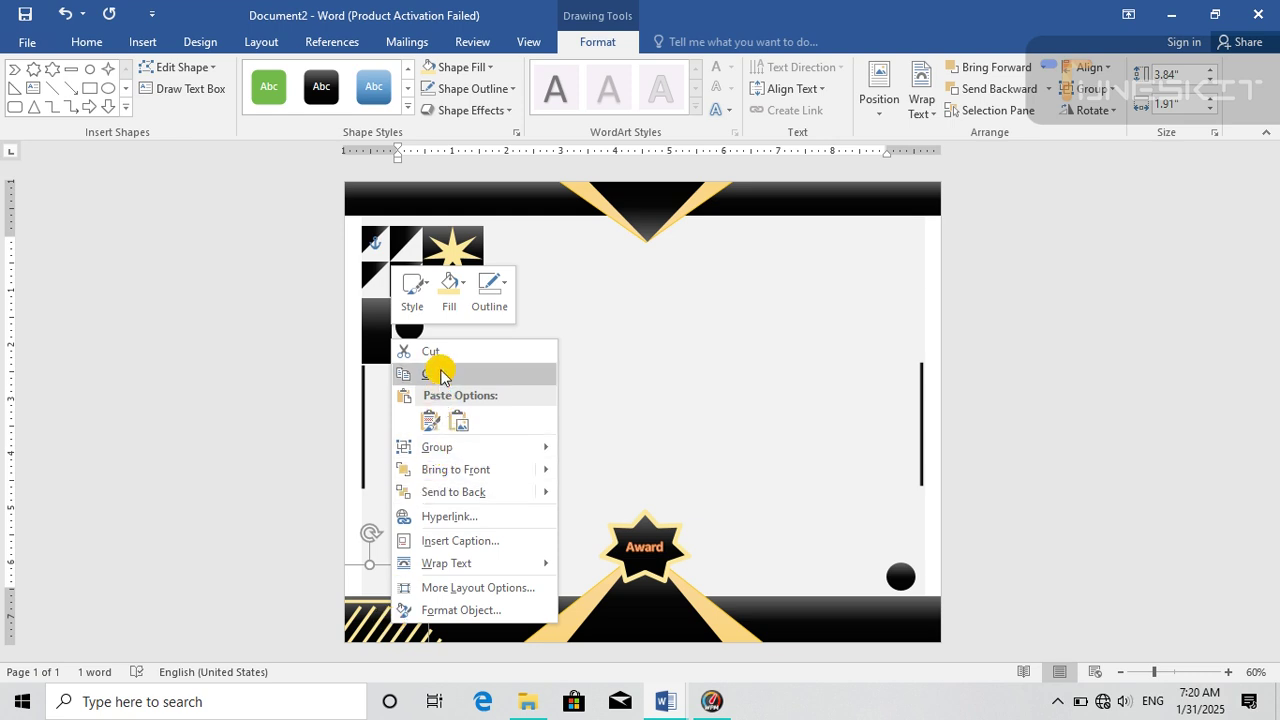
pyautogui.press('Escape')
pyautogui.rightClick(612, 335)
pyautogui.click(653, 405)
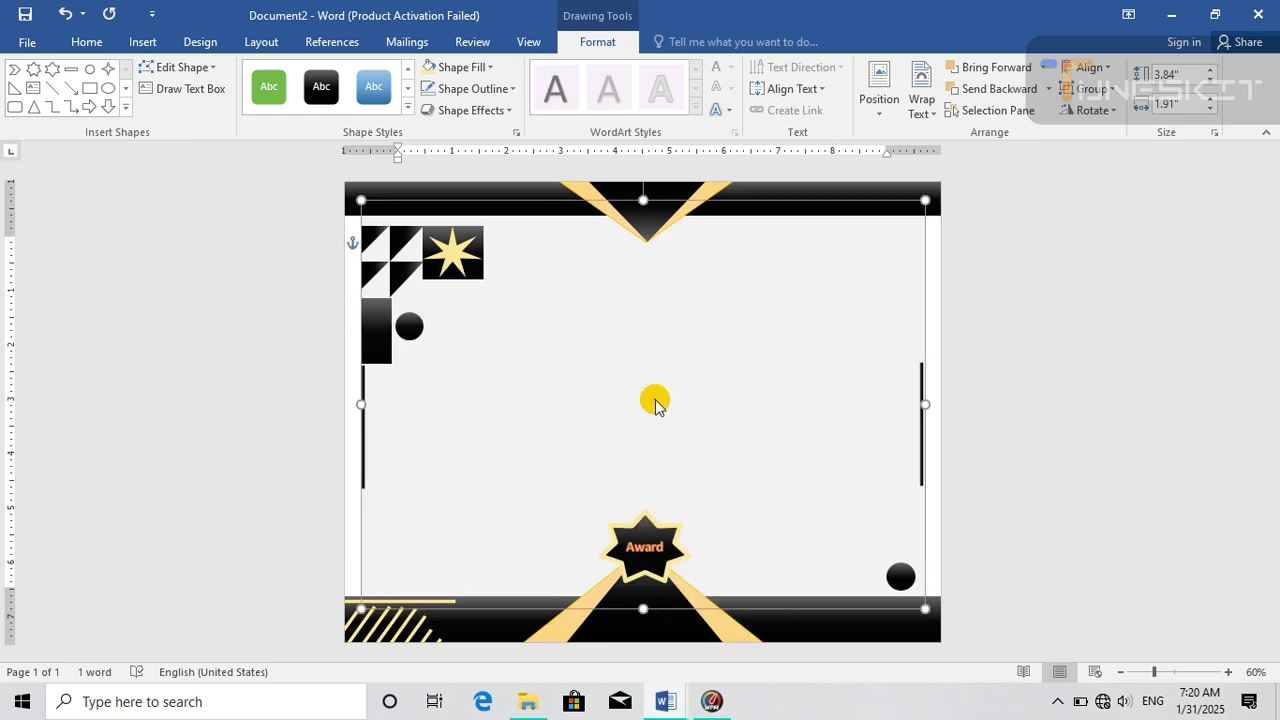
pyautogui.moveTo(463, 333); pyautogui.dragTo(957, 166)
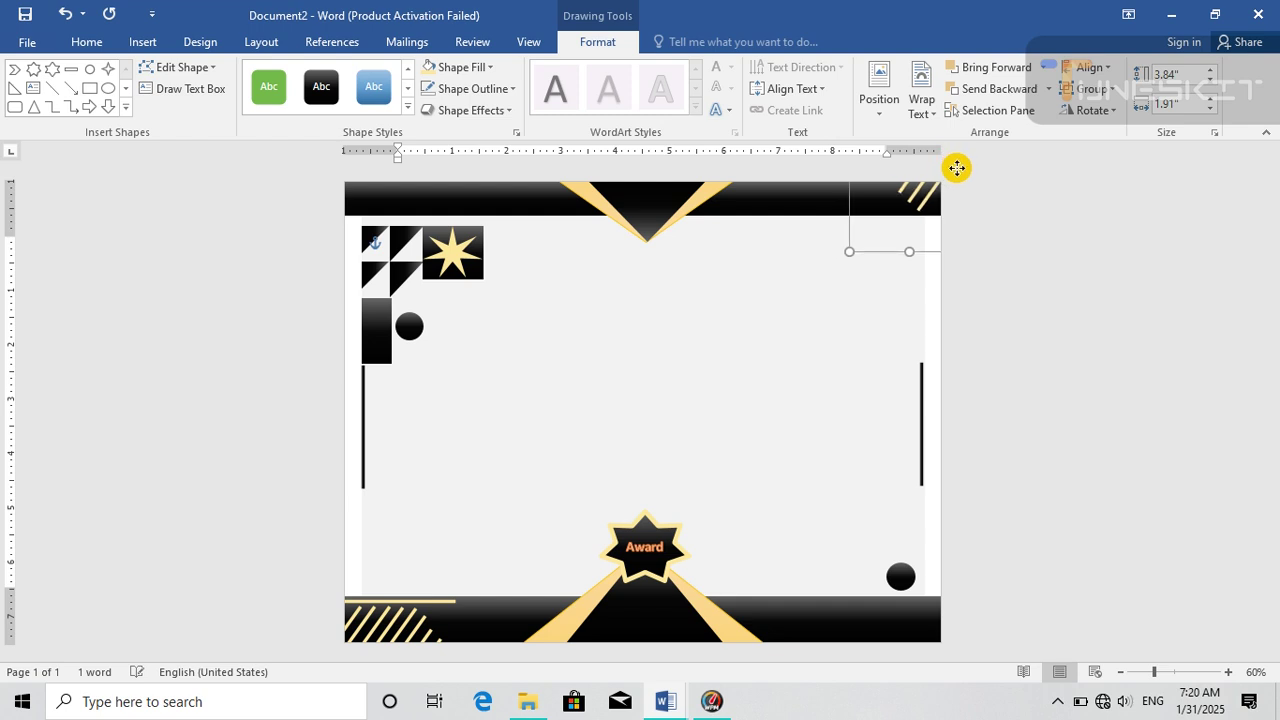
pyautogui.moveTo(957, 169); pyautogui.dragTo(957, 170)
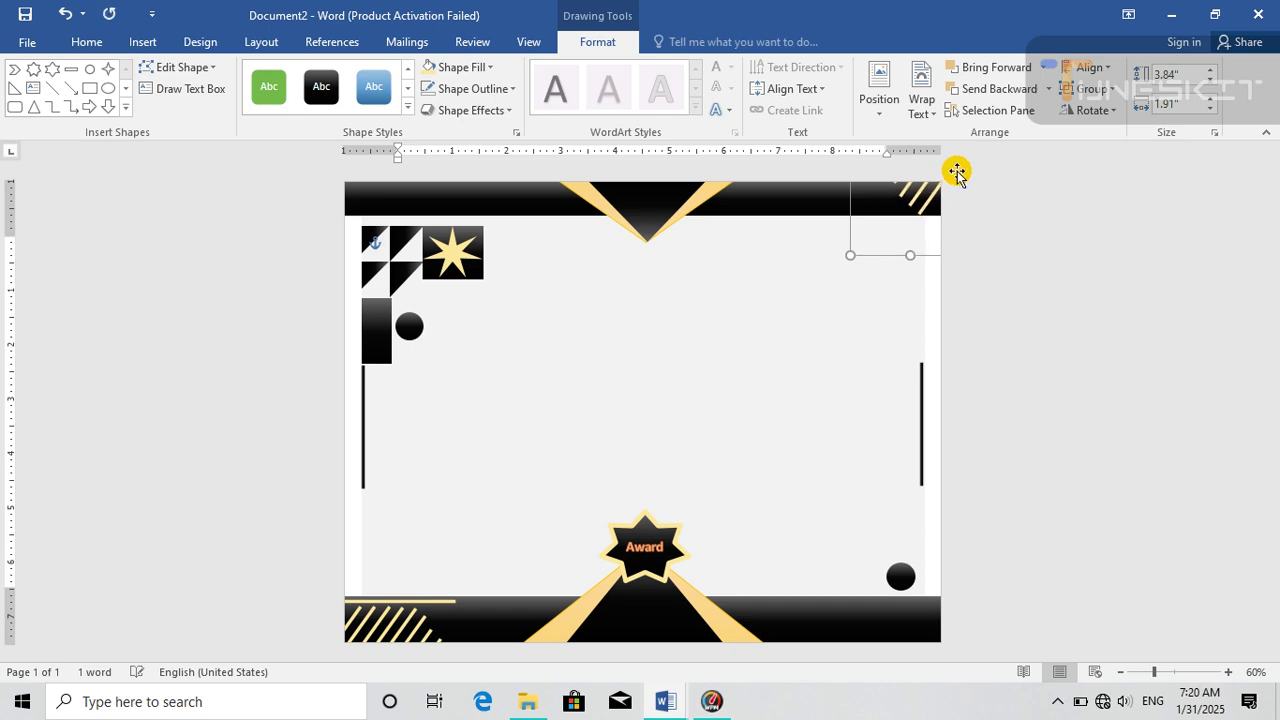
# - Move the copied stripe group onto the gray panel and rotate it upside down
pyautogui.moveTo(894, 221); pyautogui.dragTo(842, 302)
pyautogui.hotkey('ctrl', 'z')
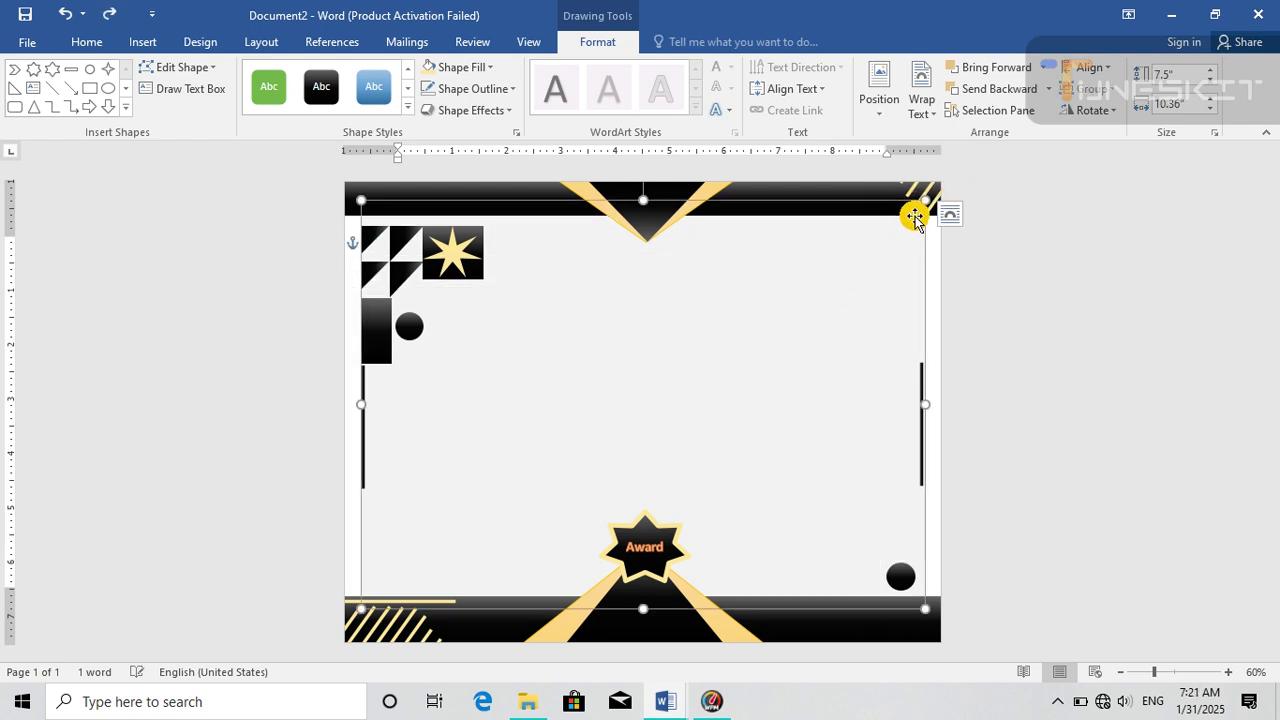
pyautogui.click(914, 193)
pyautogui.moveTo(914, 189); pyautogui.dragTo(806, 337)
pyautogui.moveTo(786, 283); pyautogui.dragTo(766, 357)
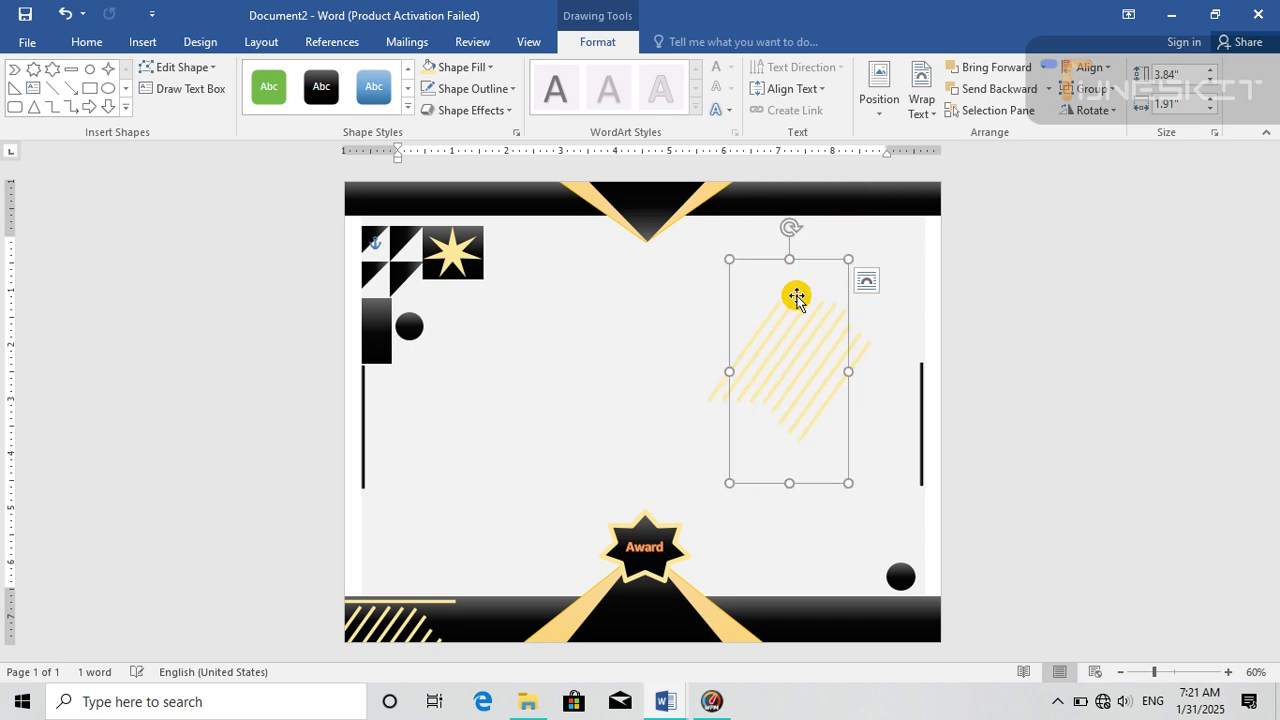
pyautogui.moveTo(791, 223); pyautogui.dragTo(939, 148)
pyautogui.hotkey('ctrl', 'z')
# - Place the upside-down stripe group in the top bar's right corner and straighten its rotation
pyautogui.moveTo(763, 394); pyautogui.dragTo(886, 194)
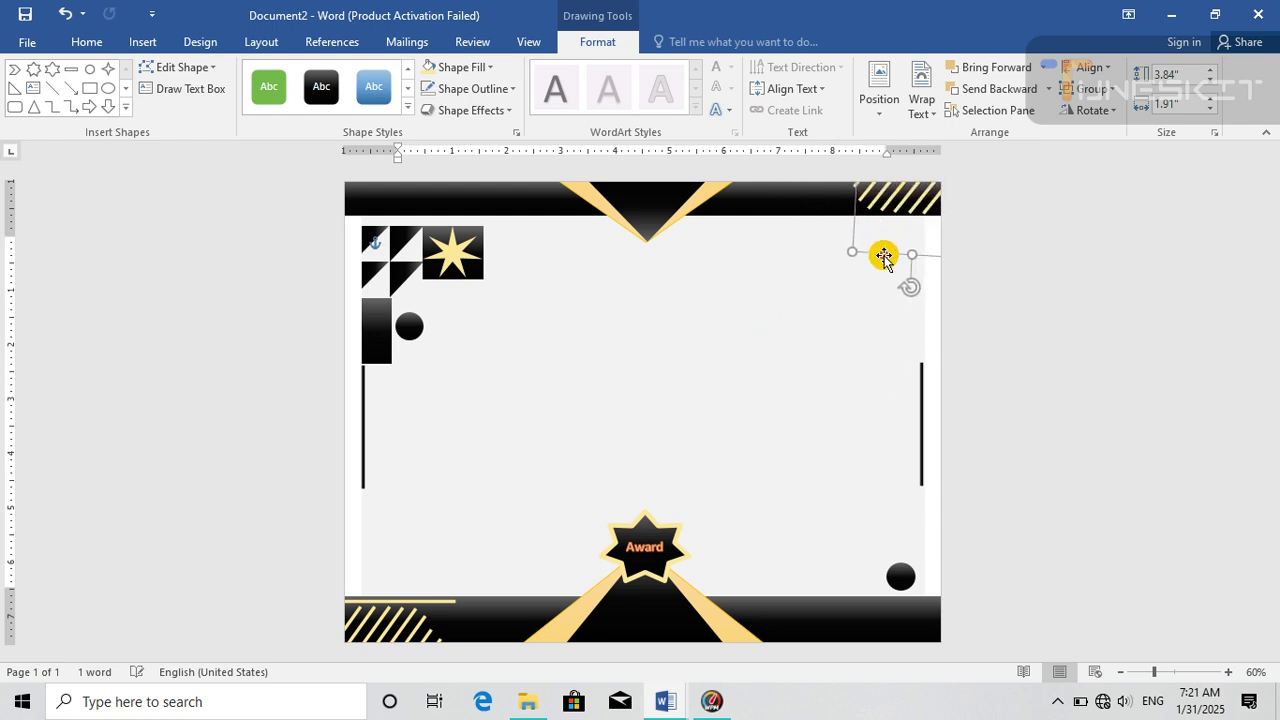
pyautogui.moveTo(904, 287); pyautogui.dragTo(907, 287)
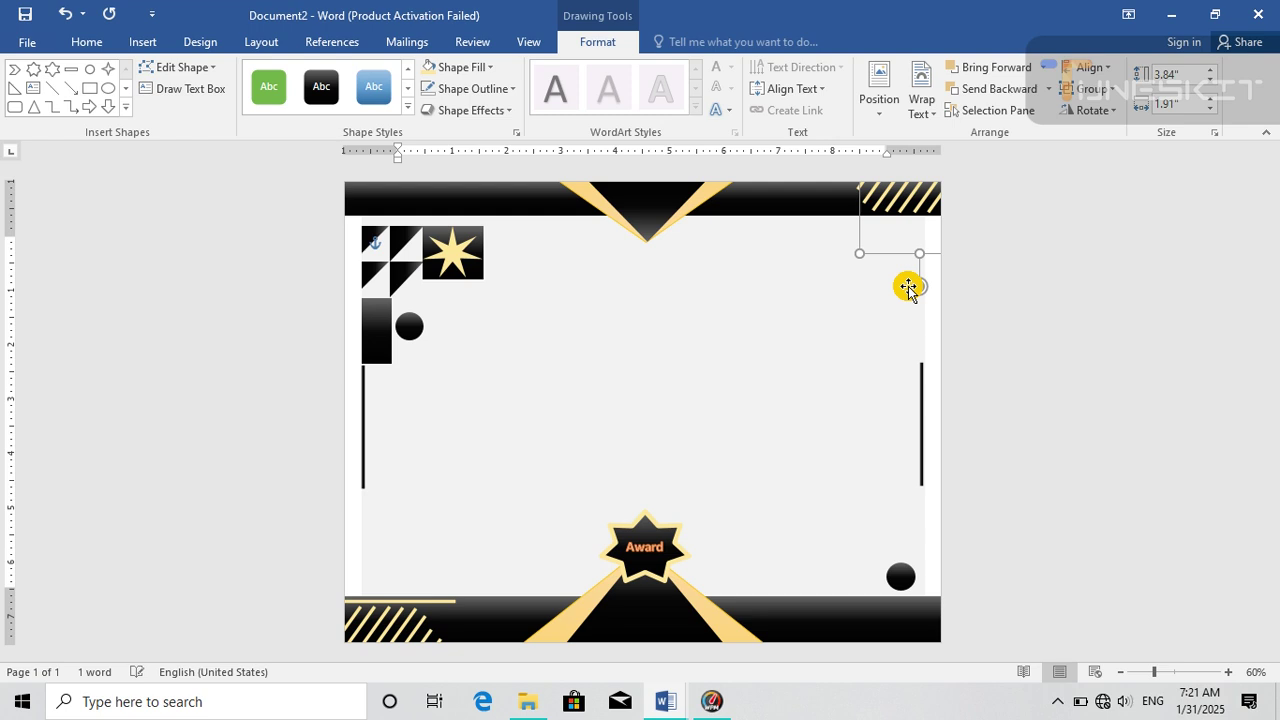
pyautogui.click(907, 287)
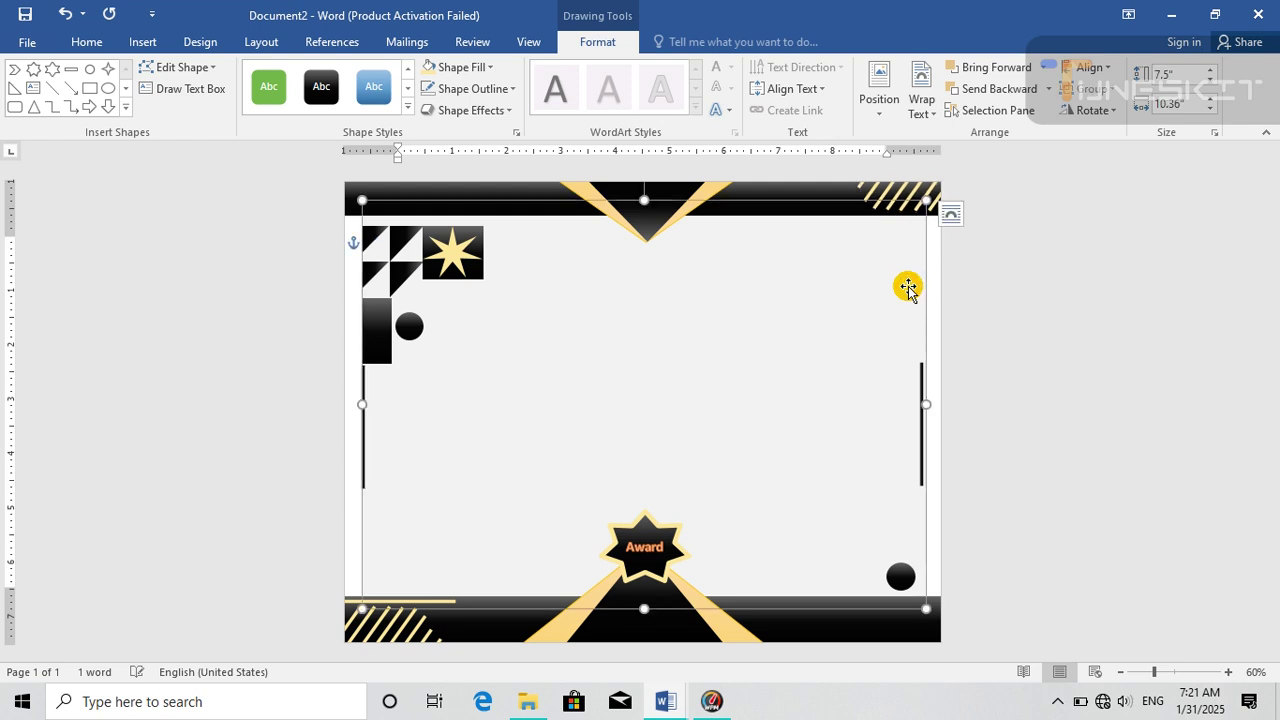
# - Nudge the gray panel slightly to the left and the top bar's diagonal stripe group slightly upward
pyautogui.press('Left')
pyautogui.press('Left')
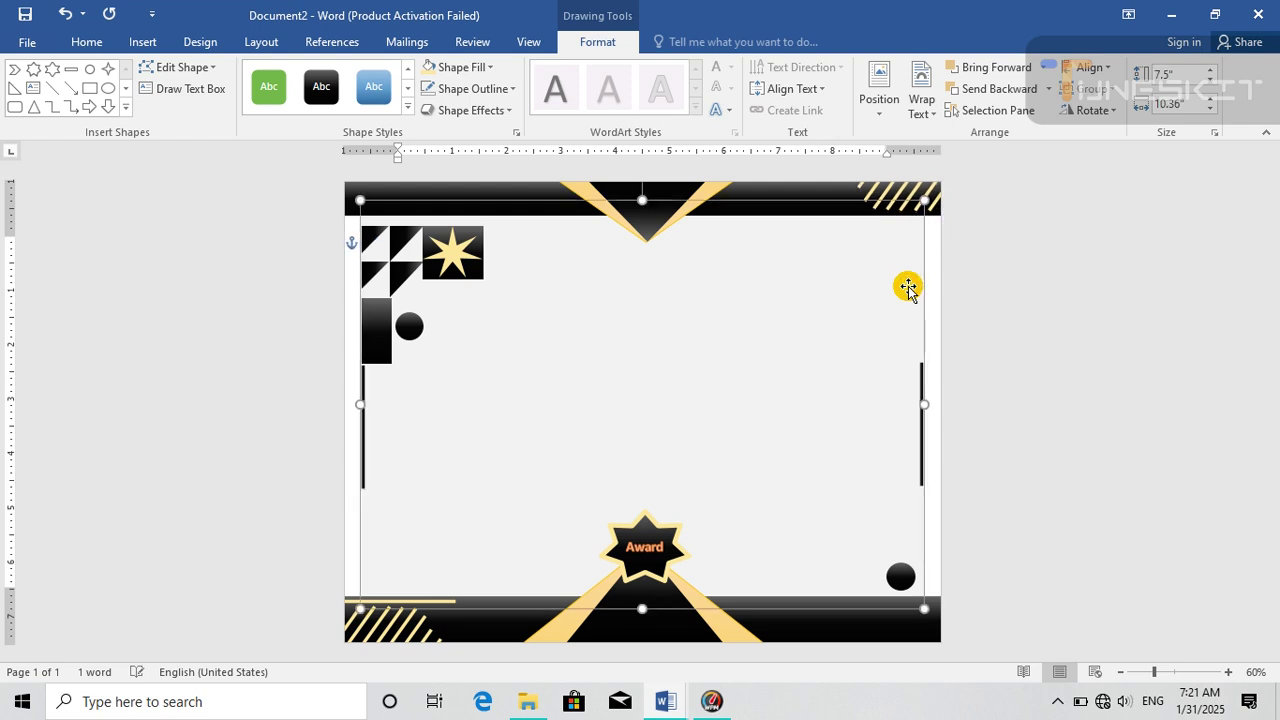
pyautogui.click(822, 193)
pyautogui.click(877, 195)
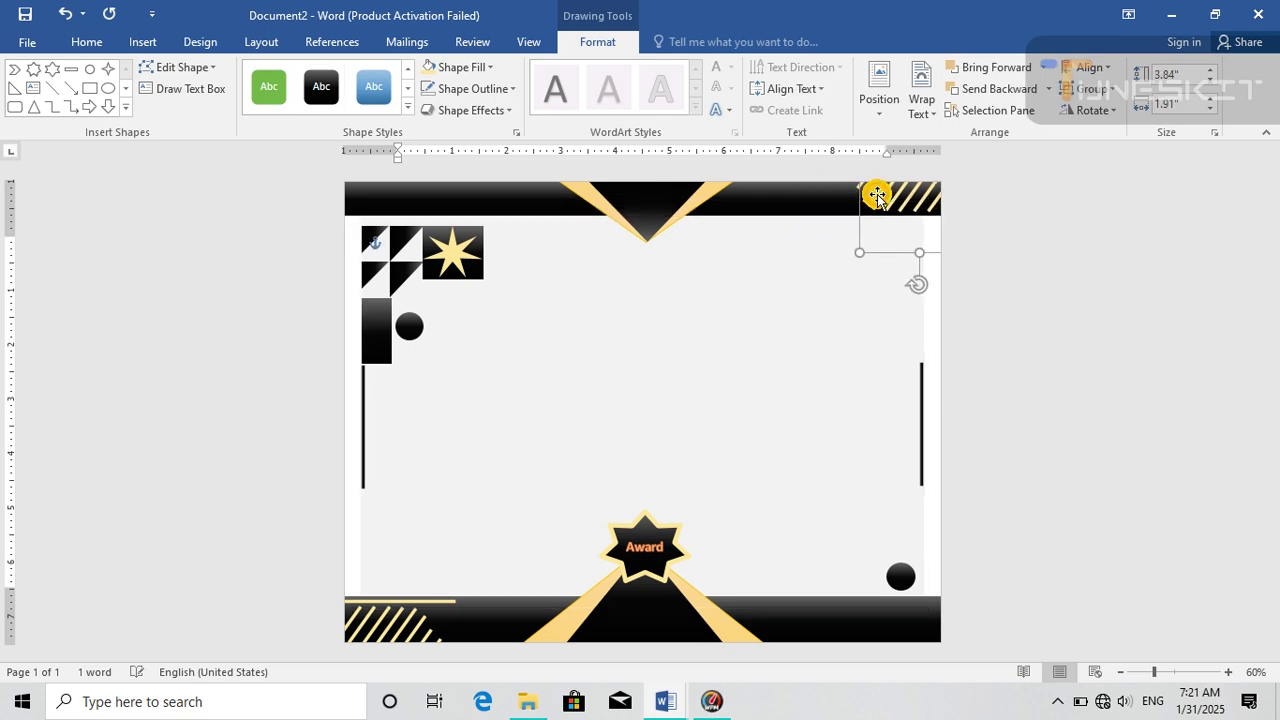
pyautogui.press('Up')
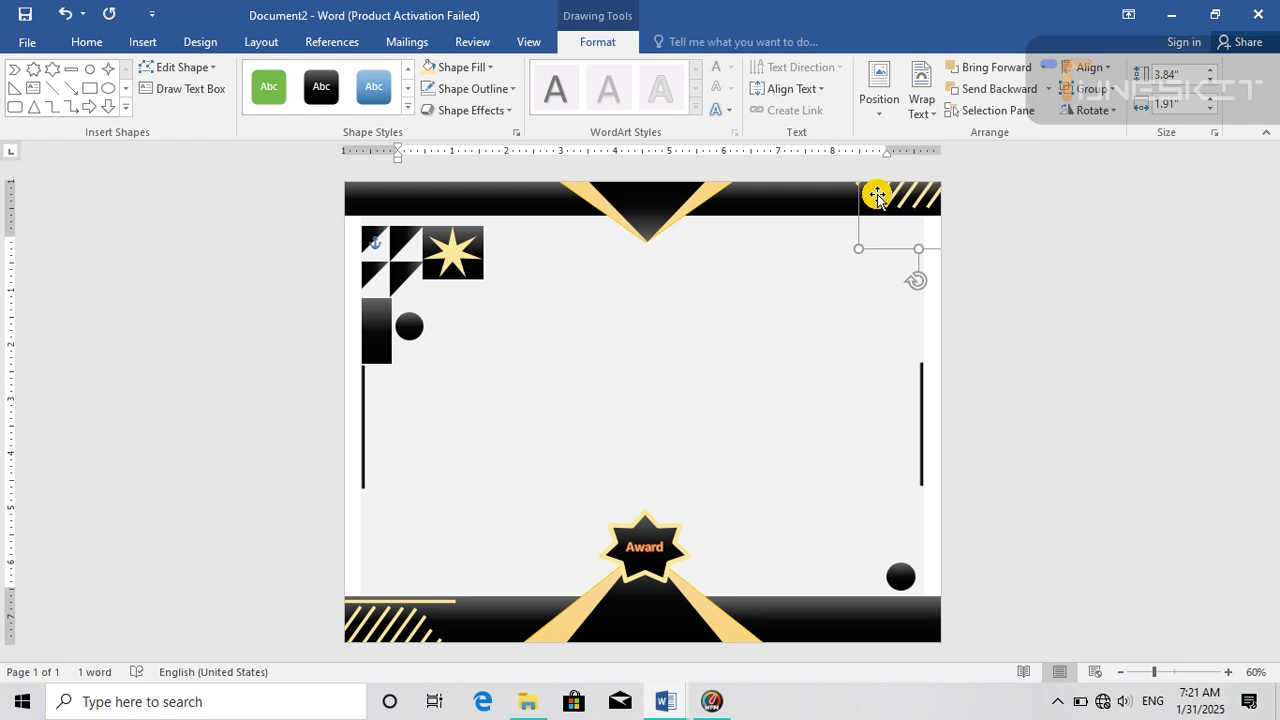
# - Duplicate the bottom bar's horizontal gold line and place the copy beneath the diagonal stripes at the top bar's right end
pyautogui.click(442, 604)
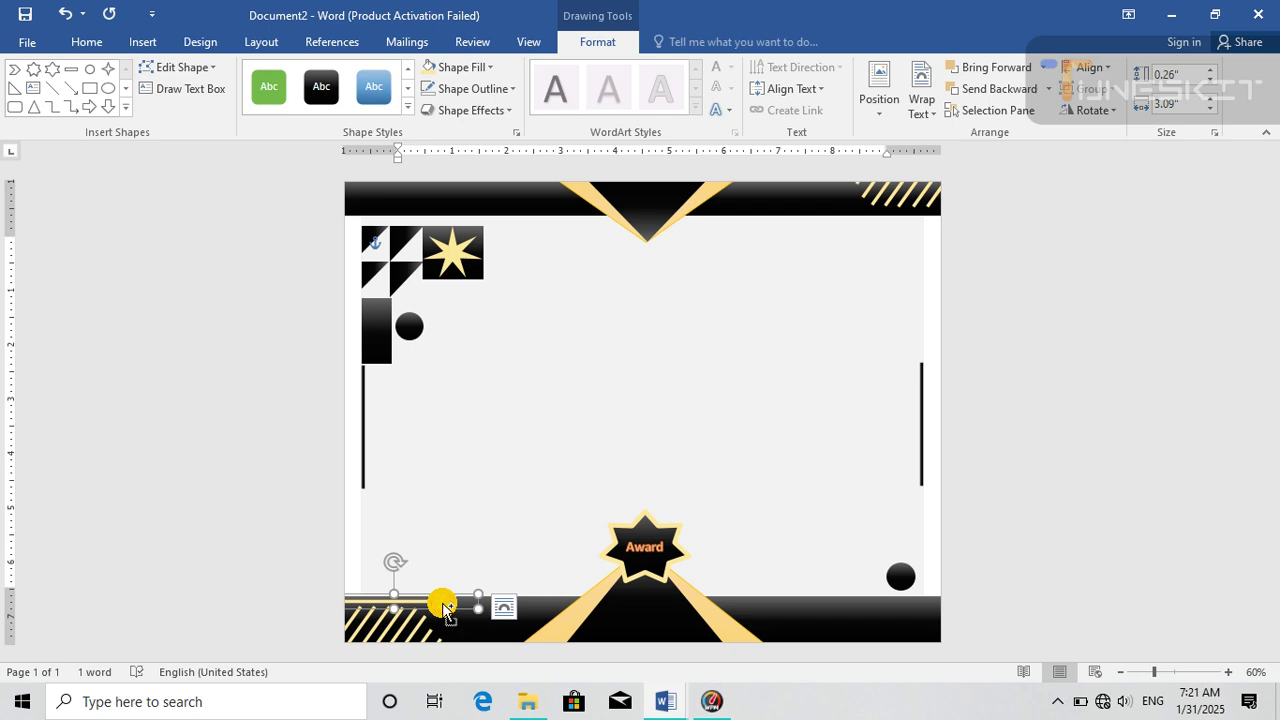
pyautogui.hotkey('ctrl', 'v')
pyautogui.moveTo(438, 612); pyautogui.dragTo(928, 212)
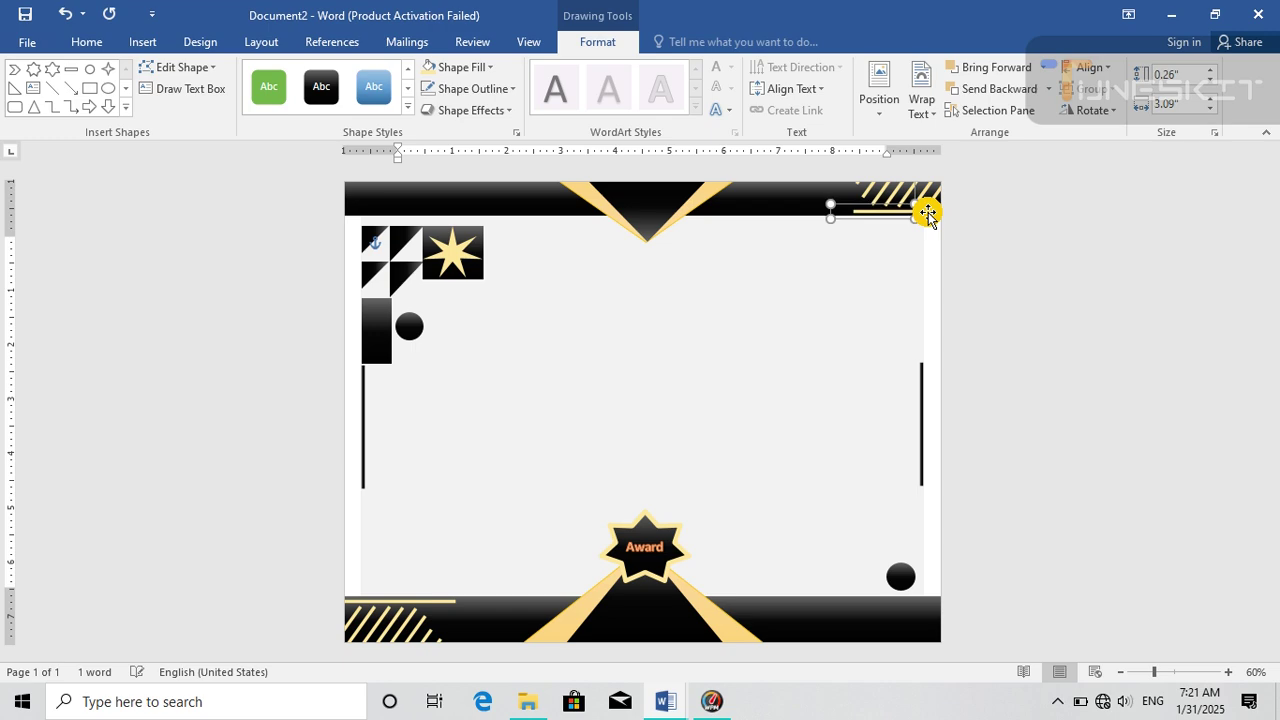
pyautogui.click(837, 280)
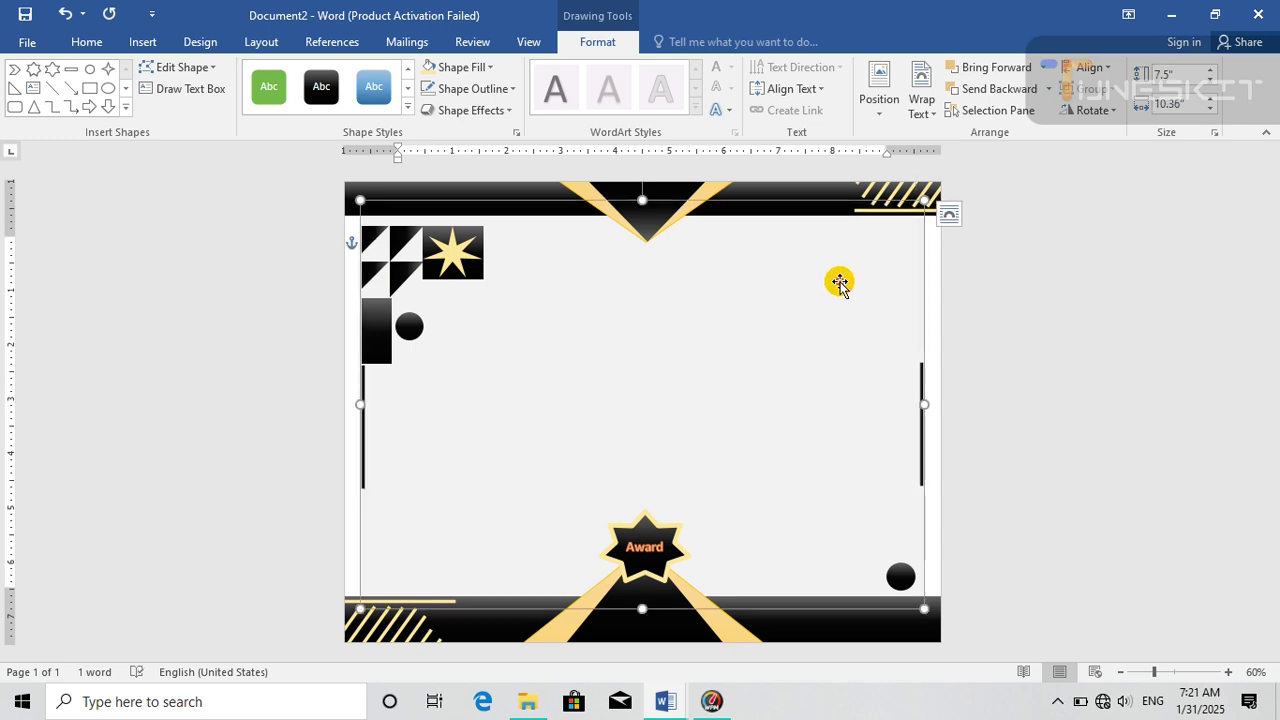
pyautogui.click(957, 218)
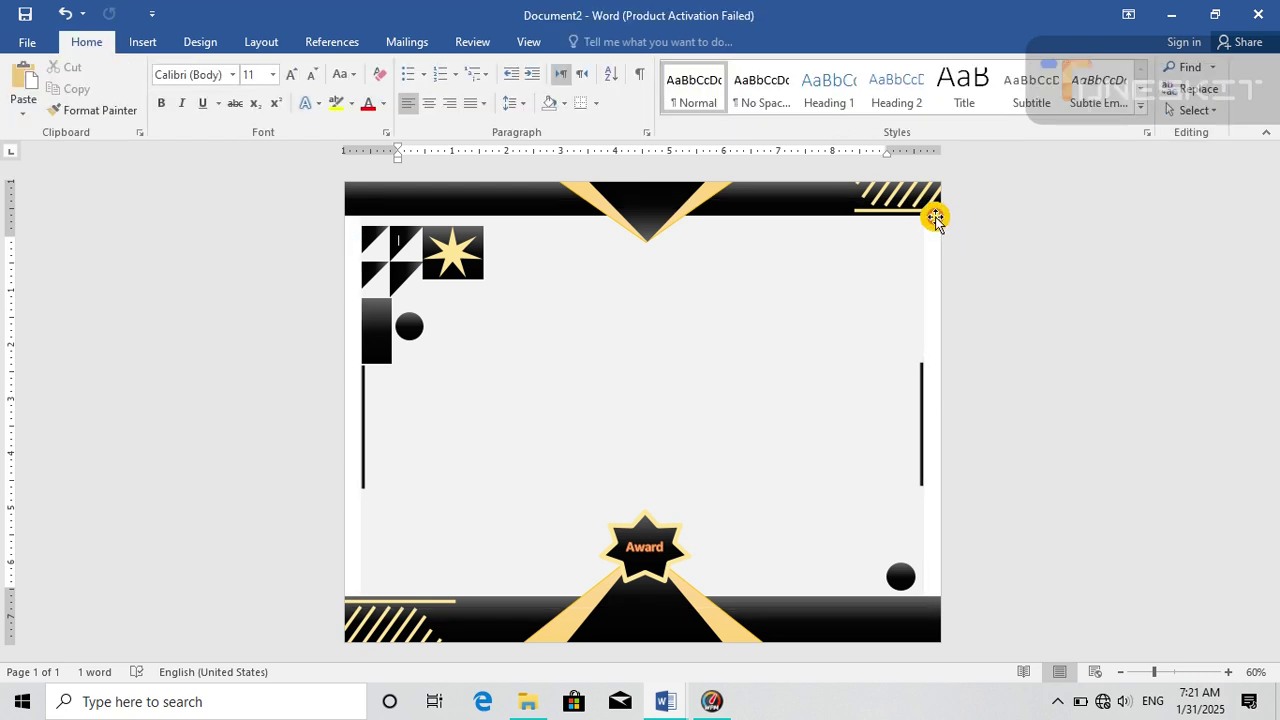
pyautogui.click(929, 211)
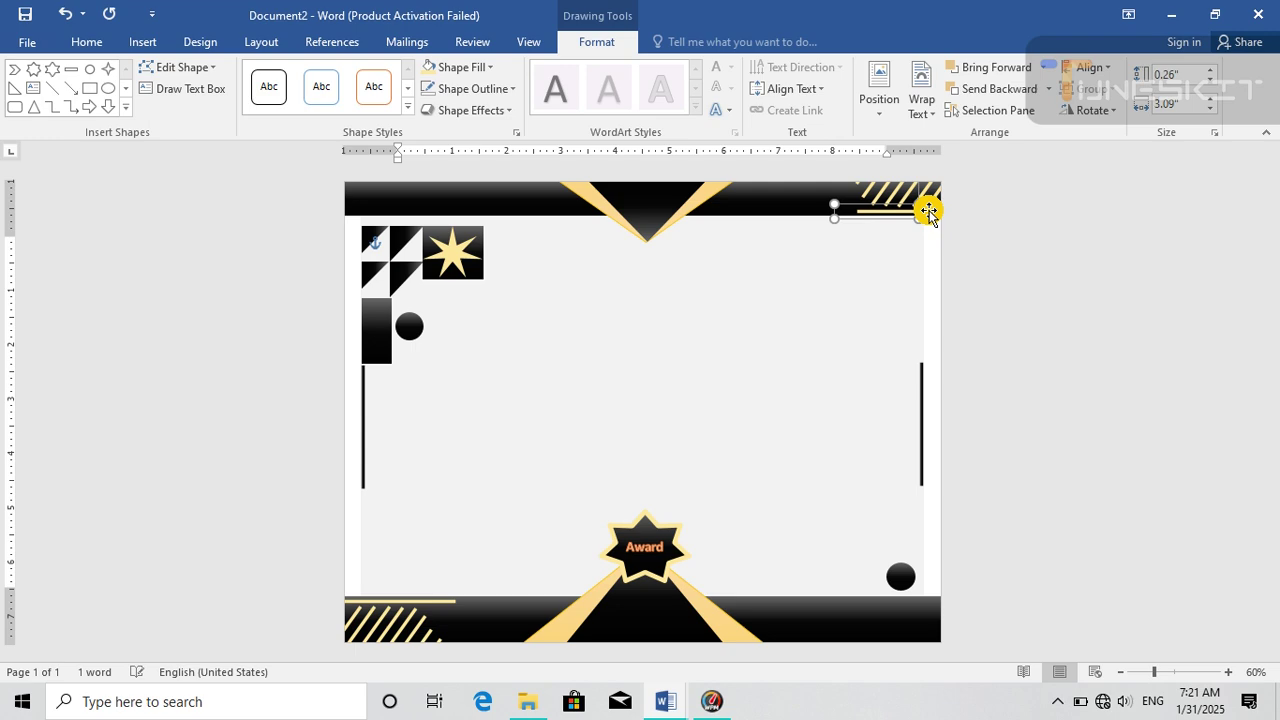
# - Nudge the bottom bar's diagonal stripe group slightly upward and deselect it
pyautogui.click(377, 634)
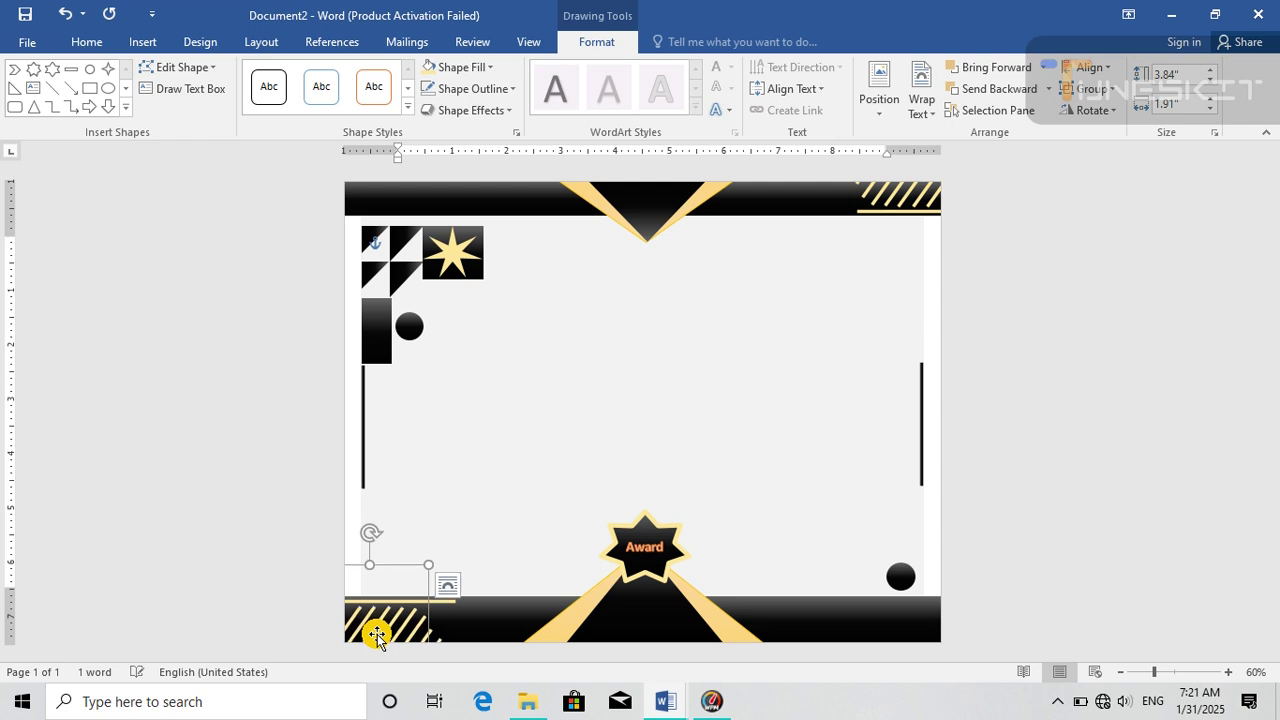
pyautogui.click(433, 605)
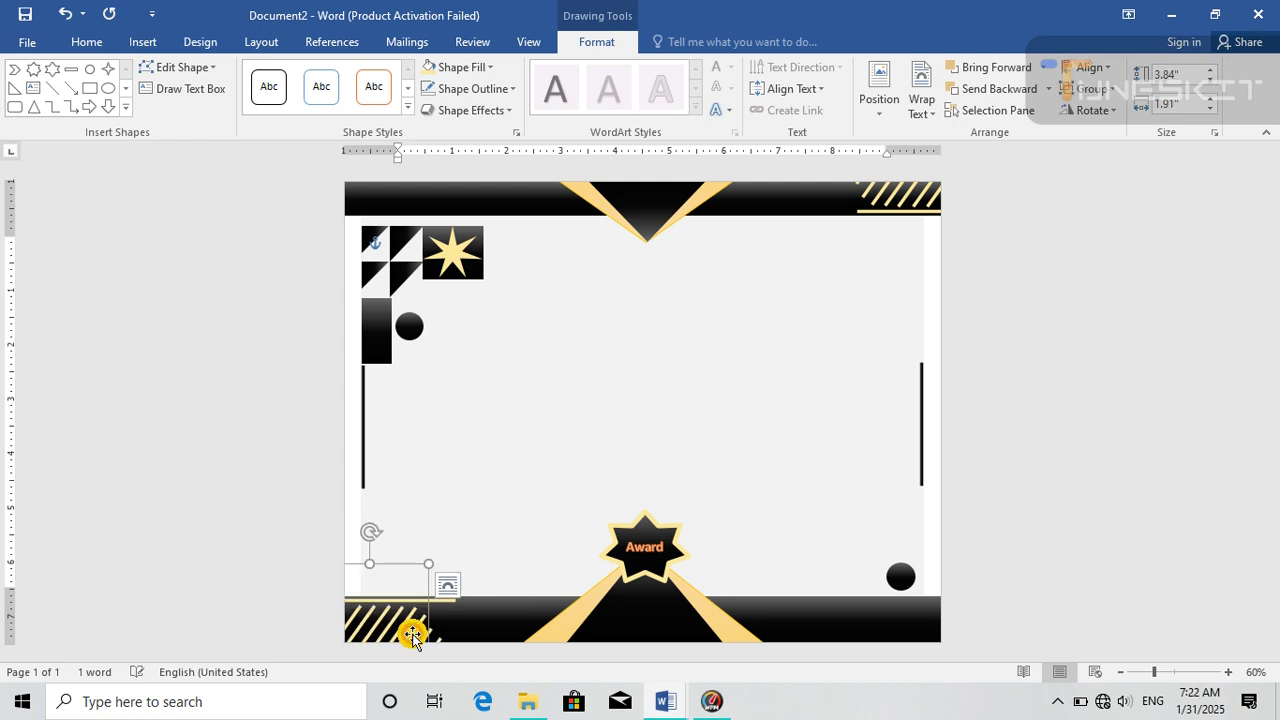
pyautogui.click(638, 412)
pyautogui.click(1114, 363)
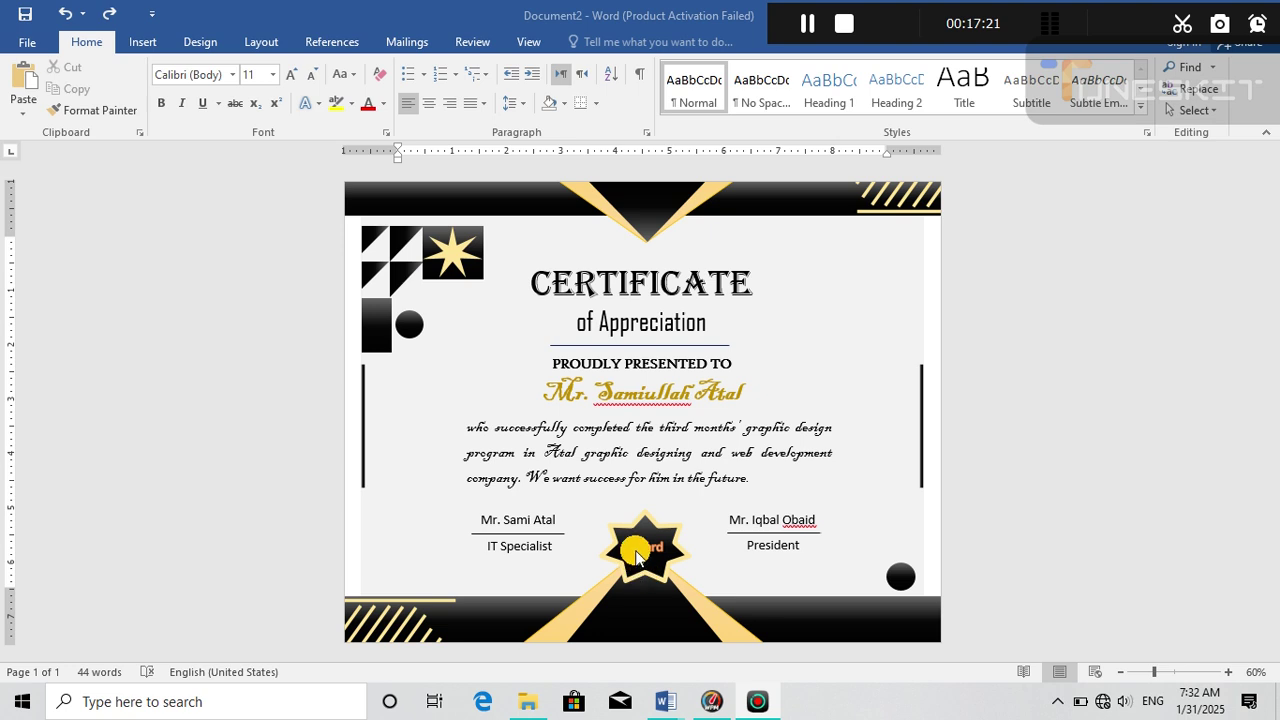
# - Examine the certificate's text boxes: the body paragraph, a signatory name, the presentation line and the title
pyautogui.click(600, 454)
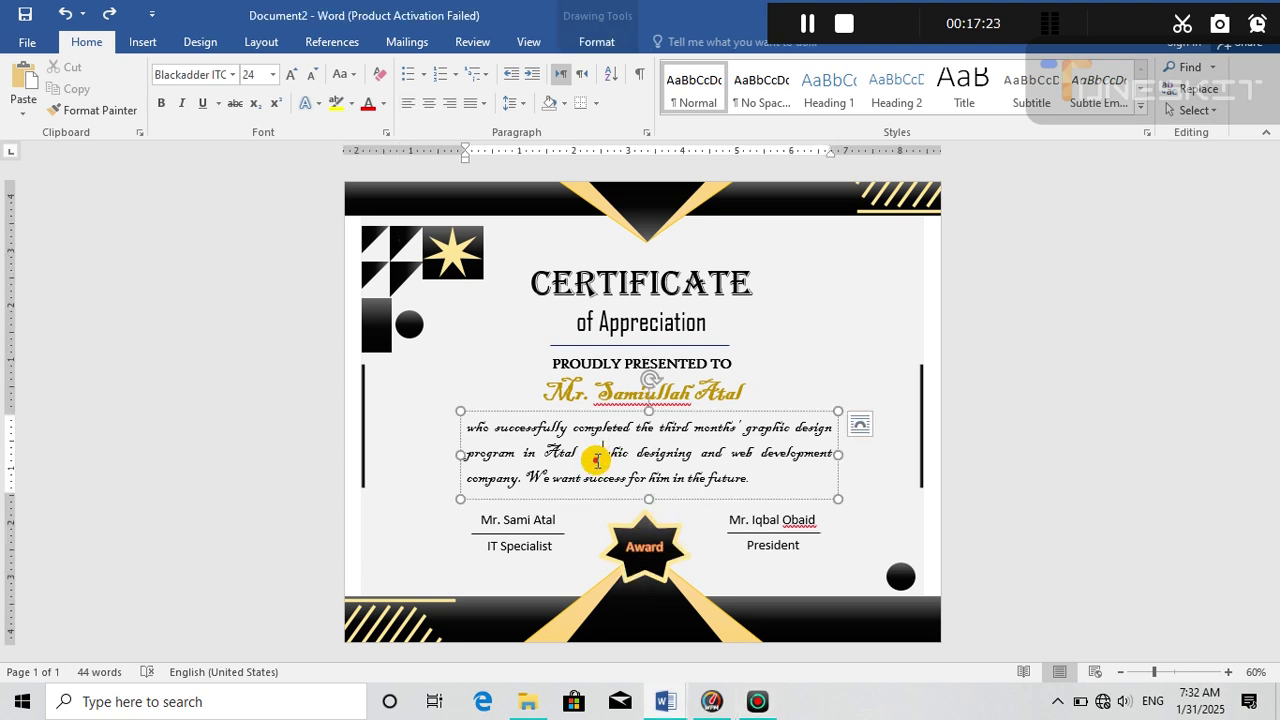
pyautogui.click(513, 523)
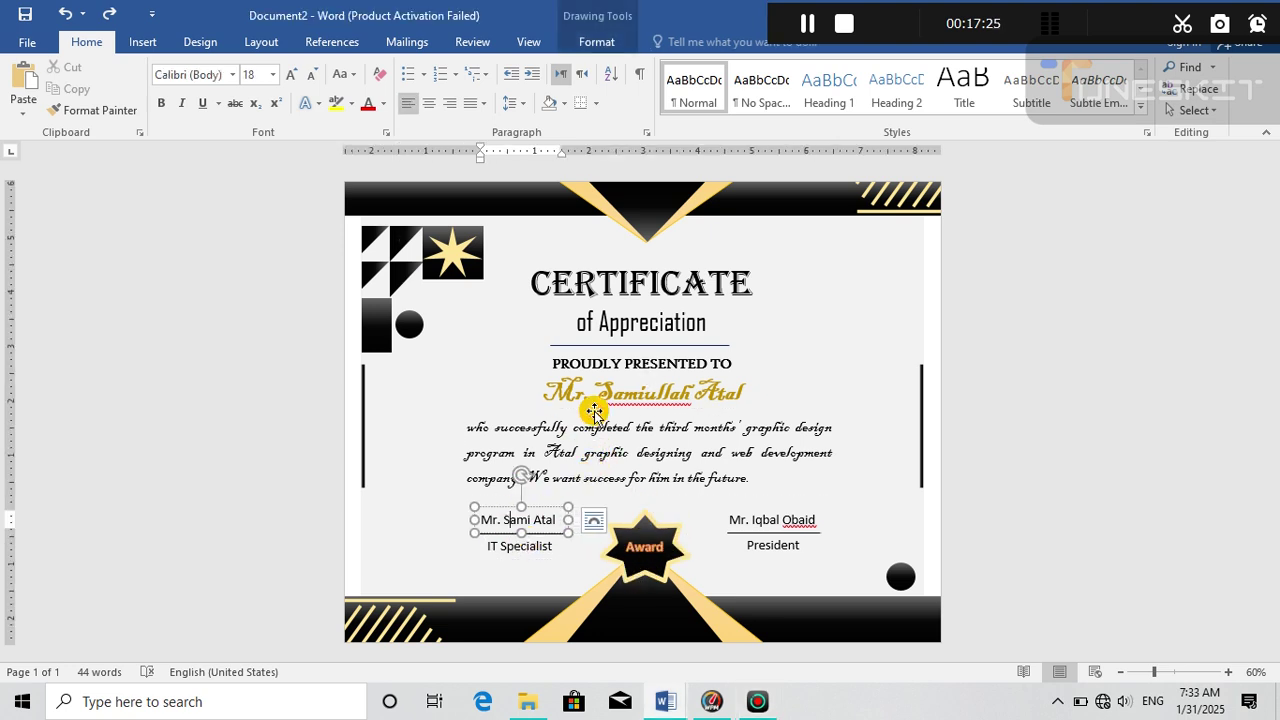
pyautogui.click(606, 363)
pyautogui.click(615, 305)
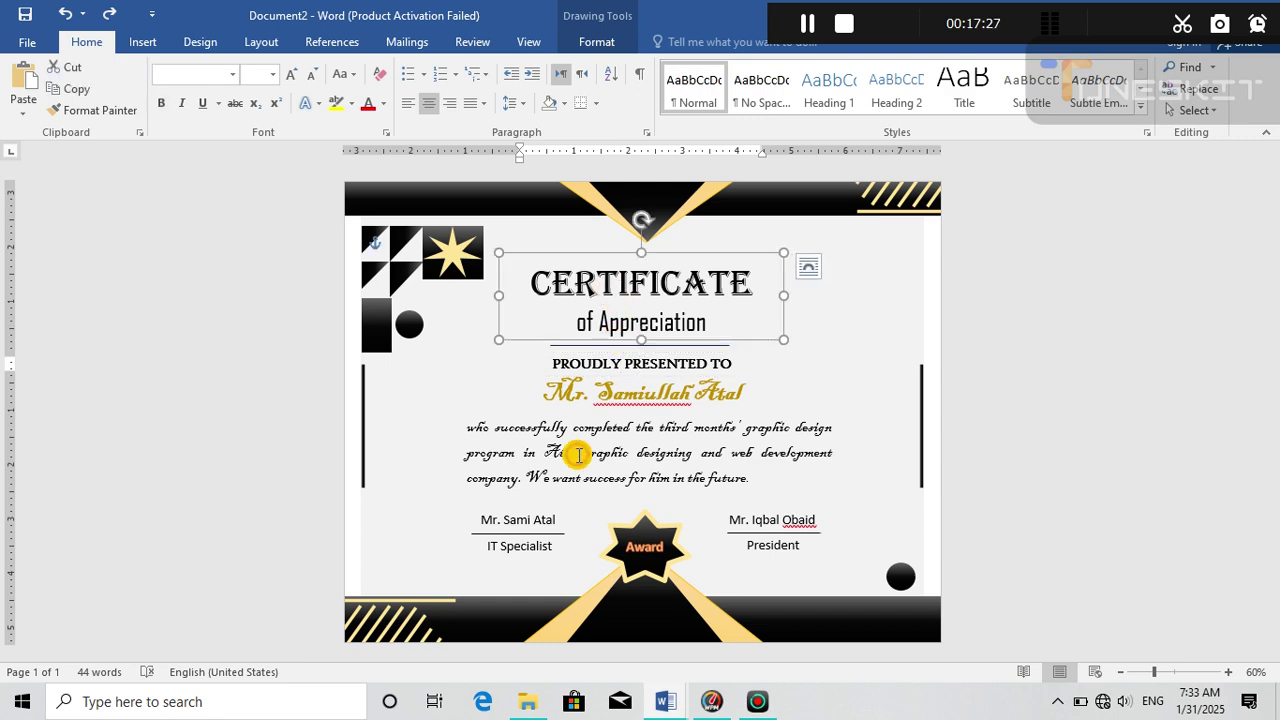
# - Look through the available font sizes and fonts for the body paragraph without applying any
pyautogui.click(523, 429)
pyautogui.click(272, 74)
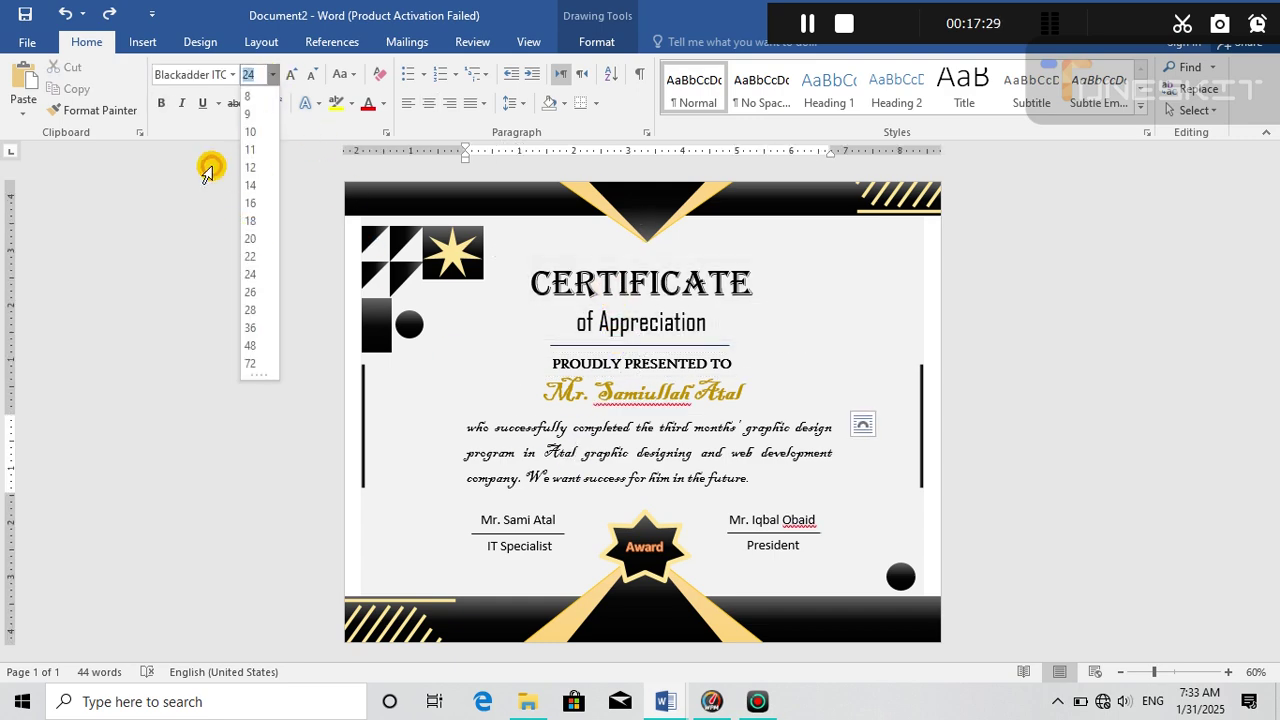
pyautogui.click(231, 75)
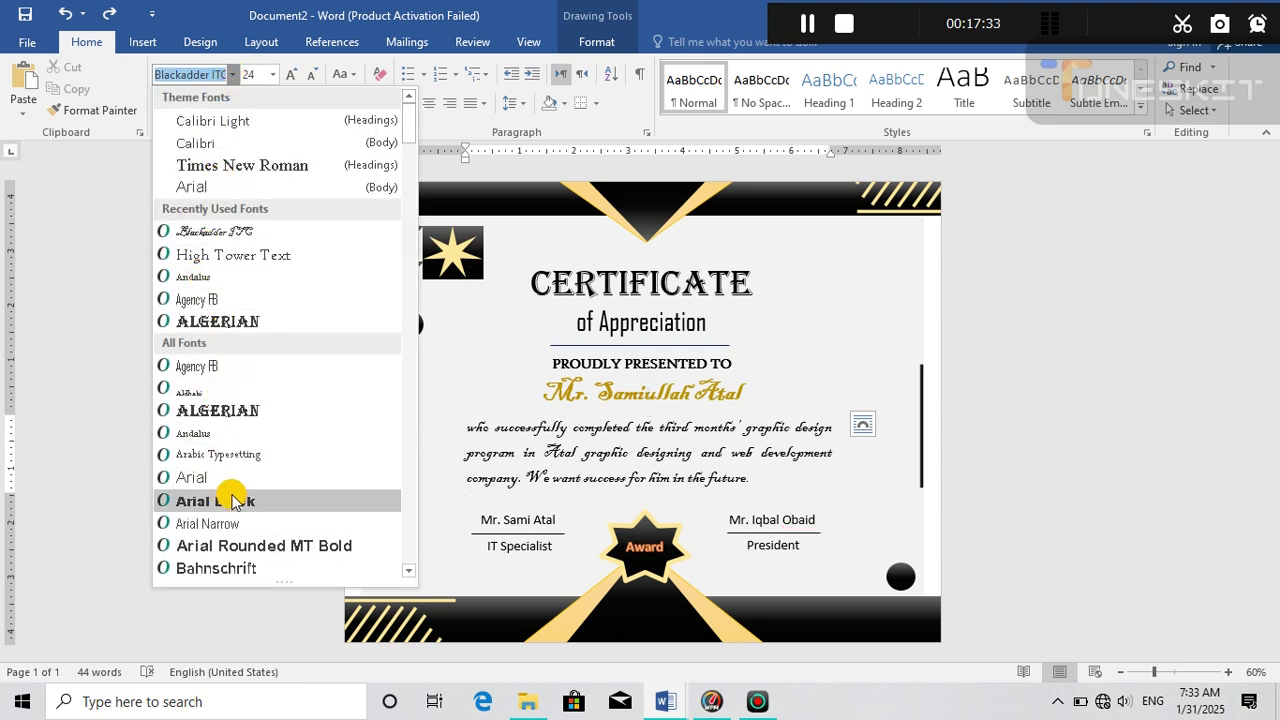
pyautogui.click(537, 432)
pyautogui.tripleClick(523, 421)
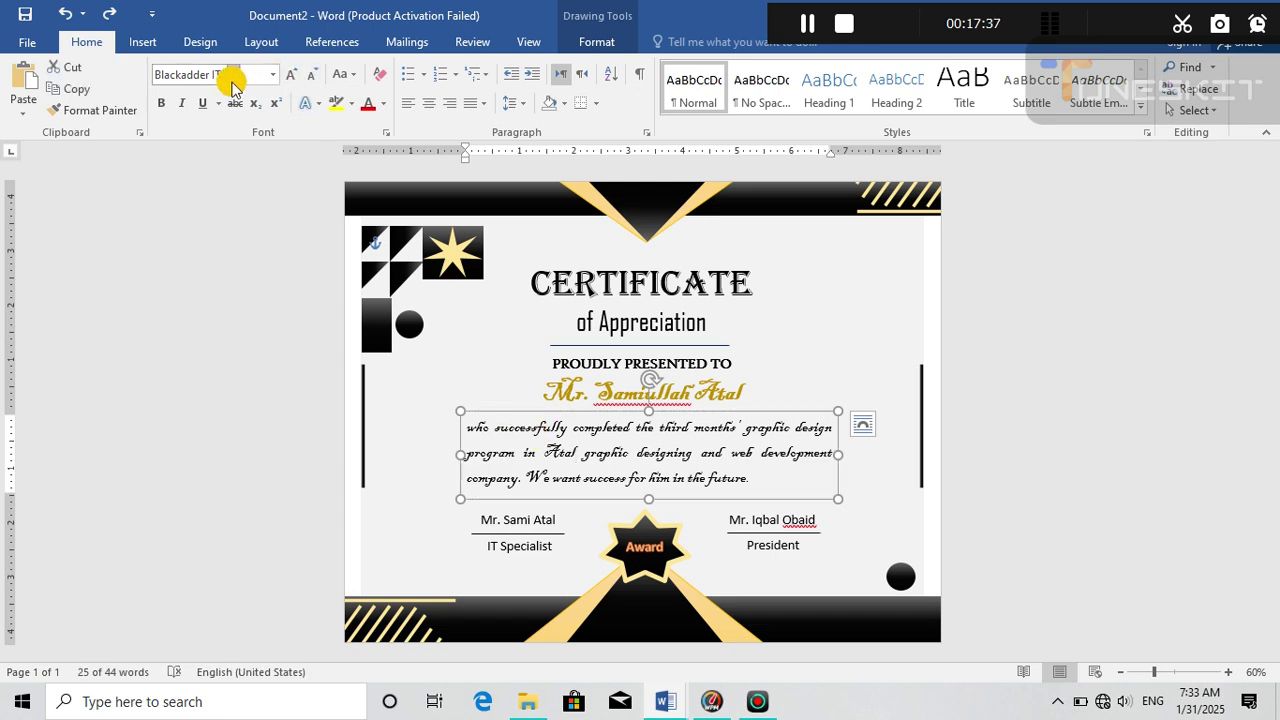
pyautogui.click(232, 75)
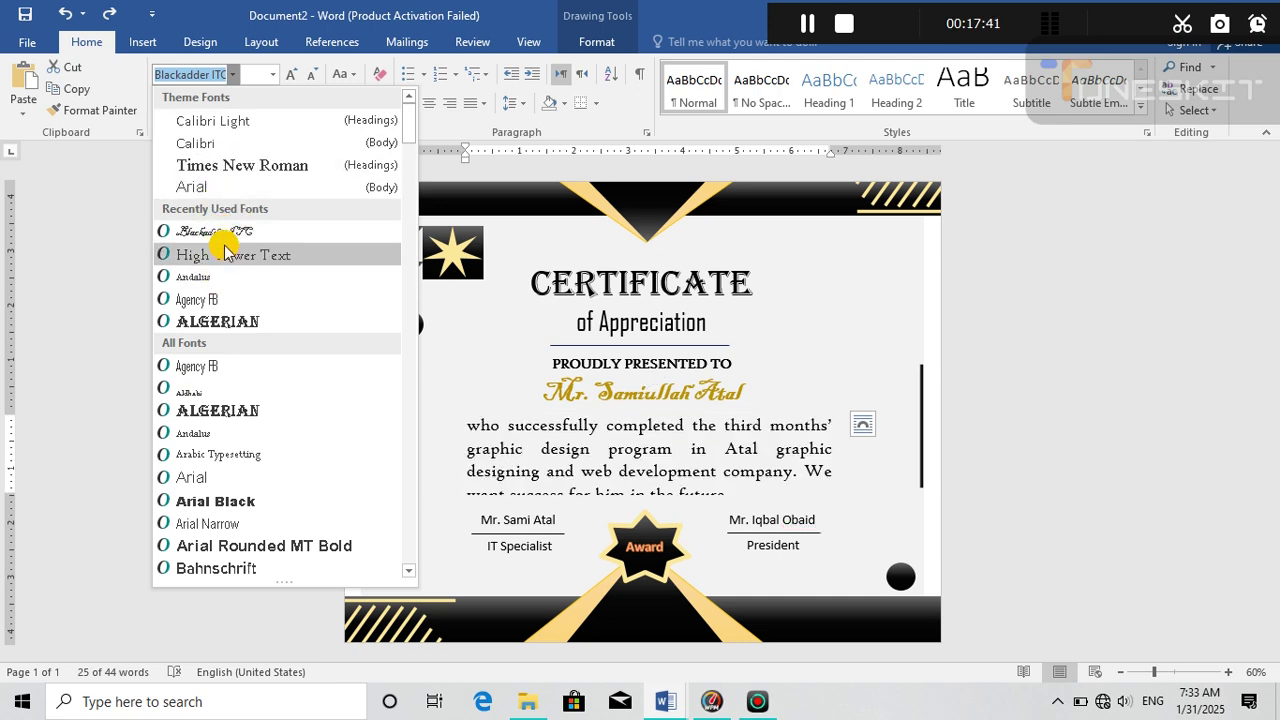
pyautogui.click(495, 370)
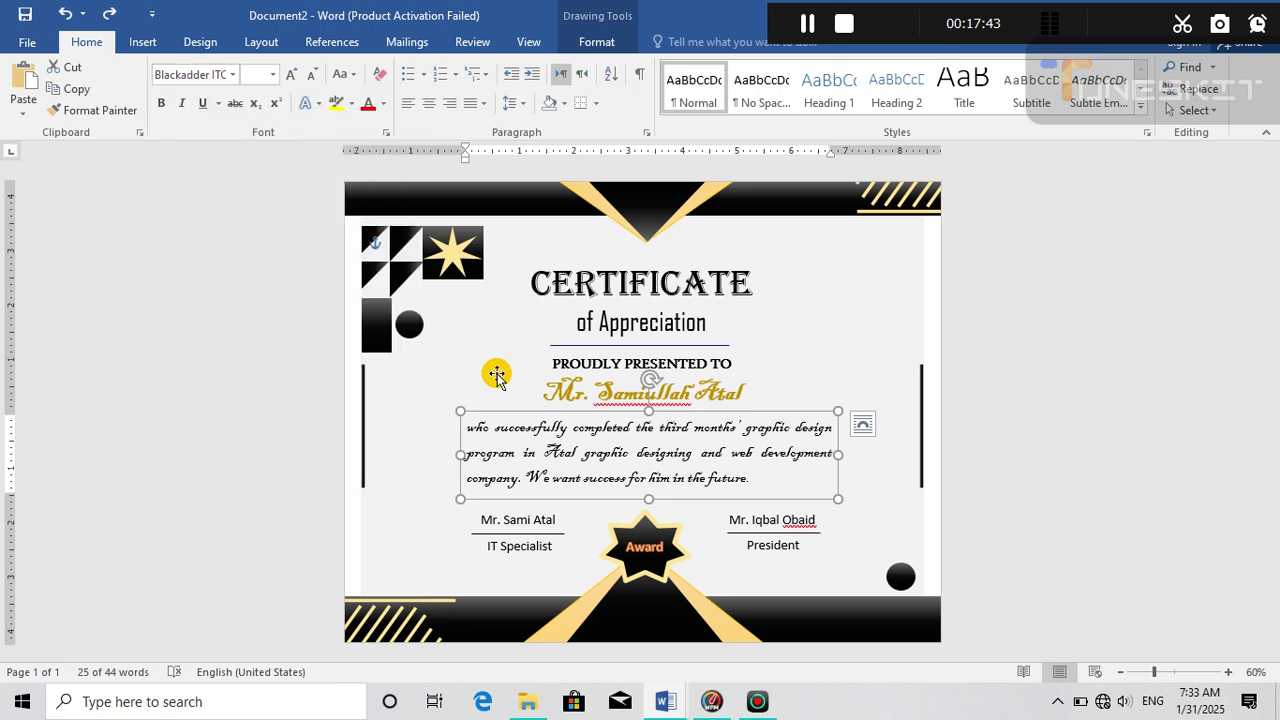
pyautogui.click(766, 568)
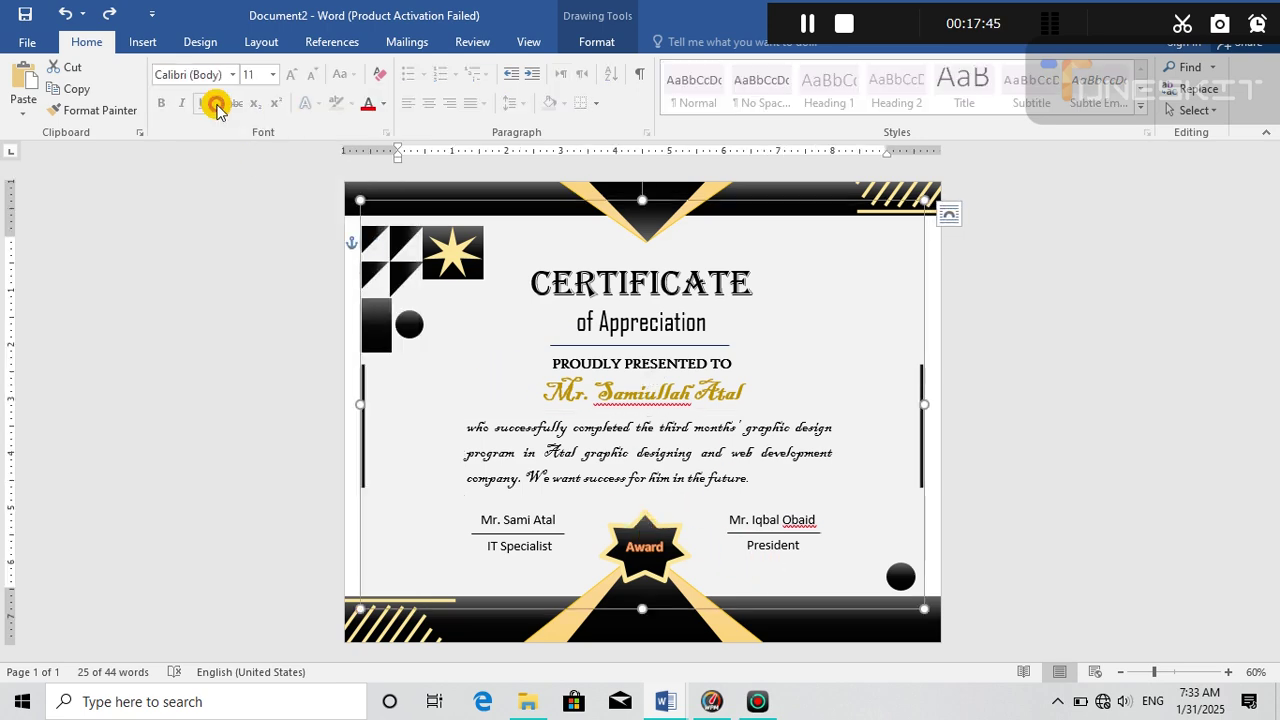
# - Draw a chevron about 0.76 by 0.93 inches on the gray panel's right side and rotate it to point upward
pyautogui.click(142, 41)
pyautogui.click(262, 112)
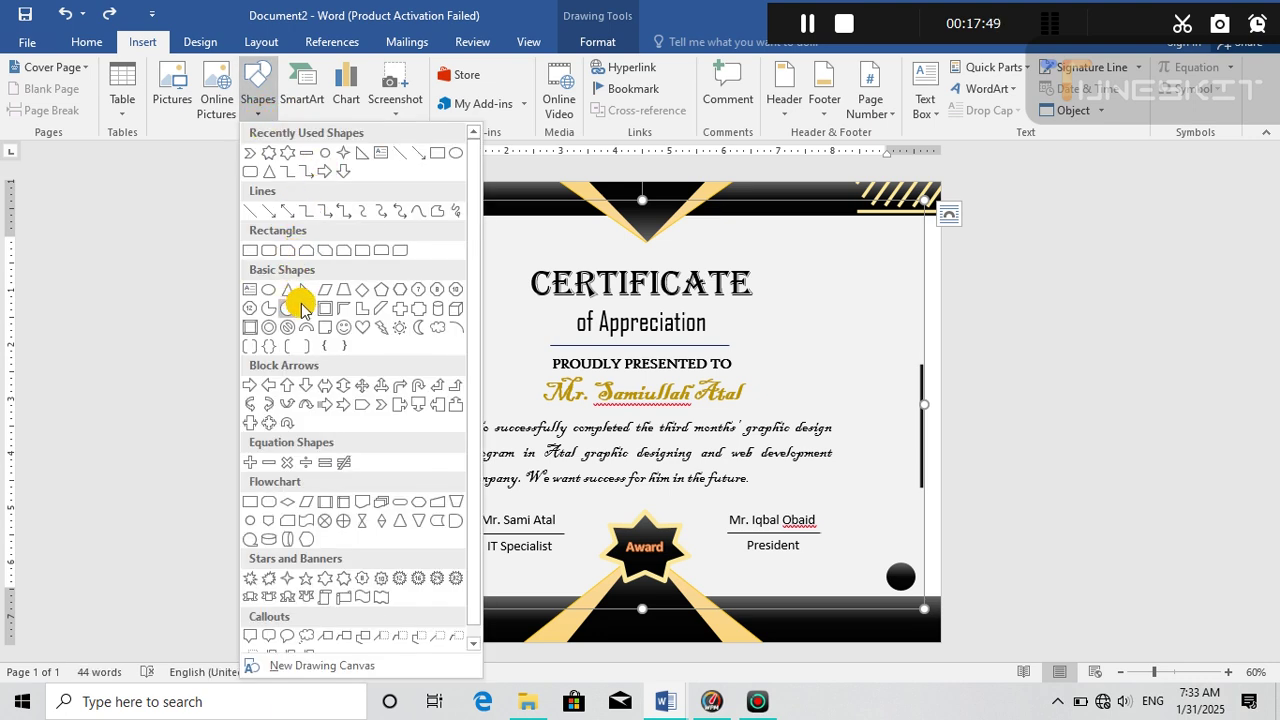
pyautogui.click(379, 405)
pyautogui.moveTo(845, 298); pyautogui.dragTo(906, 333)
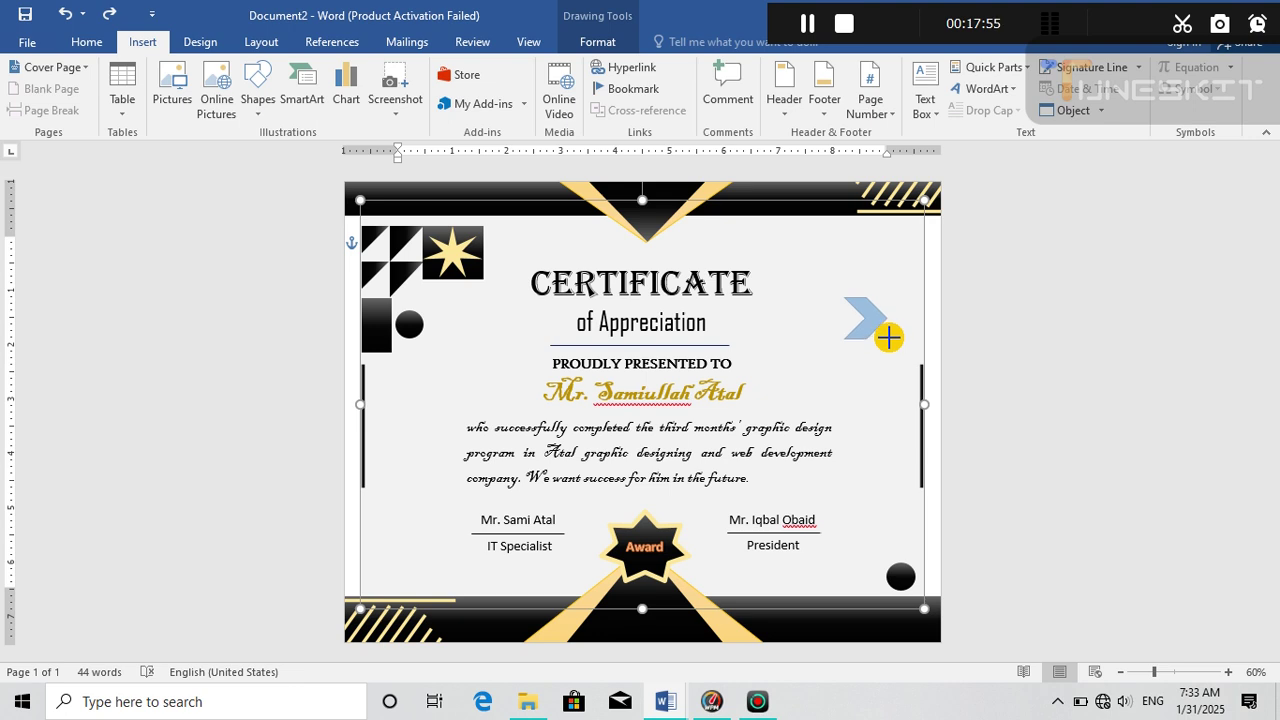
pyautogui.moveTo(896, 334); pyautogui.dragTo(895, 333)
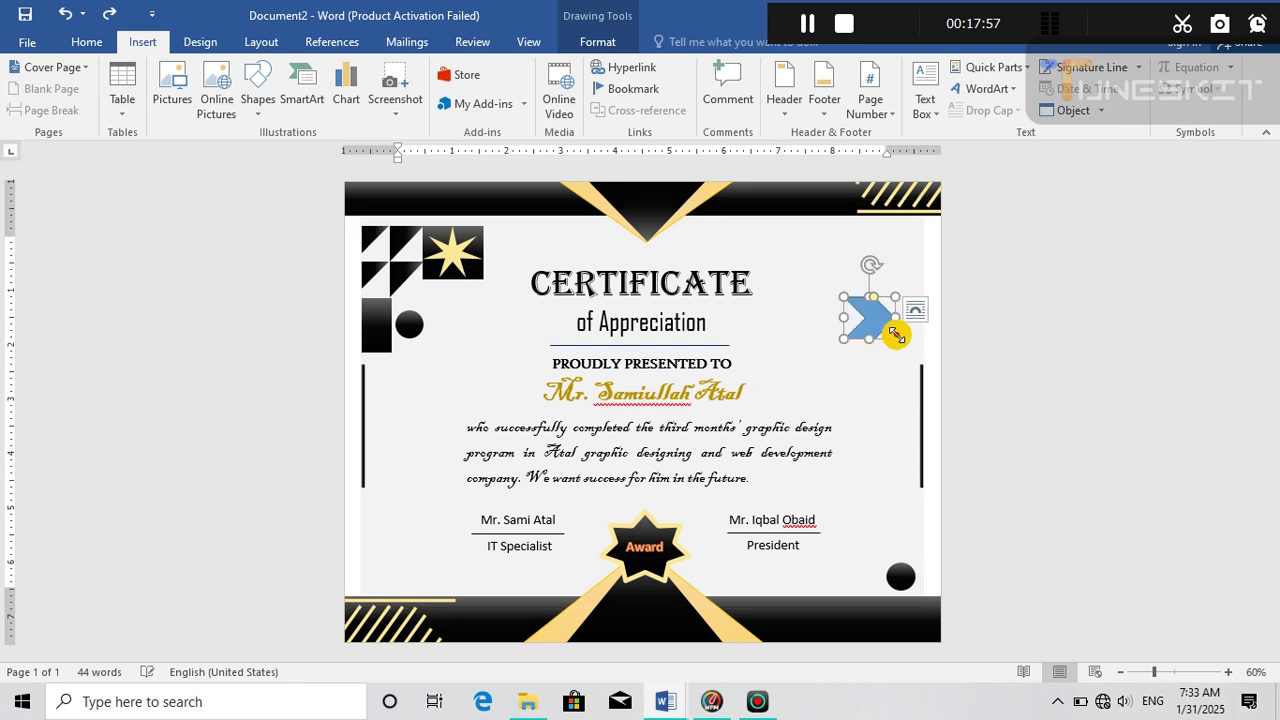
pyautogui.moveTo(858, 265); pyautogui.dragTo(821, 314)
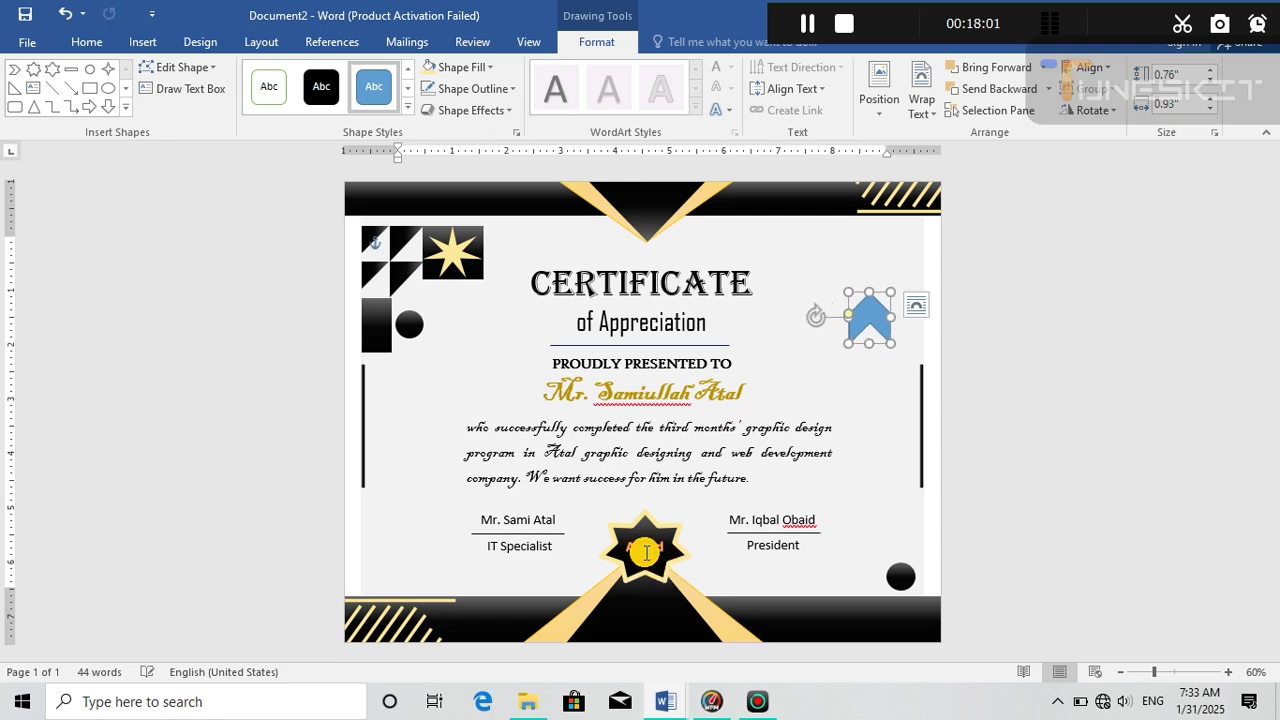
# - Move the "Award" text off the star badge onto the gray panel's left side
pyautogui.click(645, 555)
pyautogui.moveTo(636, 563); pyautogui.dragTo(450, 397)
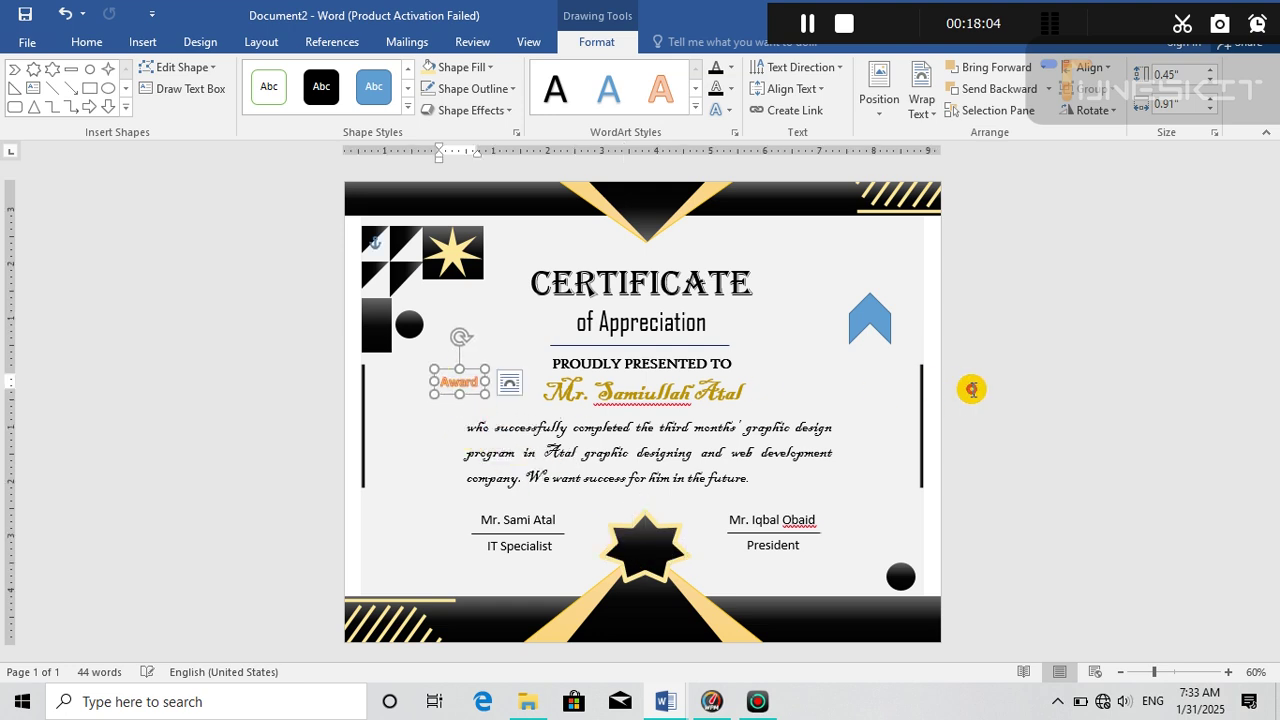
# - Remove the blue chevron's outline and move the chevron over the lower part of the star badge
pyautogui.click(870, 312)
pyautogui.click(505, 88)
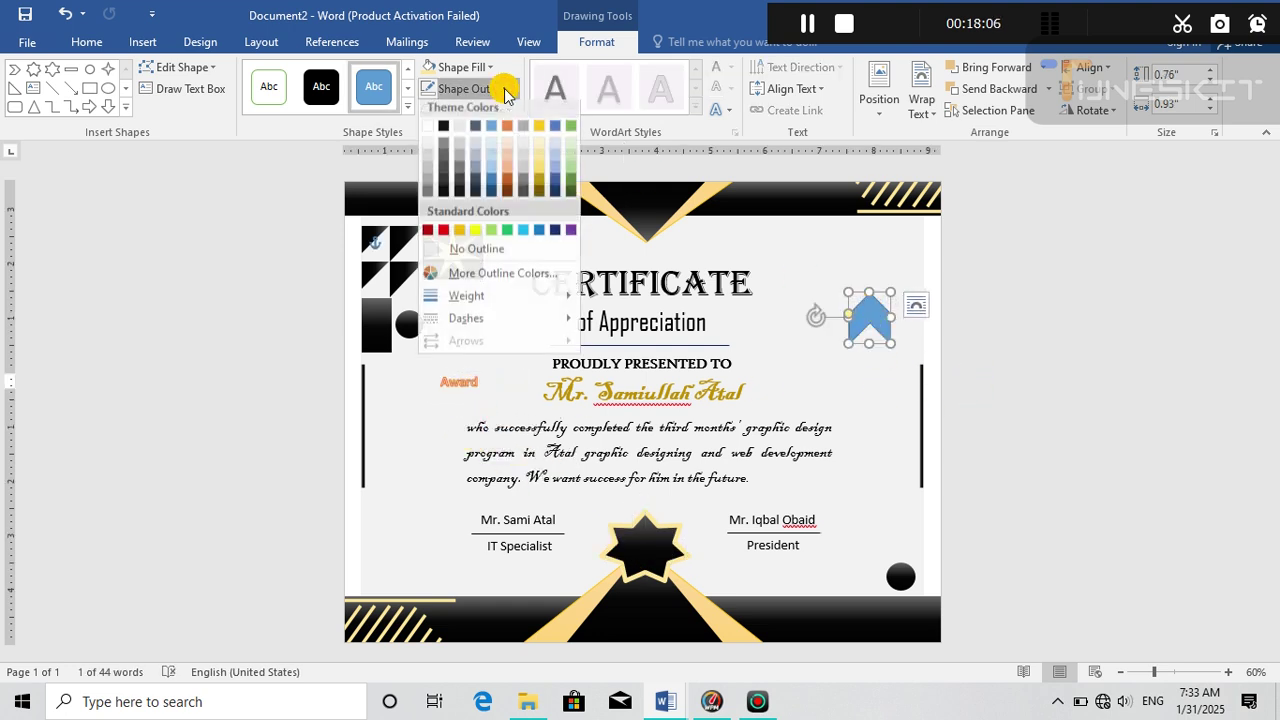
pyautogui.click(435, 253)
pyautogui.moveTo(857, 306); pyautogui.dragTo(640, 585)
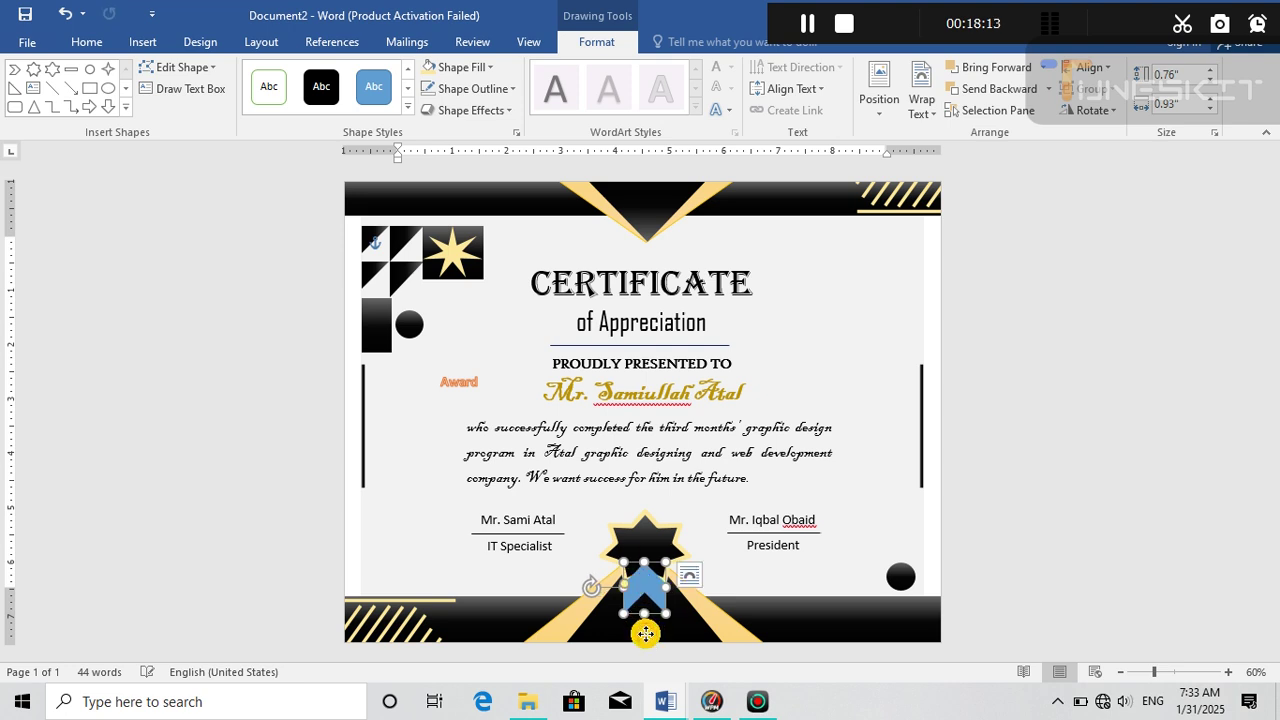
# - Bring the black star badge in front of the blue chevron
pyautogui.click(657, 546)
pyautogui.click(658, 554)
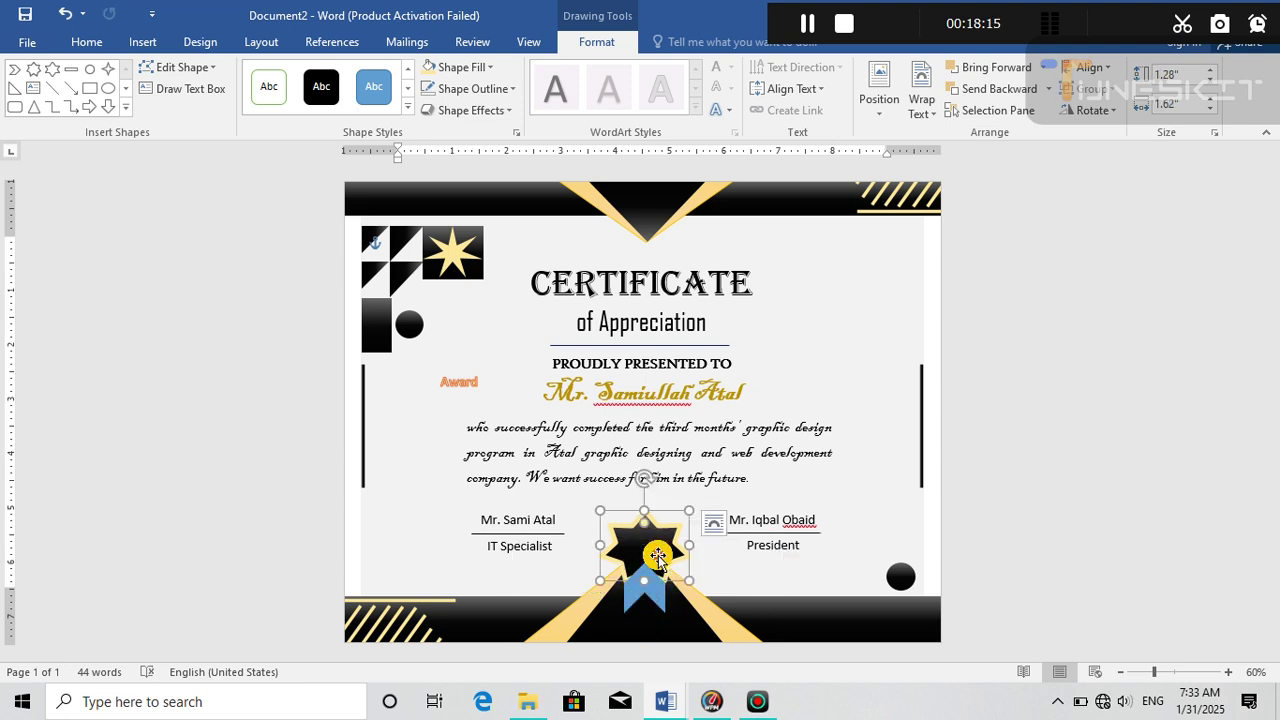
pyautogui.rightClick(662, 552)
pyautogui.click(740, 381)
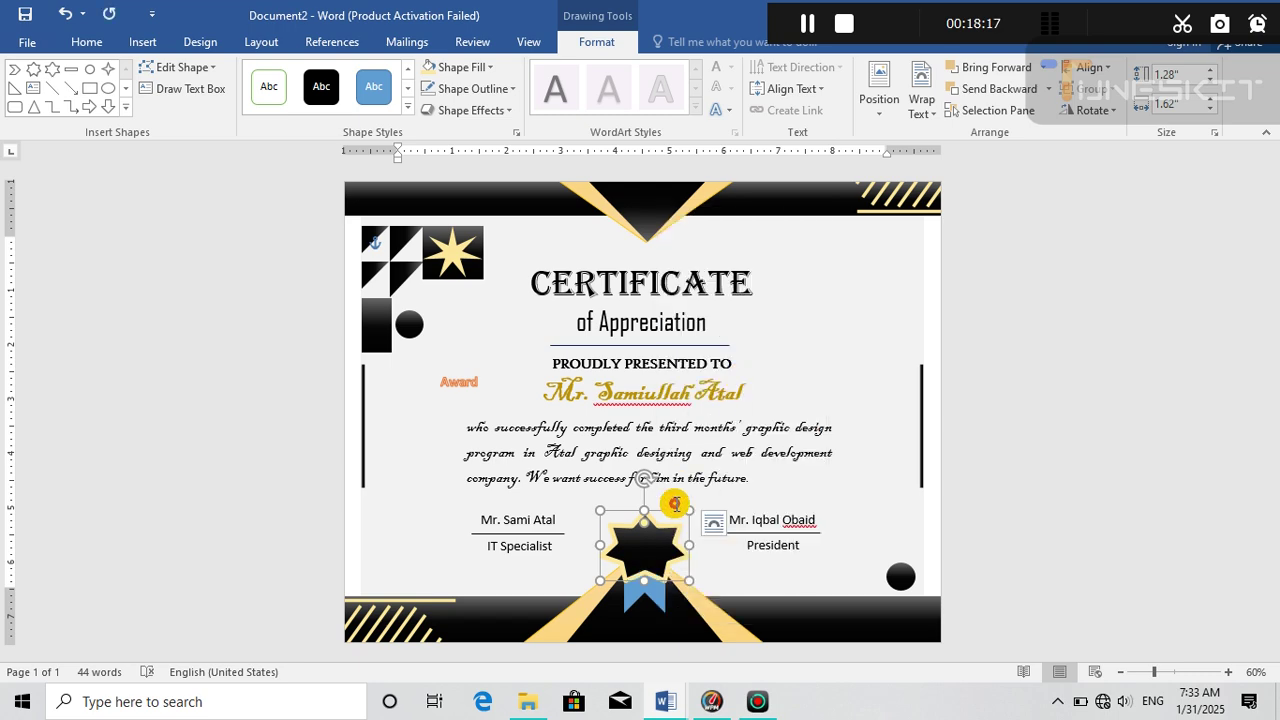
# - Lengthen the chevron ribbon to about 1.14 inches and center it beneath the star badge
pyautogui.click(650, 600)
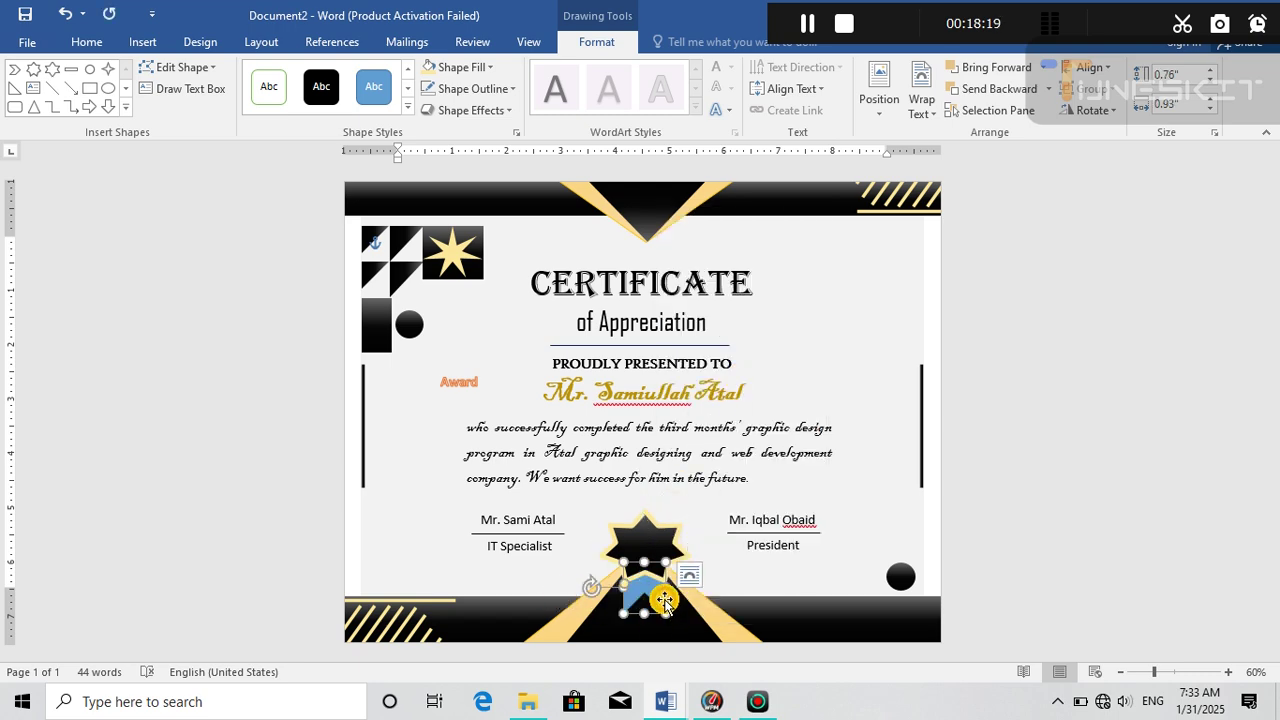
pyautogui.moveTo(641, 621); pyautogui.dragTo(641, 624)
pyautogui.click(584, 511)
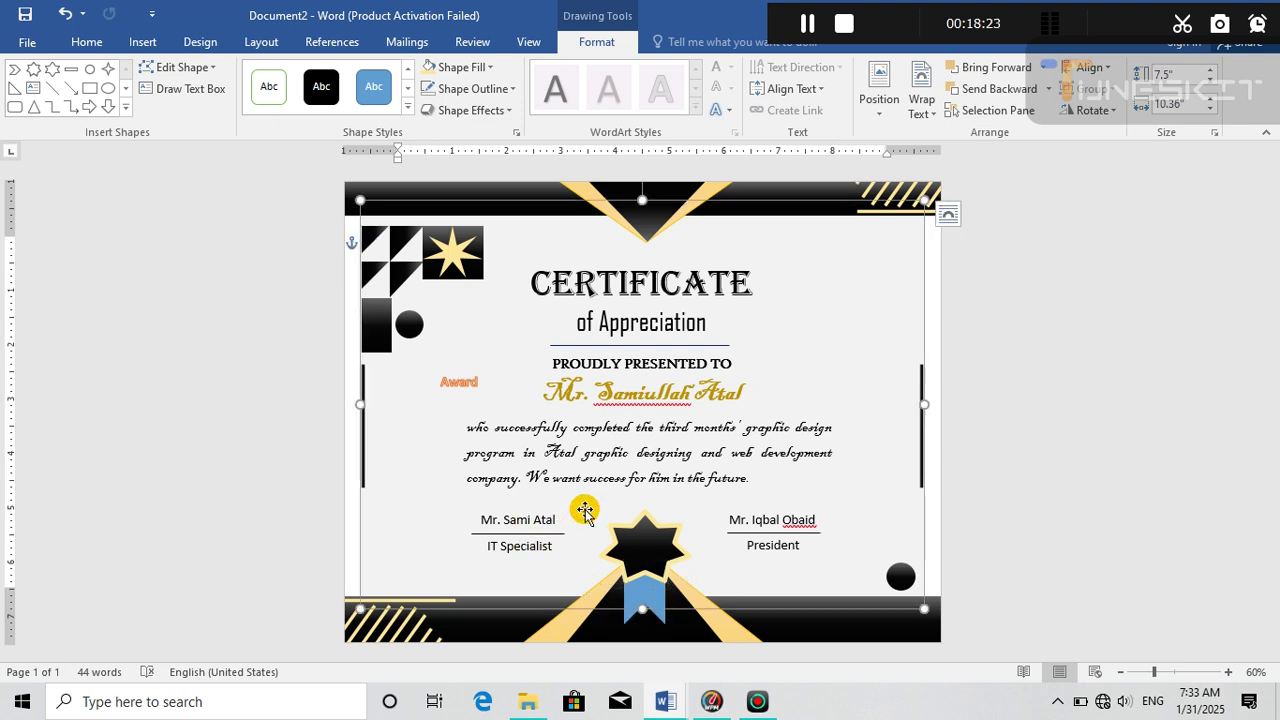
pyautogui.click(643, 612)
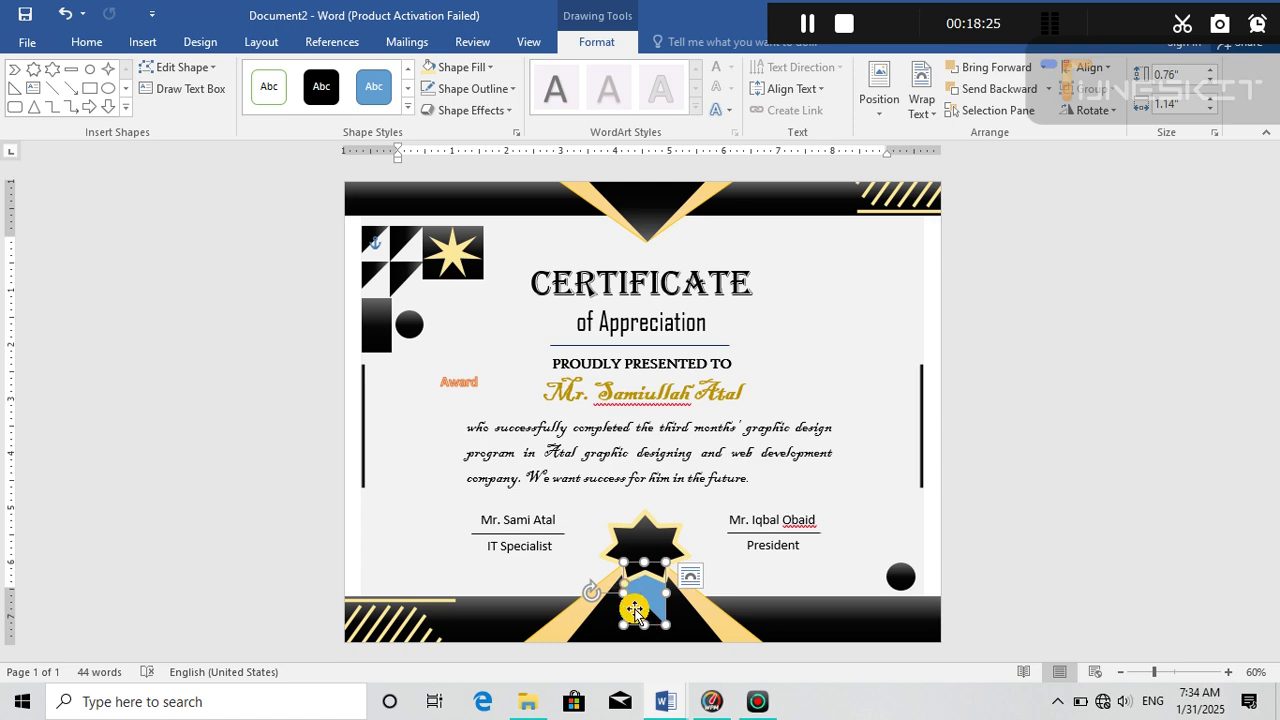
pyautogui.moveTo(625, 585); pyautogui.dragTo(624, 577)
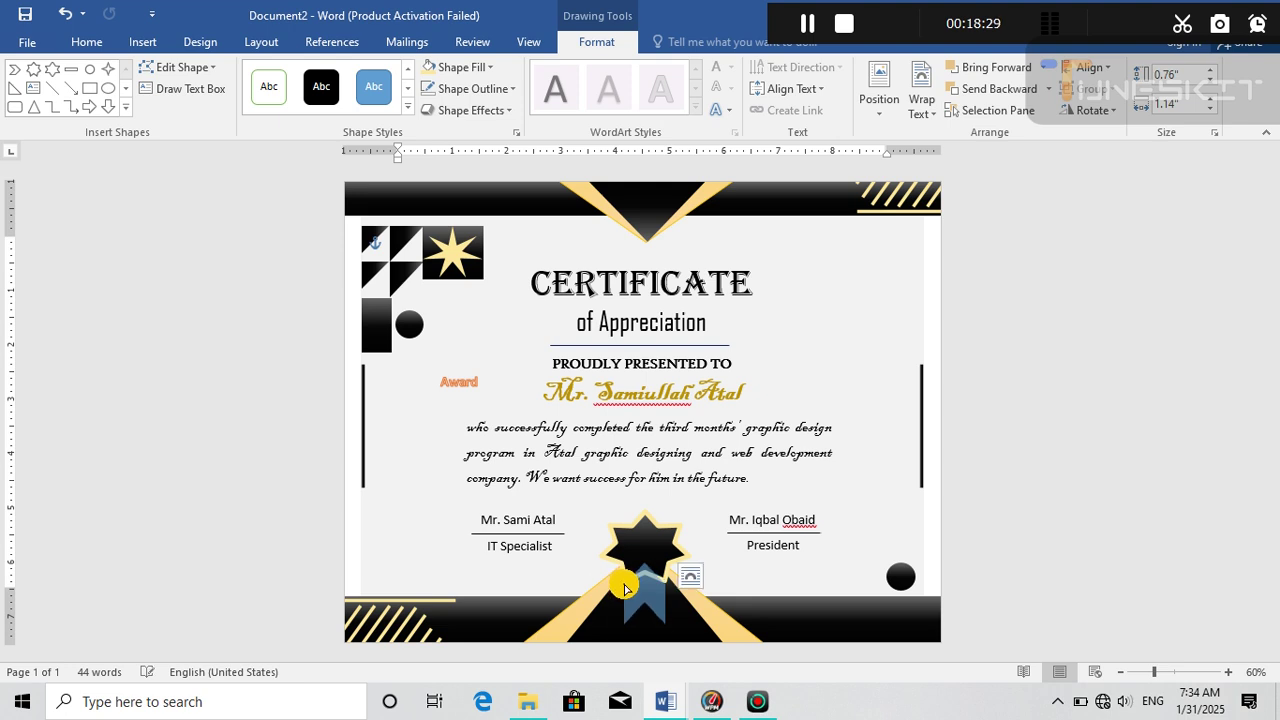
pyautogui.moveTo(625, 588); pyautogui.dragTo(625, 588)
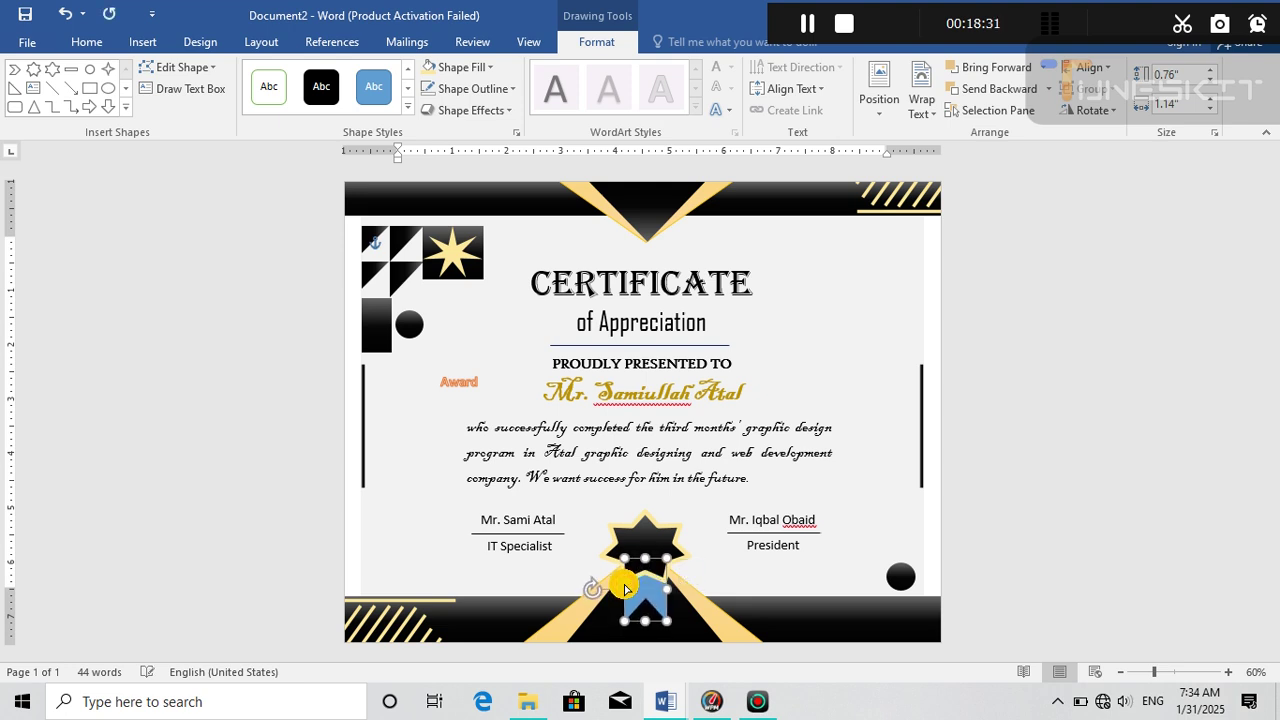
pyautogui.click(895, 460)
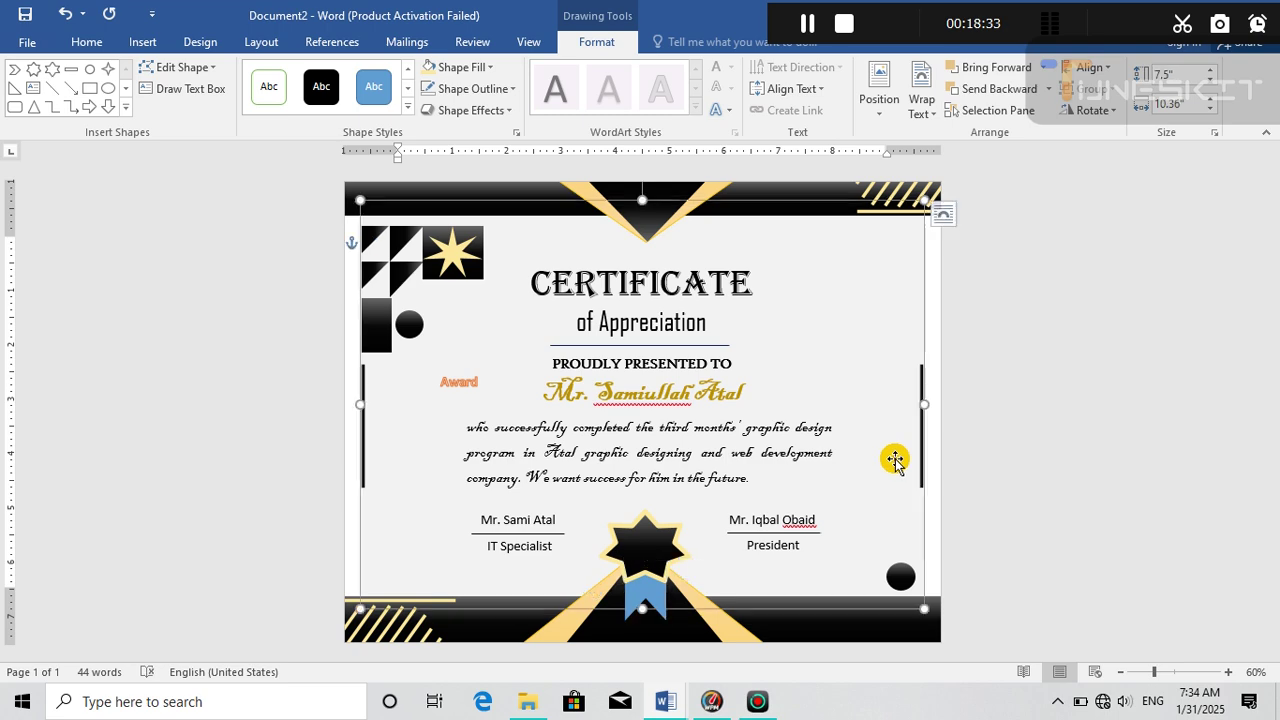
# - Fill the blue chevron ribbon beneath the star badge with the light gold used on the badge's border
pyautogui.click(646, 598)
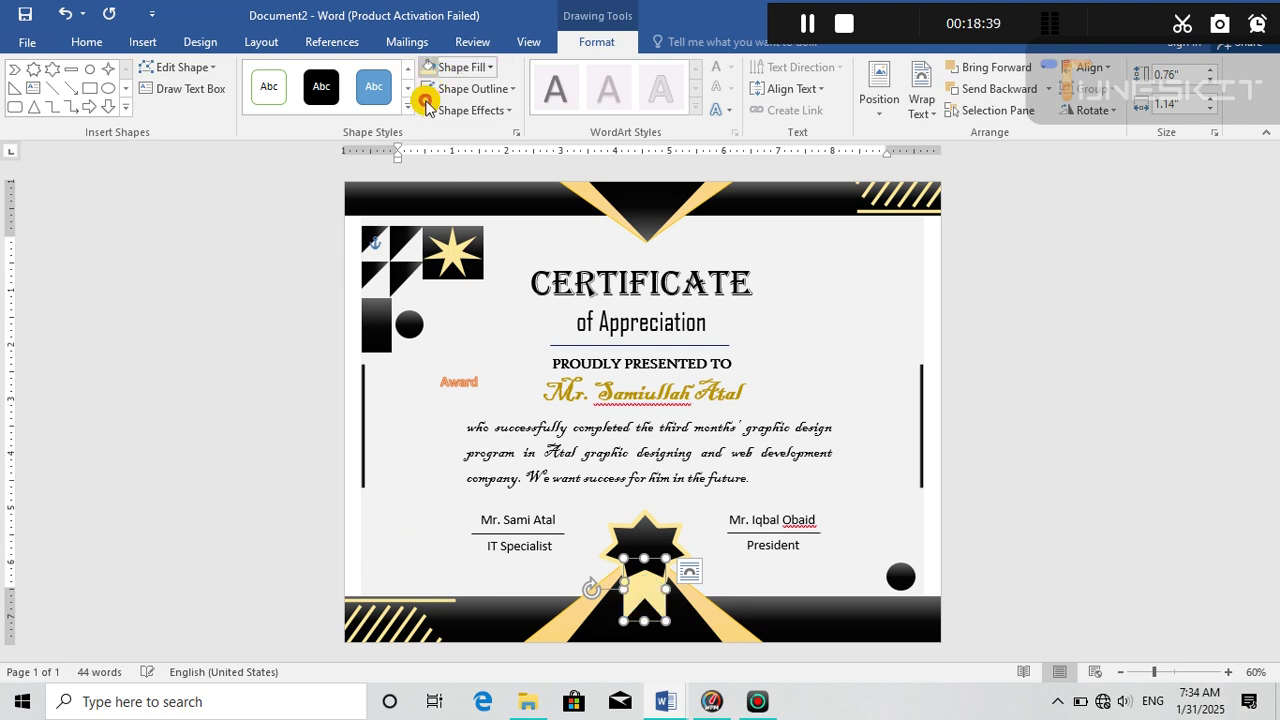
pyautogui.tripleClick(514, 332)
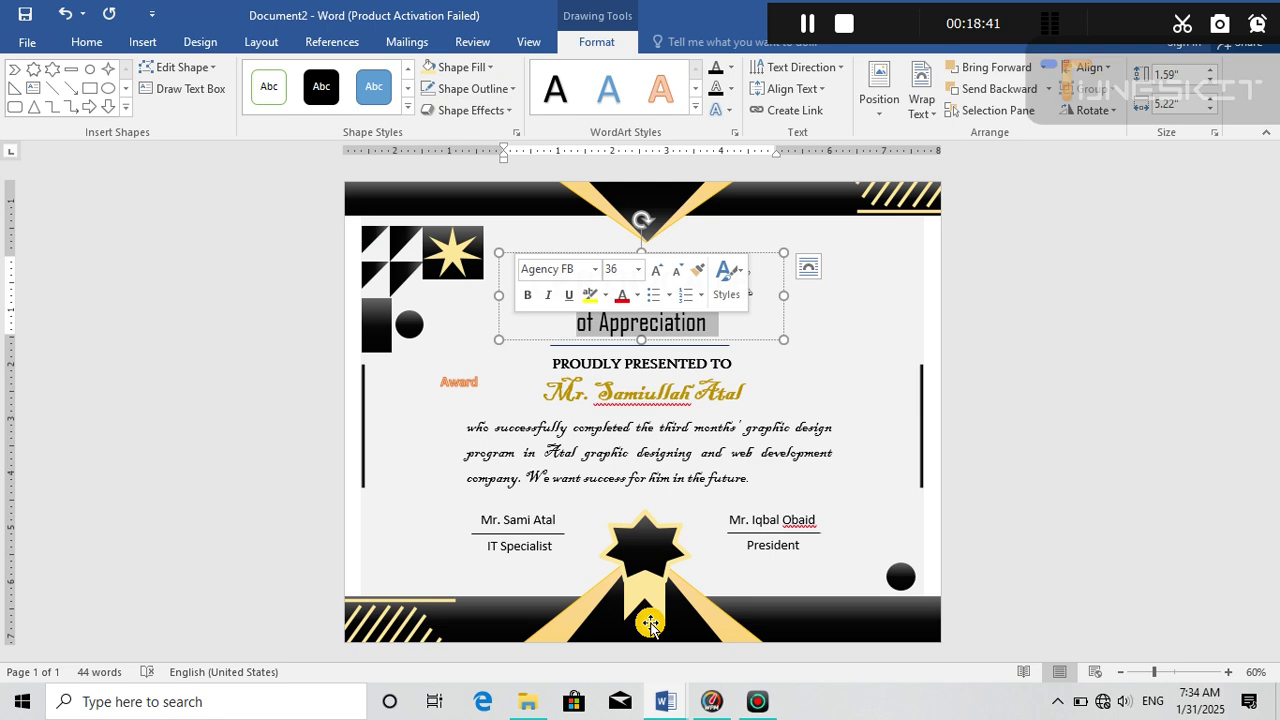
pyautogui.click(648, 600)
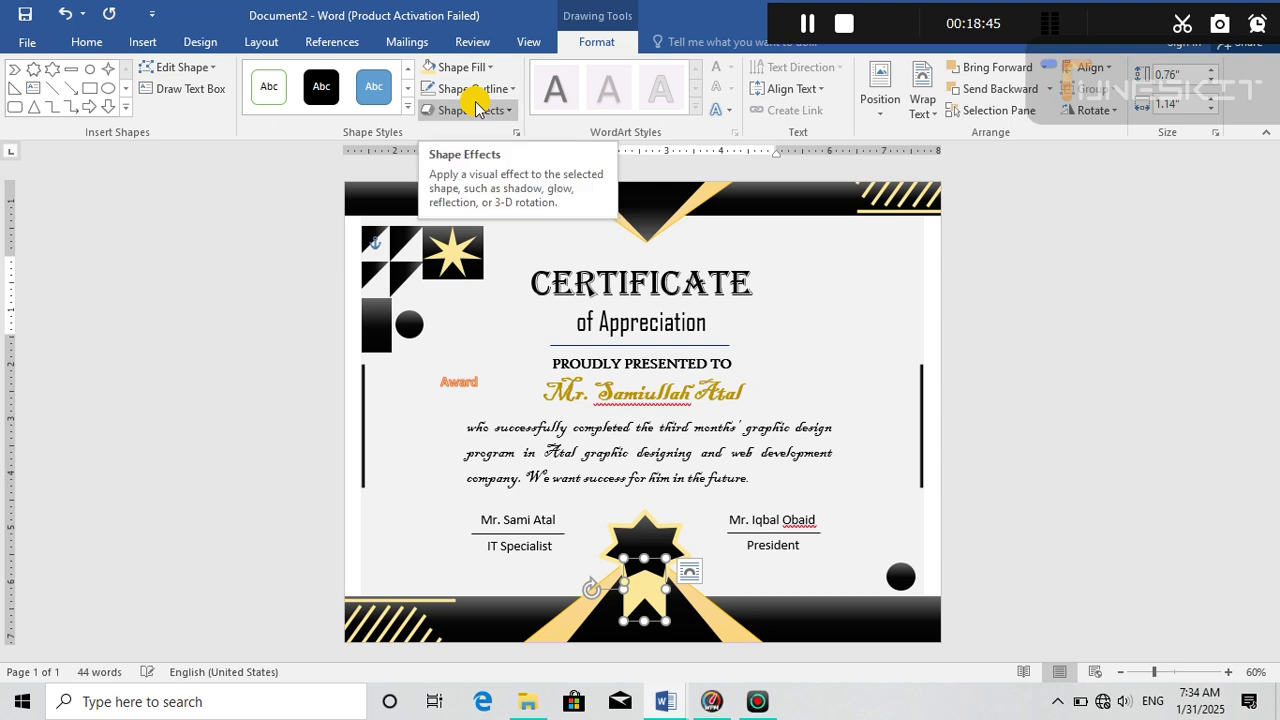
pyautogui.click(650, 580)
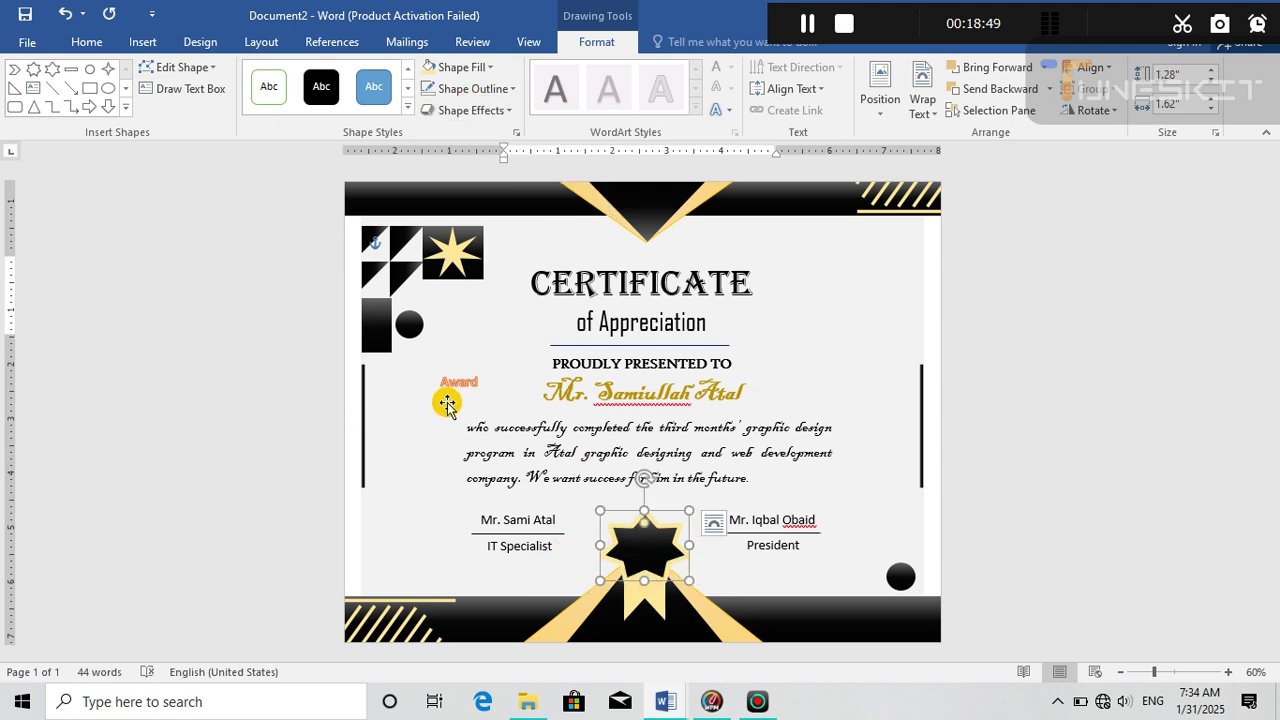
# - Apply the yellow-gold WordArt style to the orange "Award" text
pyautogui.click(466, 383)
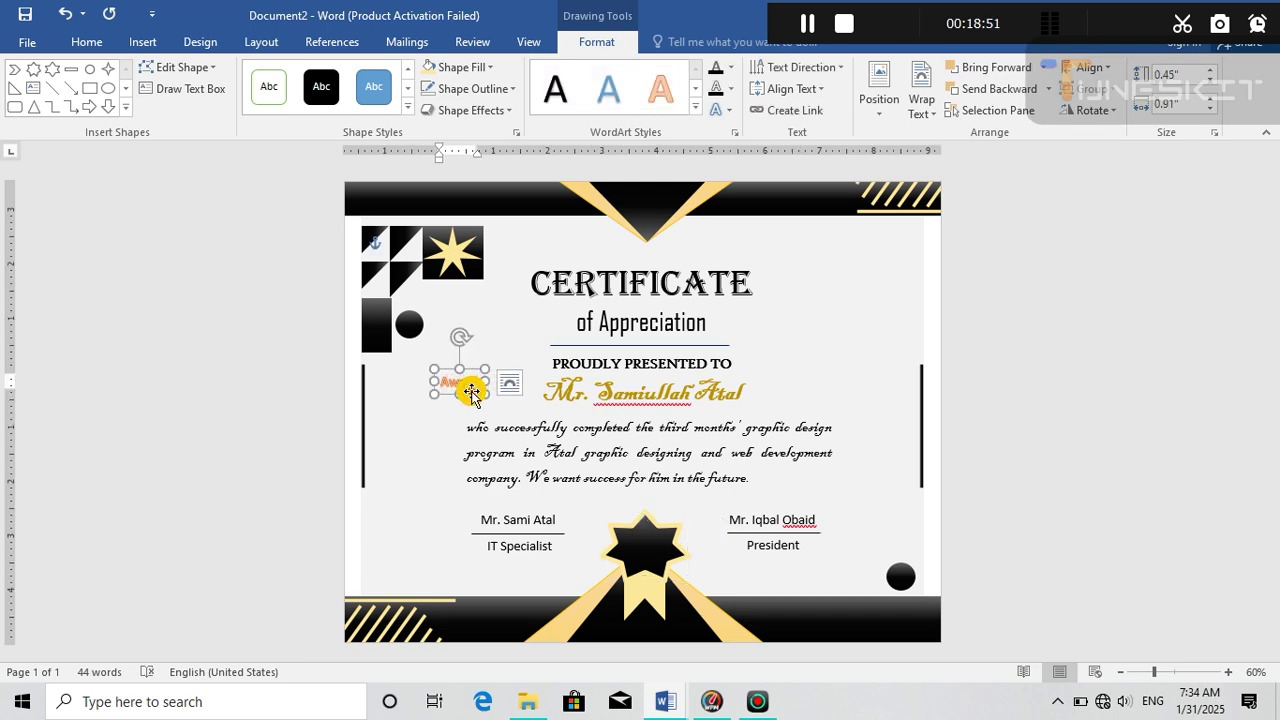
pyautogui.click(500, 89)
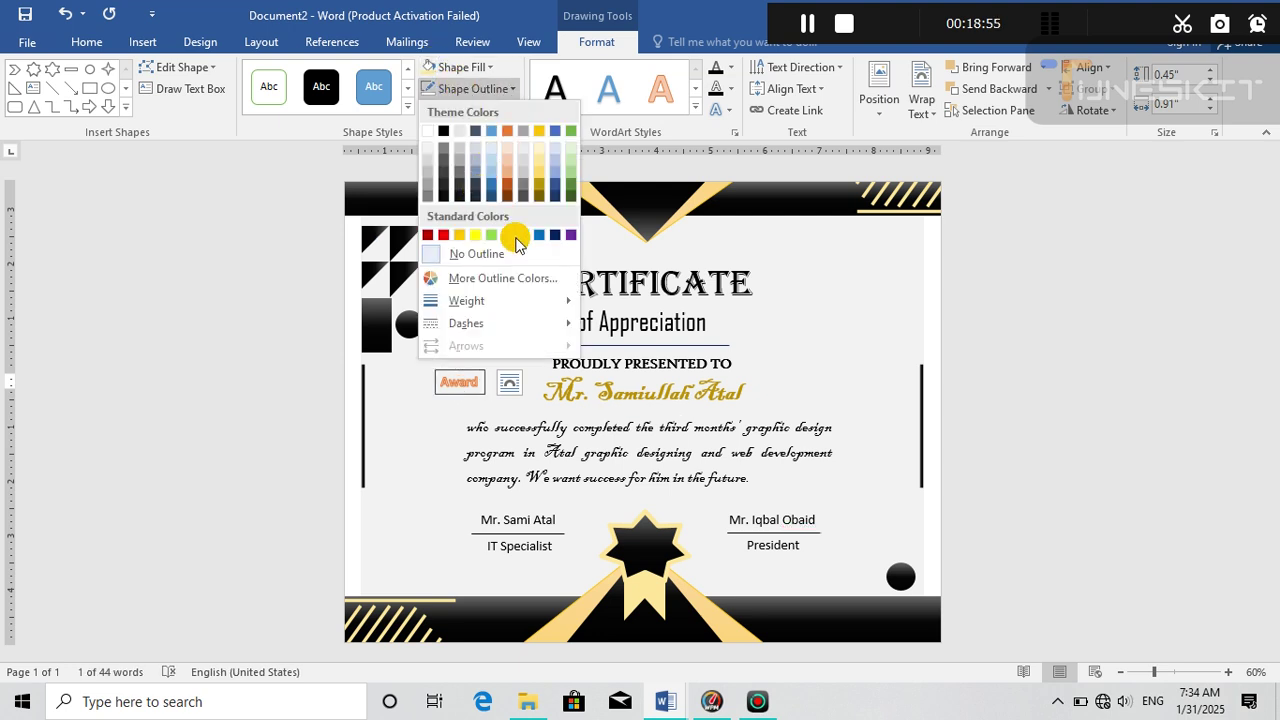
pyautogui.click(694, 110)
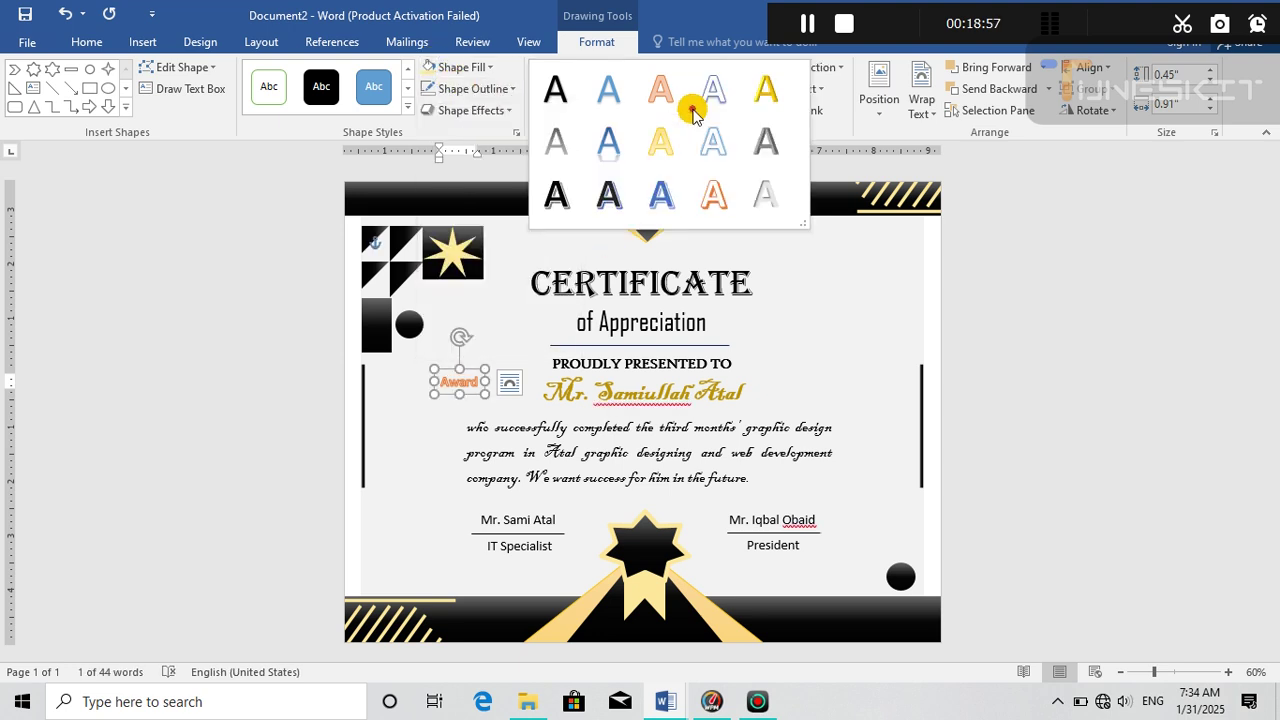
pyautogui.click(660, 160)
pyautogui.click(452, 380)
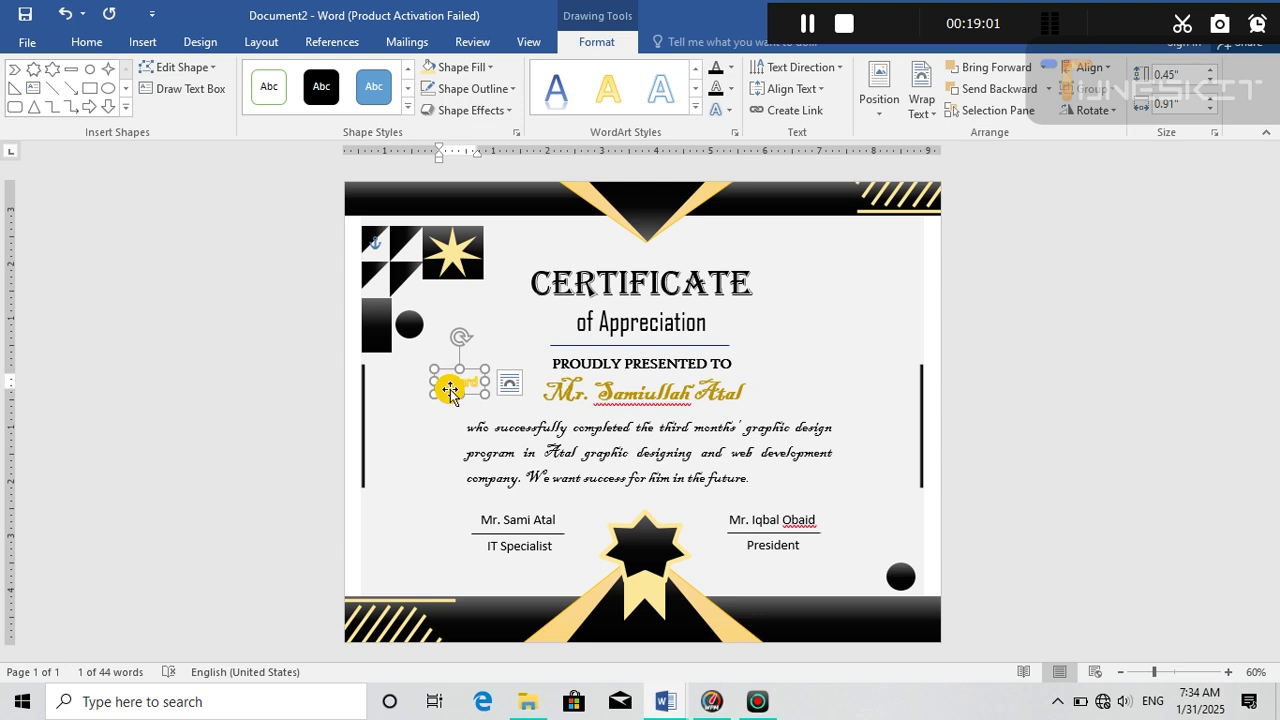
# - Move the "Award" text onto the black star badge, bring it to the front and nudge it left to center it
pyautogui.moveTo(449, 395); pyautogui.dragTo(639, 558)
pyautogui.rightClick(645, 548)
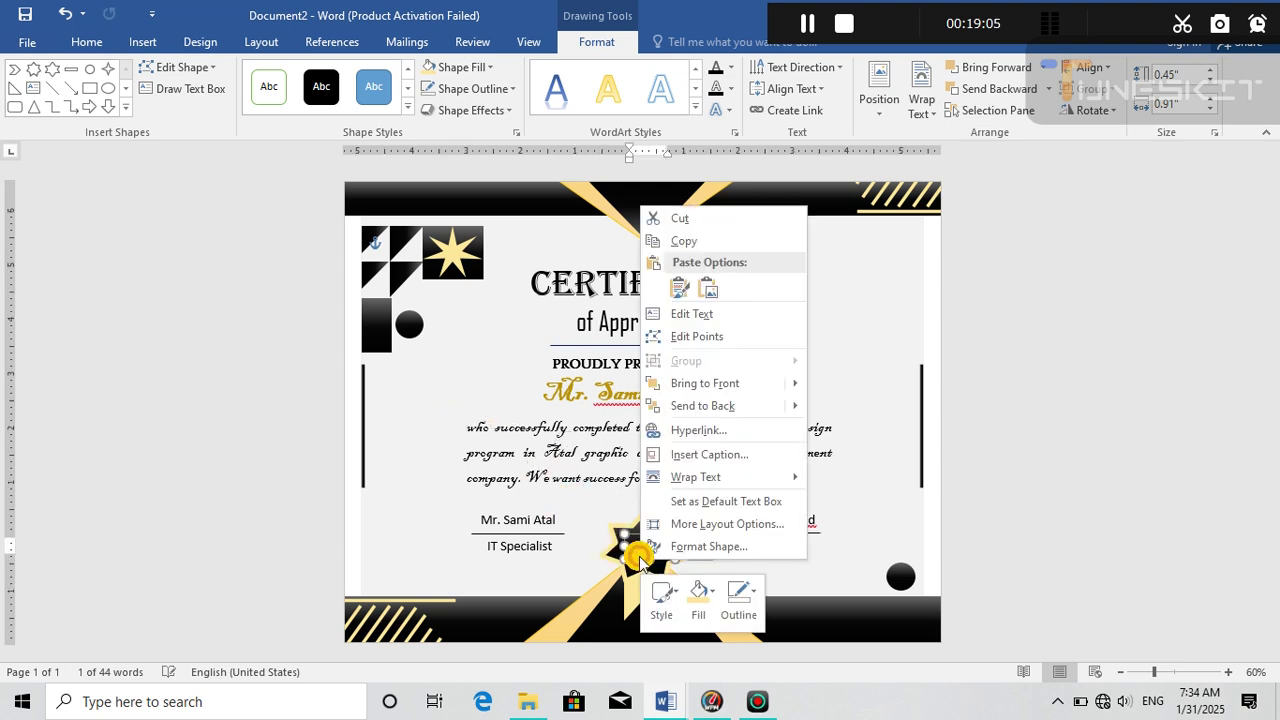
pyautogui.click(701, 389)
pyautogui.press('Left')
pyautogui.press('Left')
pyautogui.press('Left')
pyautogui.press('Left')
pyautogui.press('Left')
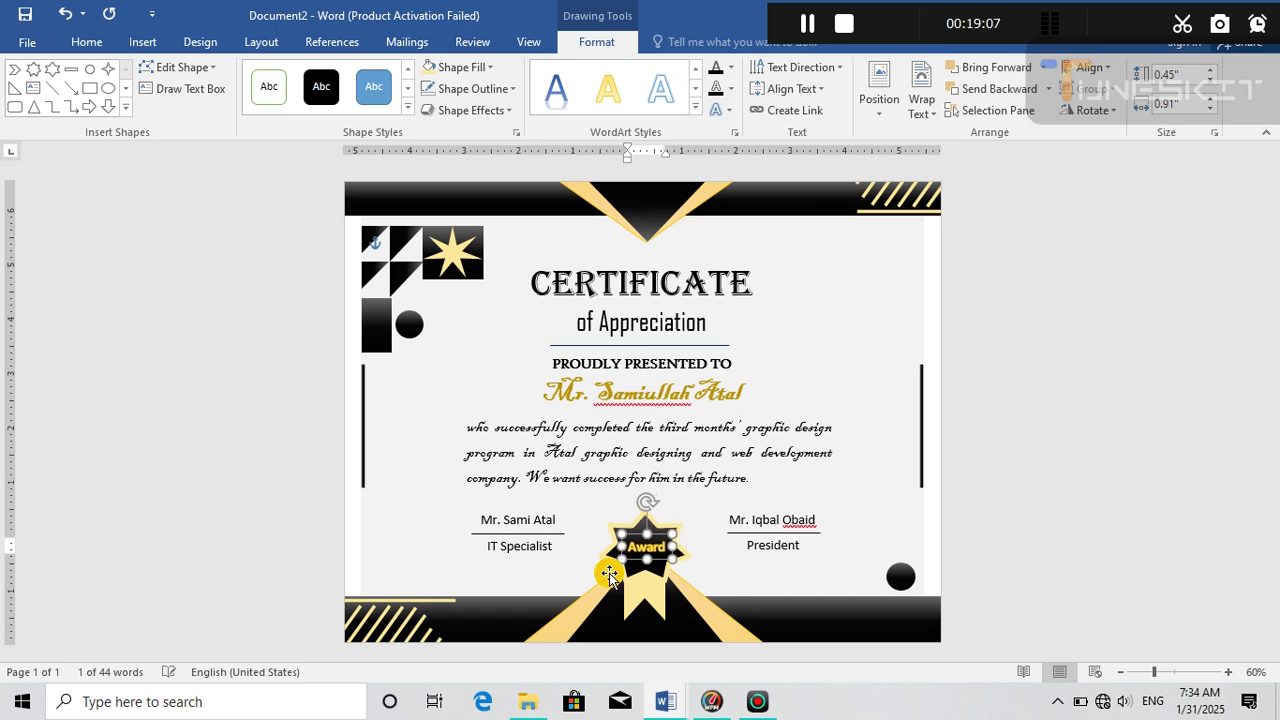
pyautogui.click(440, 525)
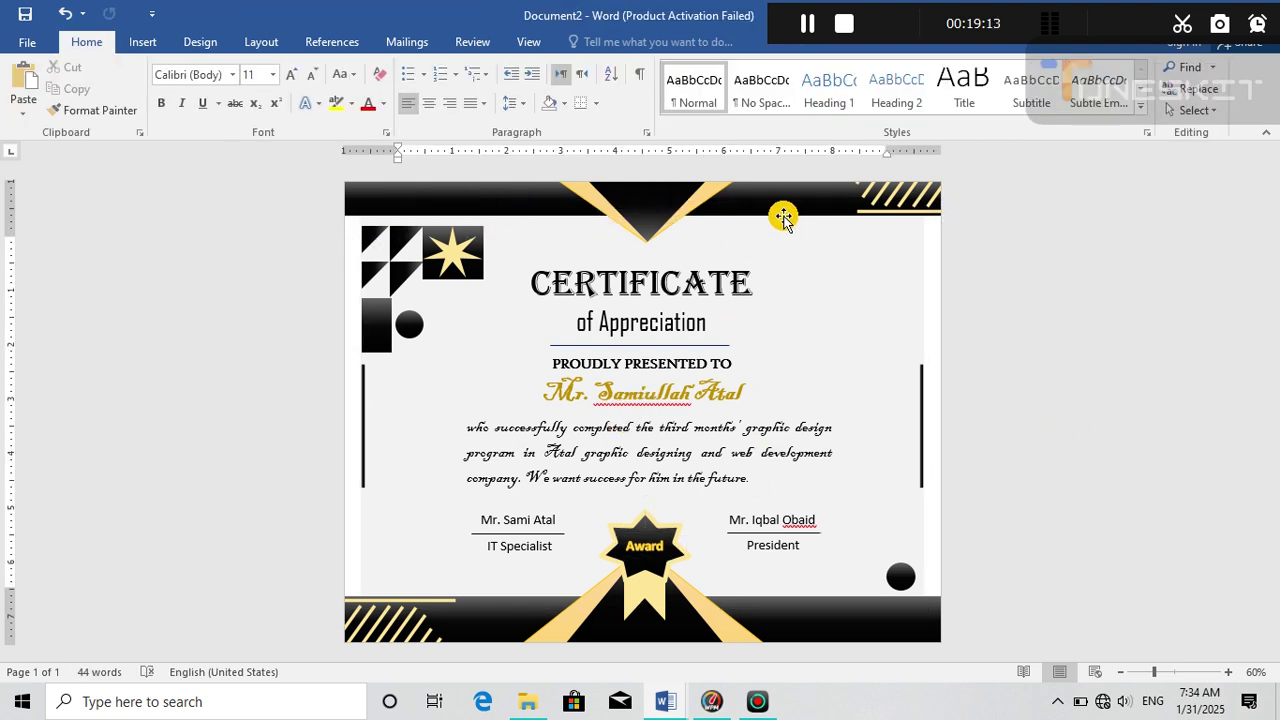
pyautogui.click(498, 553)
pyautogui.click(506, 574)
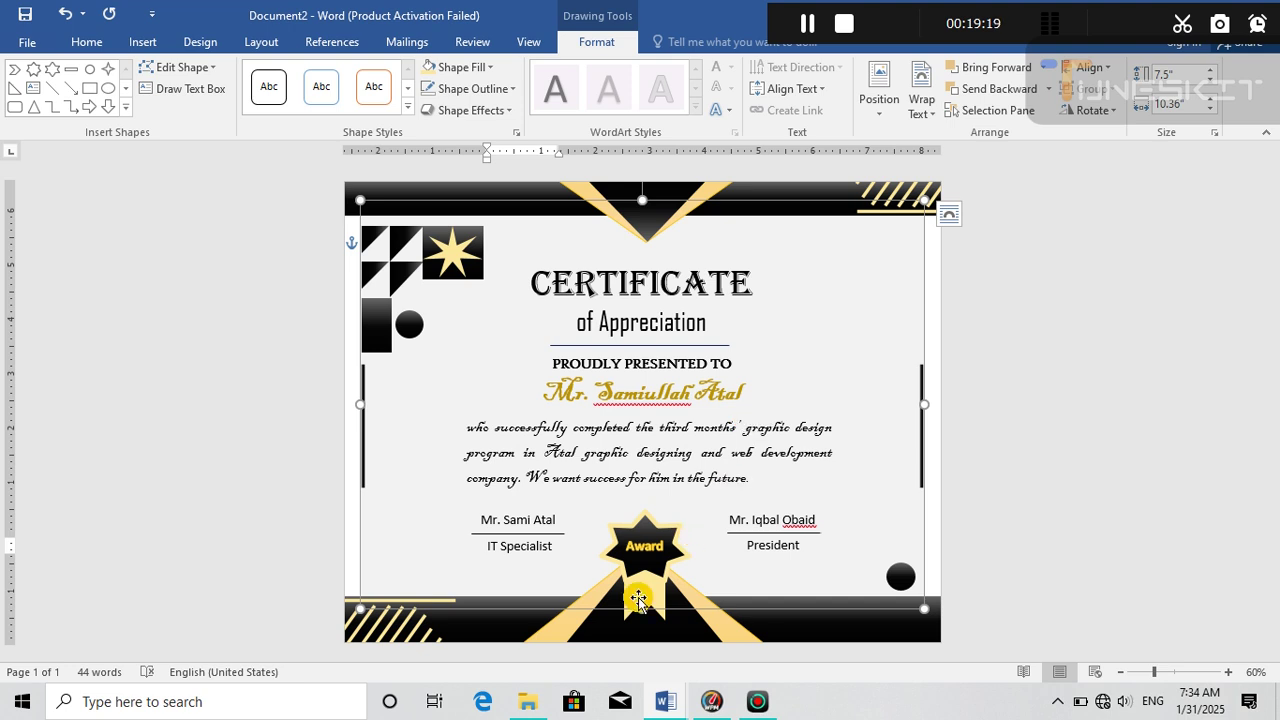
pyautogui.click(545, 485)
pyautogui.click(1006, 294)
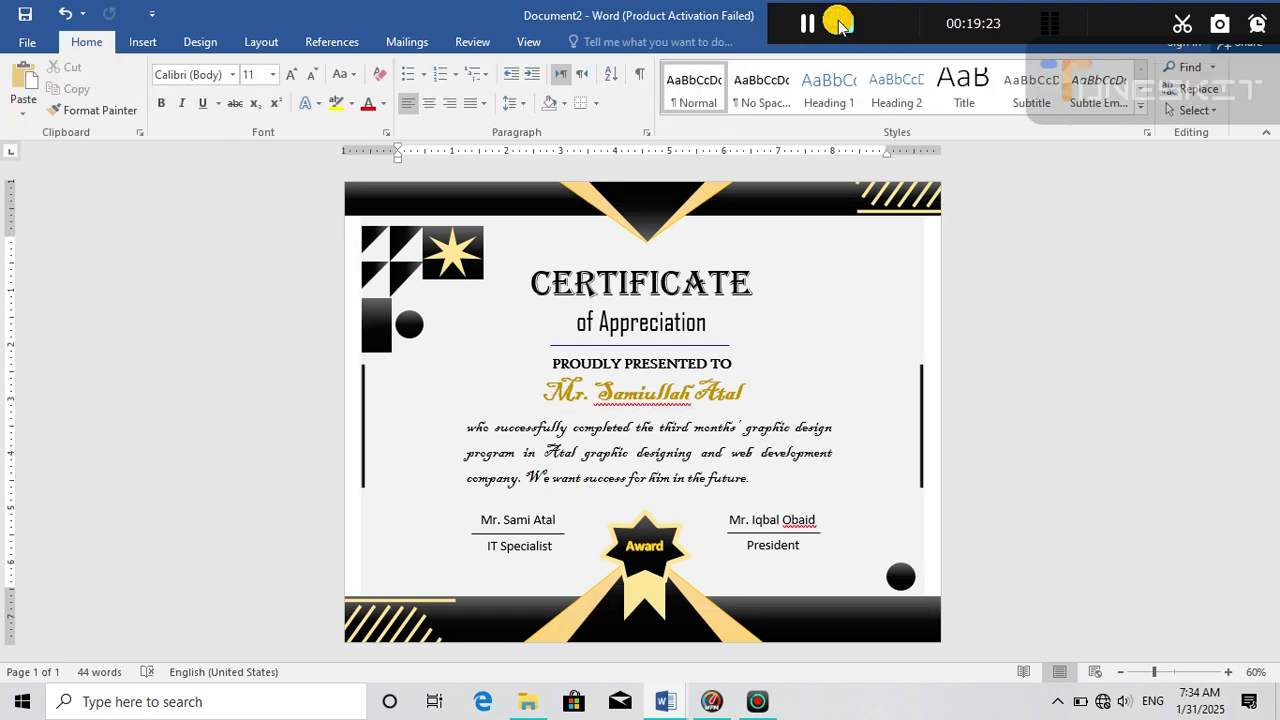